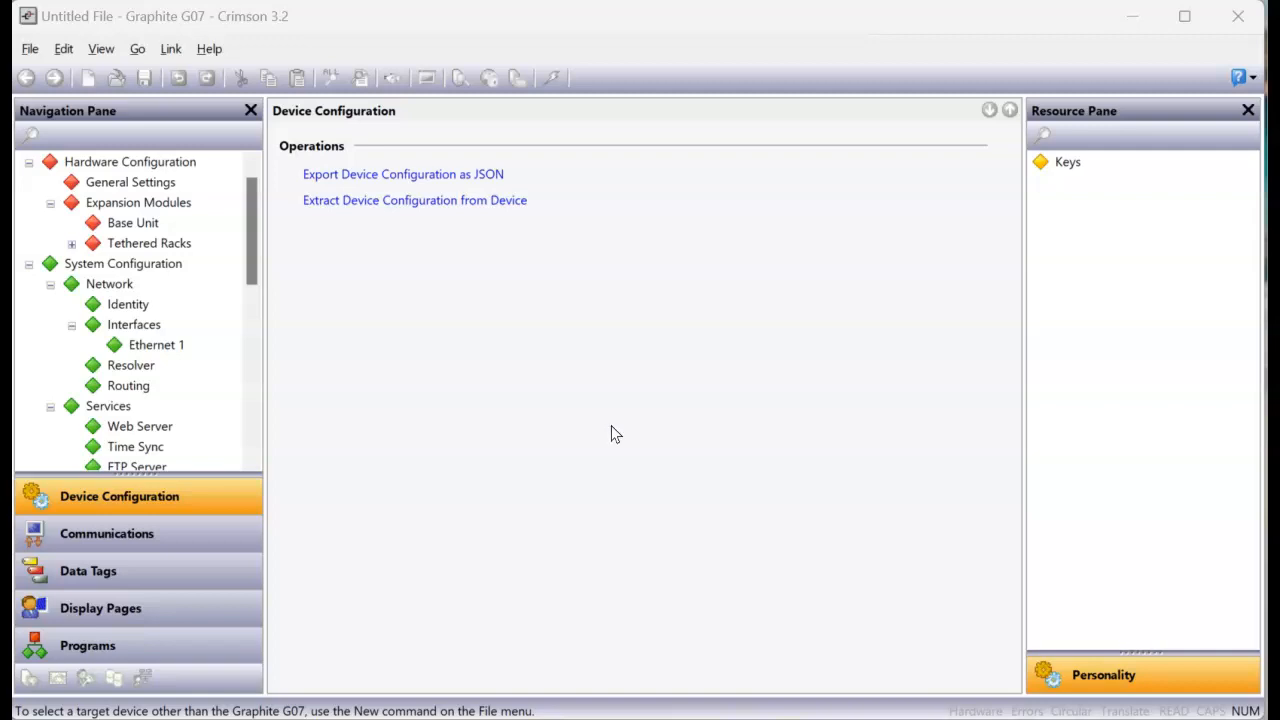
- Check the installed software's build version in its About information and close it
click(211, 53)
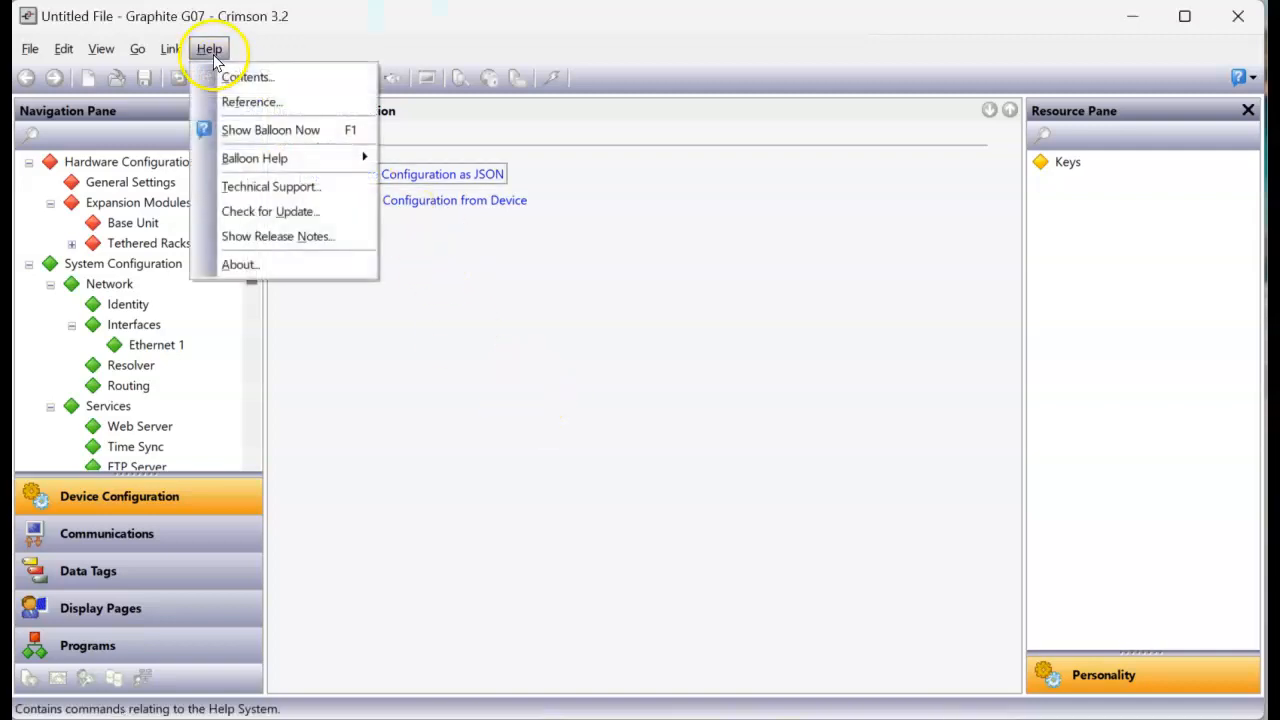
click(255, 268)
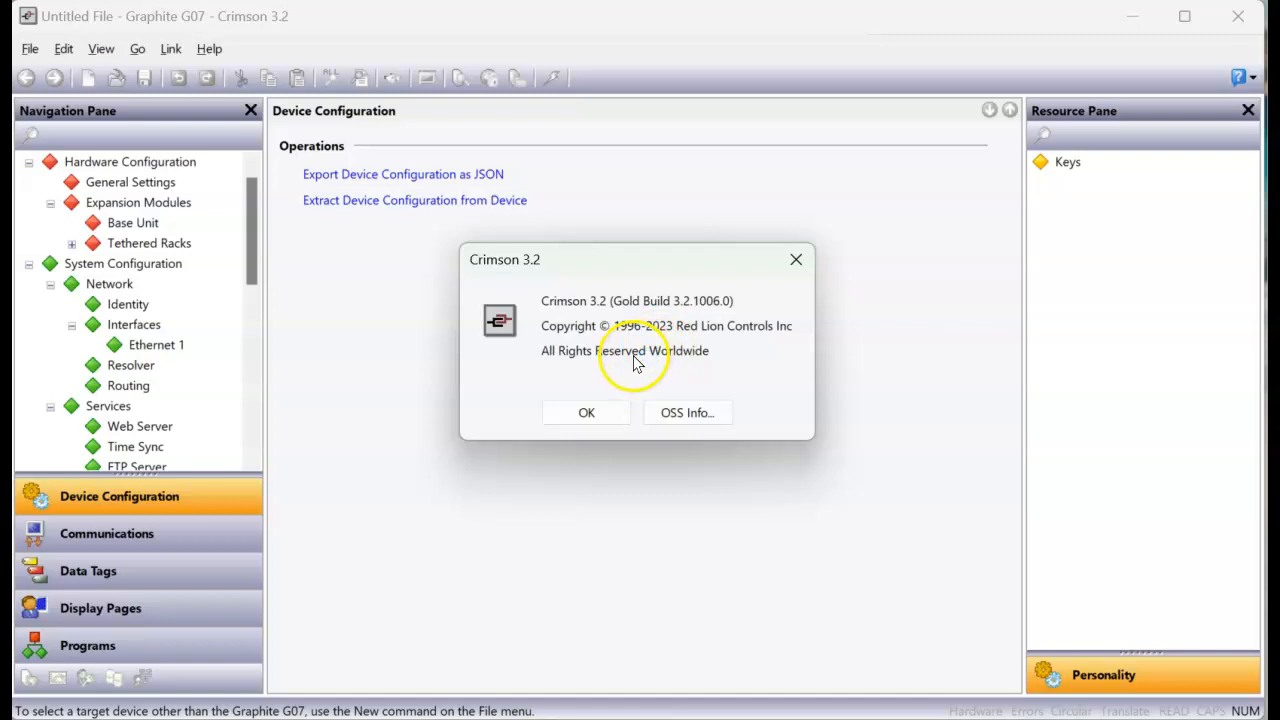
click(585, 416)
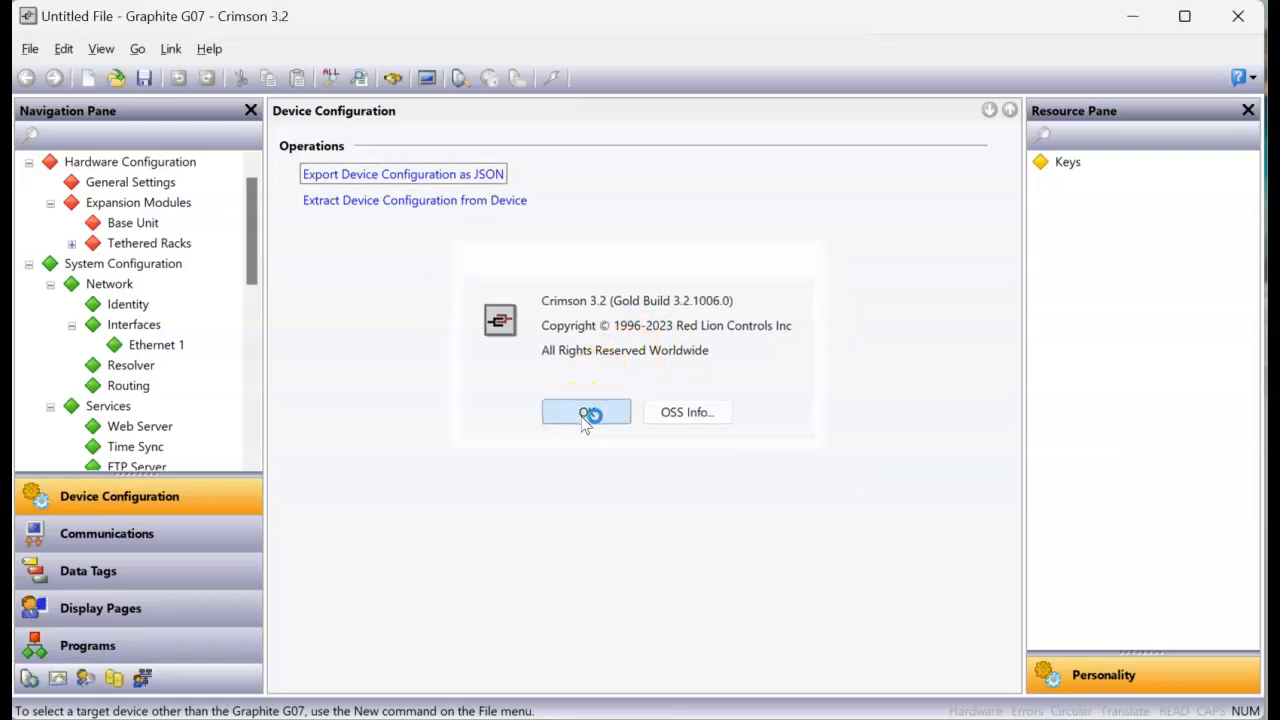
- Create a new database for the Graphite HMI model G07, keeping variant G07C0000, Group 4 and 800 by 480 resolution
click(31, 49)
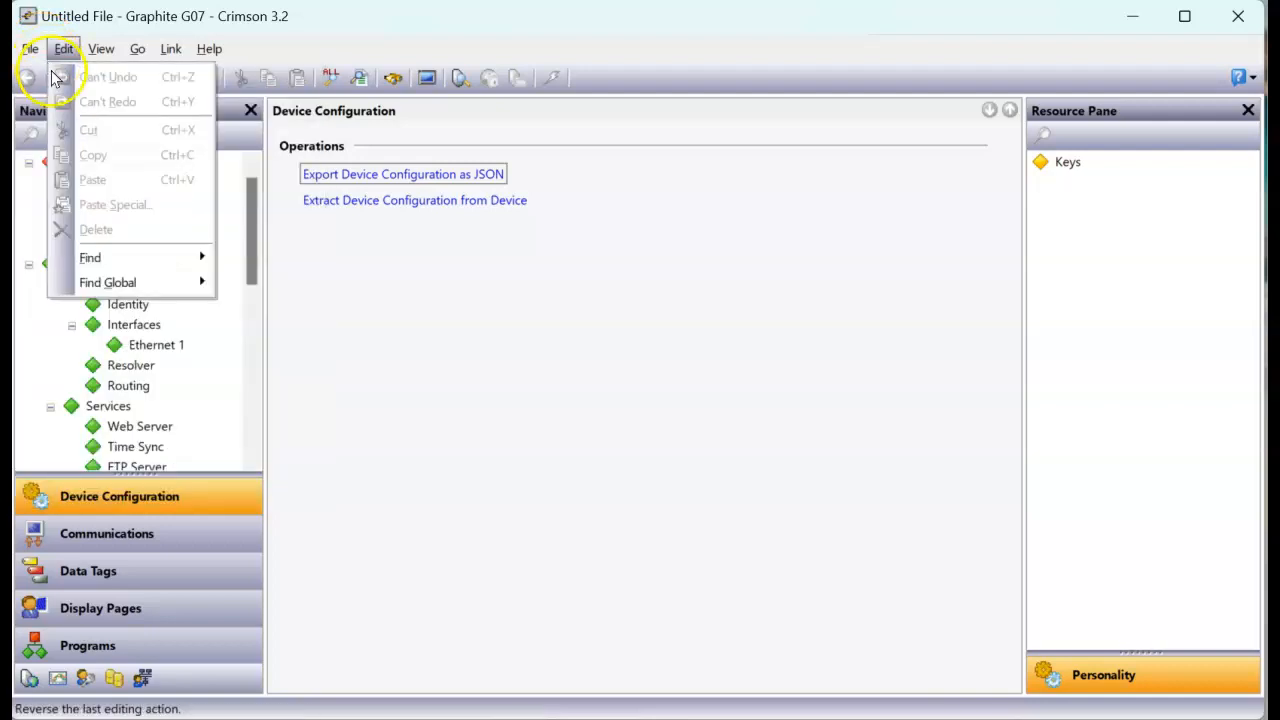
click(43, 80)
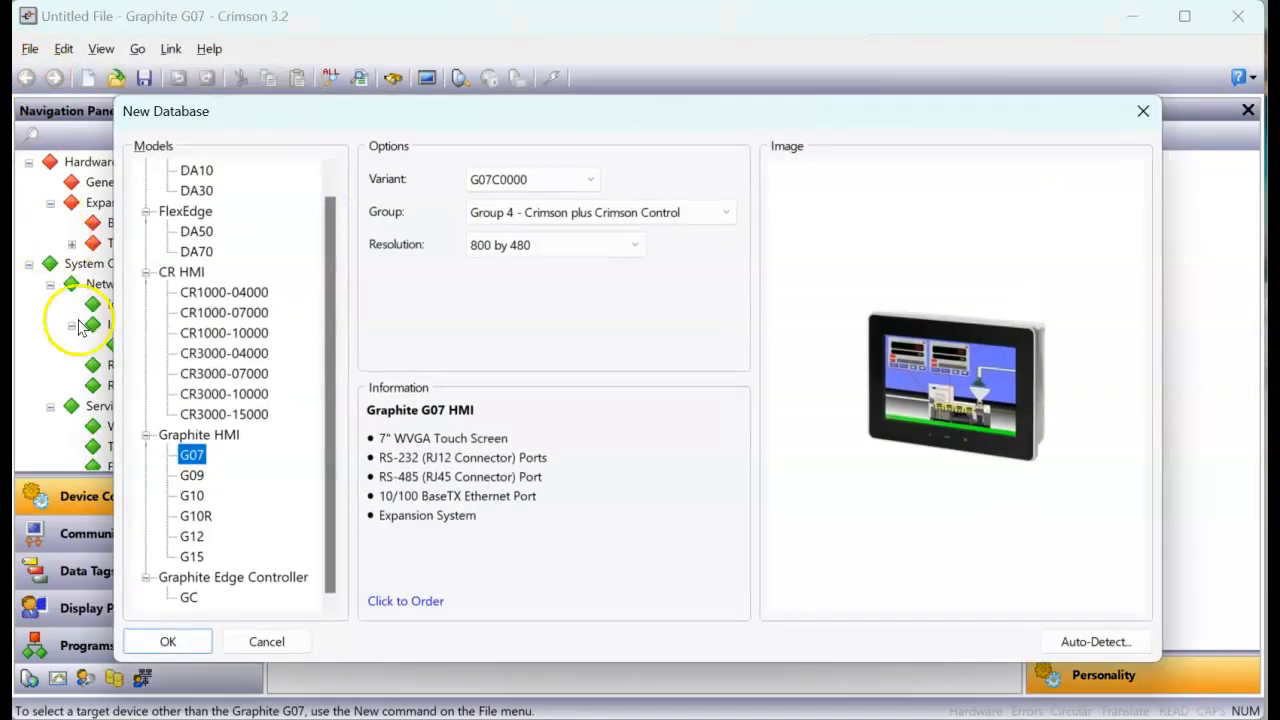
click(146, 272)
click(146, 232)
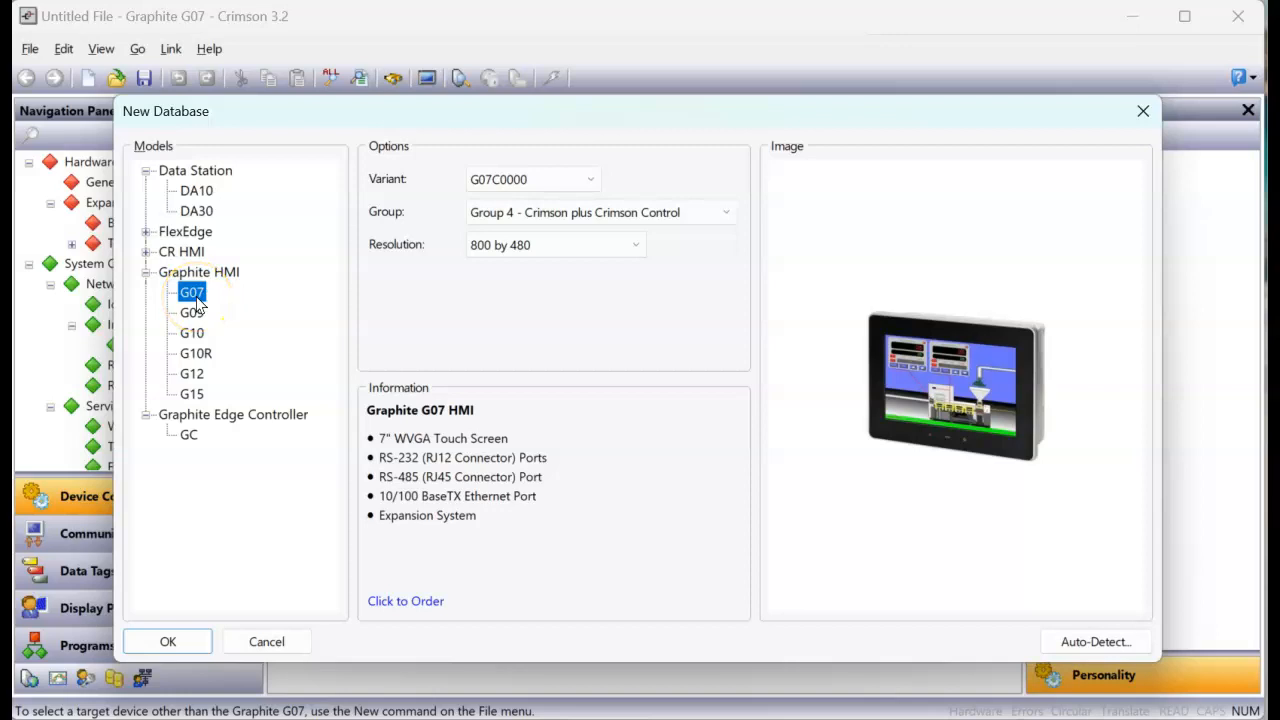
click(172, 642)
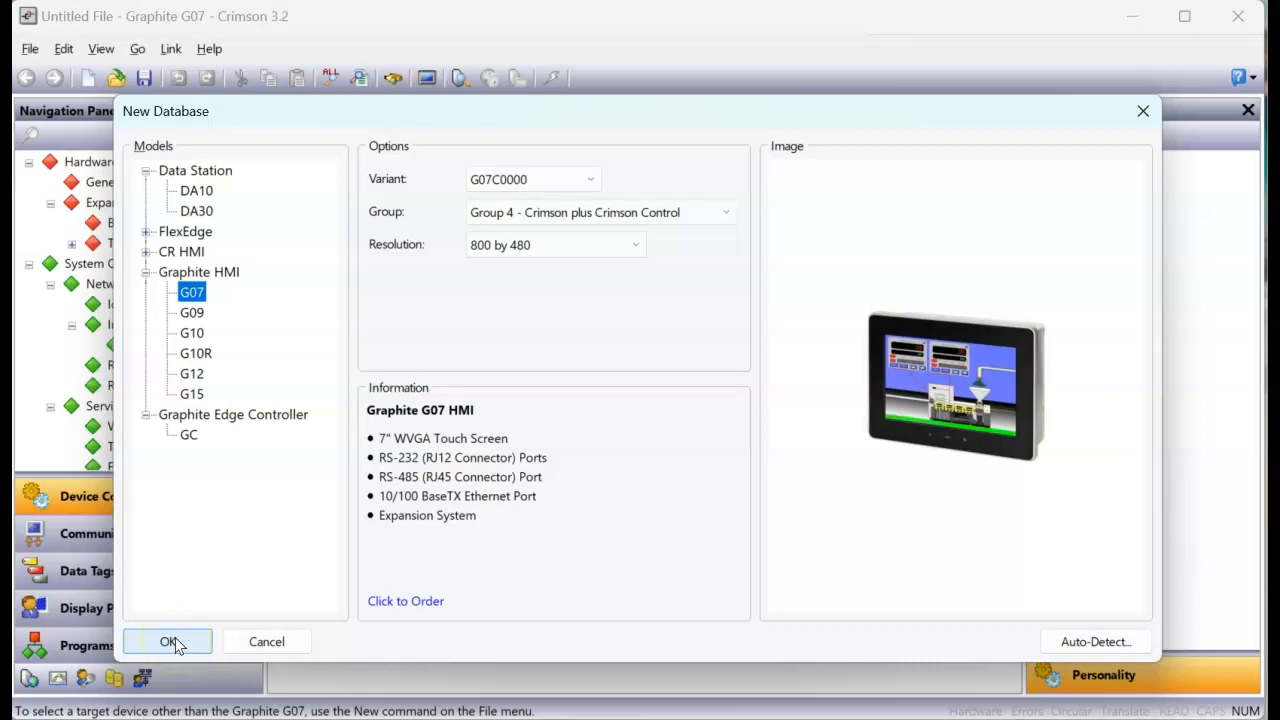
click(170, 642)
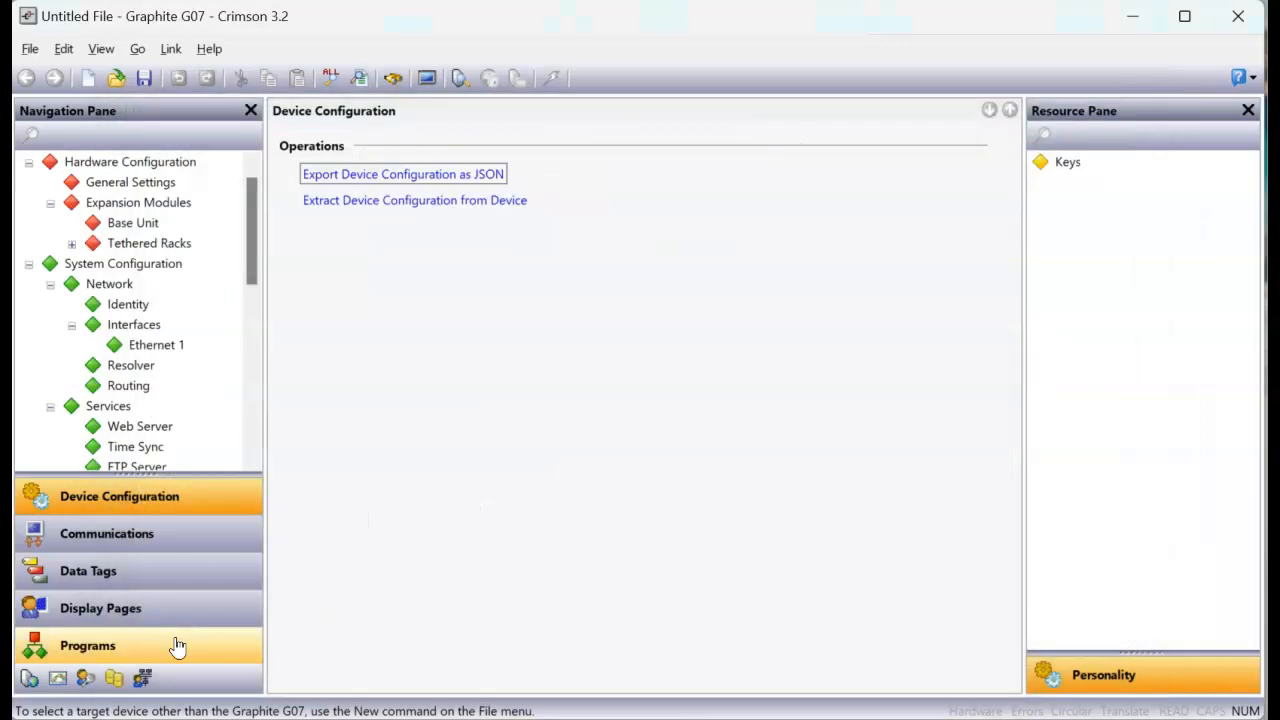
- Add a new numeric tag to the Data Tags
click(164, 571)
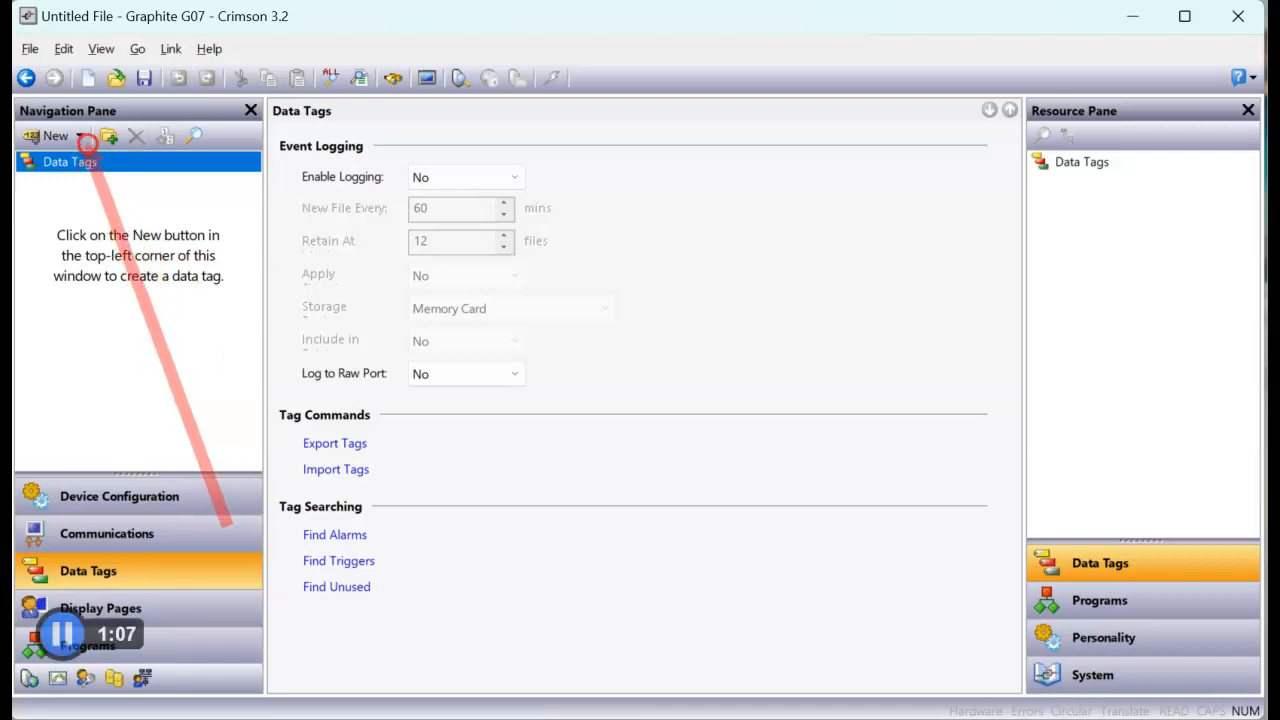
click(79, 137)
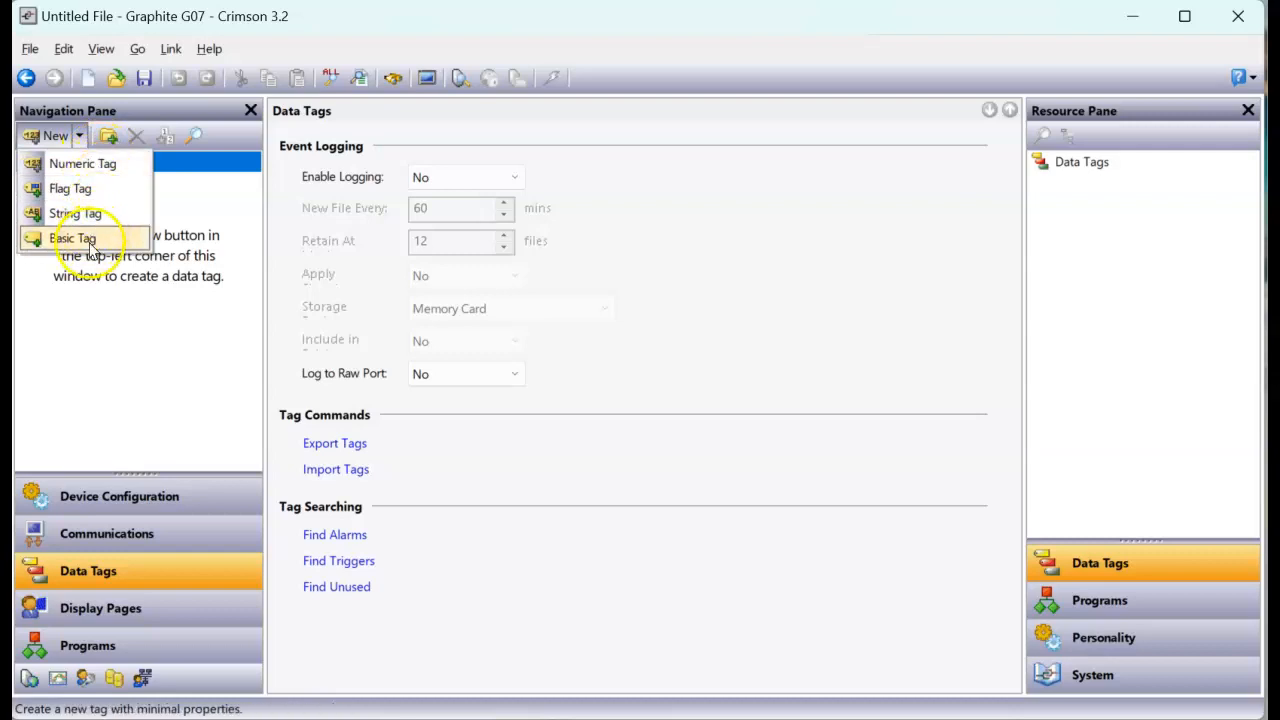
click(110, 164)
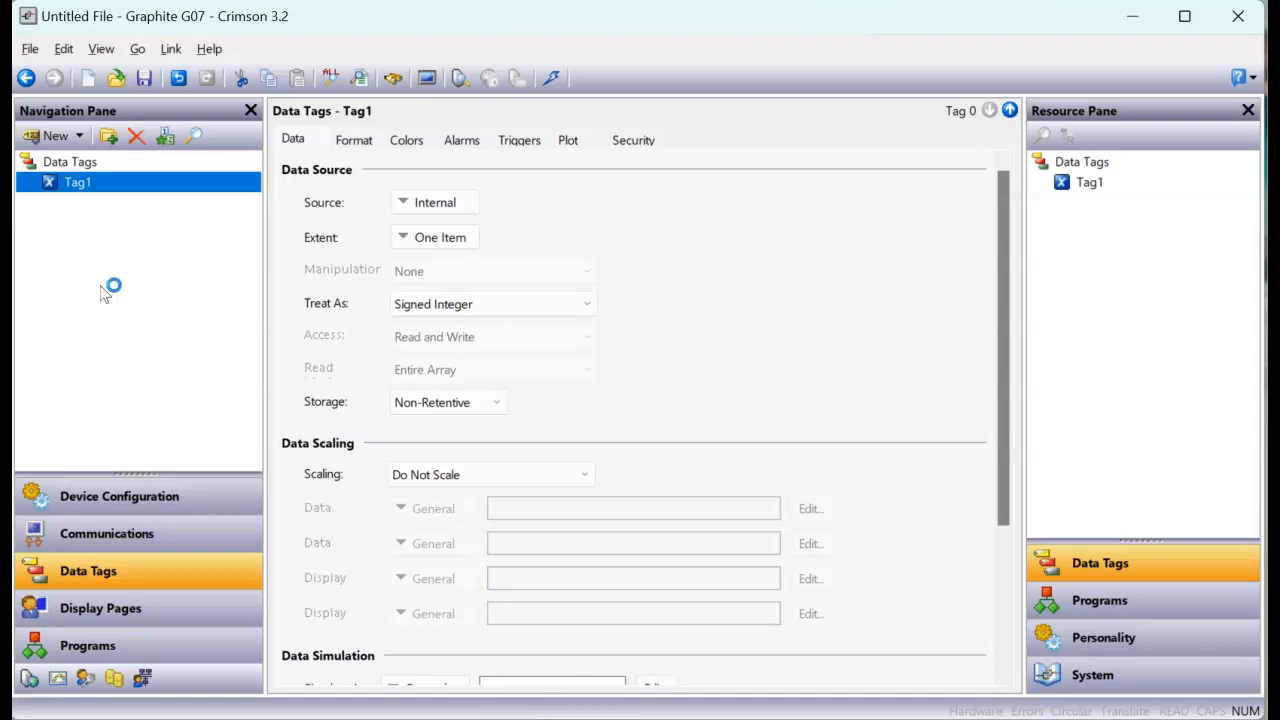
- Rename the new numeric tag as Tank_Level
click(86, 192)
right_click(119, 184)
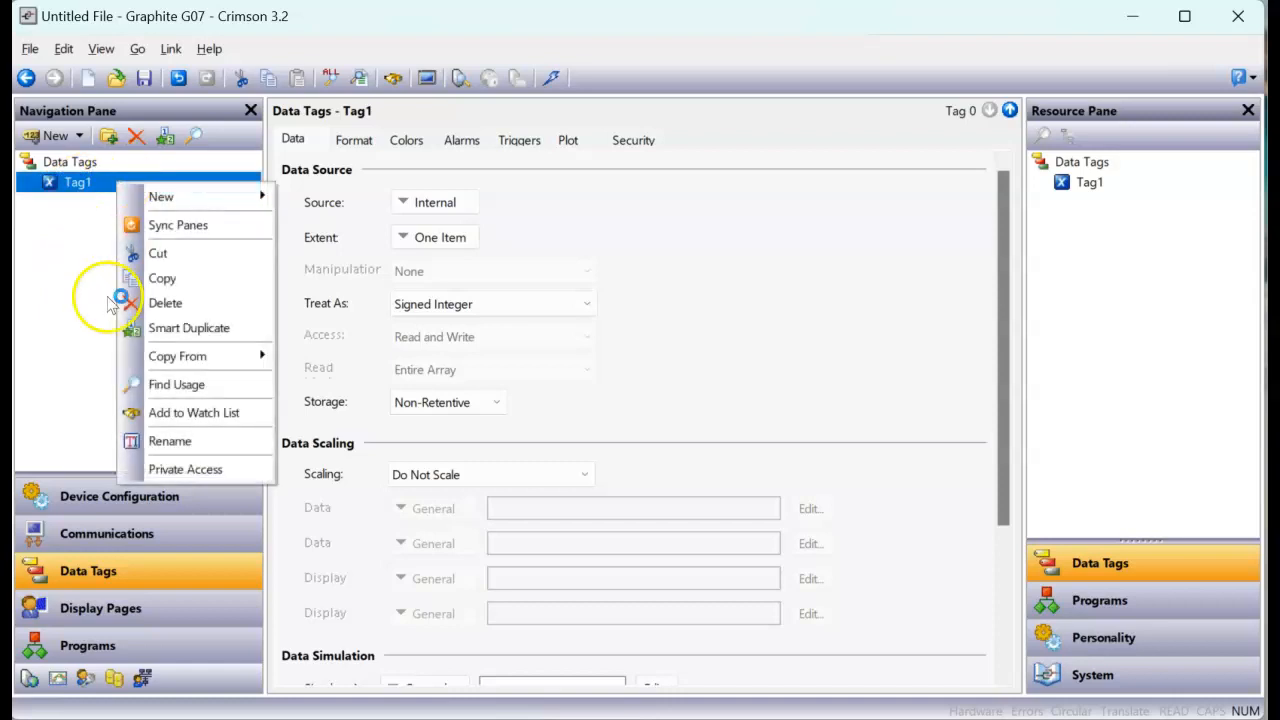
click(166, 441)
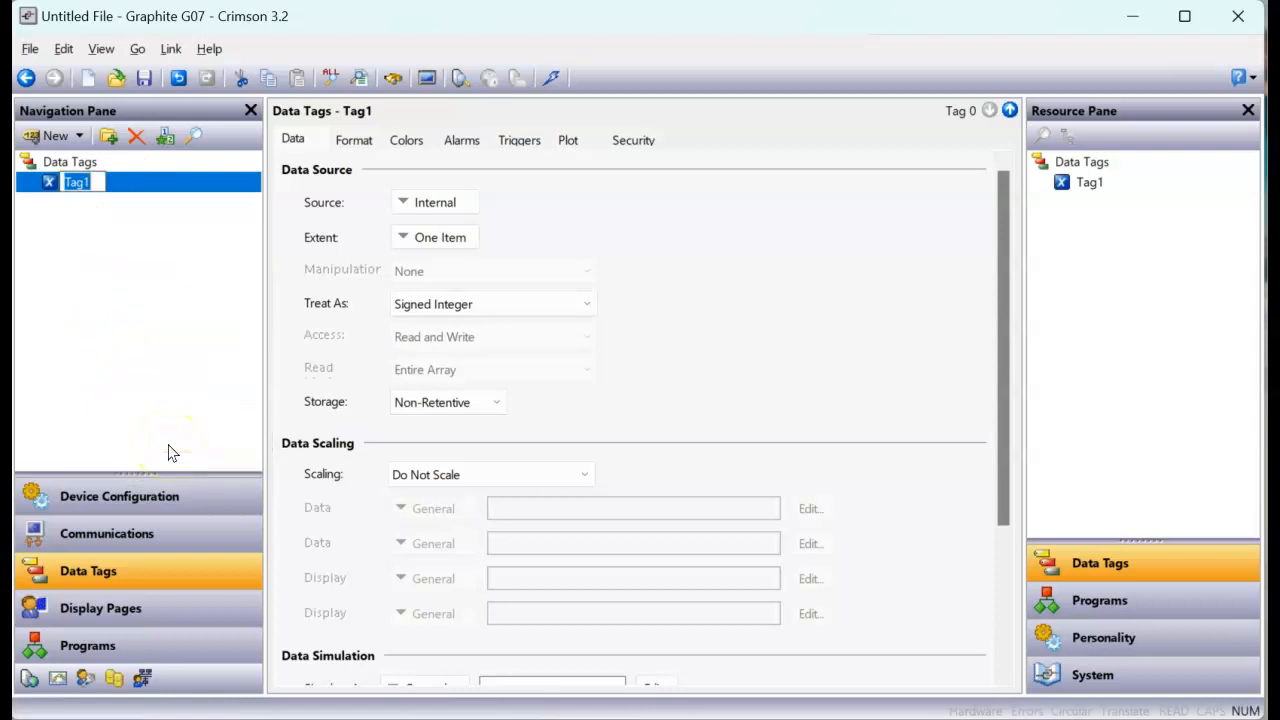
text(Tank_Level)
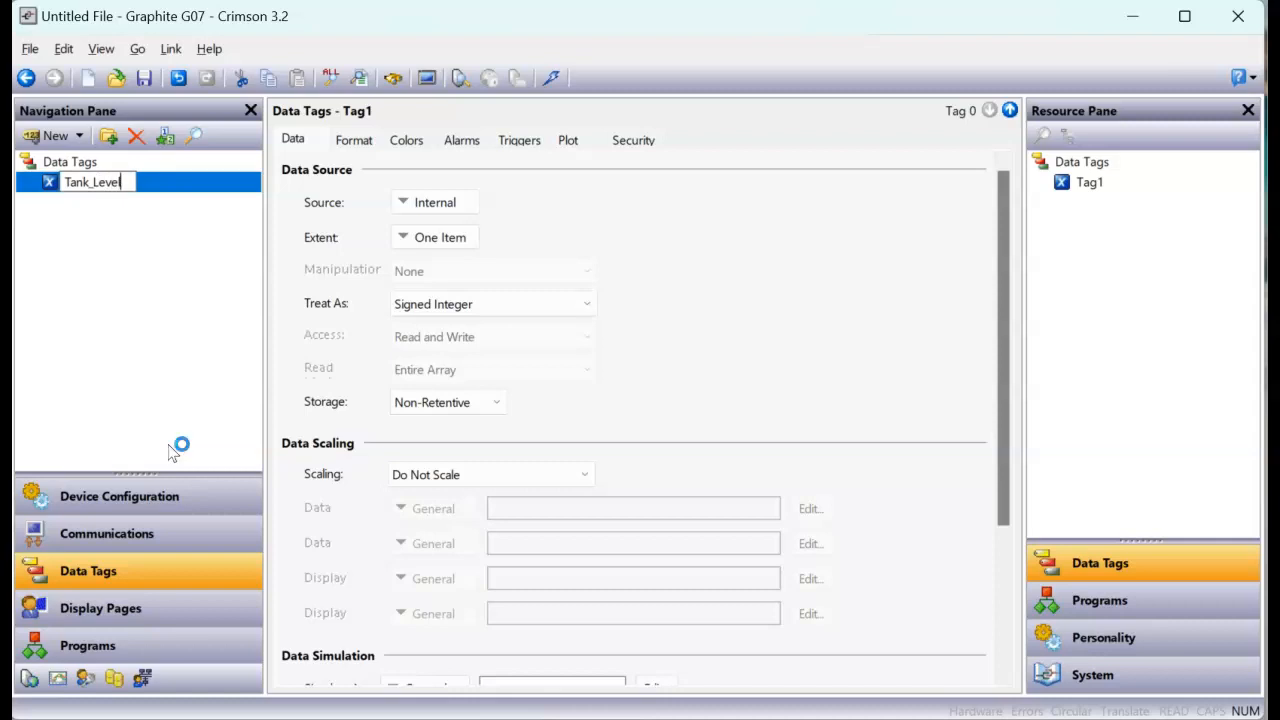
key(Return)
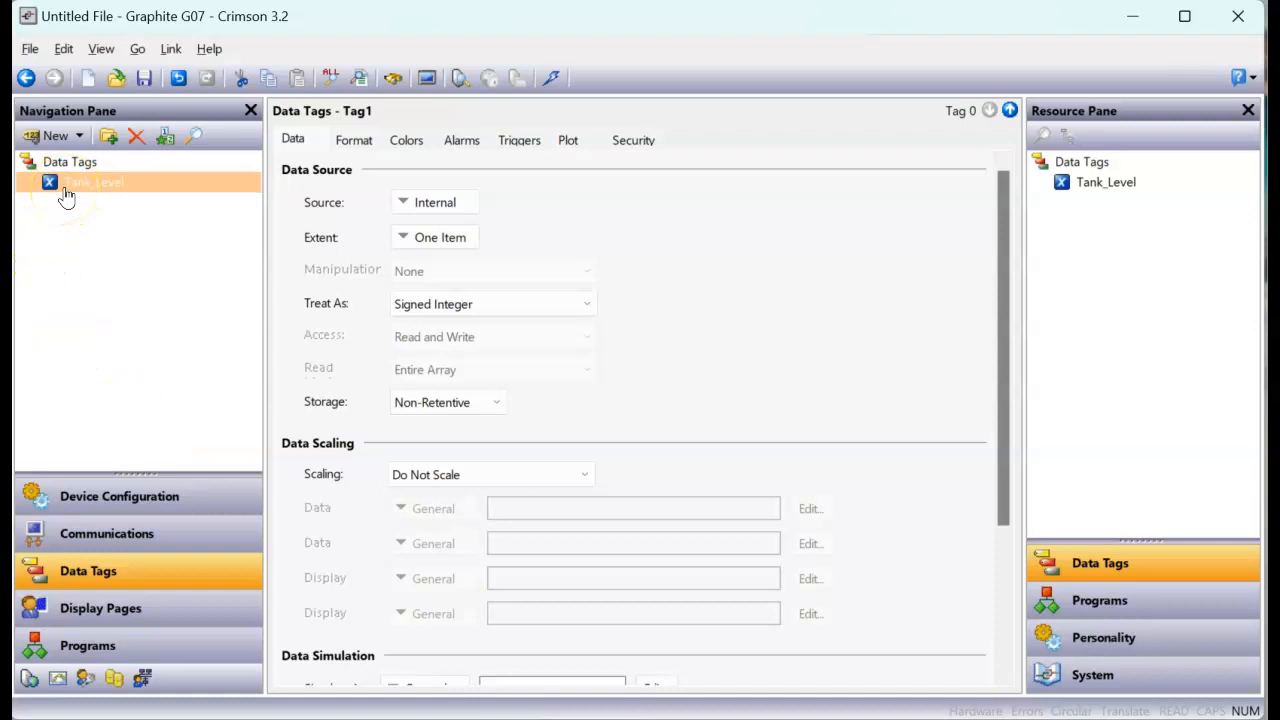
- Resize the Navigation Pane's category list so that it shows the categories from Device Configuration through Web Server
click(443, 210)
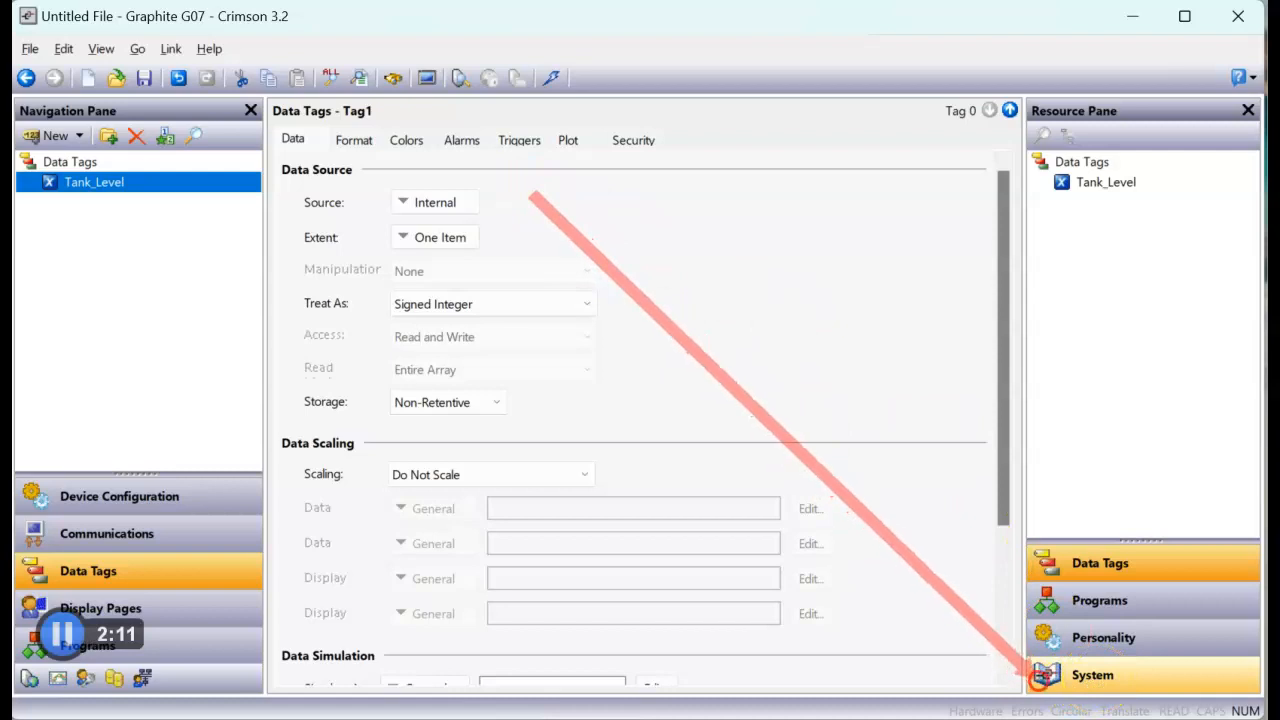
drag(1097, 543, 1134, 471)
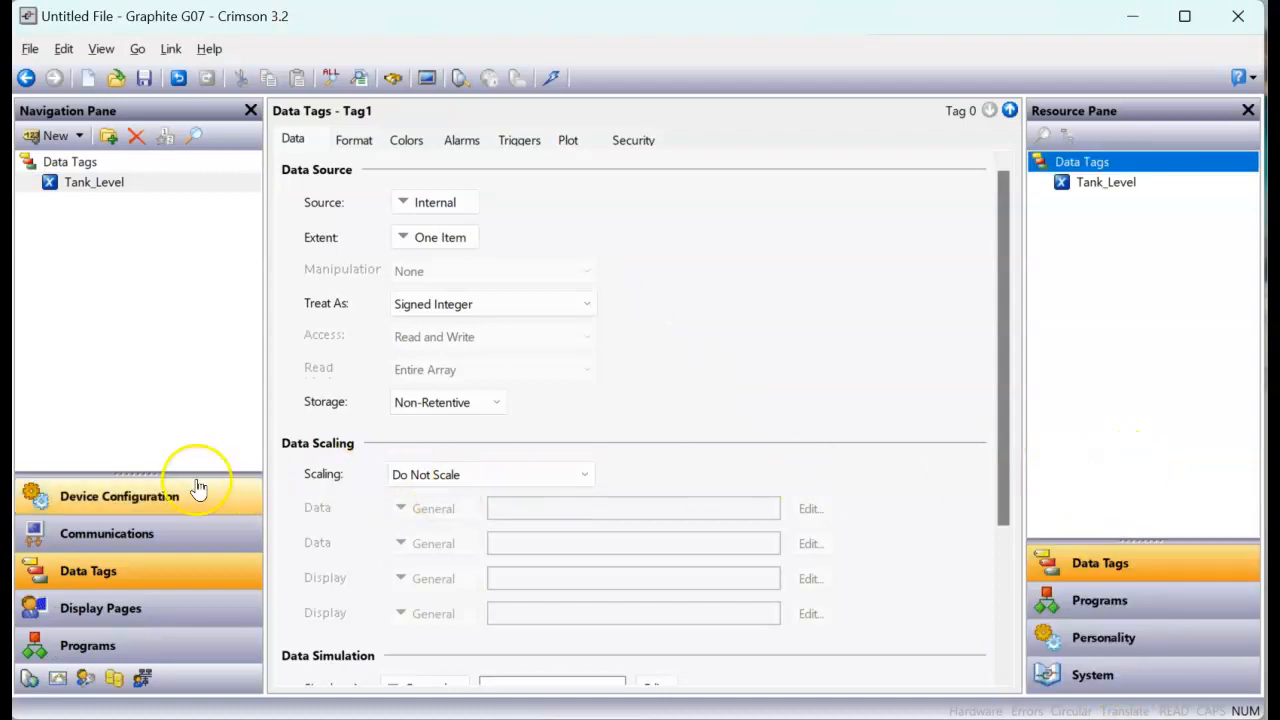
drag(143, 471, 166, 312)
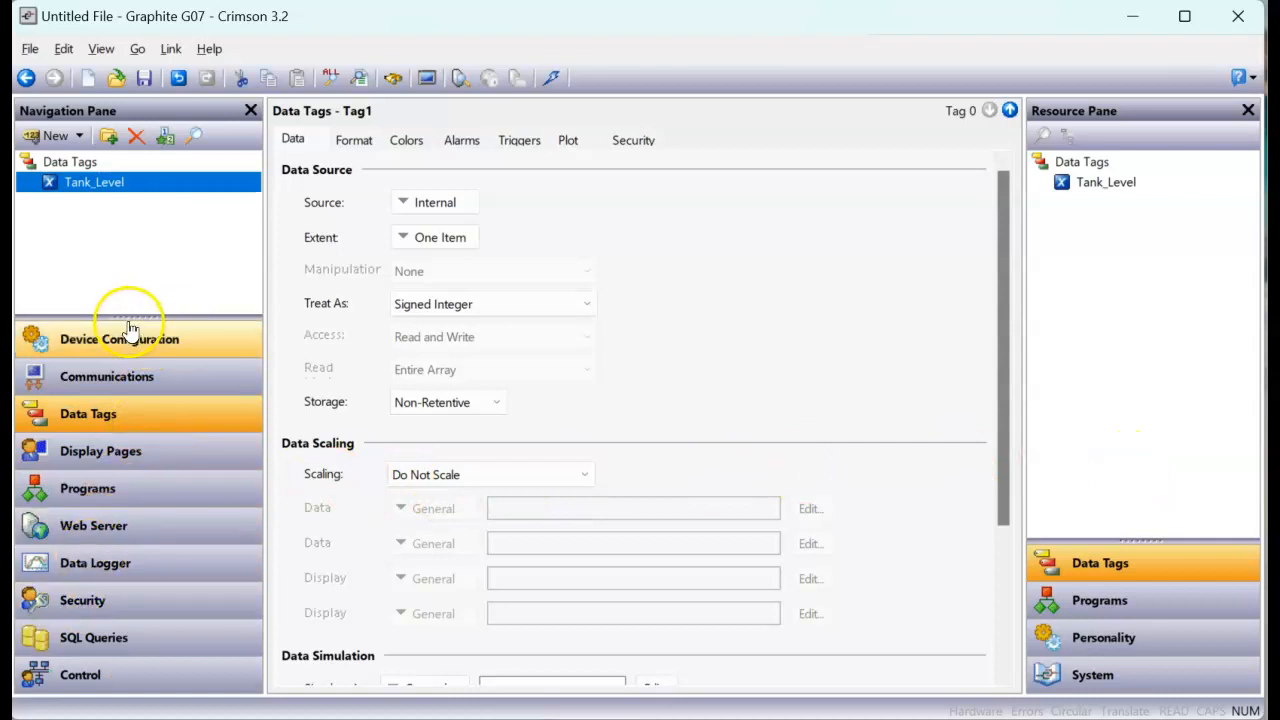
drag(126, 314, 118, 470)
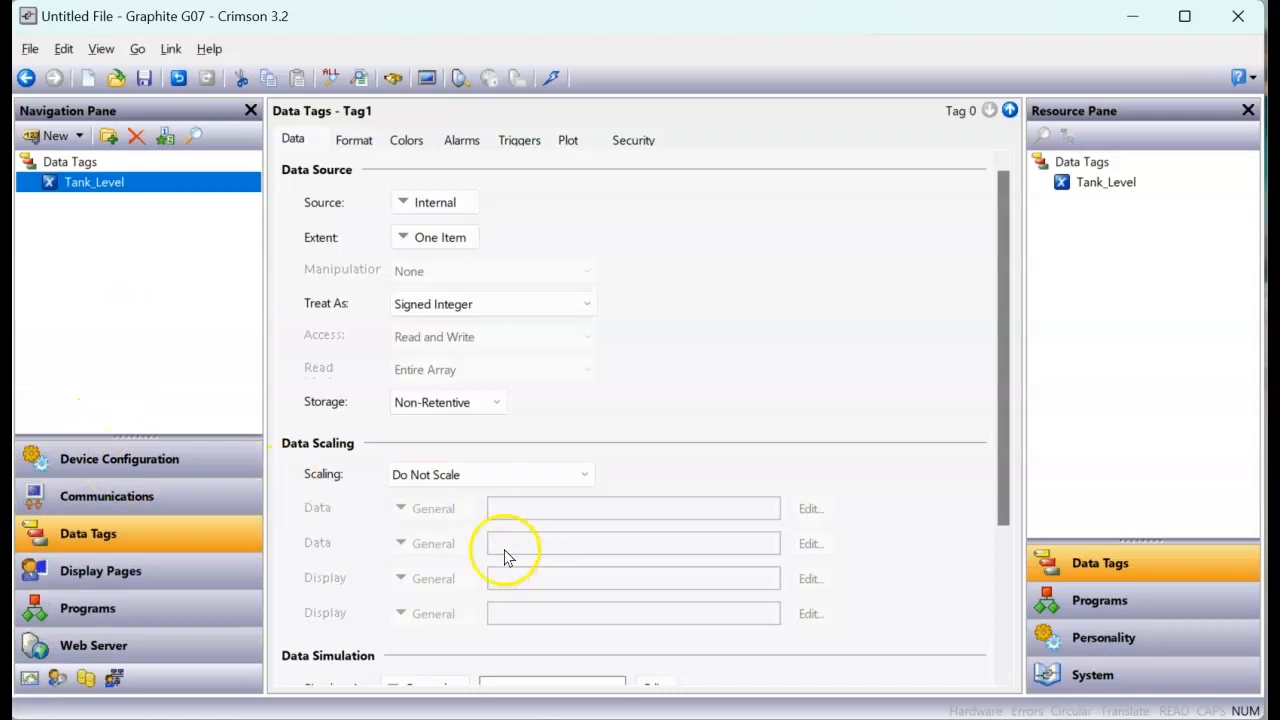
- Set Tank_Level's data source to the GetUpDownData function from the system's Tag Data functions
click(1095, 676)
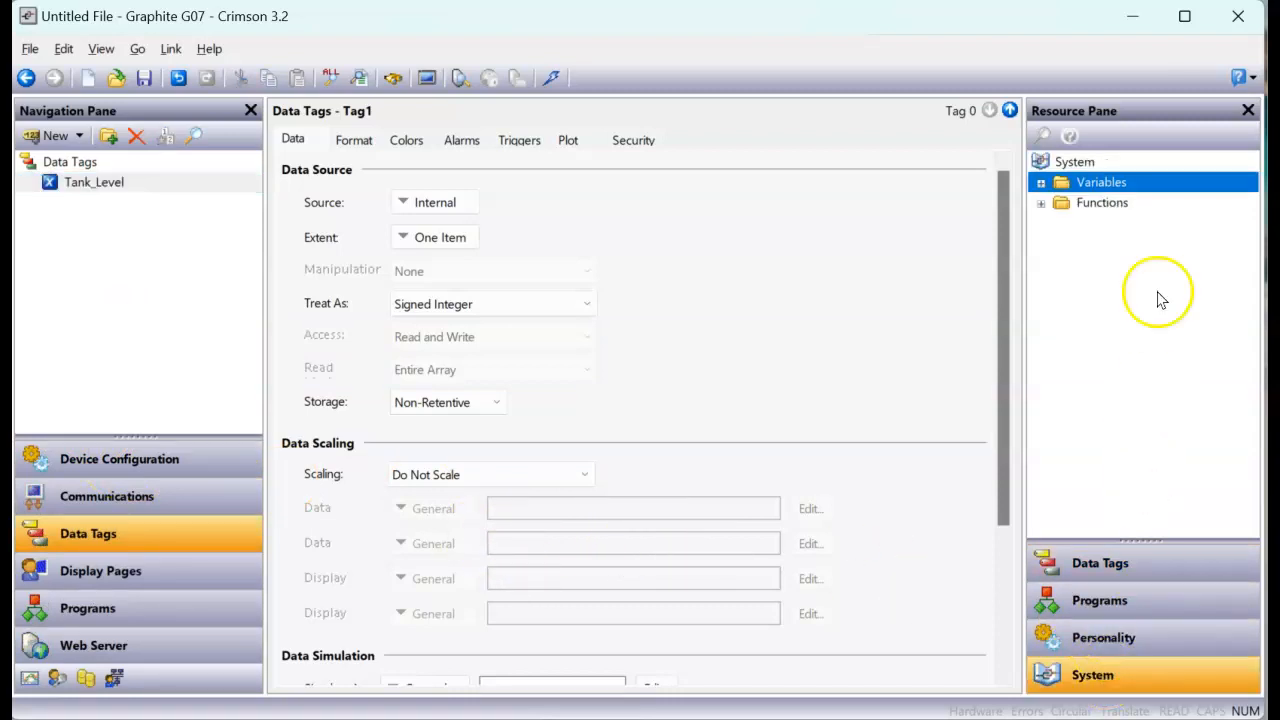
click(1041, 204)
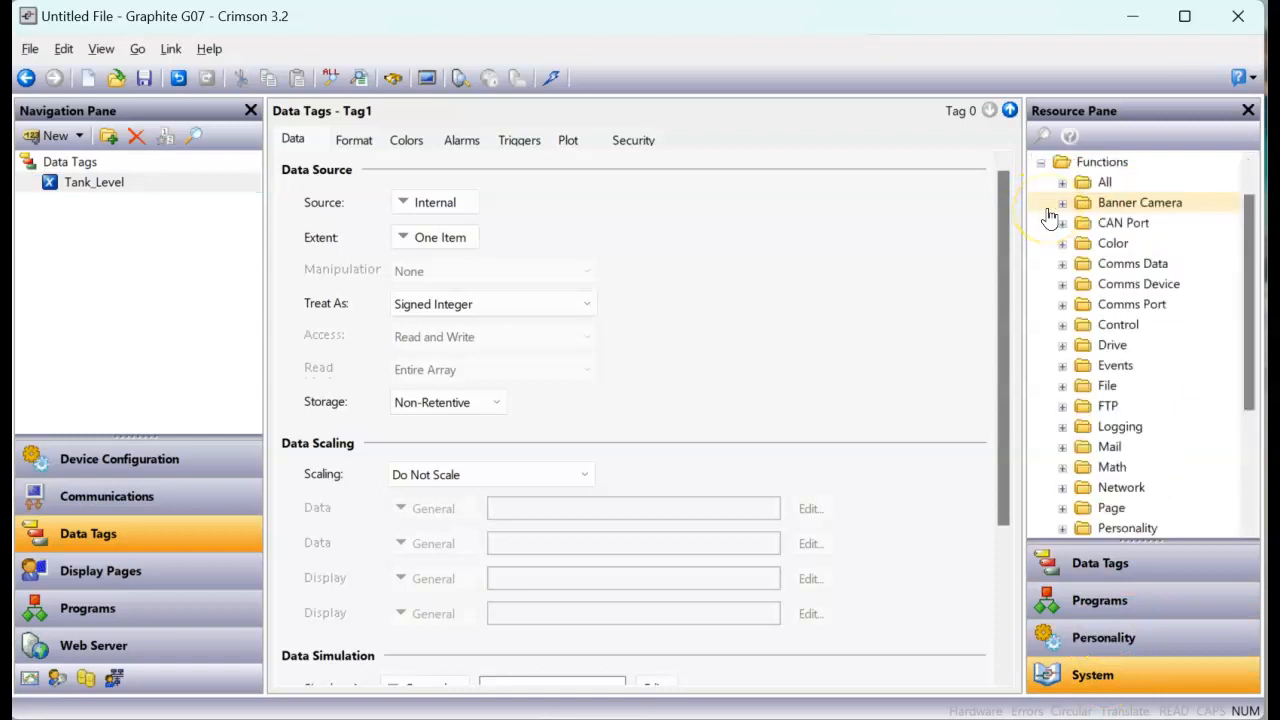
scroll(1123, 394, down, 3)
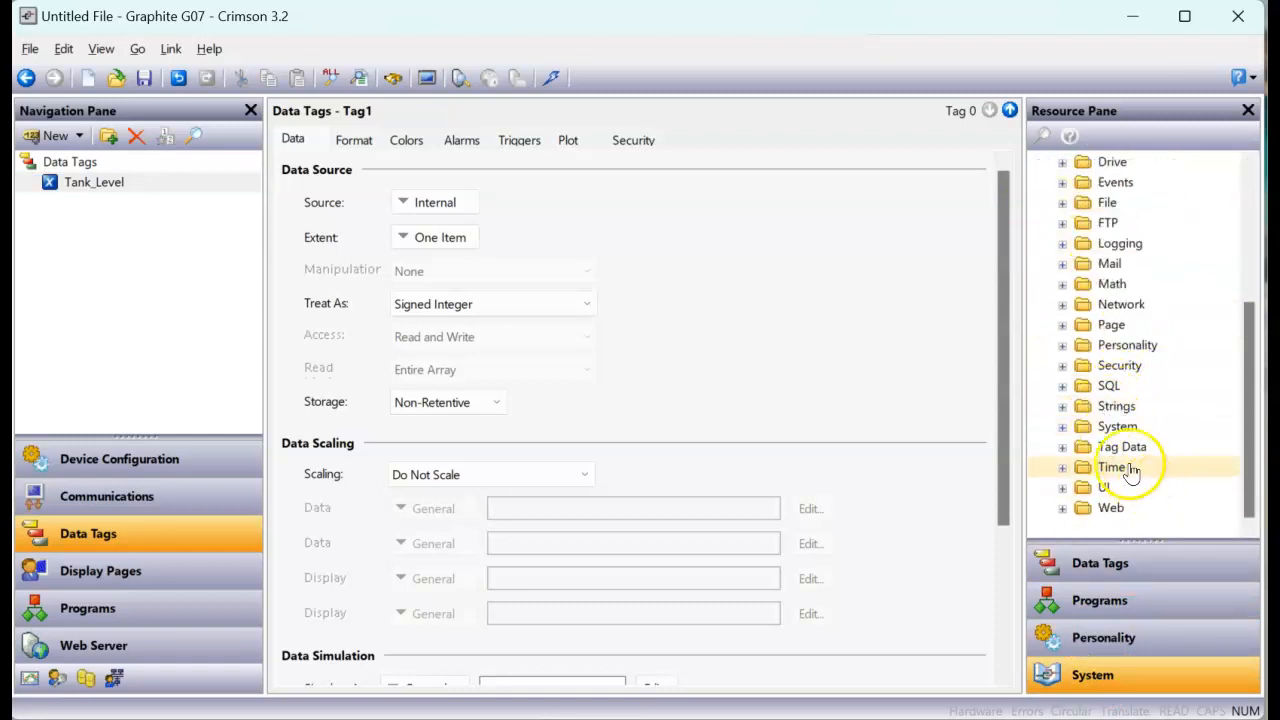
click(1065, 450)
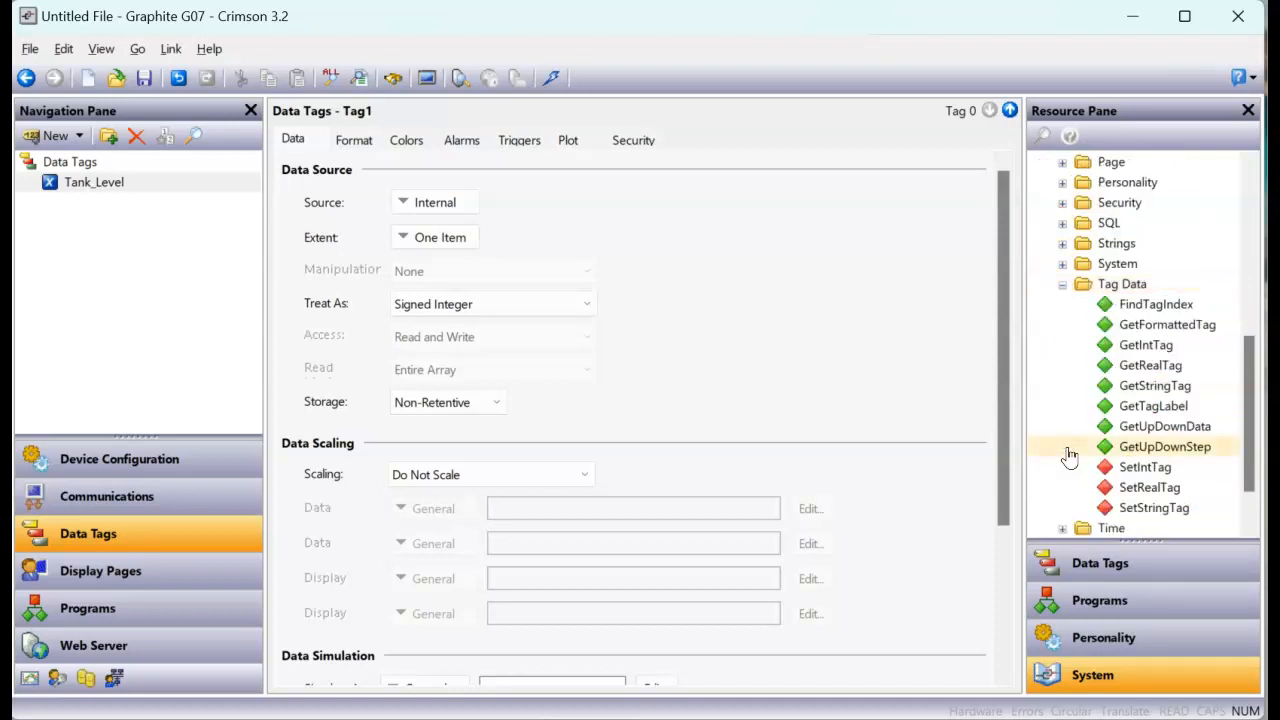
click(1158, 430)
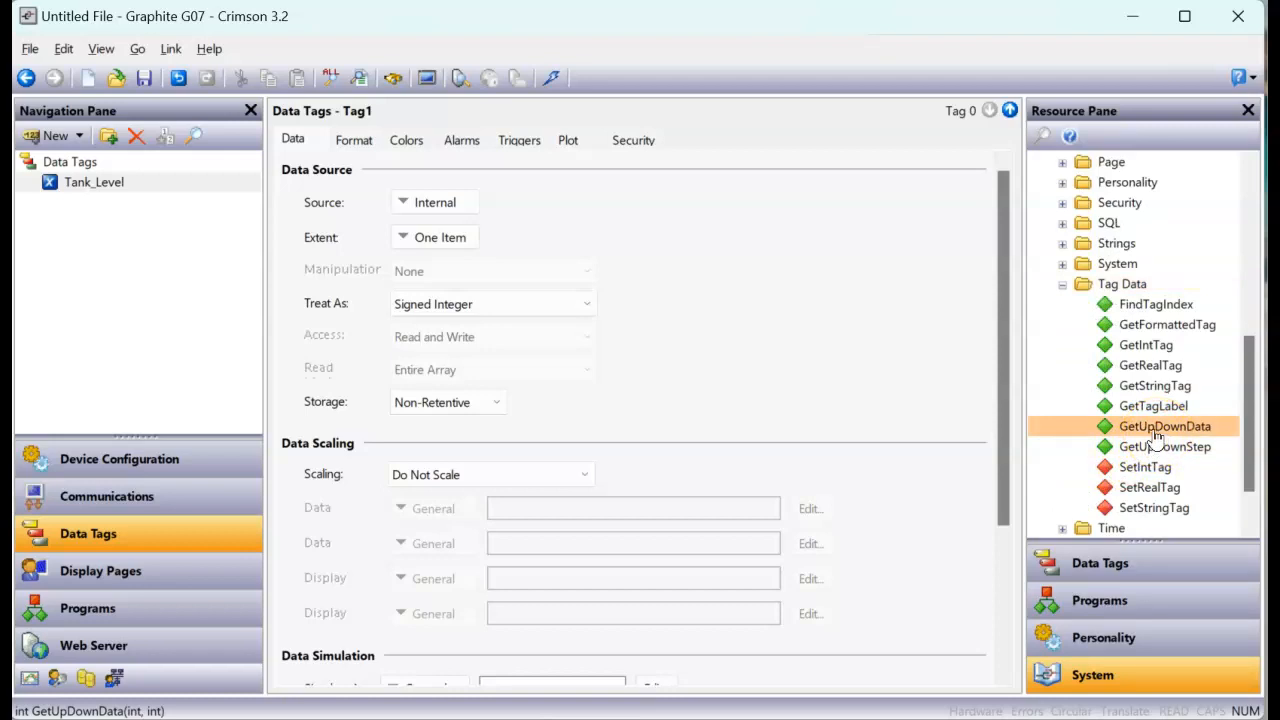
right_click(1155, 434)
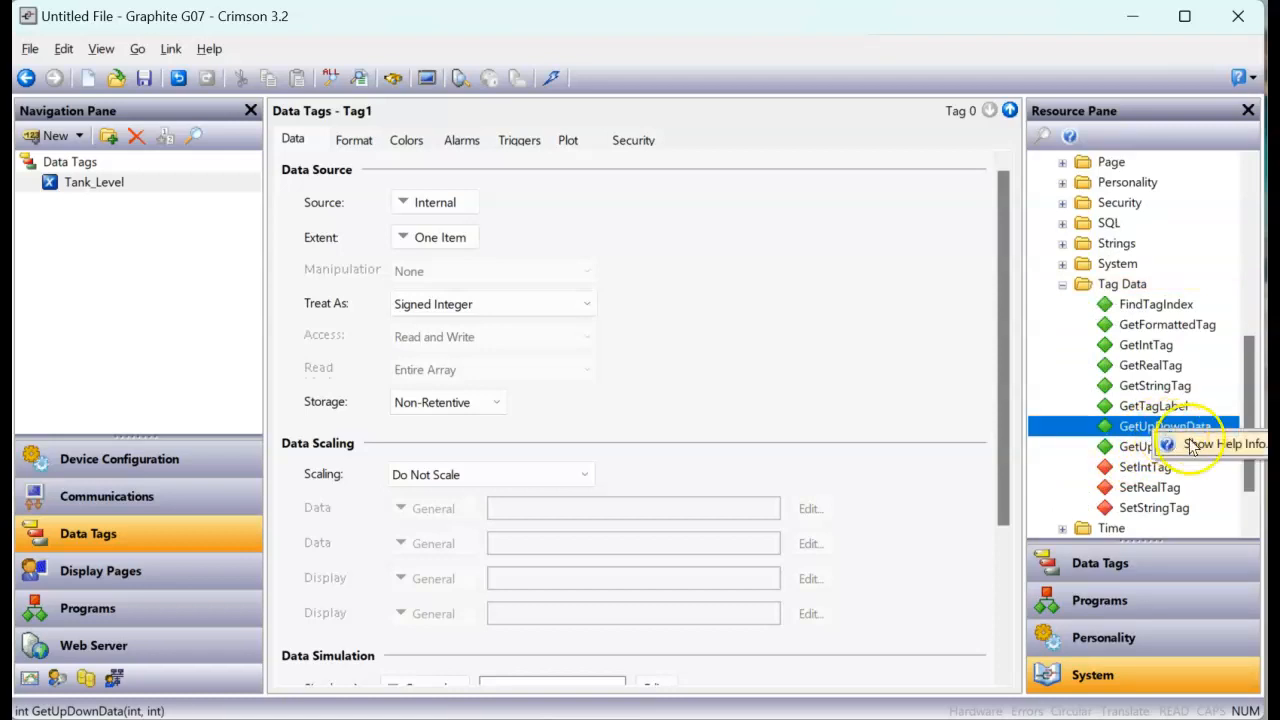
click(1072, 428)
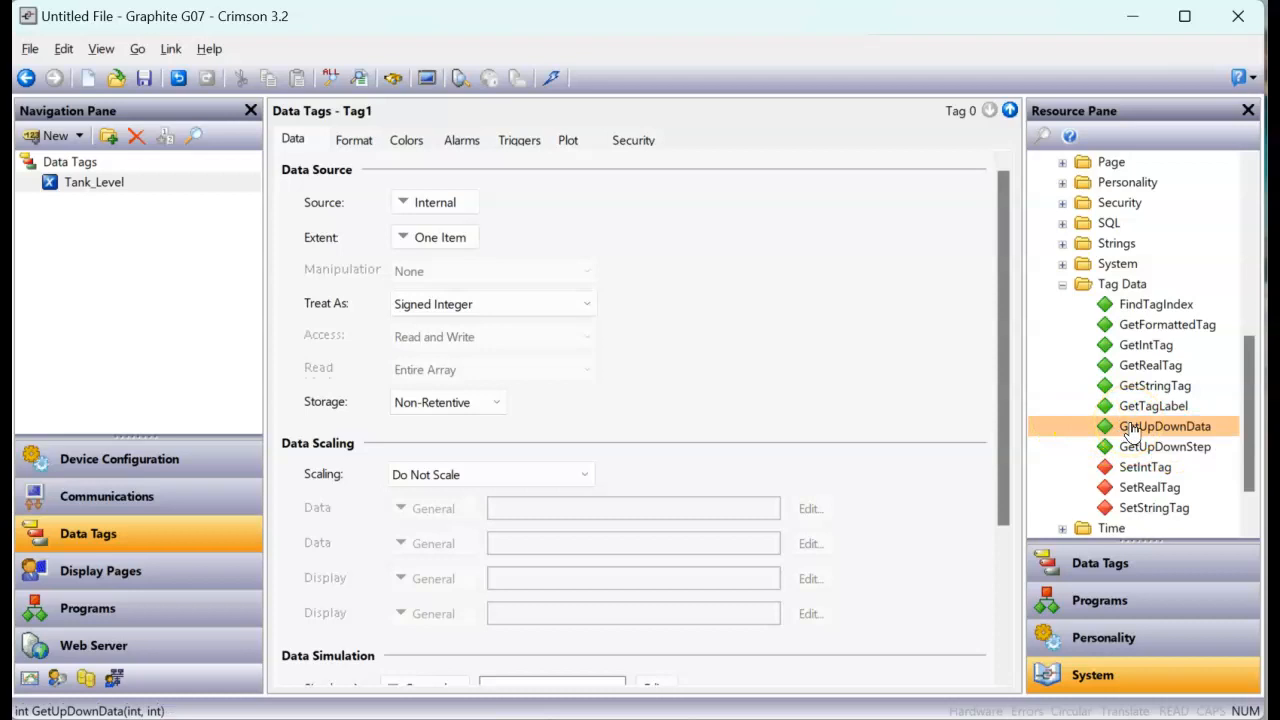
drag(1130, 430, 444, 214)
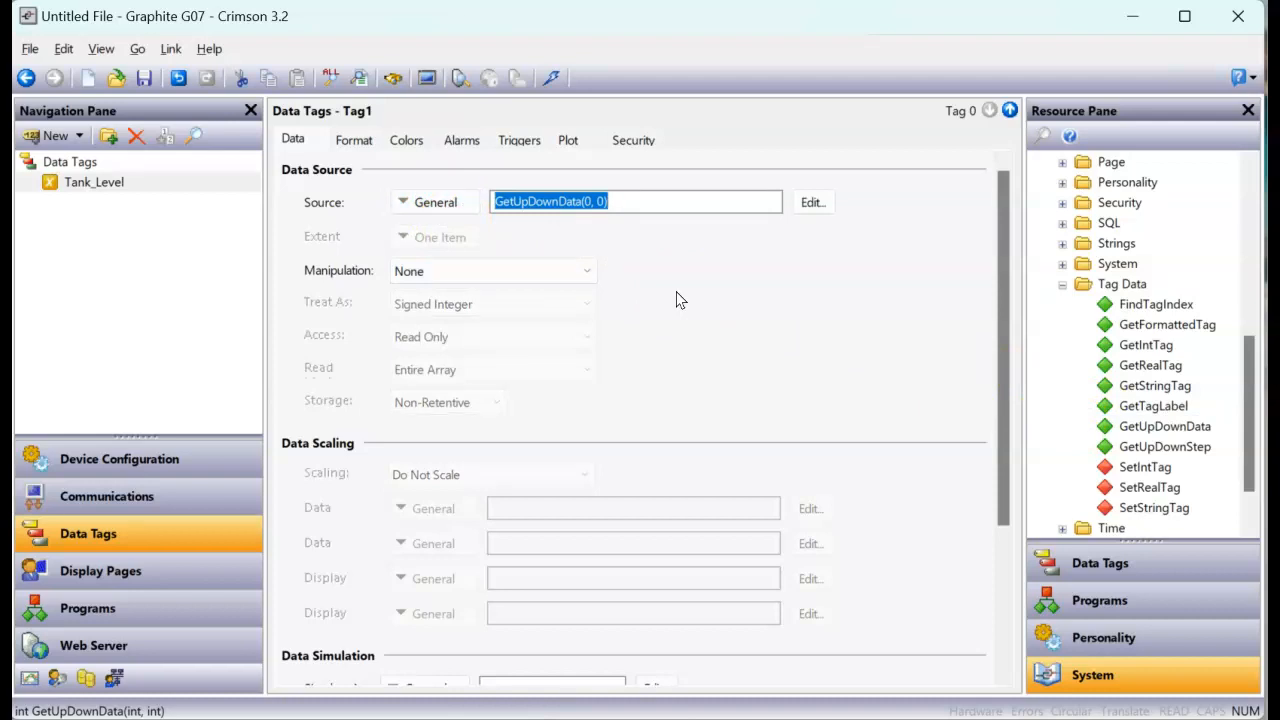
click(625, 198)
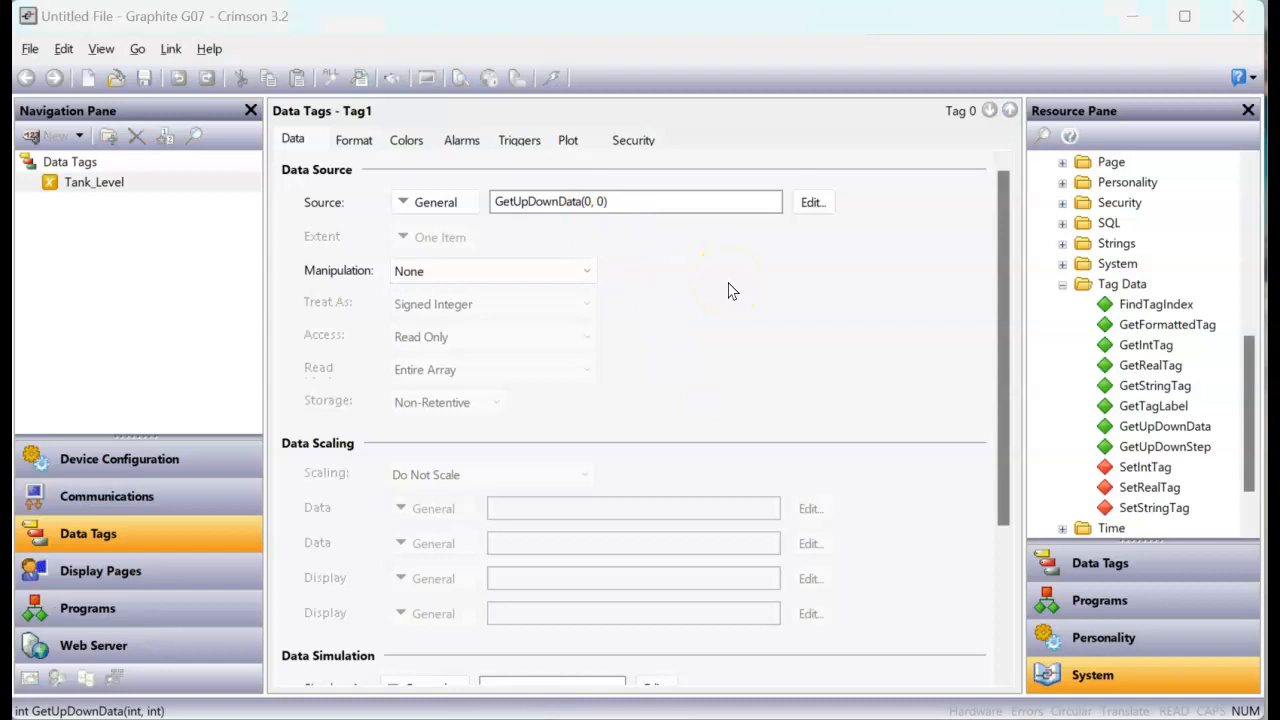
- Collapse the Tag Data and Functions folders and expand the system Variables folder
click(1063, 285)
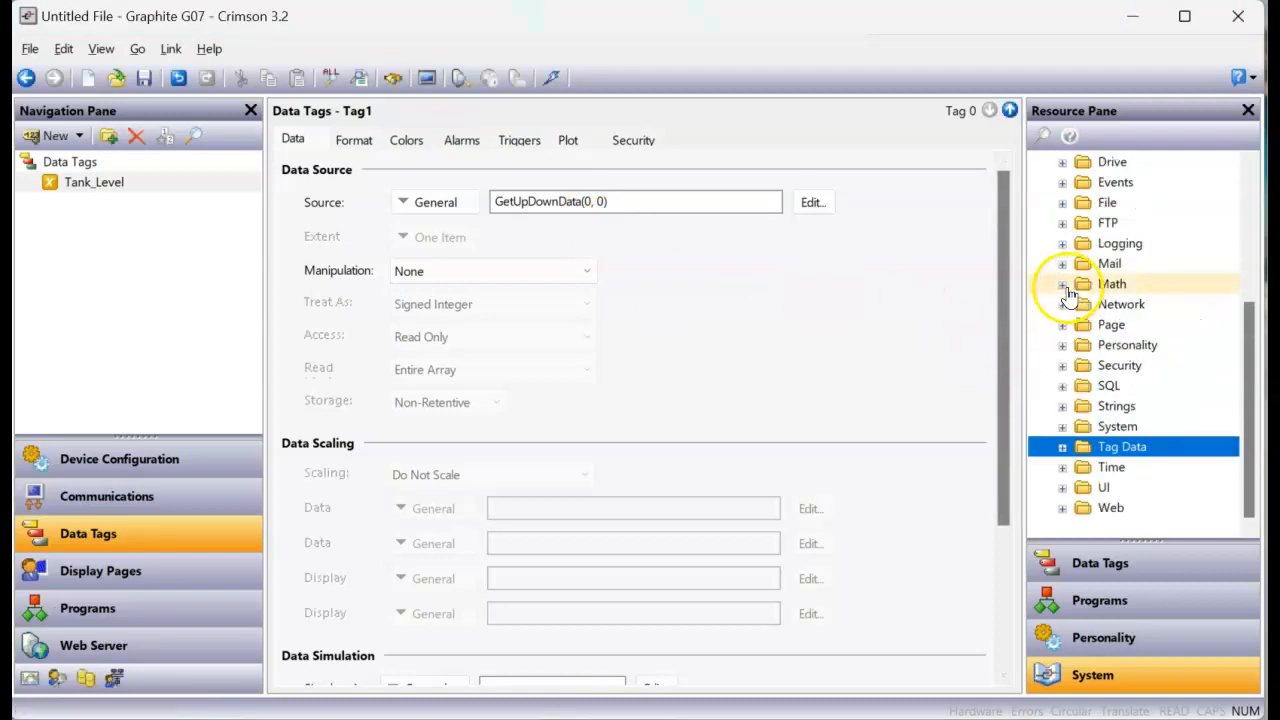
scroll(1106, 413, up, 1)
scroll(1106, 413, up, 3)
click(1042, 204)
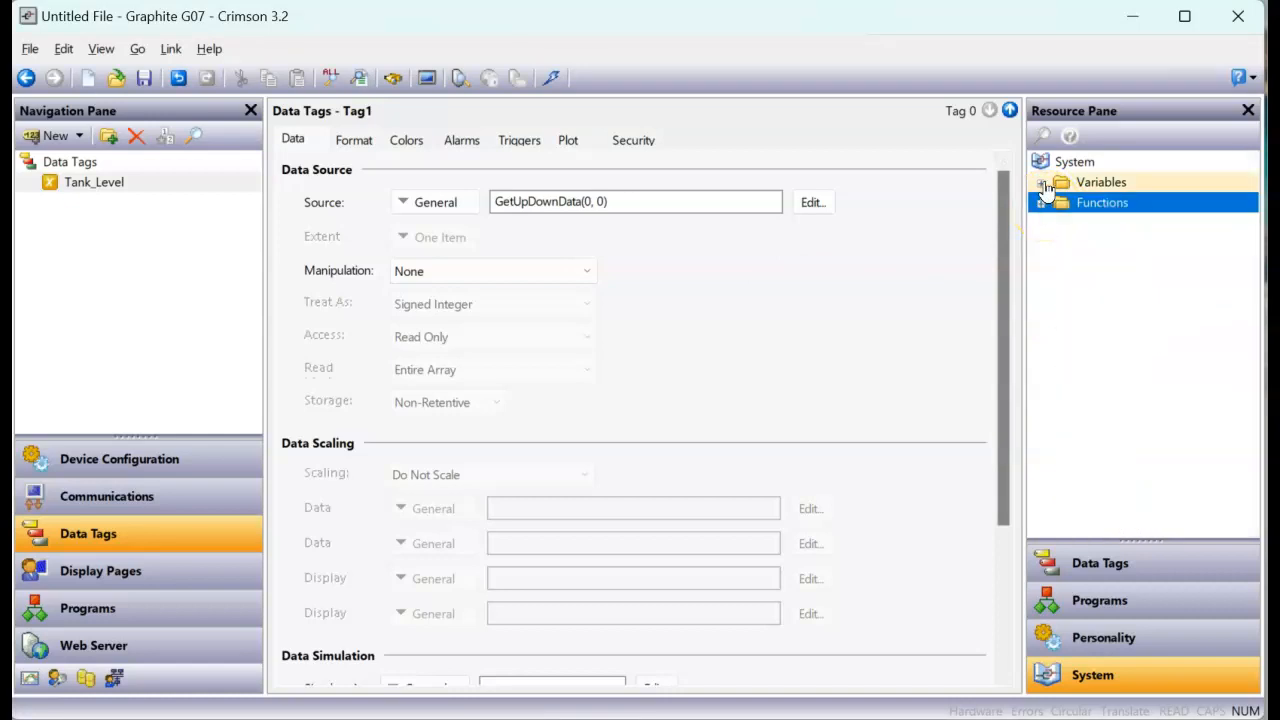
click(1041, 184)
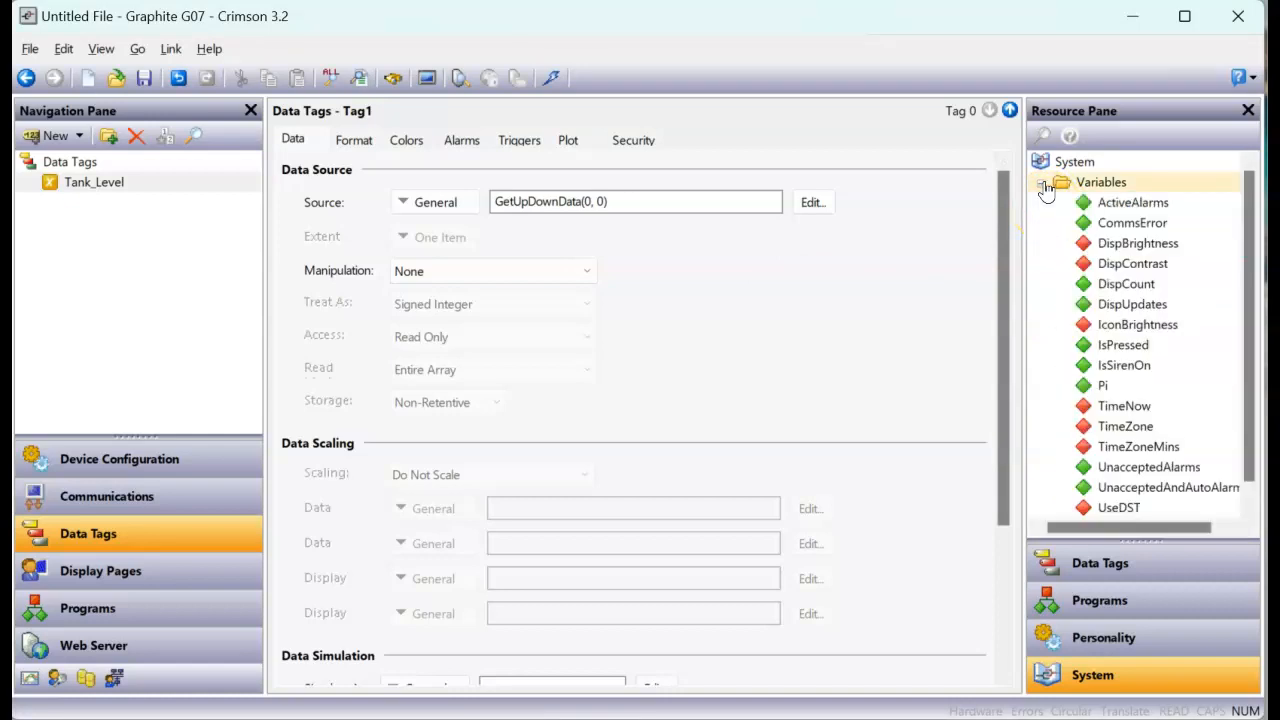
click(1133, 288)
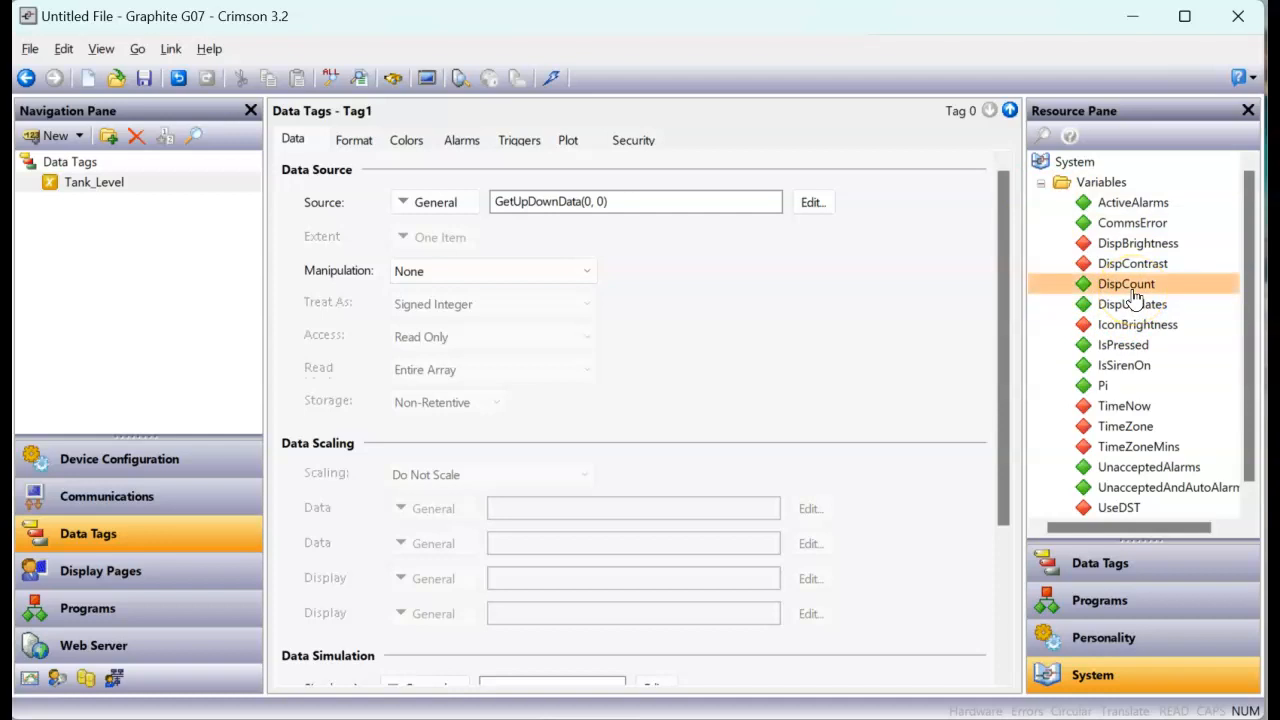
right_click(1143, 290)
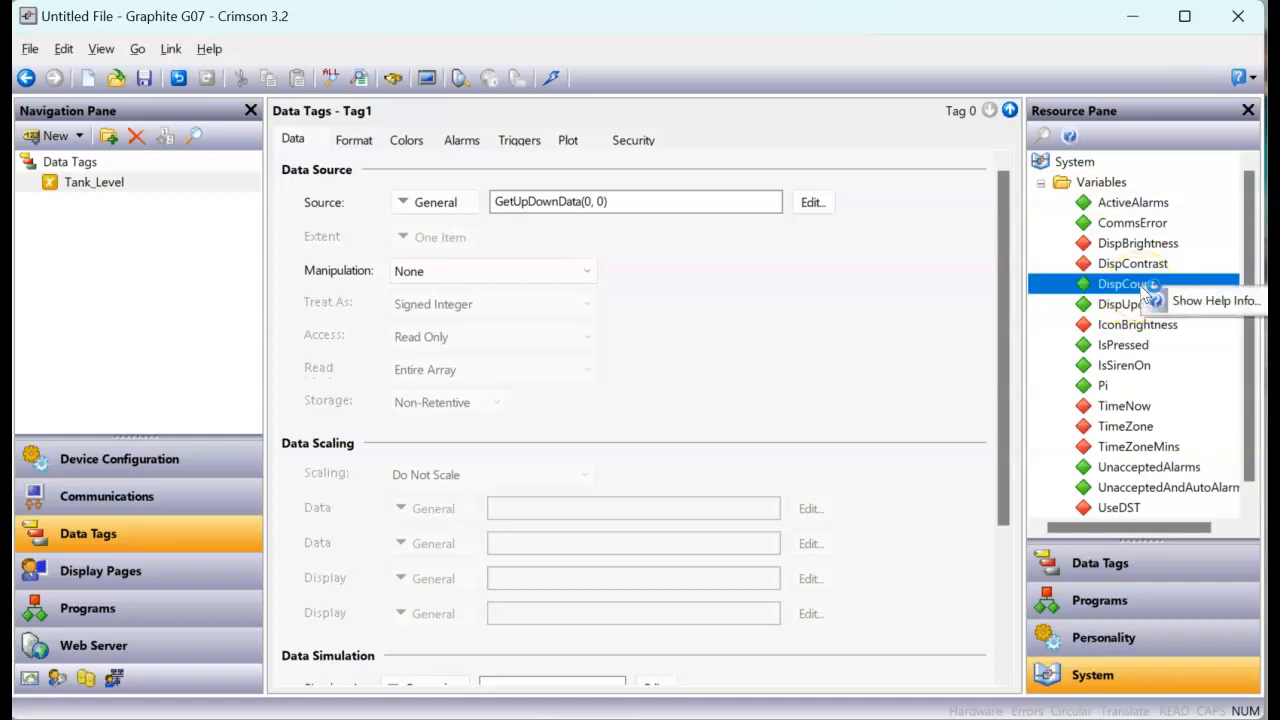
click(900, 336)
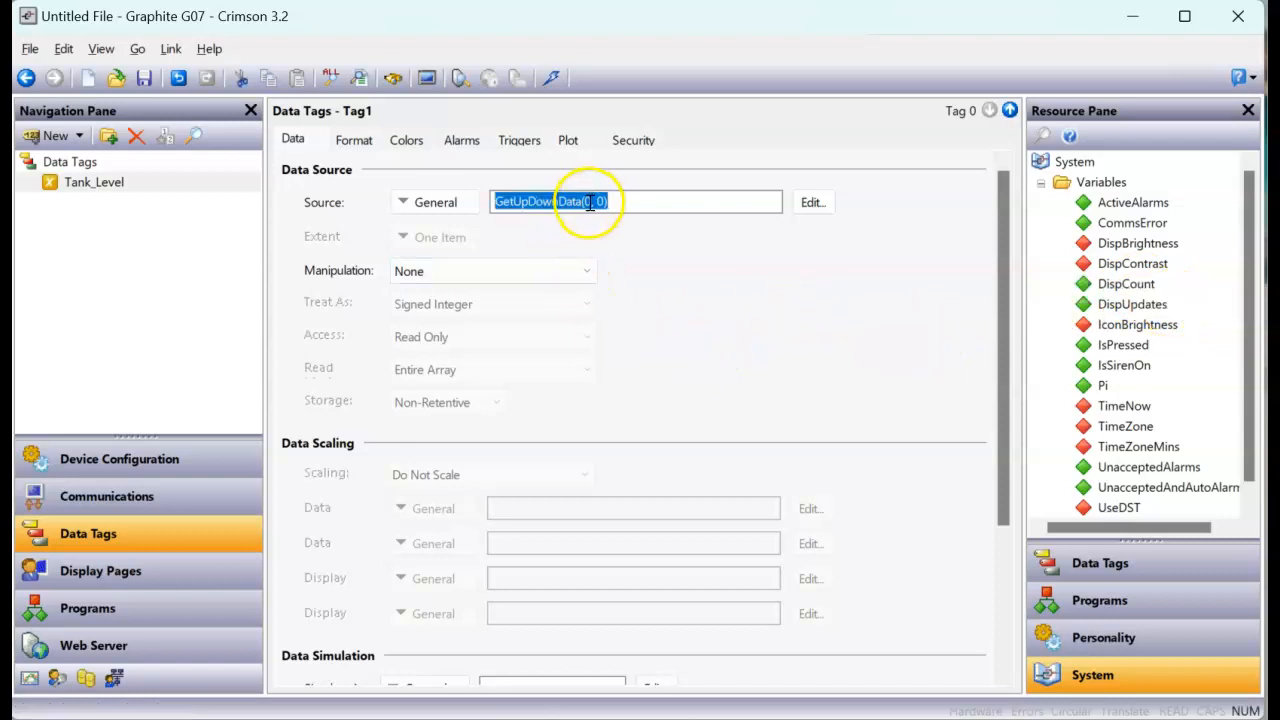
click(586, 204)
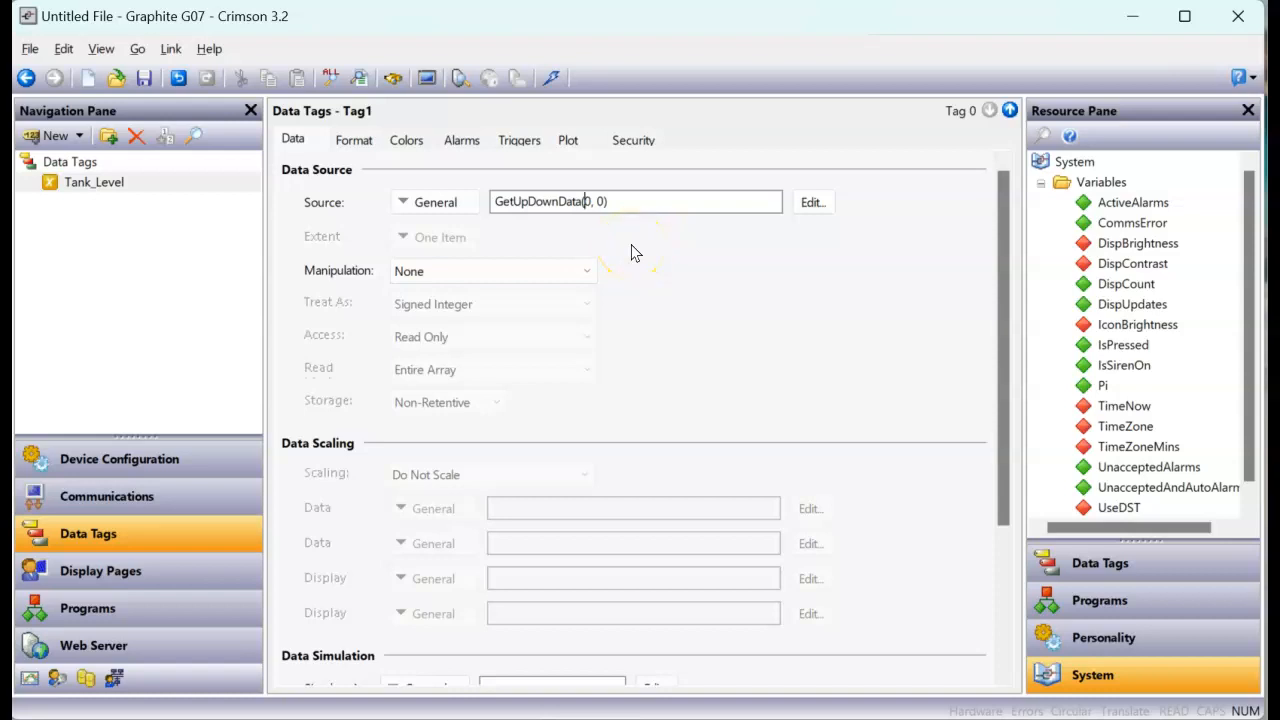
click(813, 205)
click(814, 208)
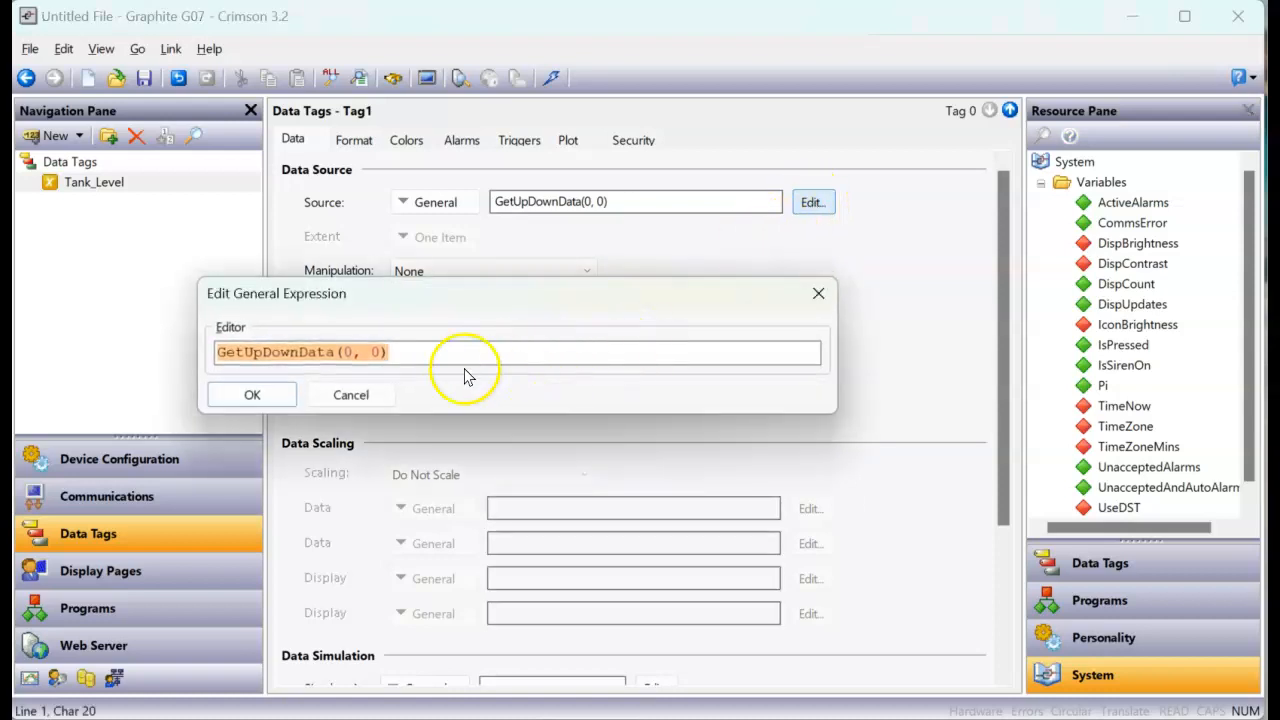
click(399, 352)
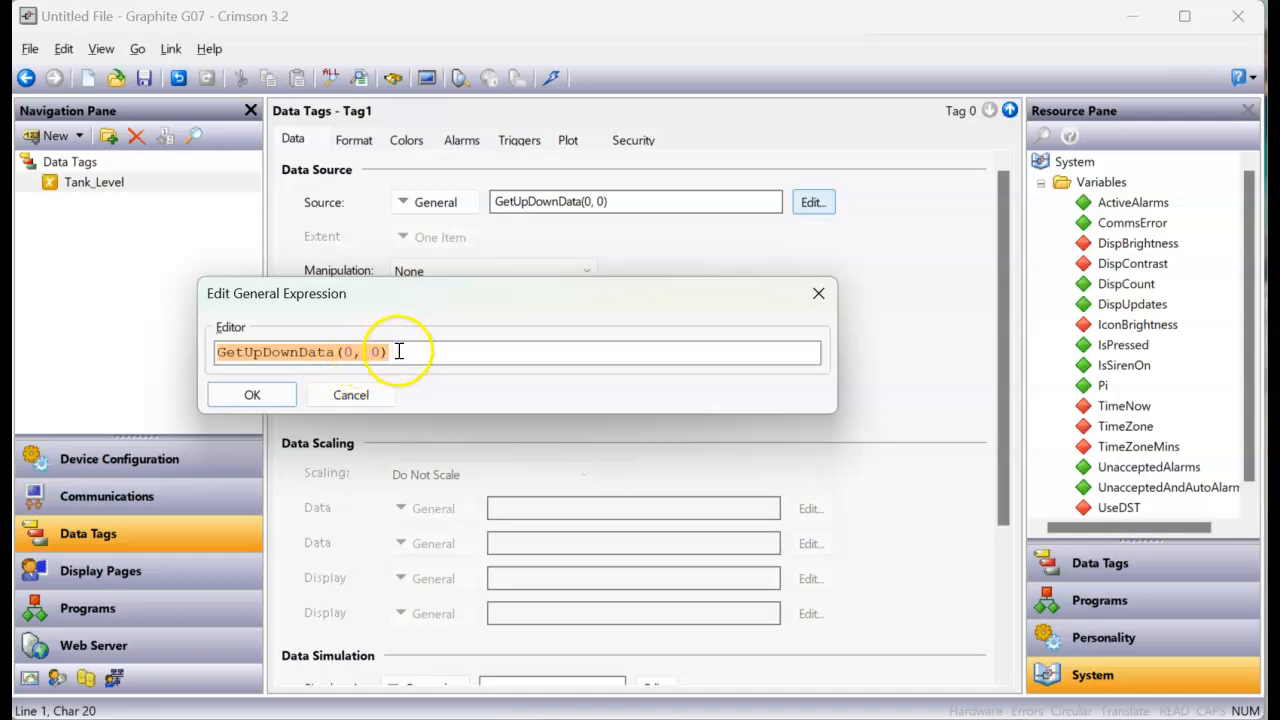
click(362, 398)
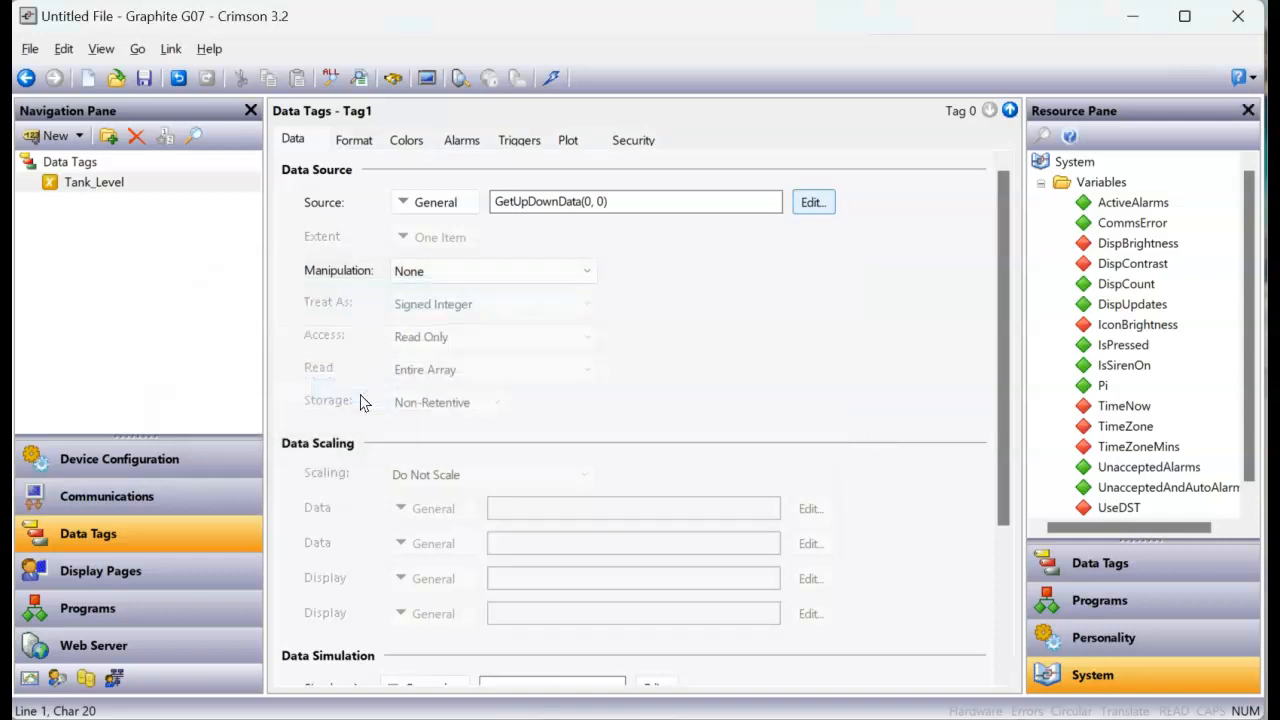
- Set the arguments of Tank_Level's source function so that it reads GetUpDownData(DispCount, 300)
double_click(587, 203)
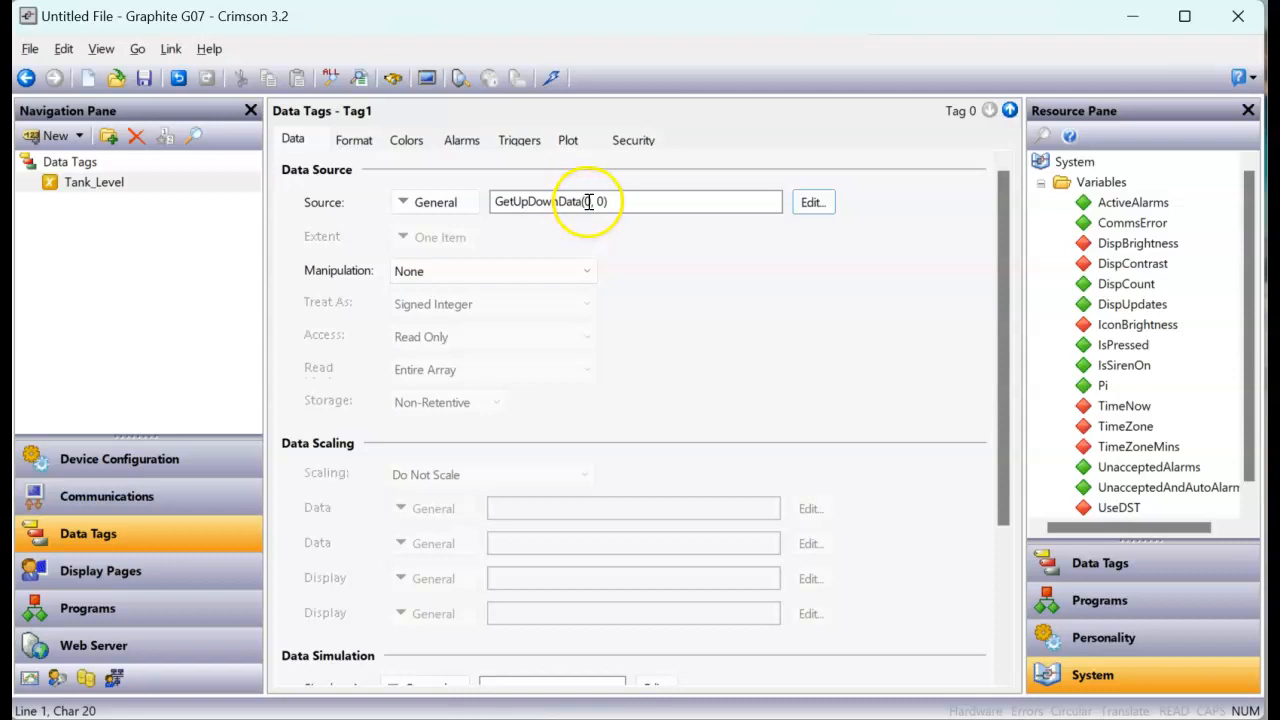
double_click(591, 201)
double_click(591, 201)
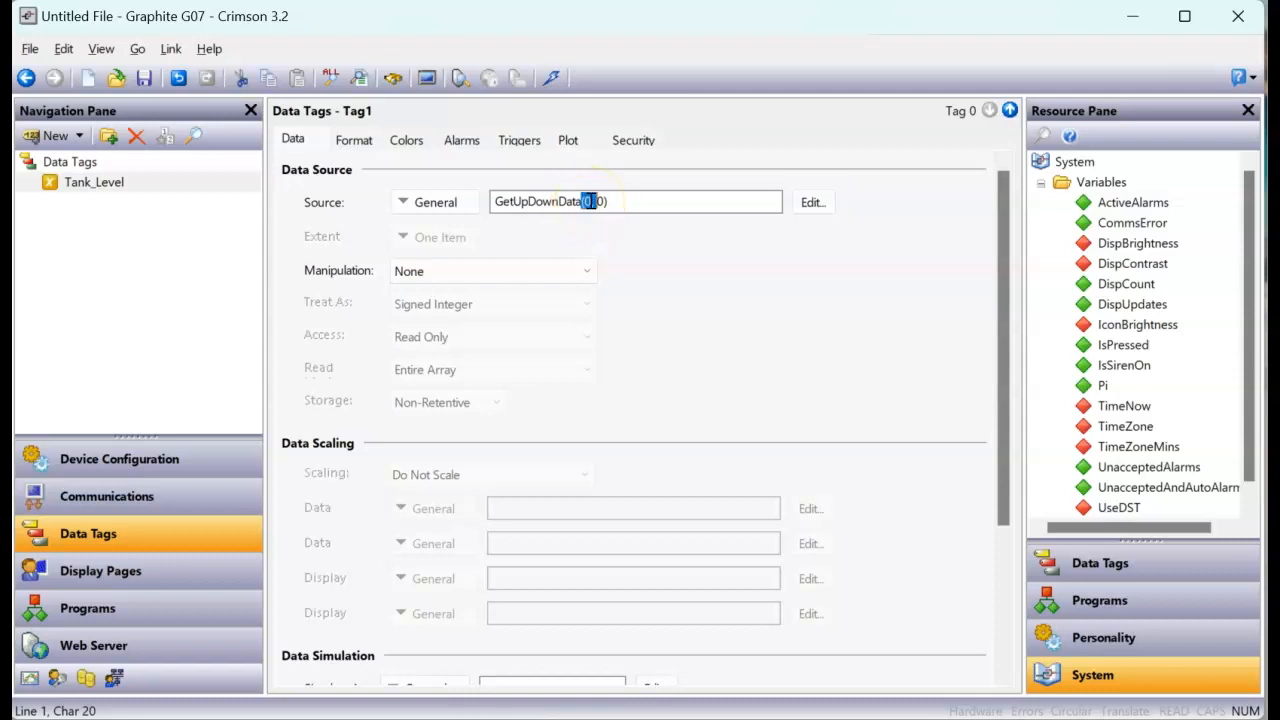
double_click(591, 201)
click(588, 201)
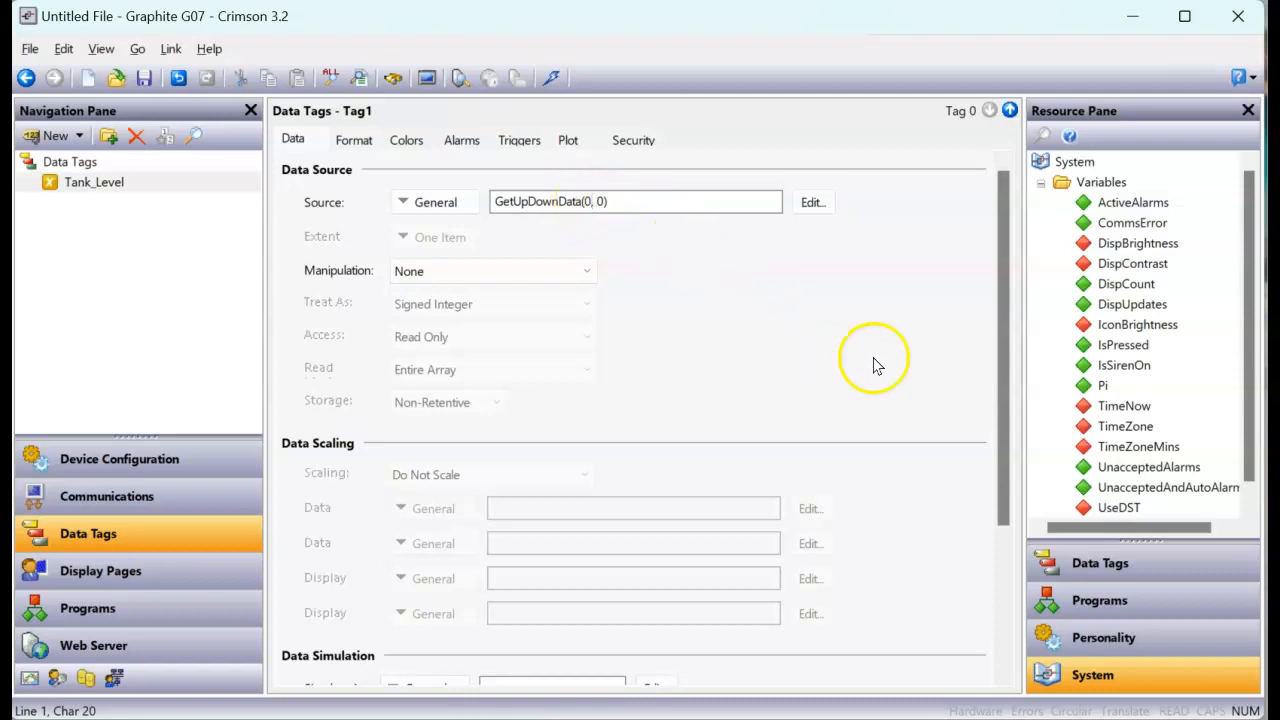
double_click(590, 202)
click(590, 202)
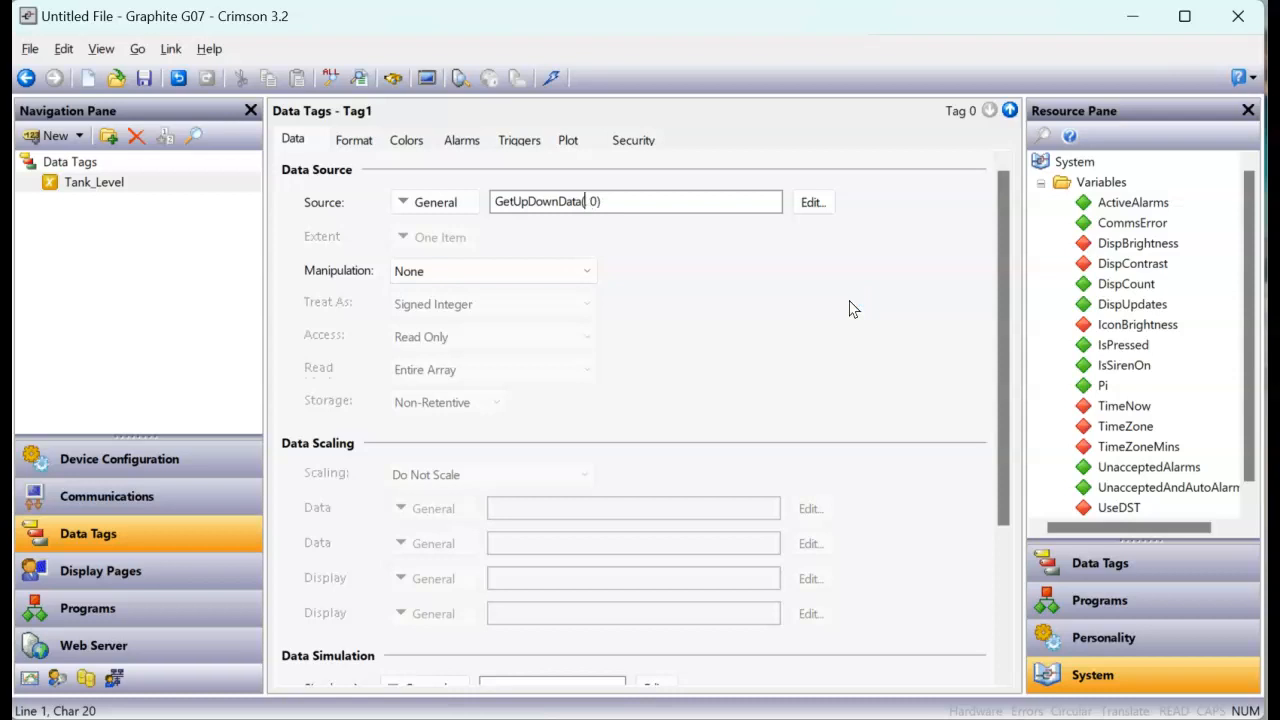
text(DispCount,)
key(Right)
key(Return)
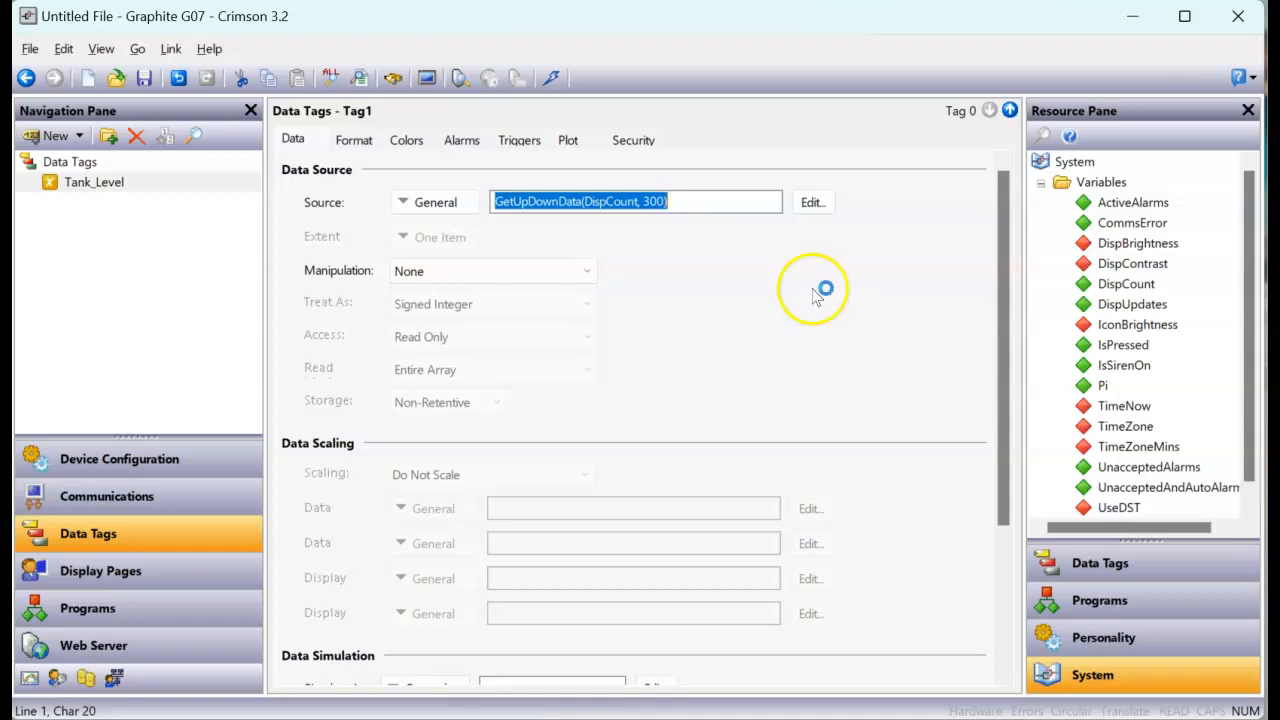
click(724, 210)
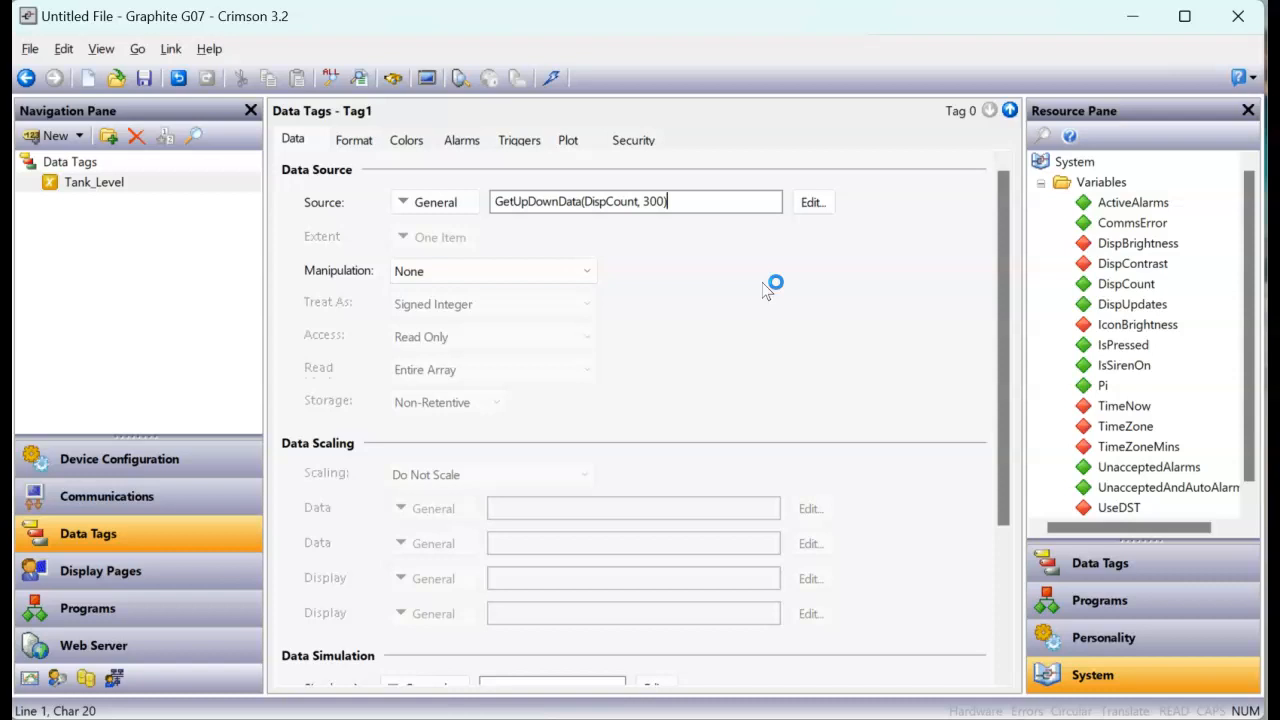
- Delete the Hello World text box from display page Page1
click(155, 578)
click(511, 462)
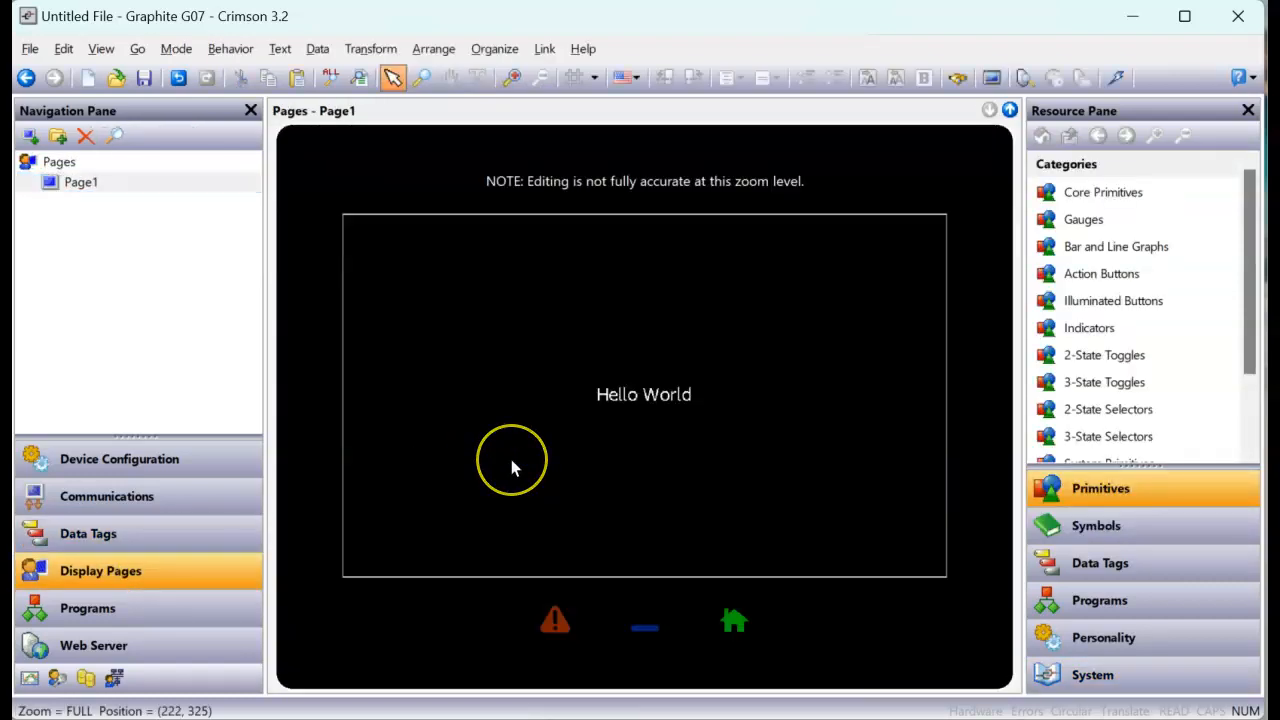
click(645, 392)
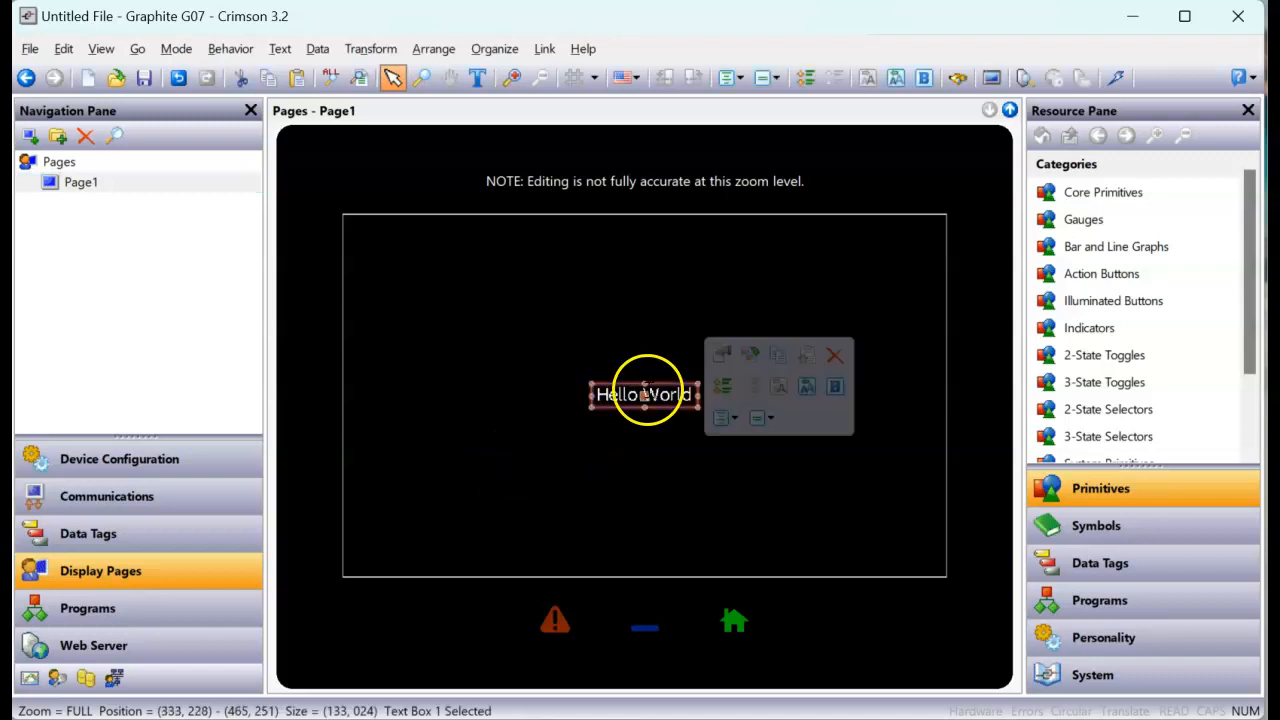
key(Delete)
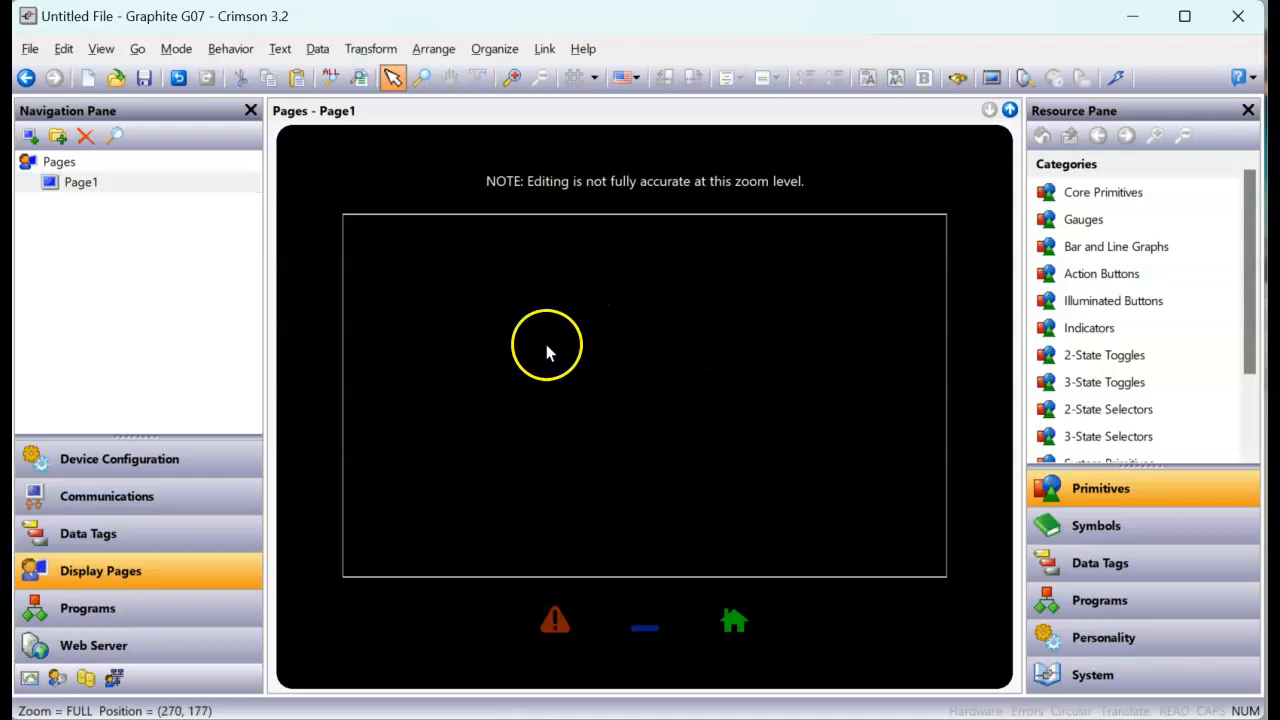
- Set Page1's fixed fill color to White in the page properties
right_click(620, 338)
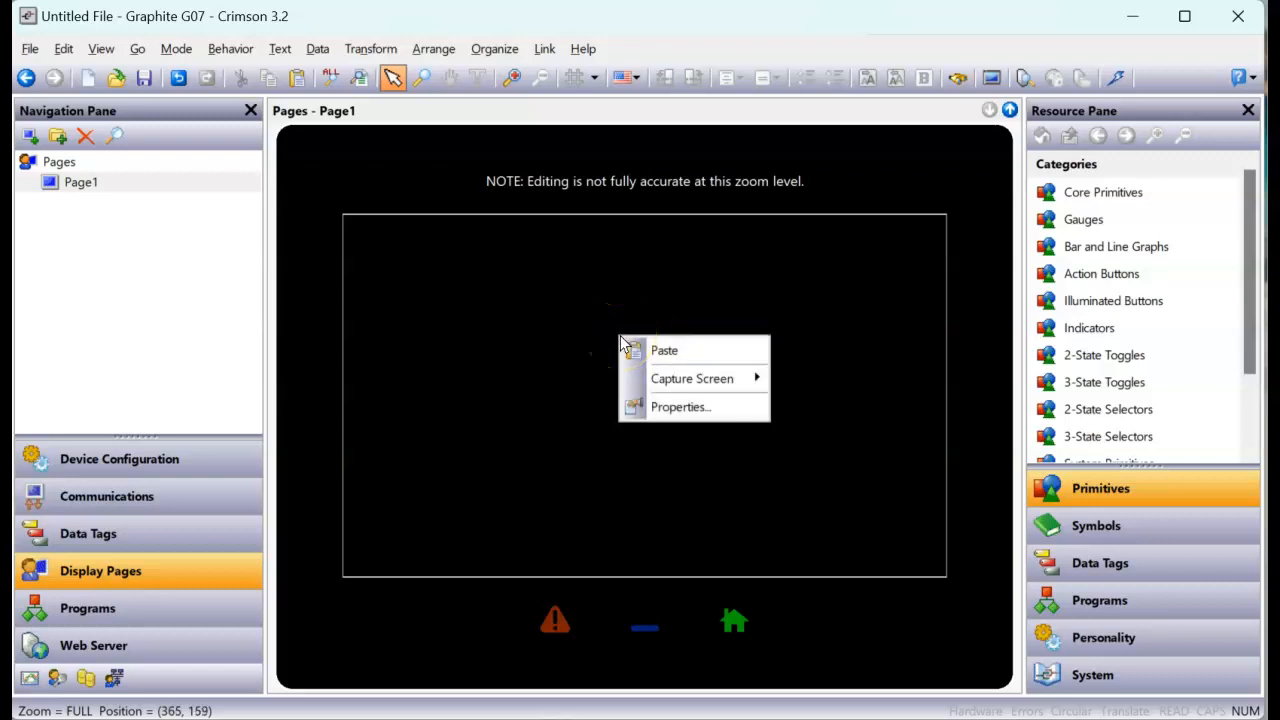
click(665, 412)
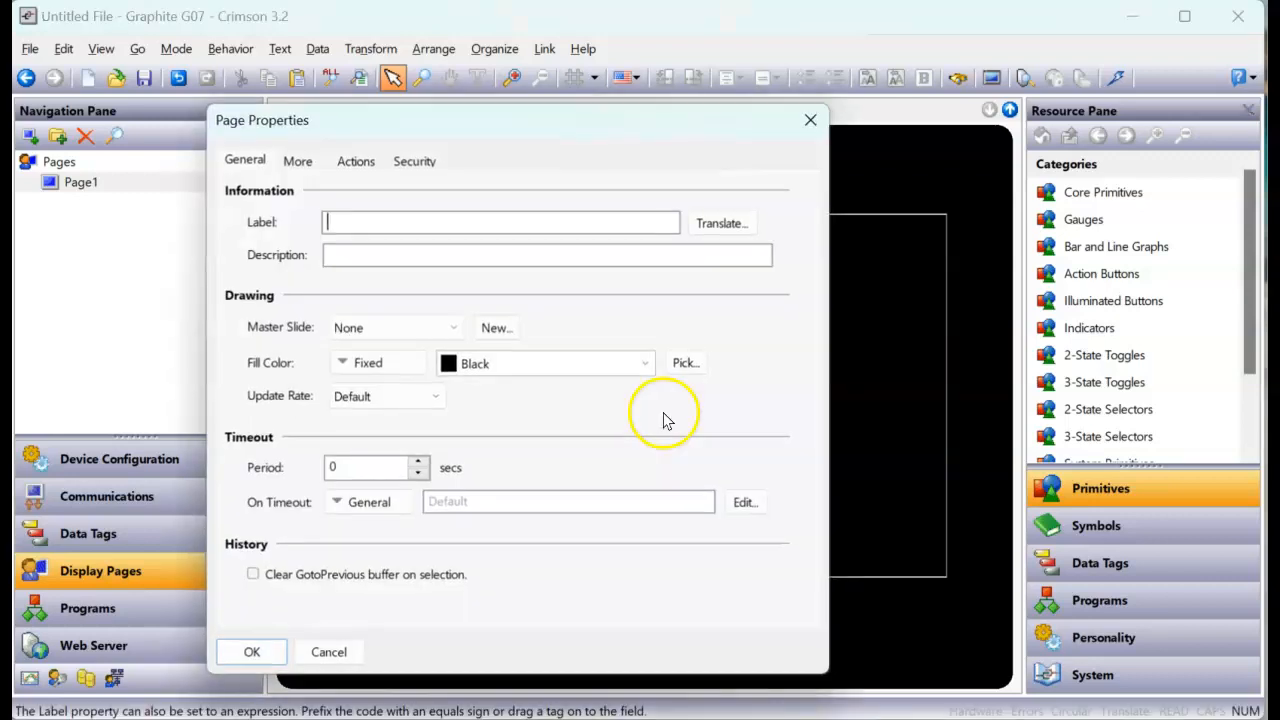
click(553, 370)
click(502, 390)
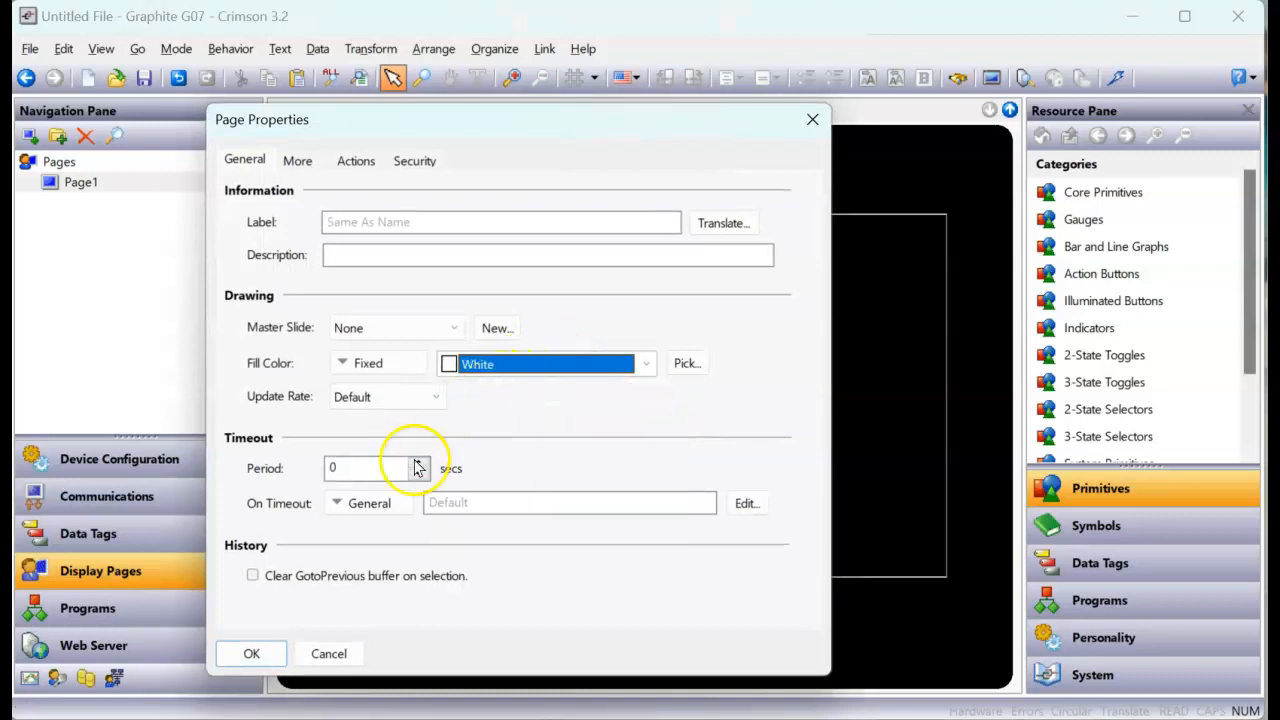
click(251, 653)
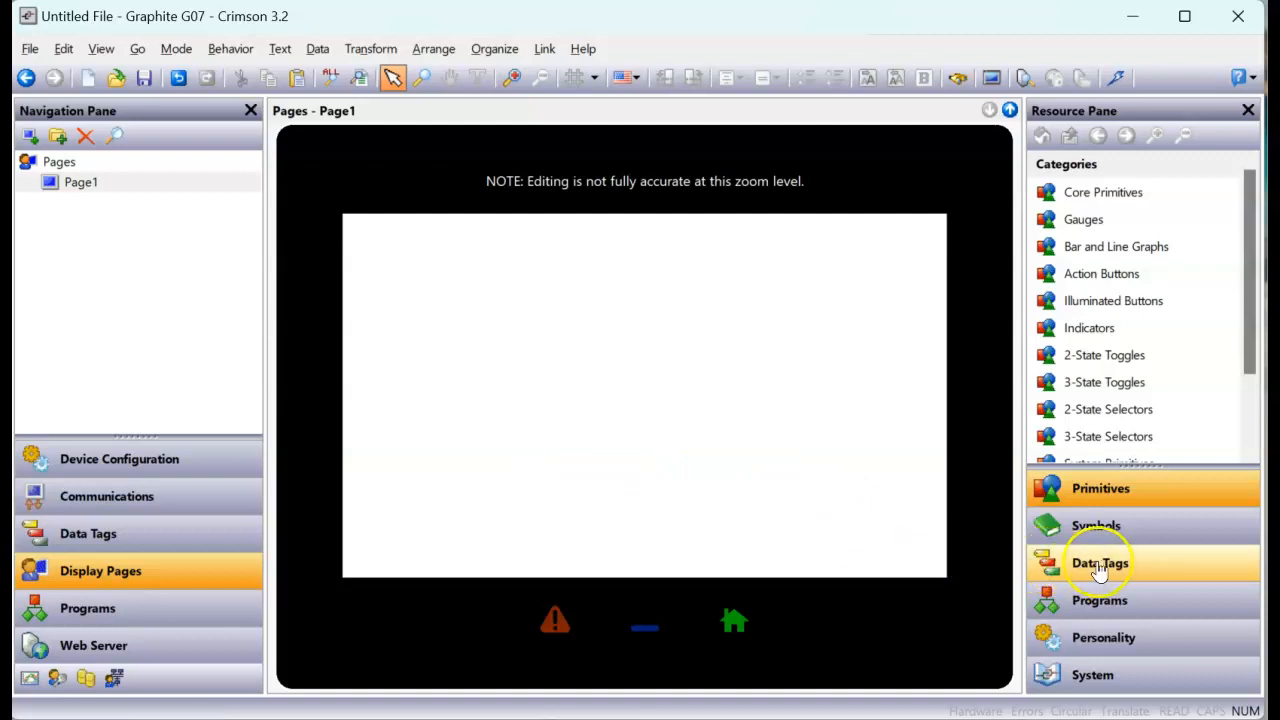
- Place the Tank_Level tag as a data box about 190 by 30 pixels near Page1's lower-left corner
click(1100, 565)
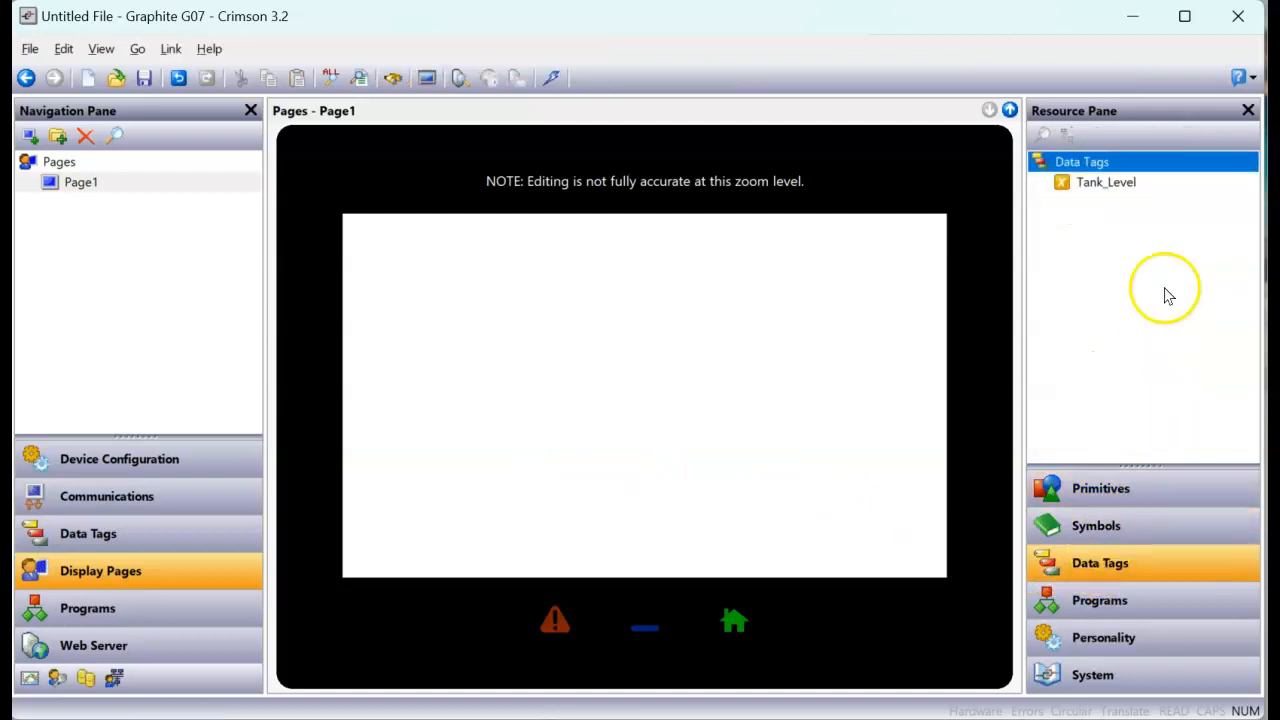
click(1112, 187)
drag(1113, 193, 437, 536)
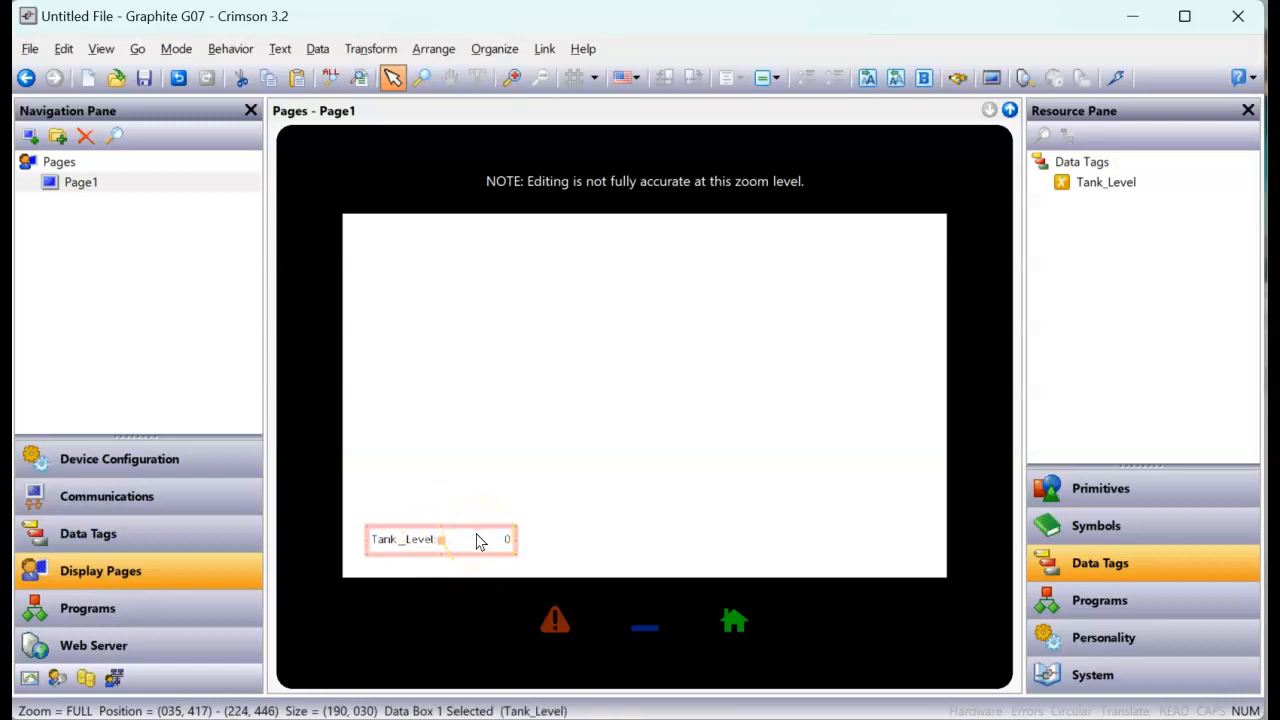
click(589, 455)
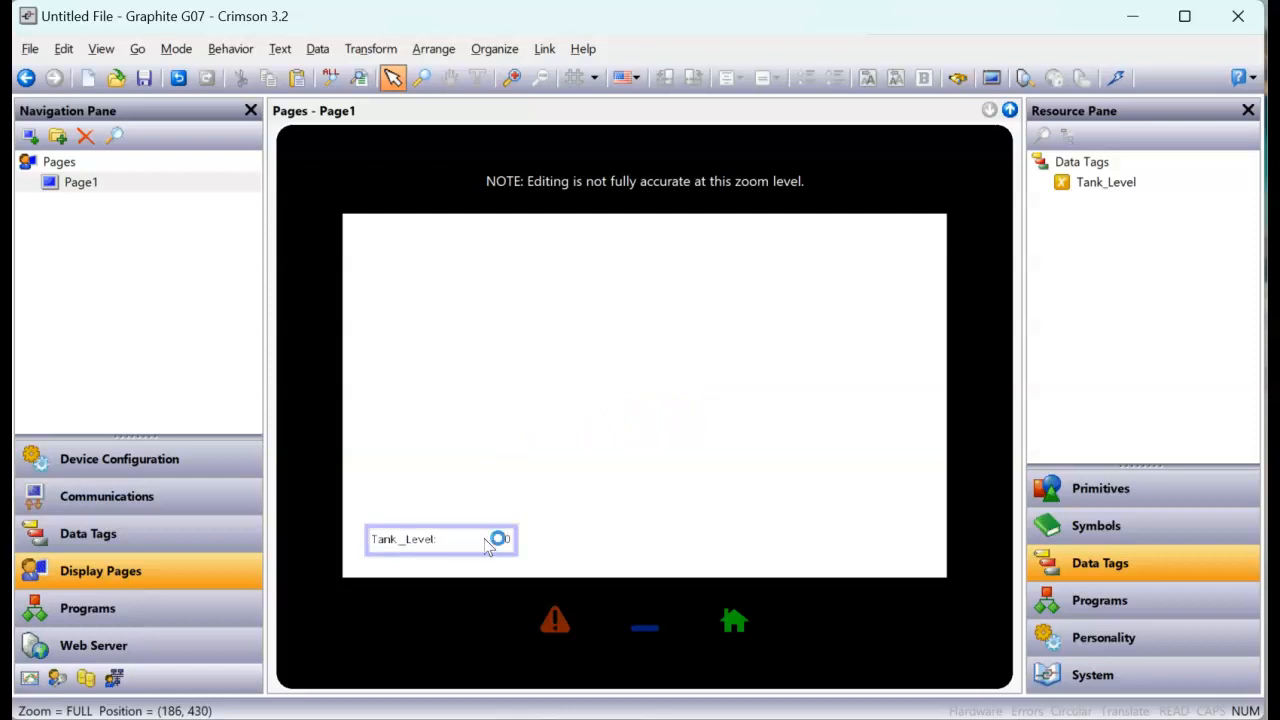
- Enlarge the font of the Tank_Level data box on Page1 and make its text bold
click(483, 551)
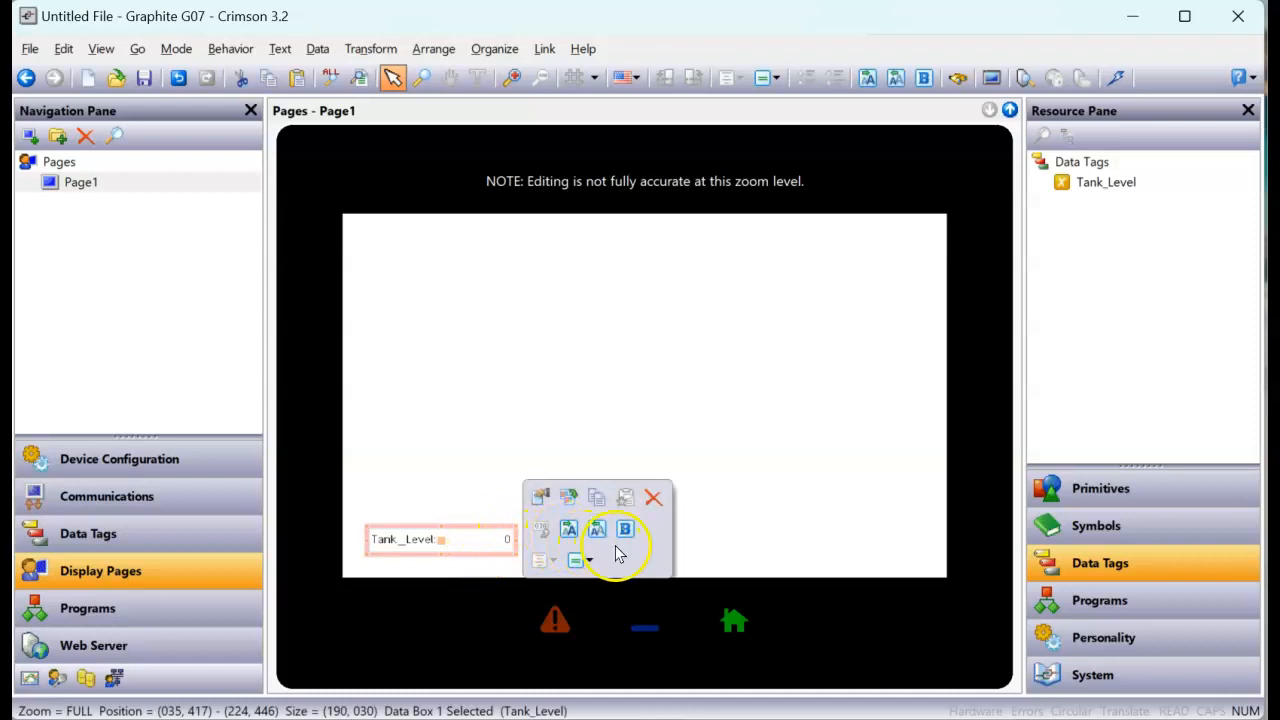
mouse_move(380, 268)
mouse_down()
mouse_move(466, 377)
mouse_move(550, 515)
mouse_move(545, 530)
mouse_move(572, 545)
mouse_move(590, 515)
mouse_move(547, 522)
mouse_move(563, 532)
mouse_up()
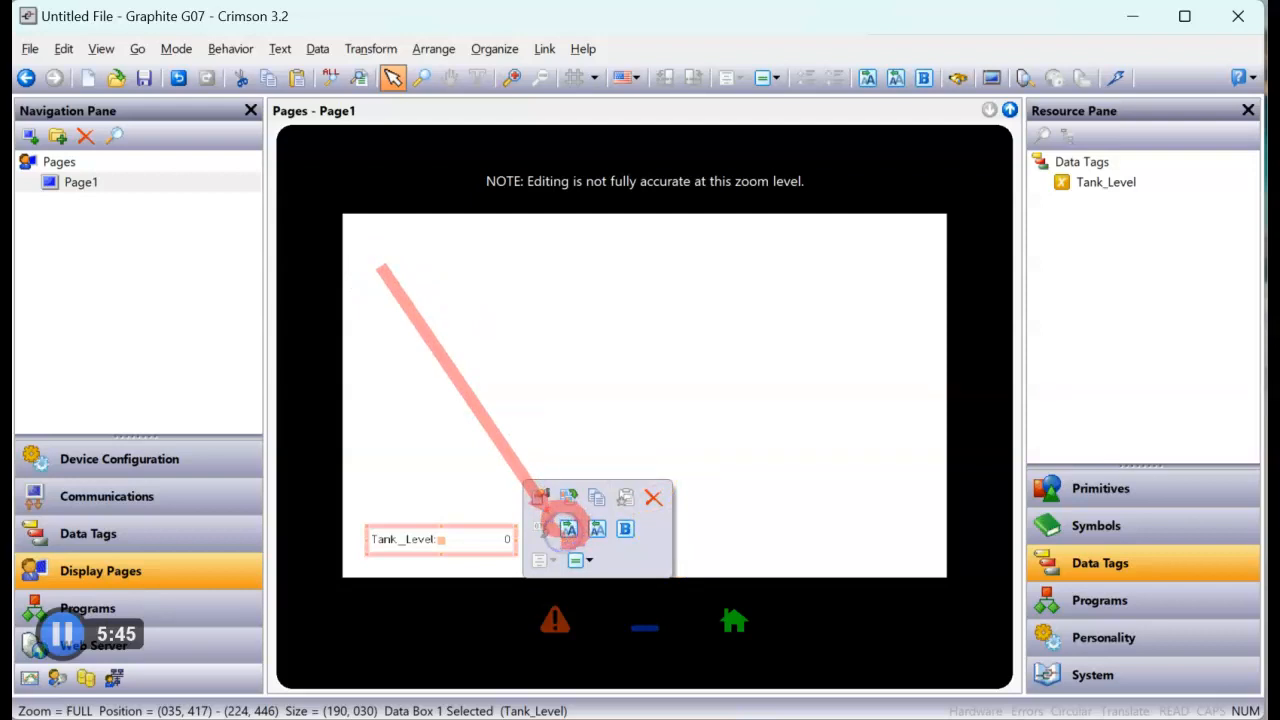
mouse_move(785, 323)
mouse_down()
mouse_move(633, 522)
mouse_move(640, 545)
mouse_move(652, 508)
mouse_move(620, 530)
mouse_up()
key(Escape)
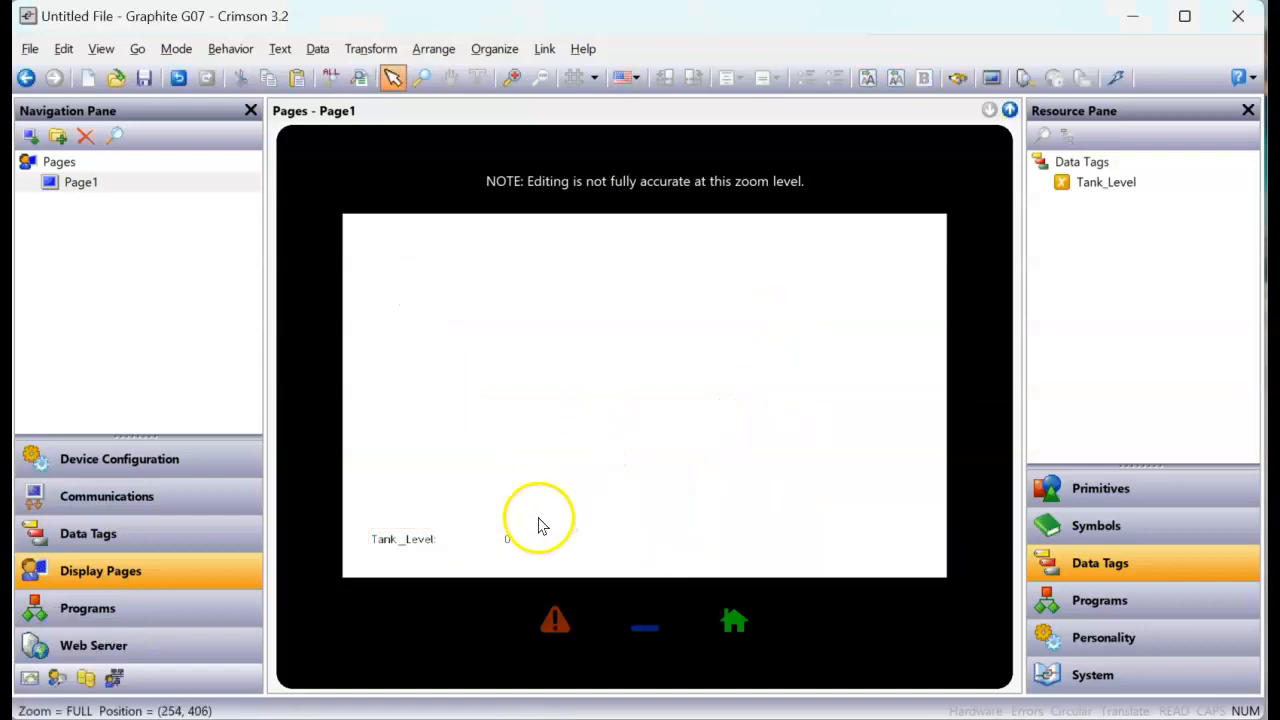
click(510, 535)
click(562, 534)
key(ctrl+b)
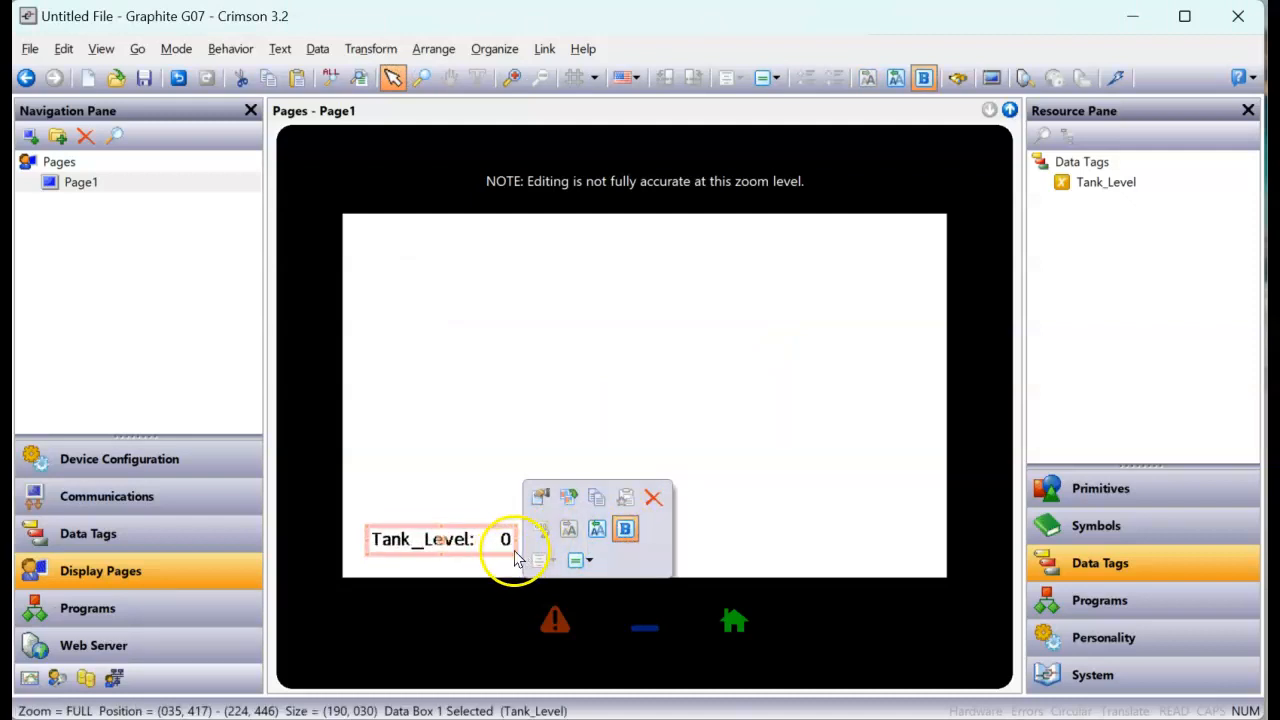
- Resize the Tank_Level data box to about 223 by 35 pixels and move it slightly closer to the page's left edge
mouse_move(514, 552)
mouse_down()
mouse_move(458, 547)
mouse_move(539, 557)
mouse_up()
mouse_move(455, 541)
mouse_down()
mouse_move(437, 531)
mouse_move(449, 534)
mouse_up()
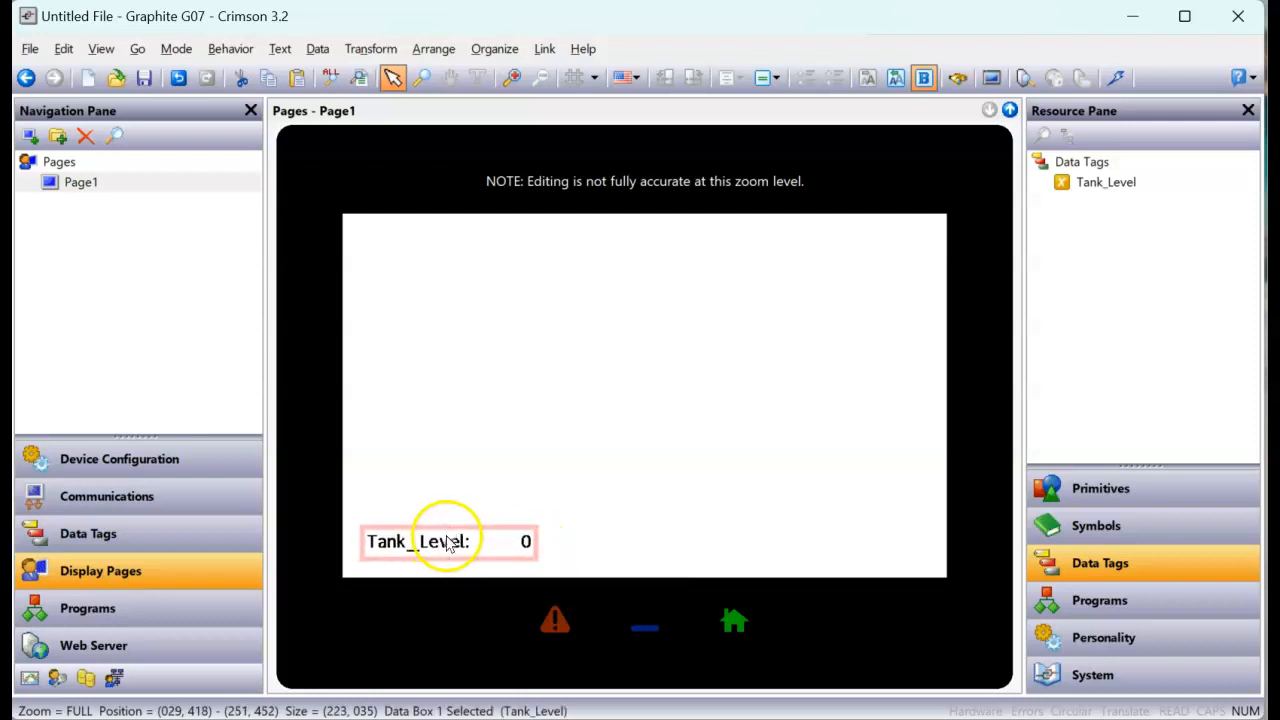
click(566, 457)
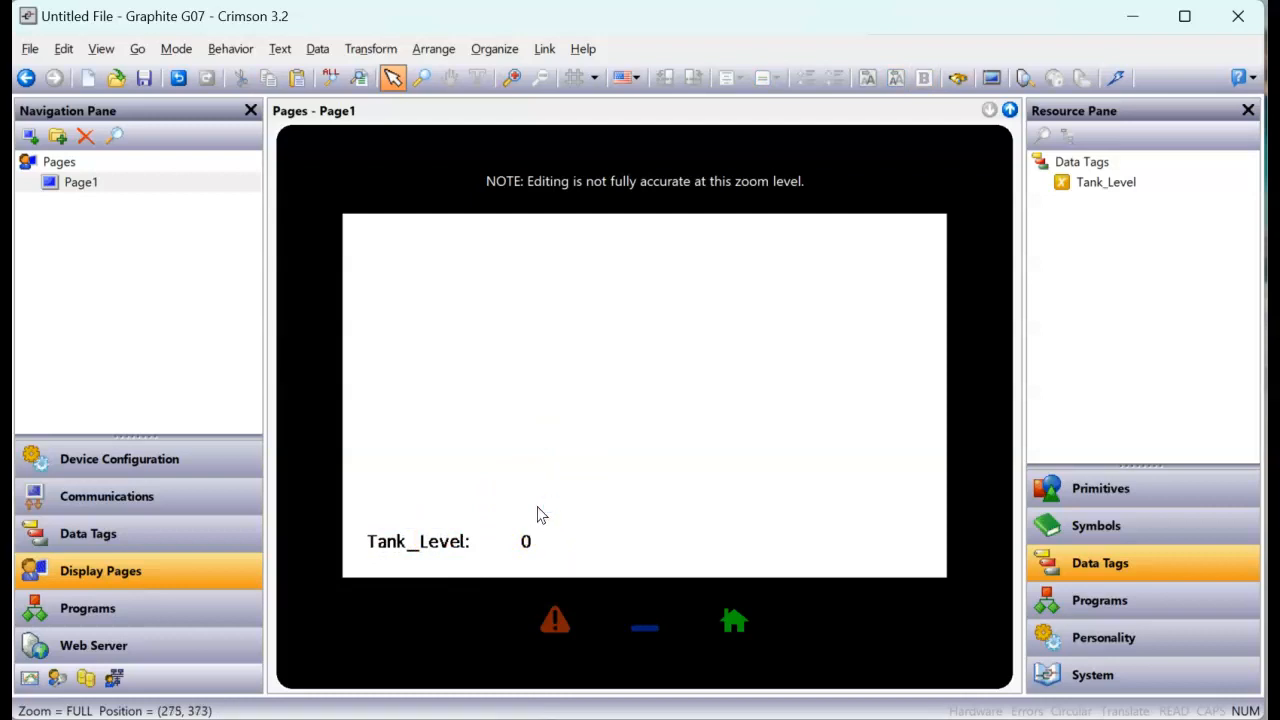
- Turn on the device emulator for the database
drag(770, 453, 992, 92)
mouse_move(1085, 316)
mouse_down()
mouse_move(1005, 118)
mouse_move(971, 94)
mouse_move(951, 49)
mouse_move(1001, 83)
mouse_up()
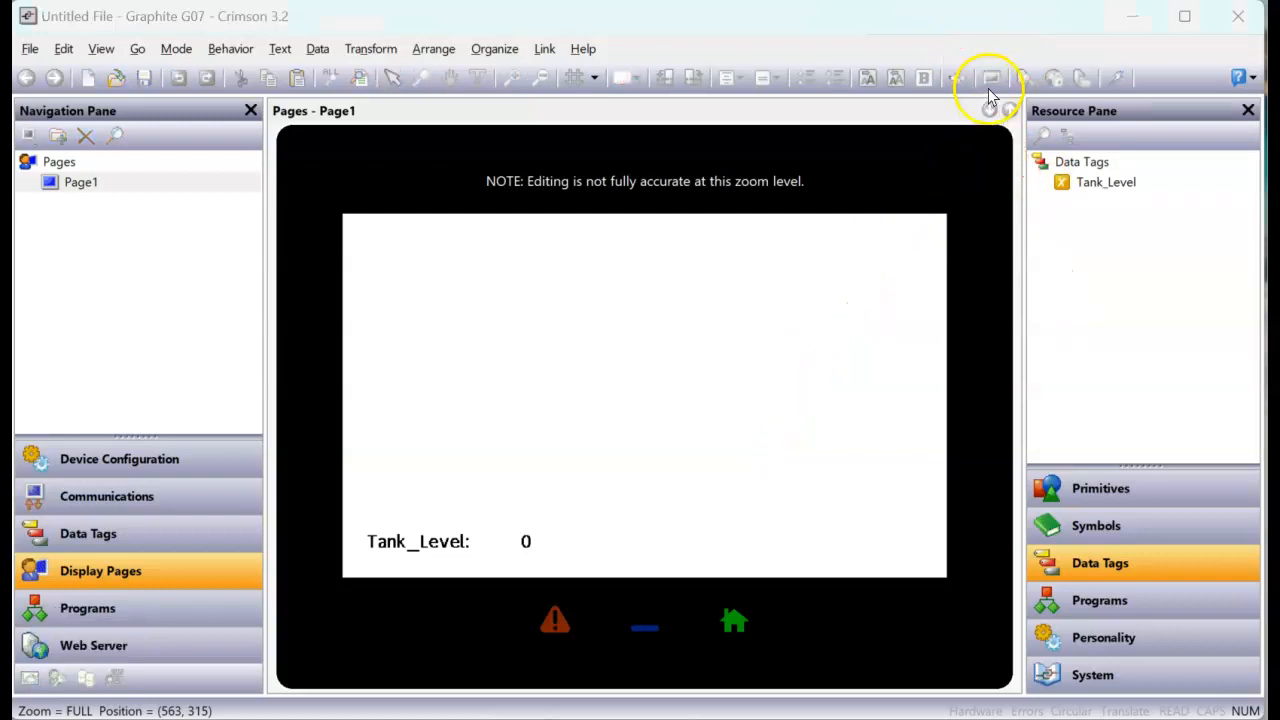
click(991, 80)
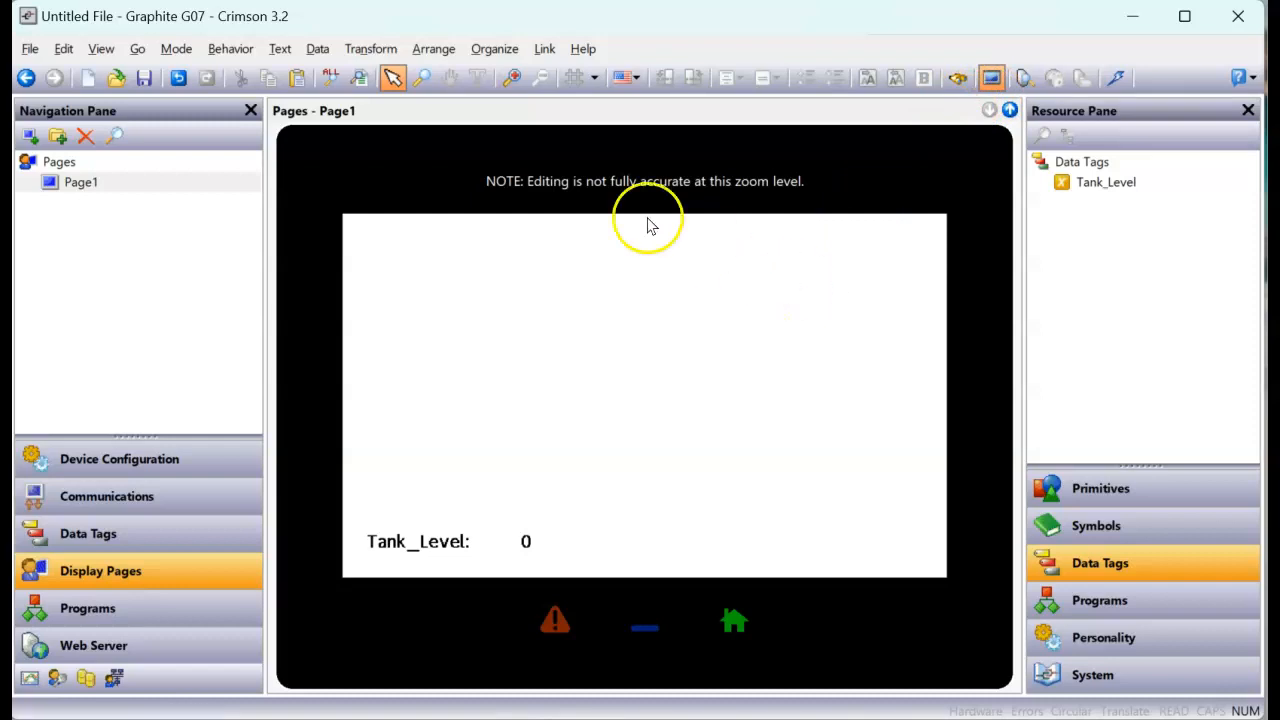
- Check the Send to Emulator setting under Device Emulation in the link options
click(544, 48)
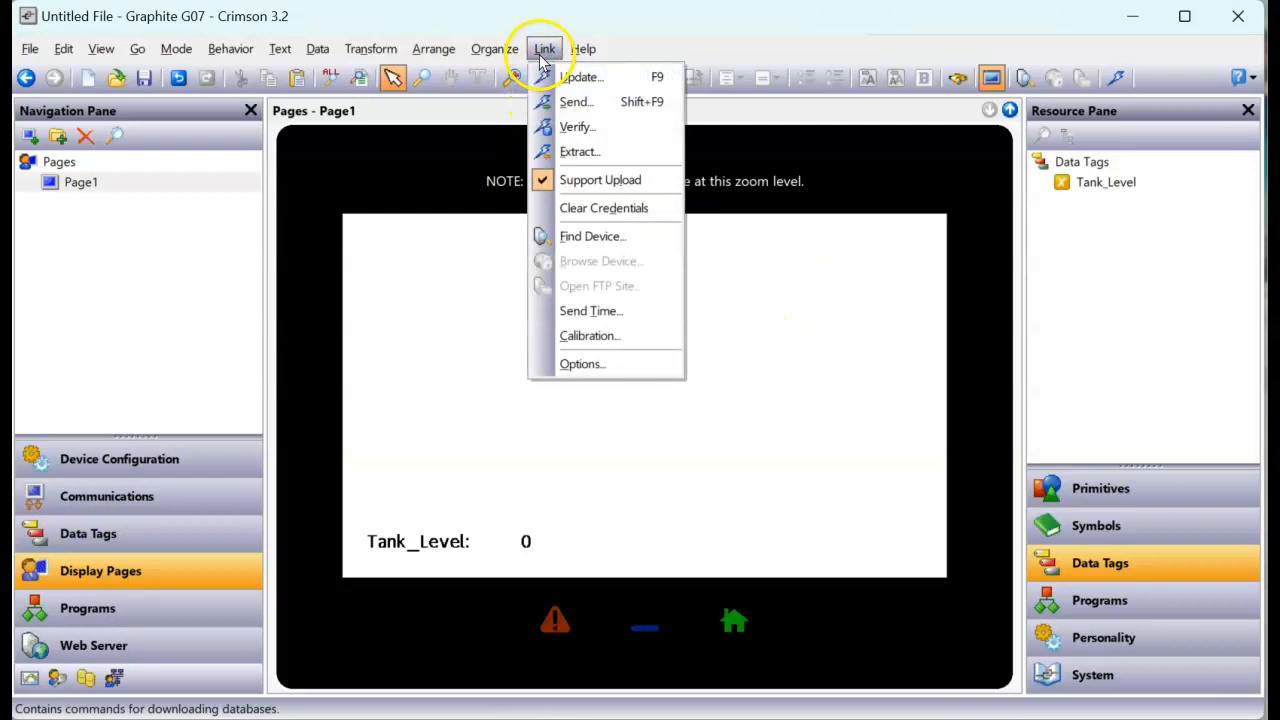
click(595, 366)
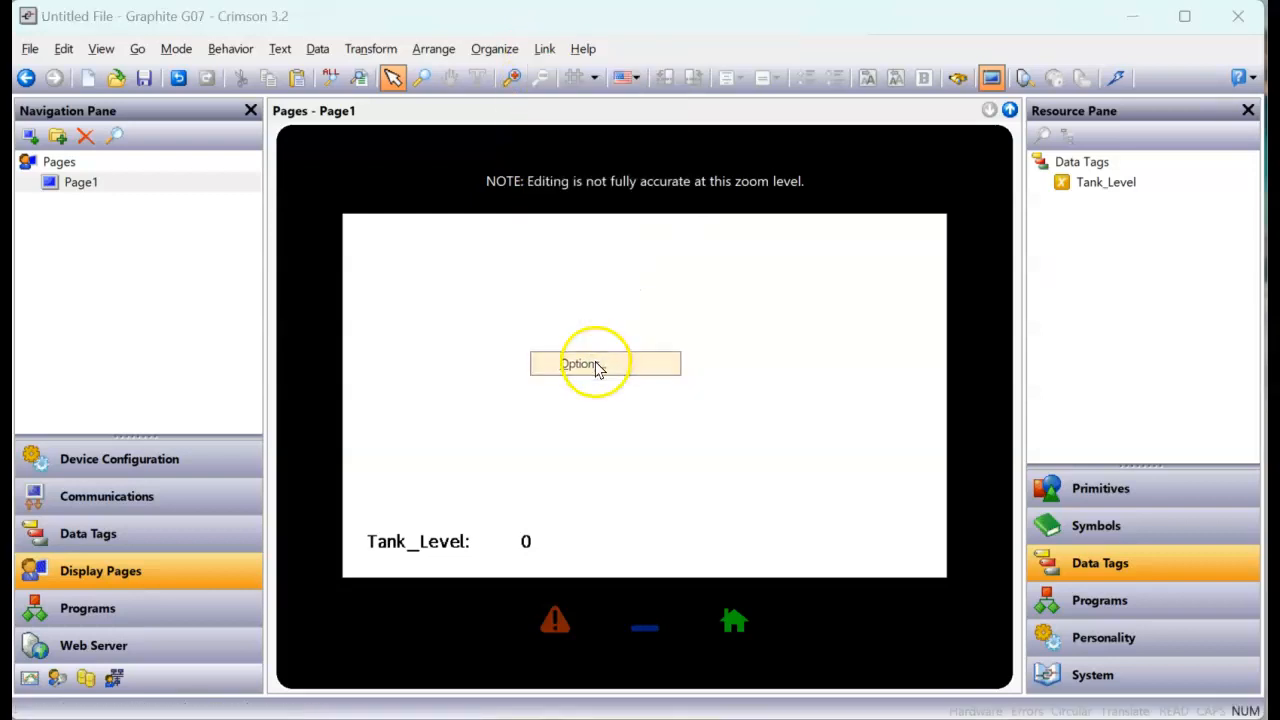
click(485, 473)
click(486, 473)
click(486, 473)
click(486, 473)
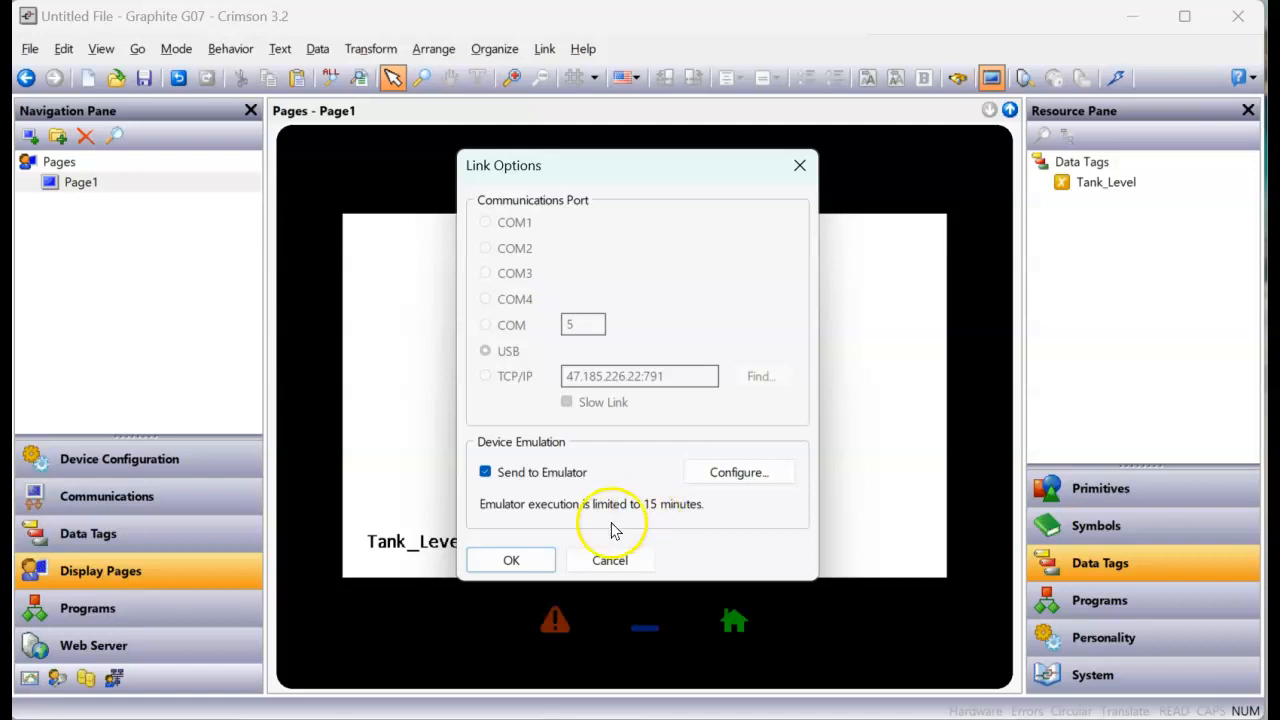
click(512, 561)
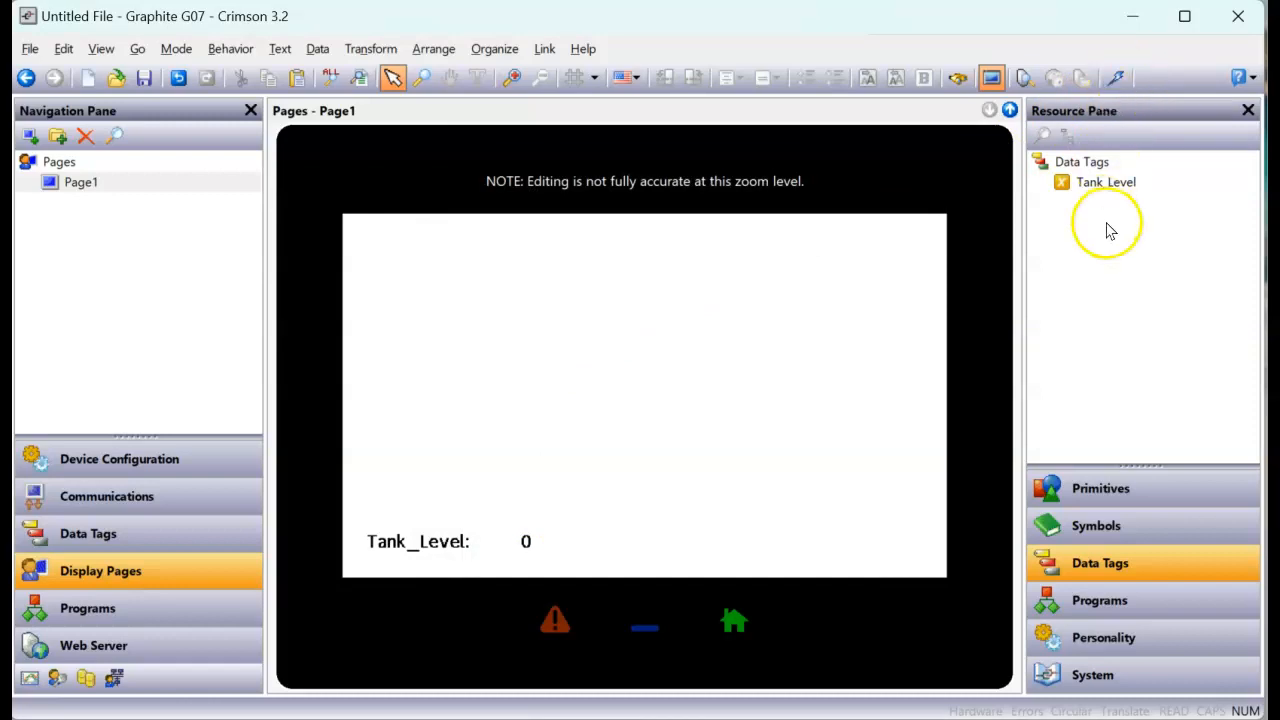
- Send the database to the emulator and agree to replace the different database it already contains
key(ctrl+2)
mouse_move(1128, 280)
mouse_down()
mouse_move(1123, 138)
mouse_move(1143, 80)
mouse_move(1108, 80)
mouse_move(1125, 97)
mouse_up()
key(Escape)
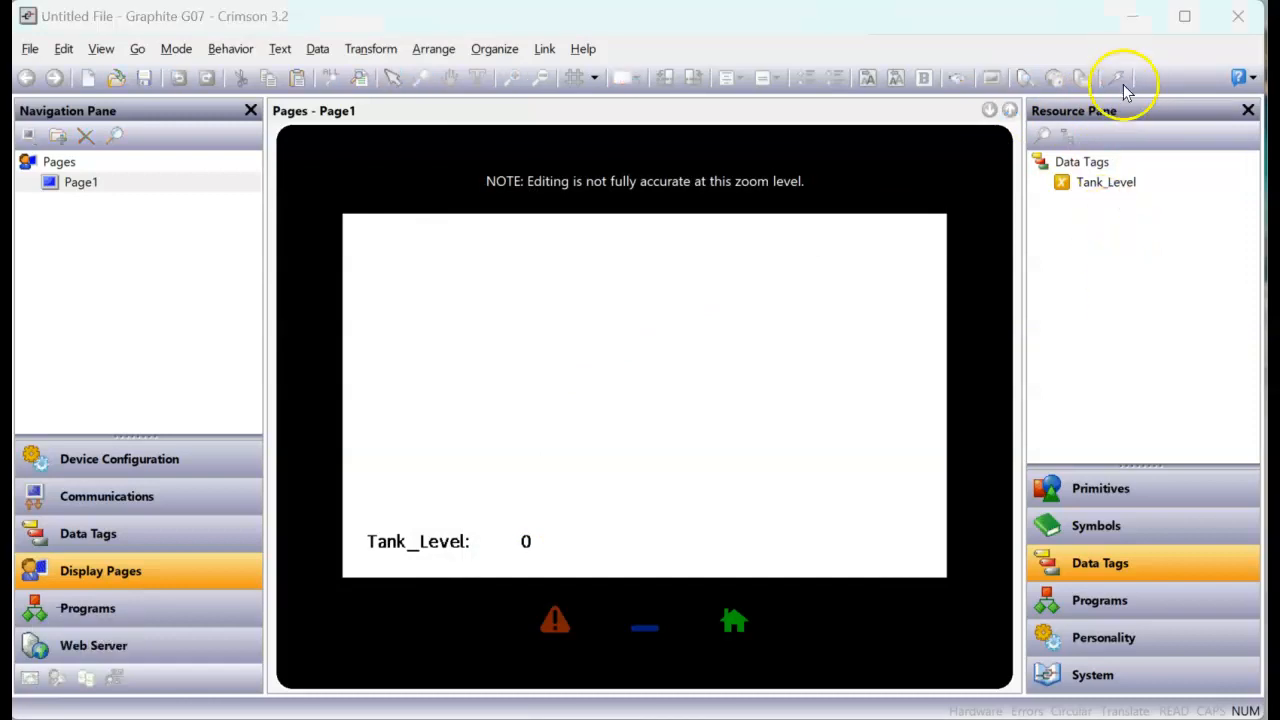
click(1109, 345)
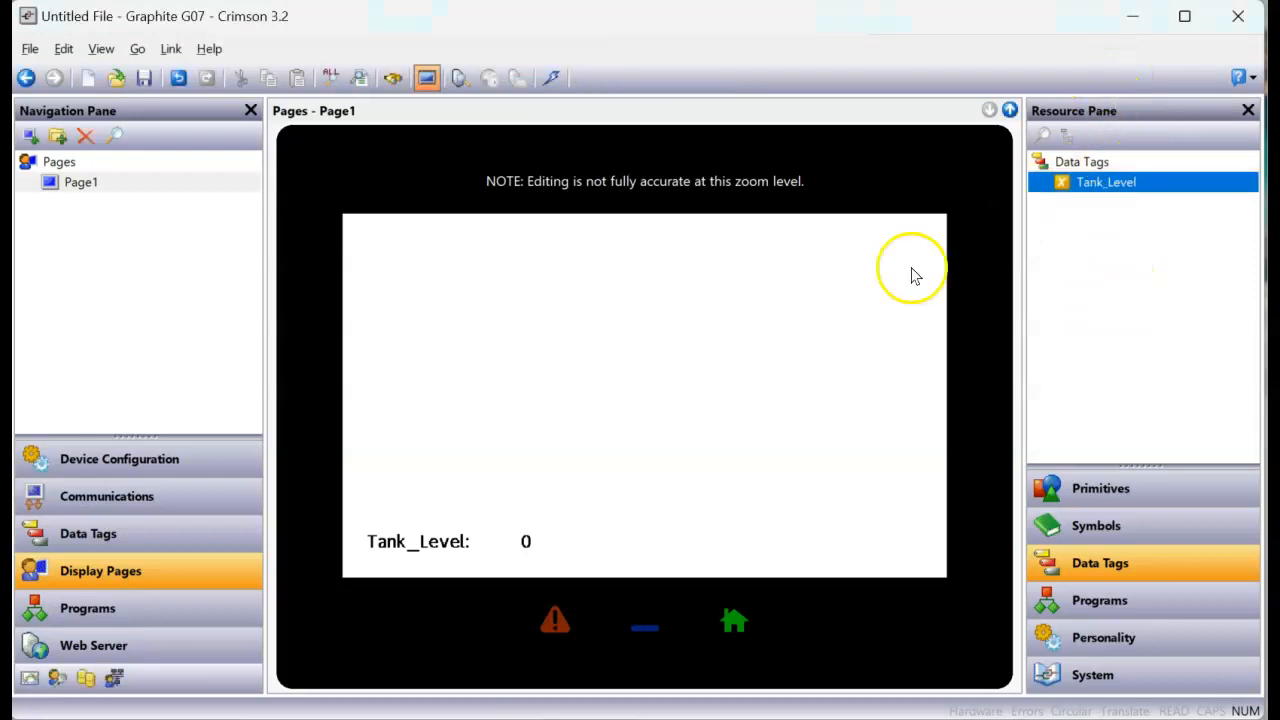
click(991, 177)
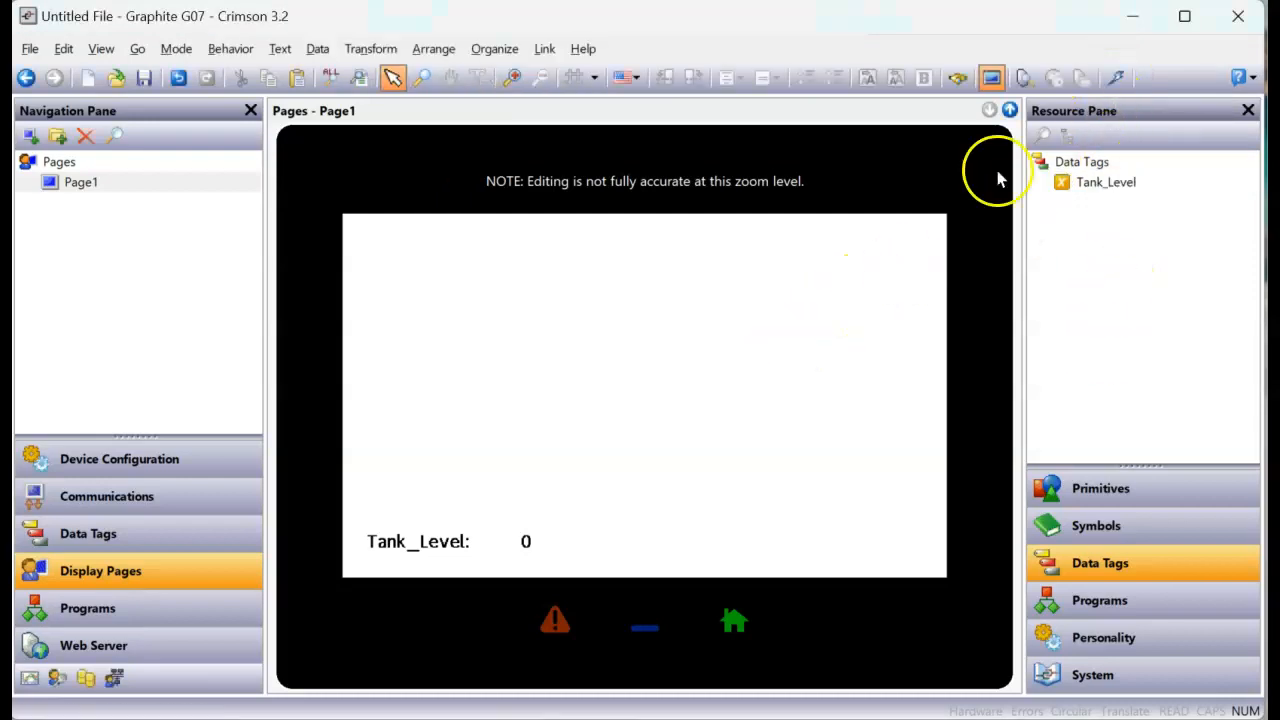
click(1119, 78)
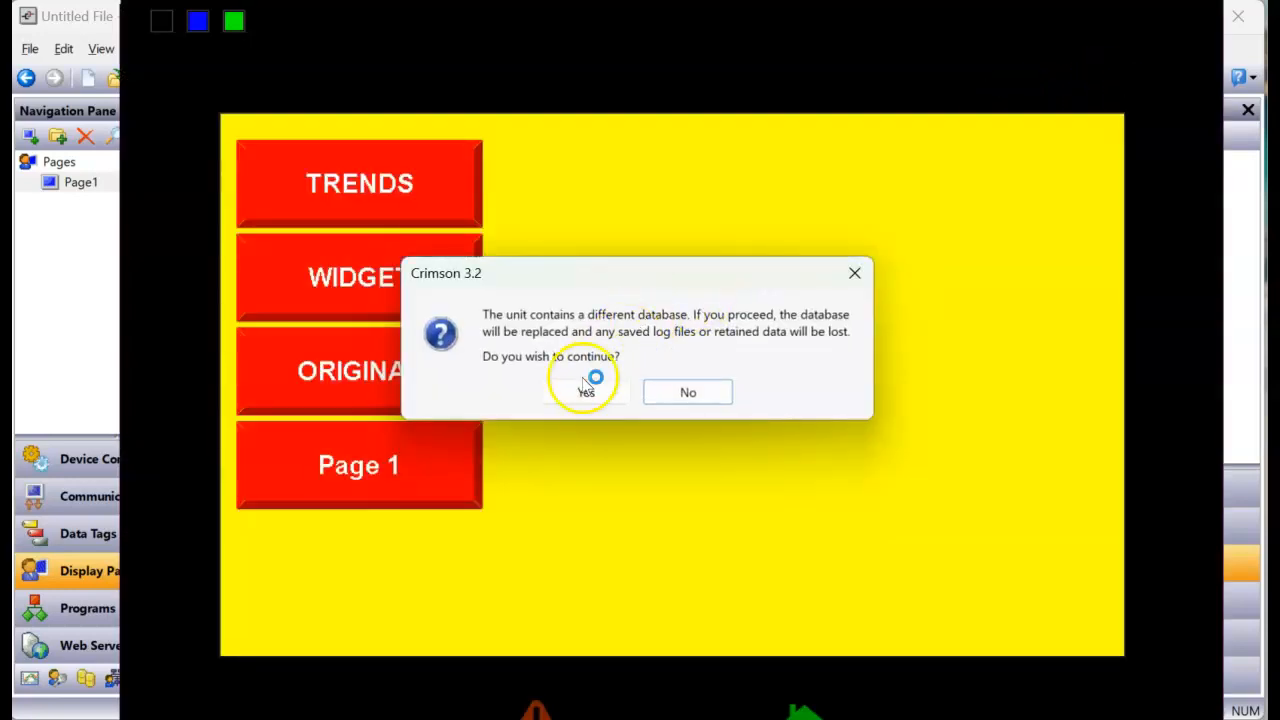
click(590, 393)
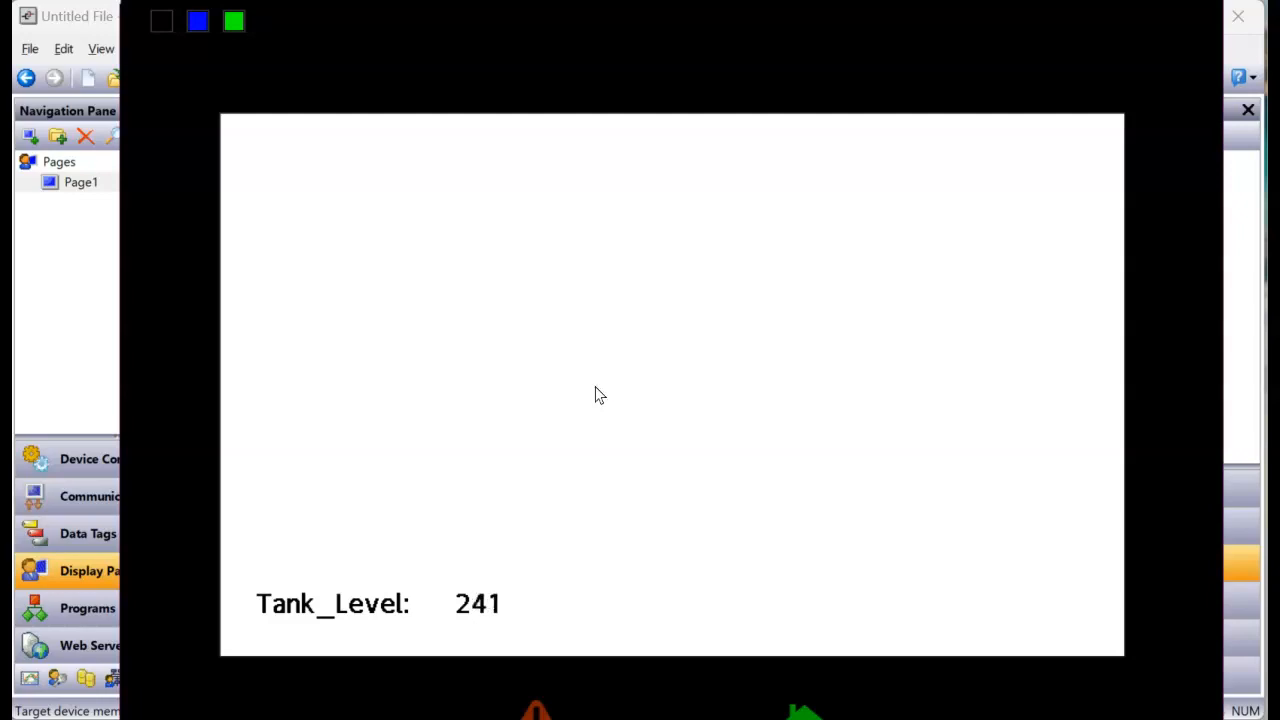
- Return to the Crimson editor and set the Tank_Level tag's source to GetUpDownData(DispCount, 200)
click(76, 366)
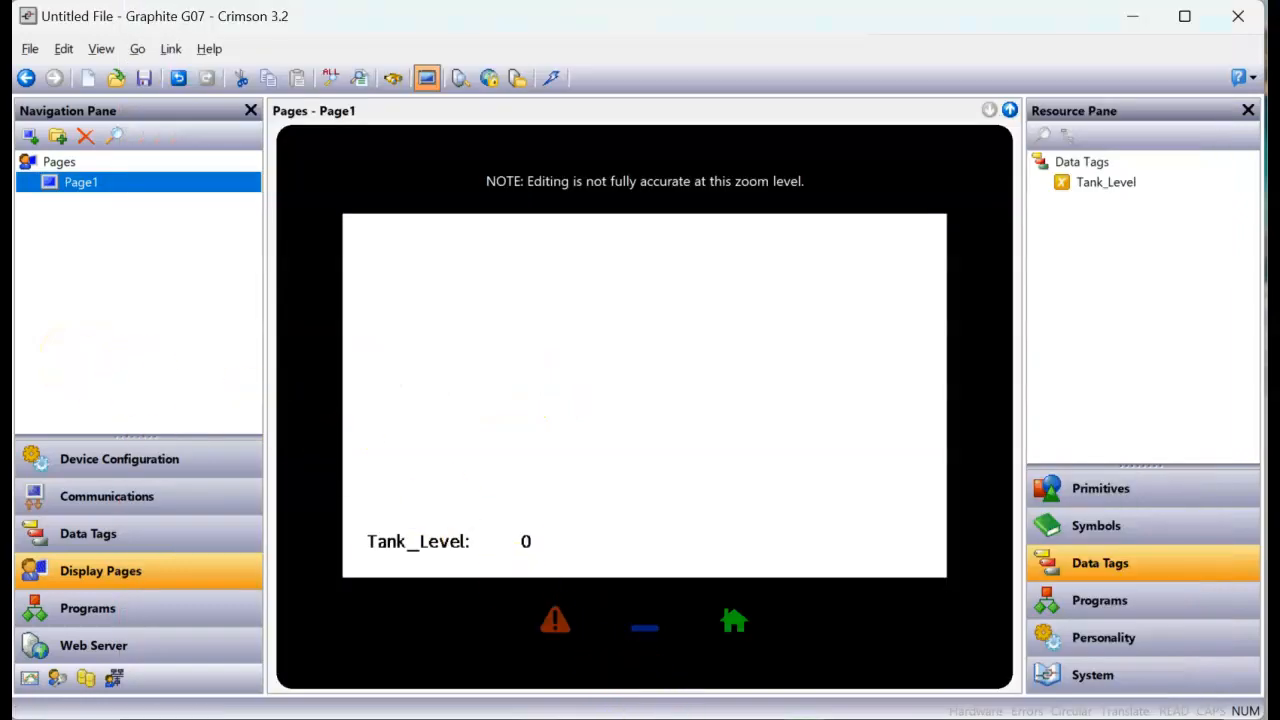
mouse_move(687, 716)
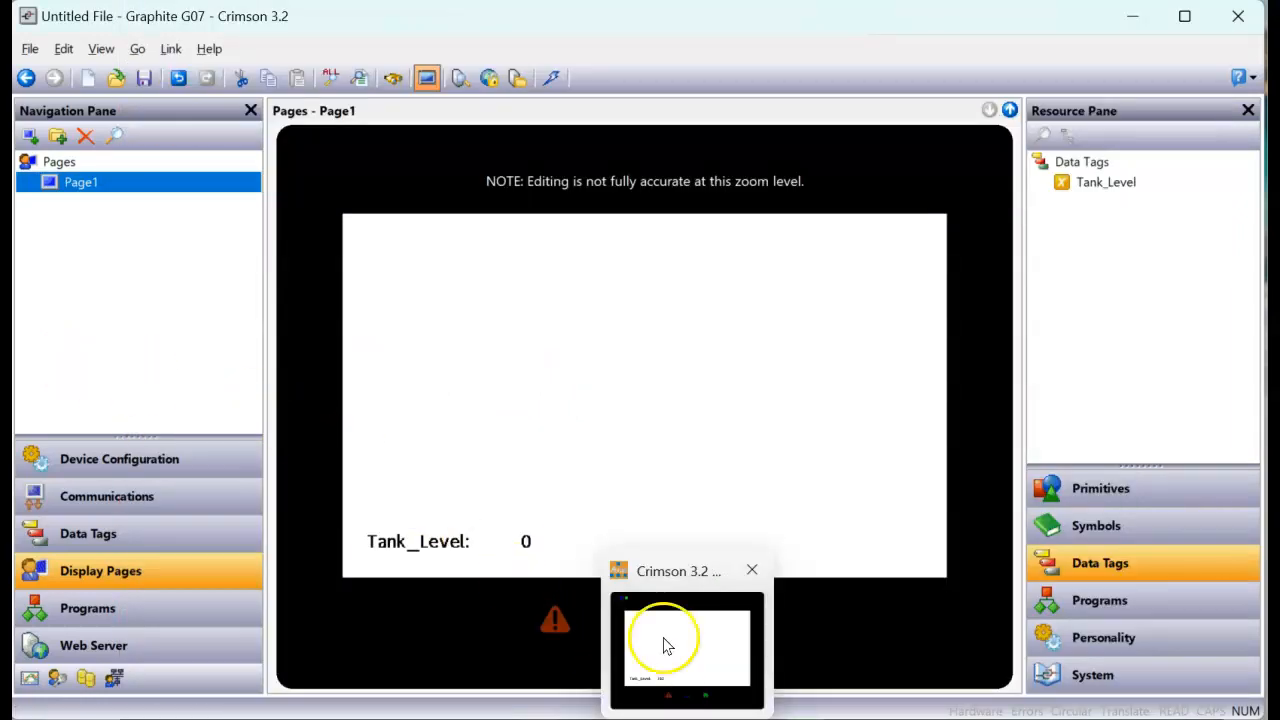
click(656, 372)
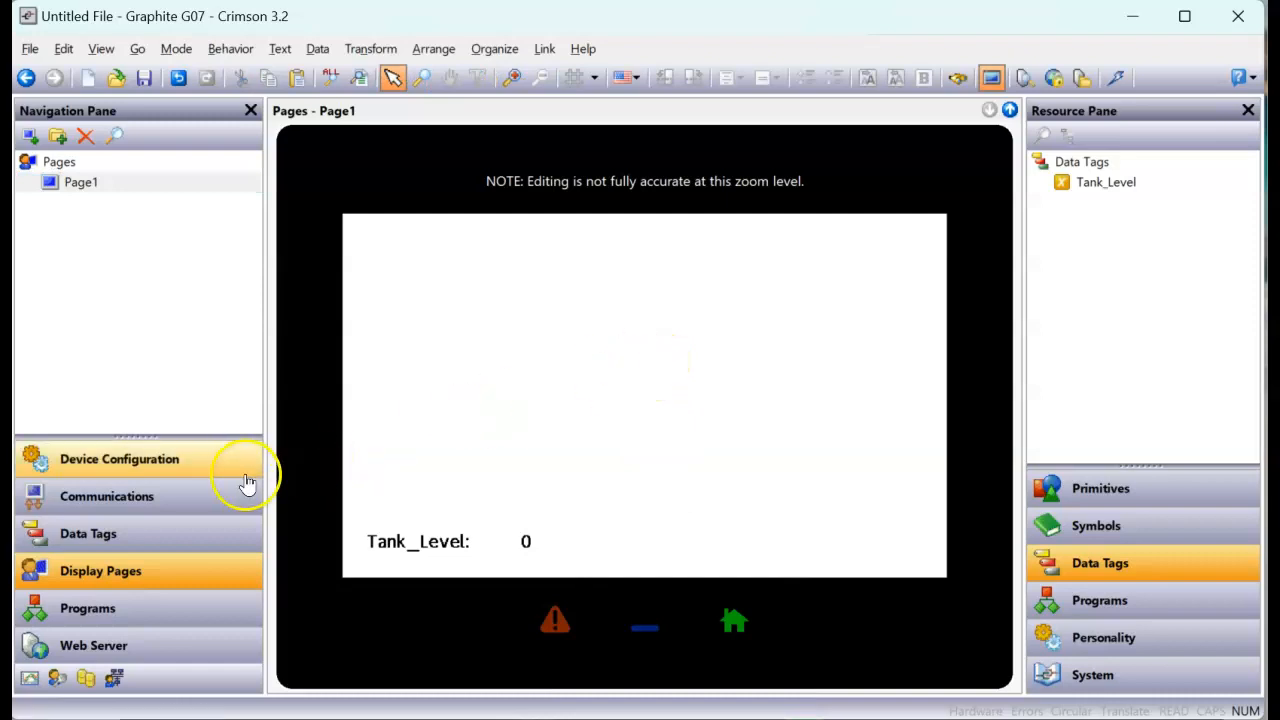
click(190, 530)
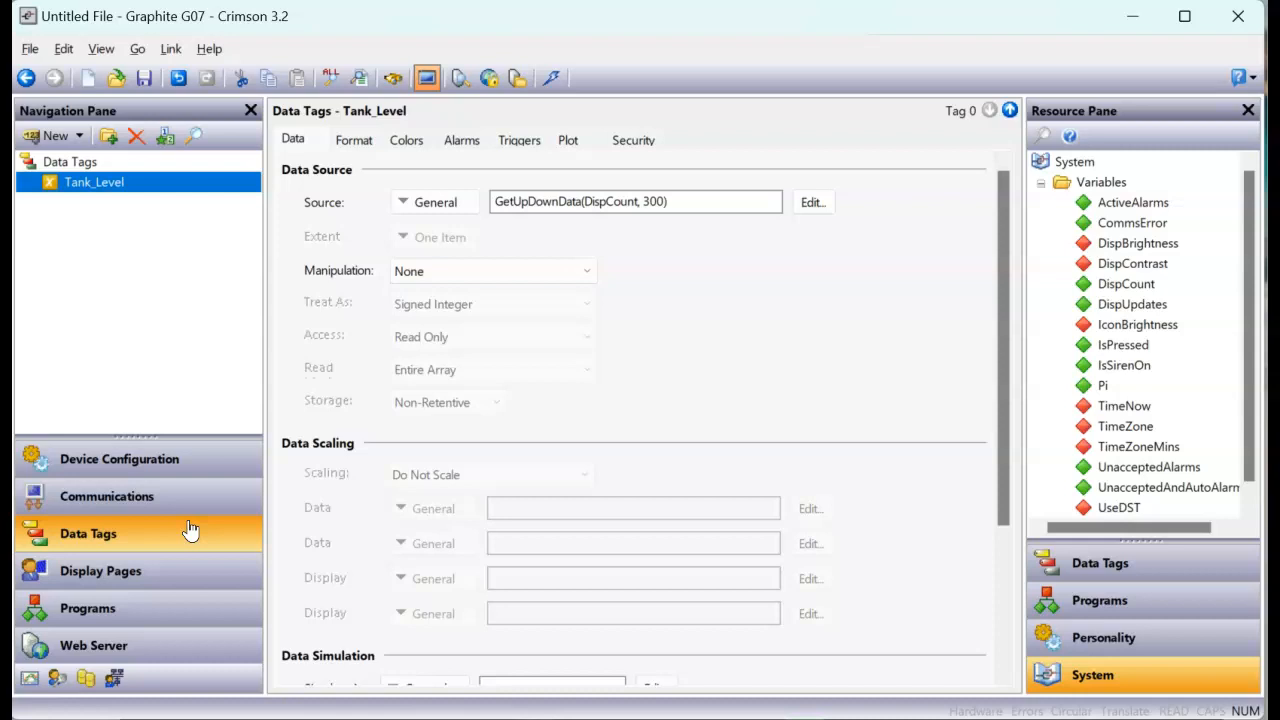
click(172, 533)
click(651, 202)
key(shift+Left)
key(BackSpace)
text(2)
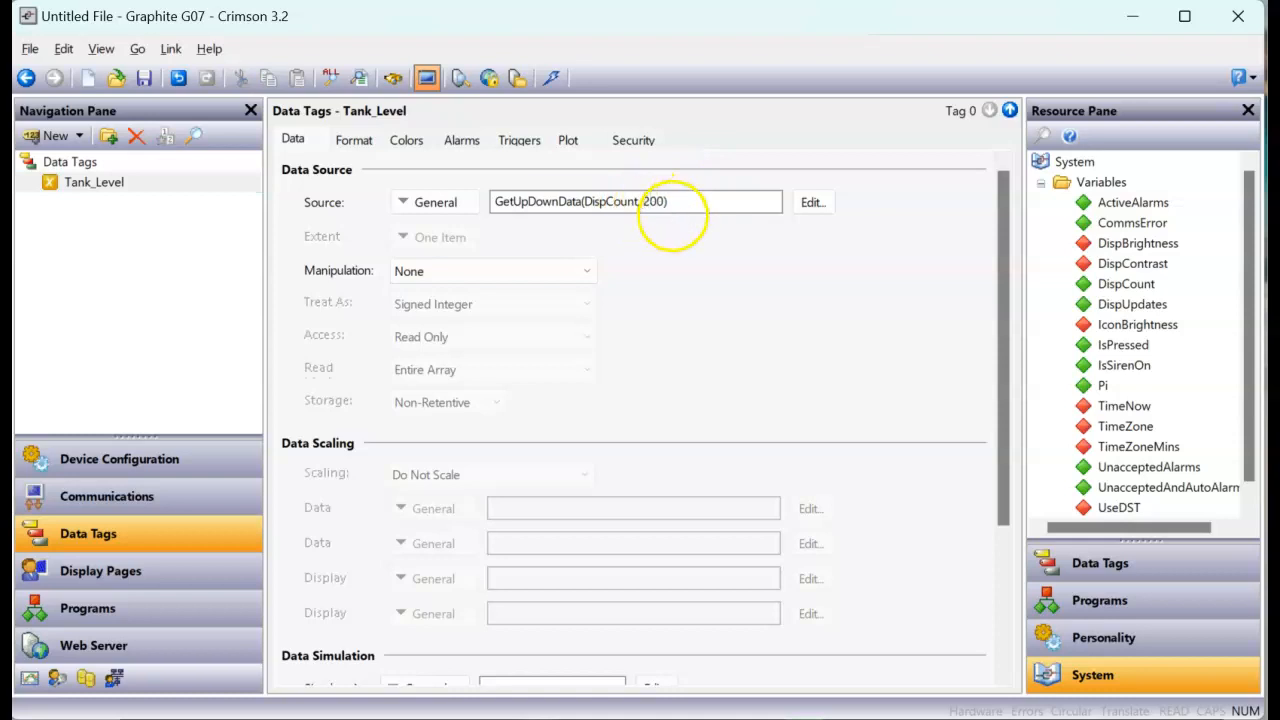
key(Return)
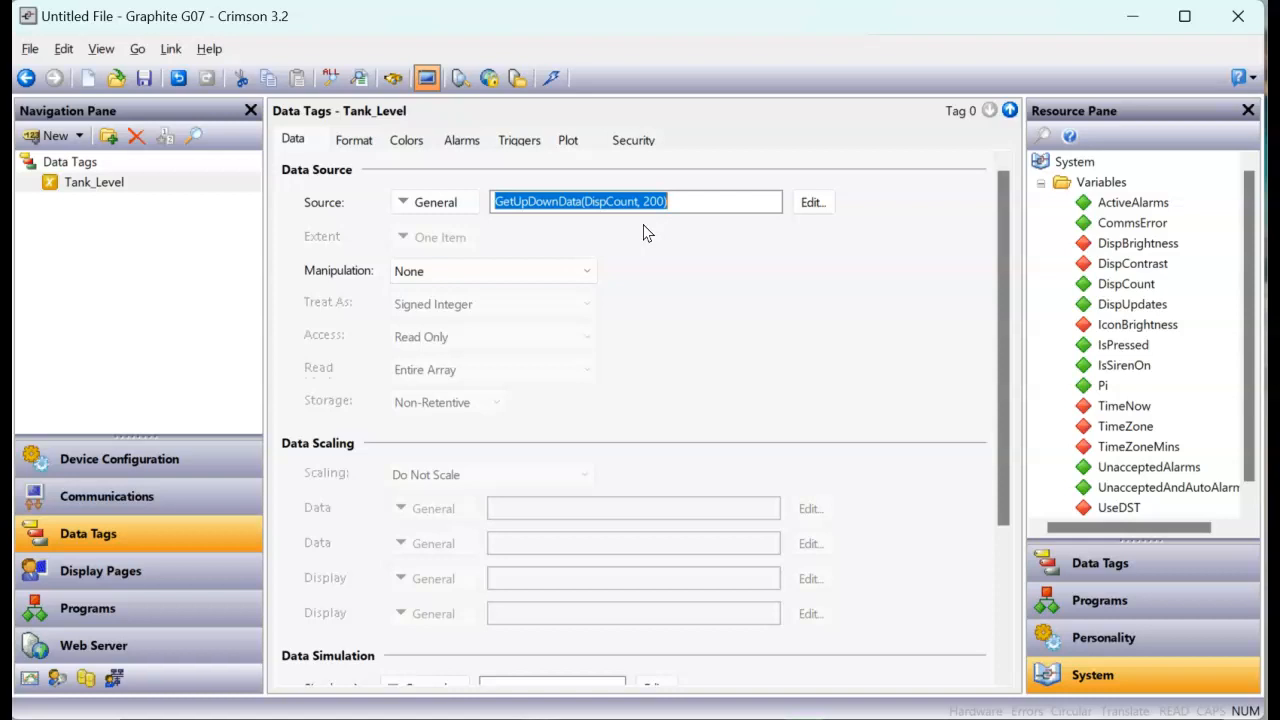
- Set the Tank_Level tag's data limits to a minimum value of 0 and a maximum value of 200
click(353, 141)
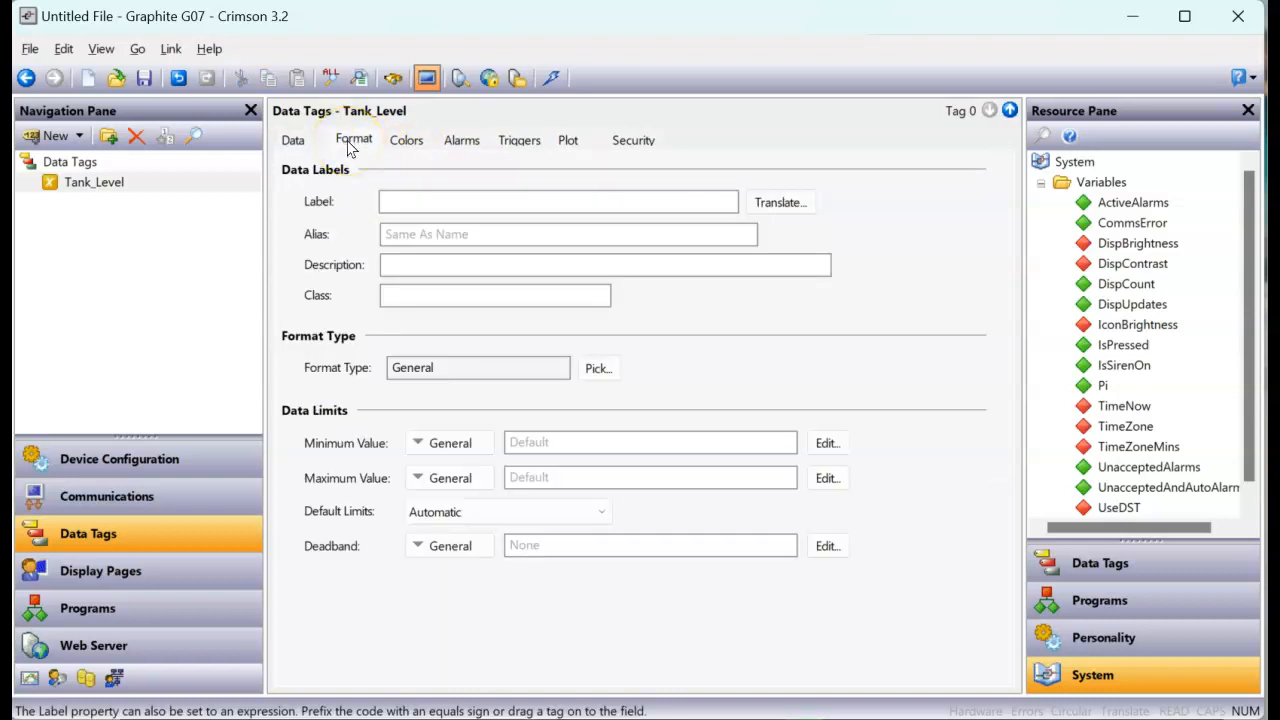
click(552, 442)
text(0)
key(shift+Home)
click(543, 475)
text(200)
key(shift+Home)
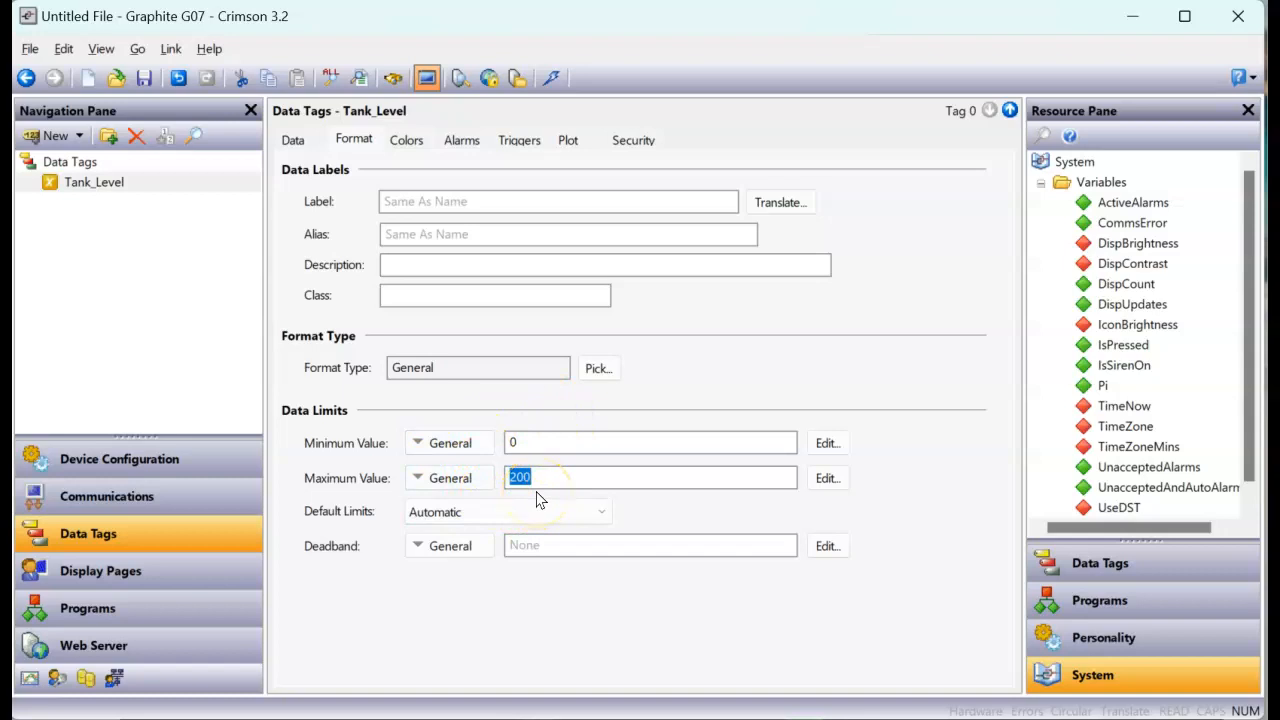
- Return to Page1 and open the Tanks category of the symbol library
click(177, 578)
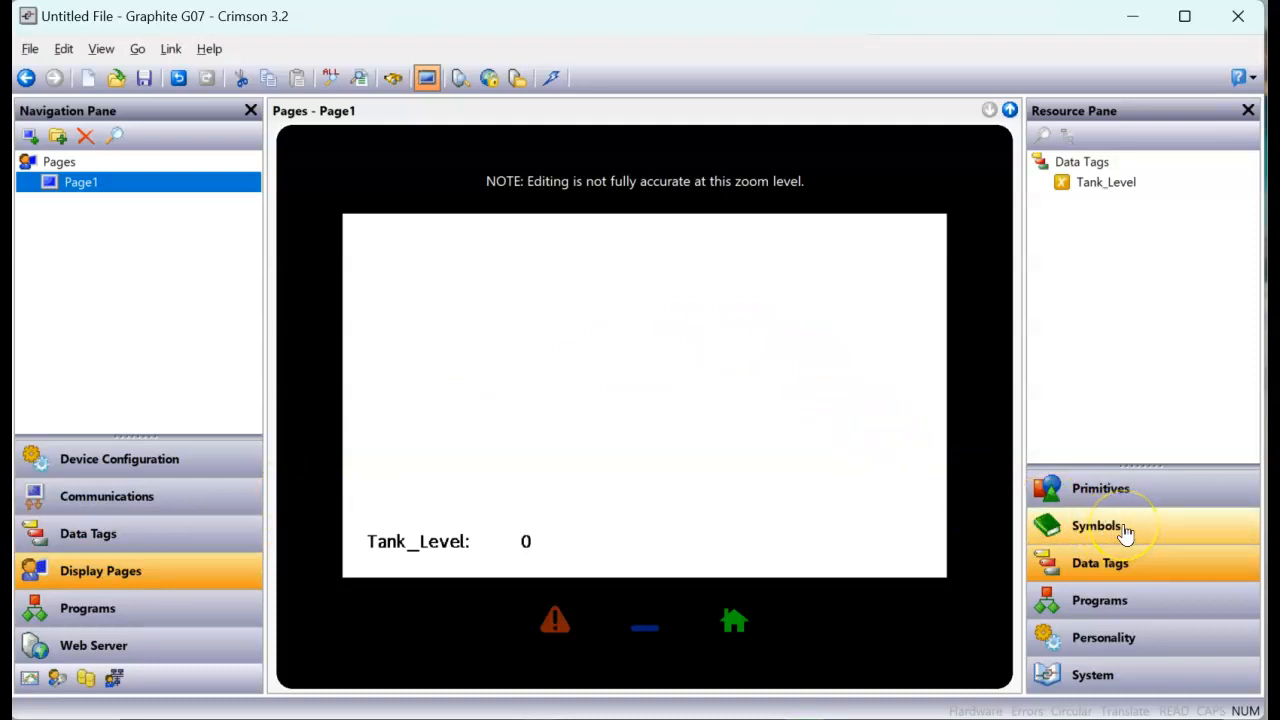
click(1123, 532)
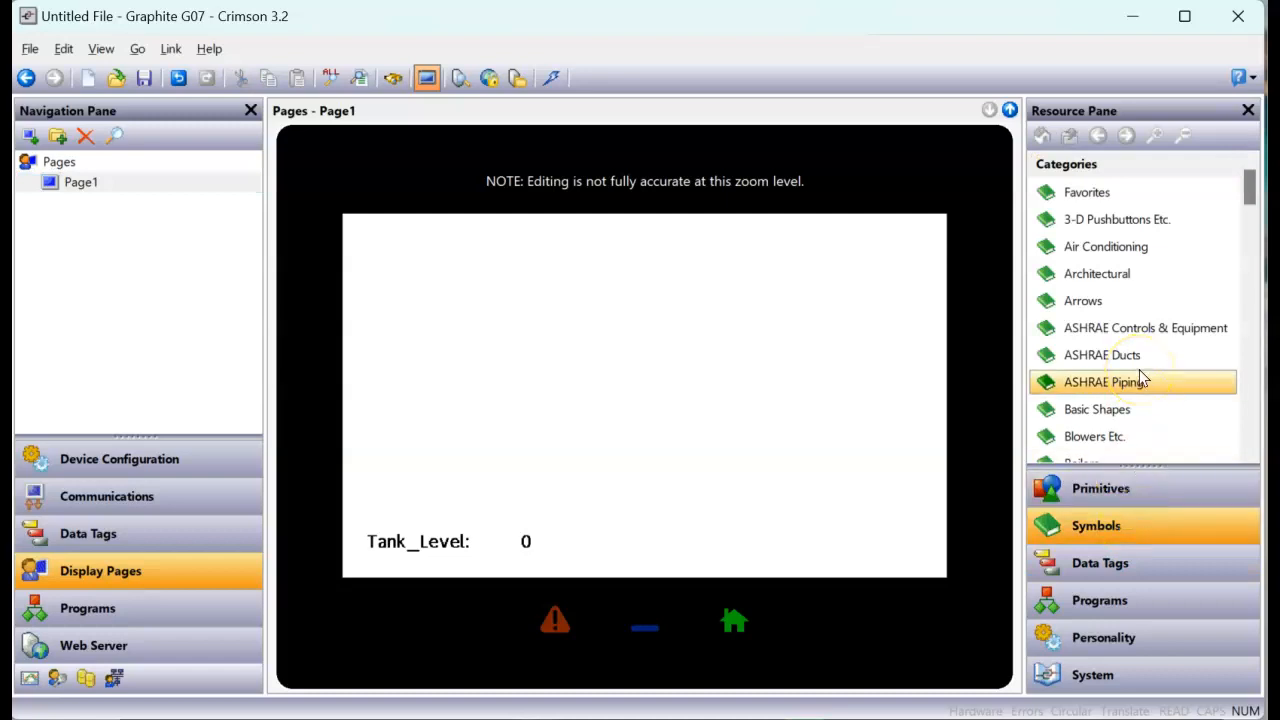
scroll(1141, 374, down, 2)
scroll(1140, 376, down, 10)
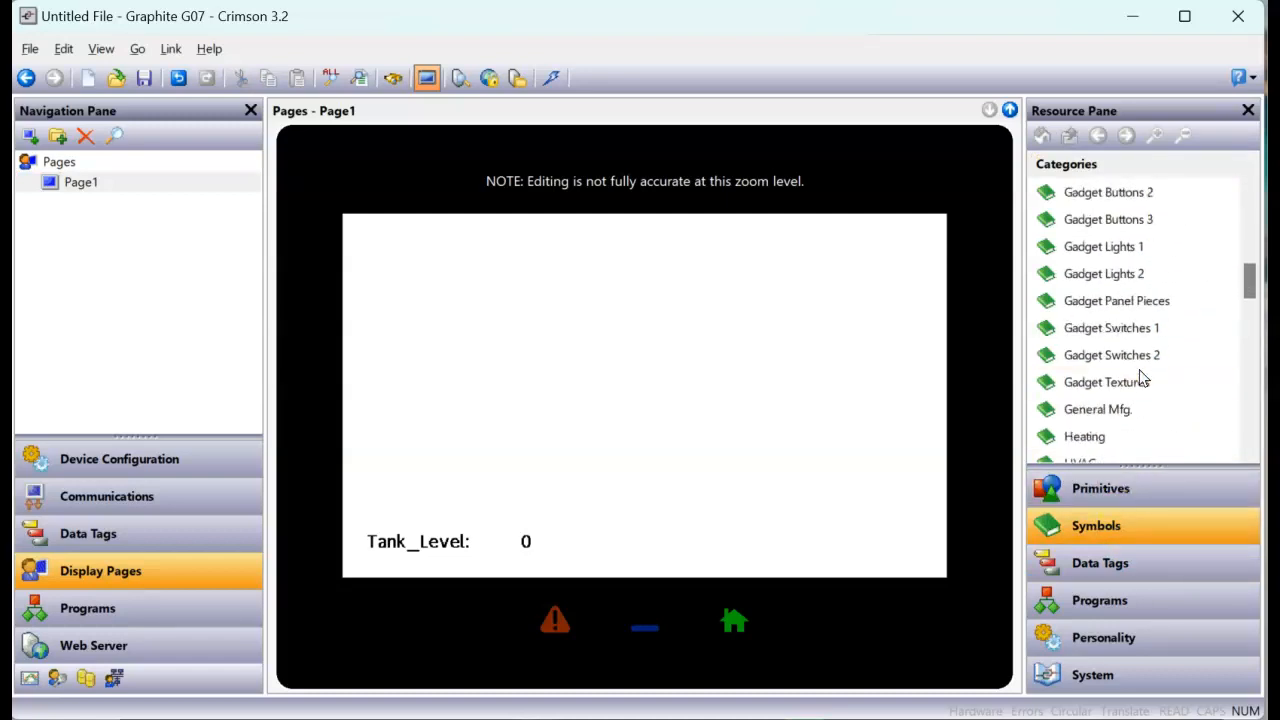
scroll(1133, 378, down, 8)
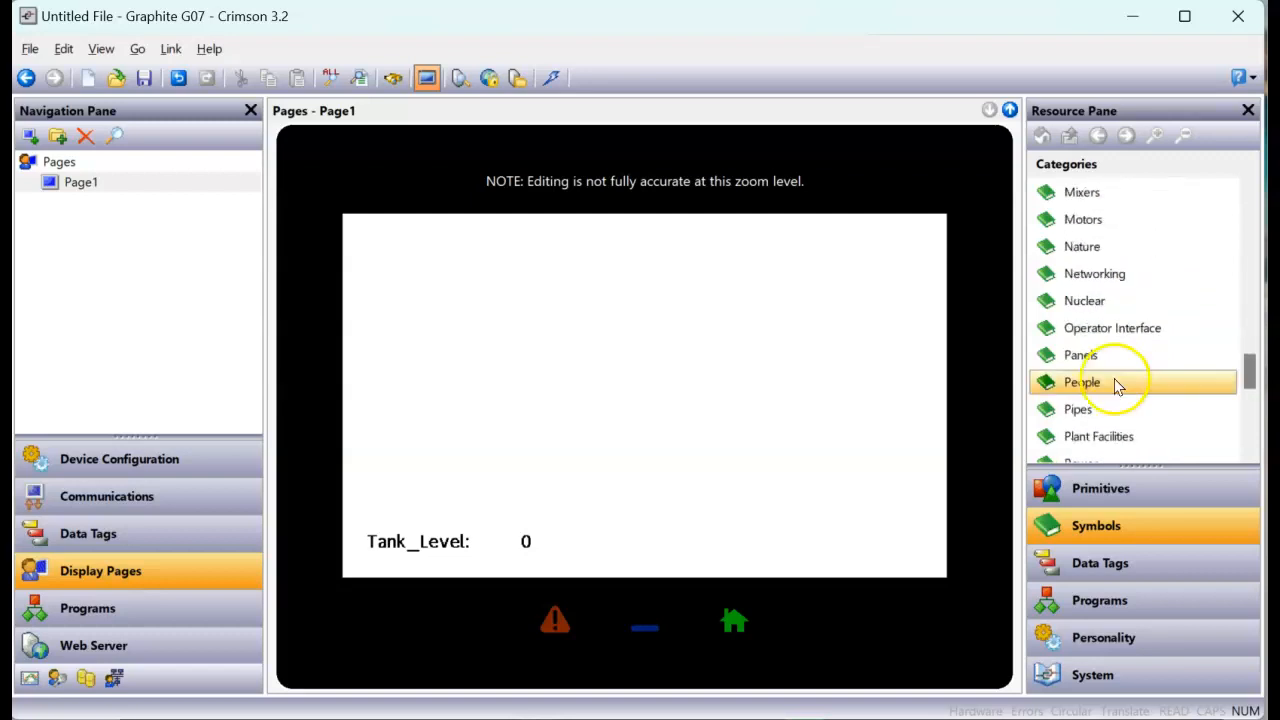
scroll(1118, 388, down, 2)
click(1083, 385)
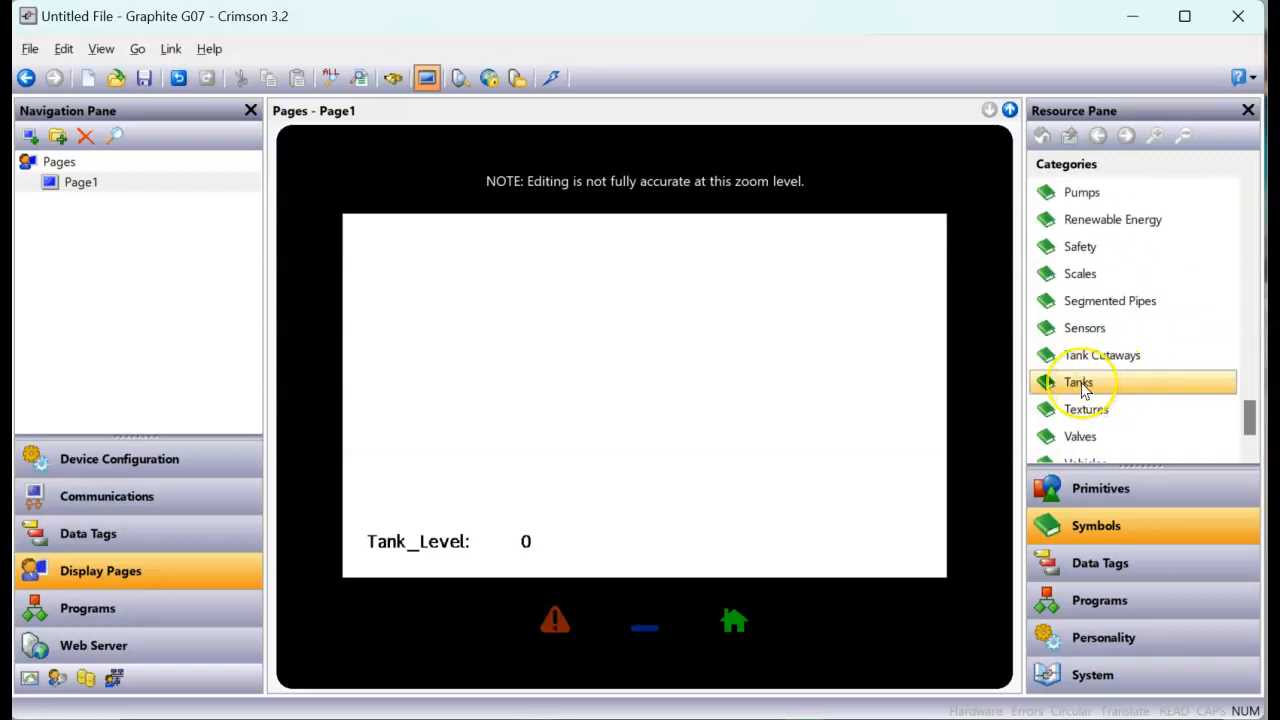
click(1083, 387)
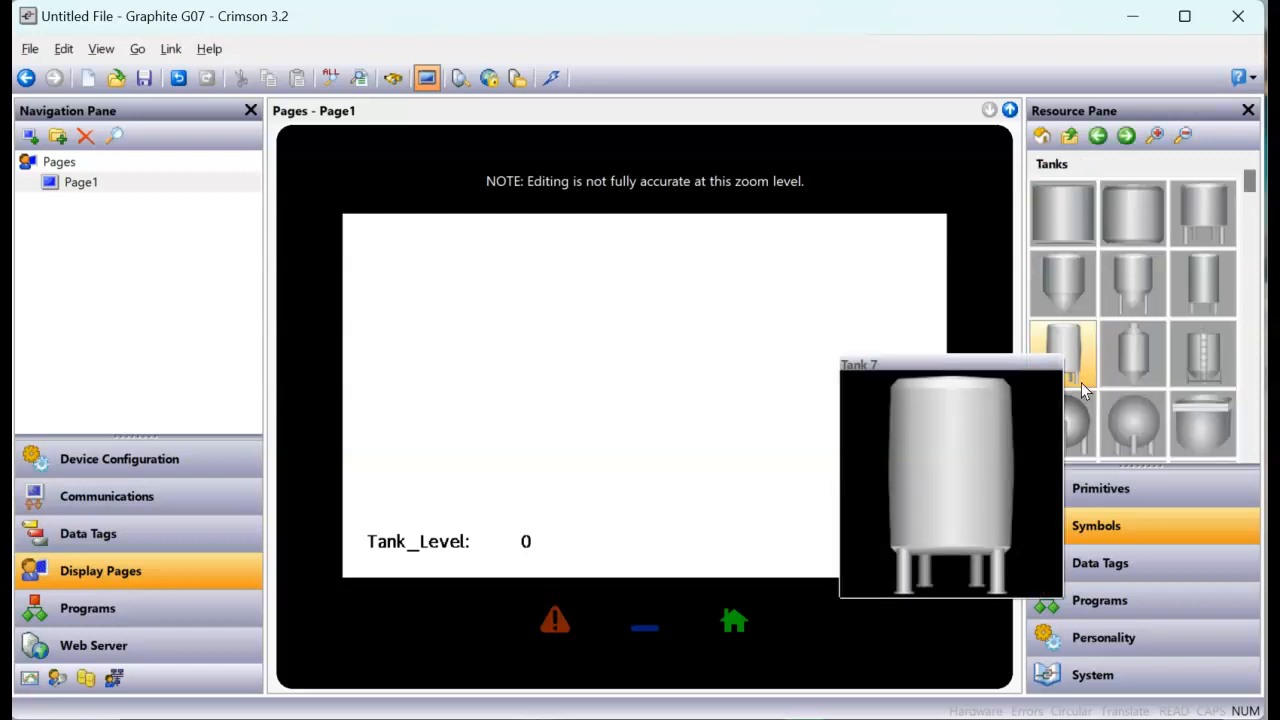
- Browse the tank symbols and open the color variants of Tank 15
click(1103, 407)
mouse_move(1190, 423)
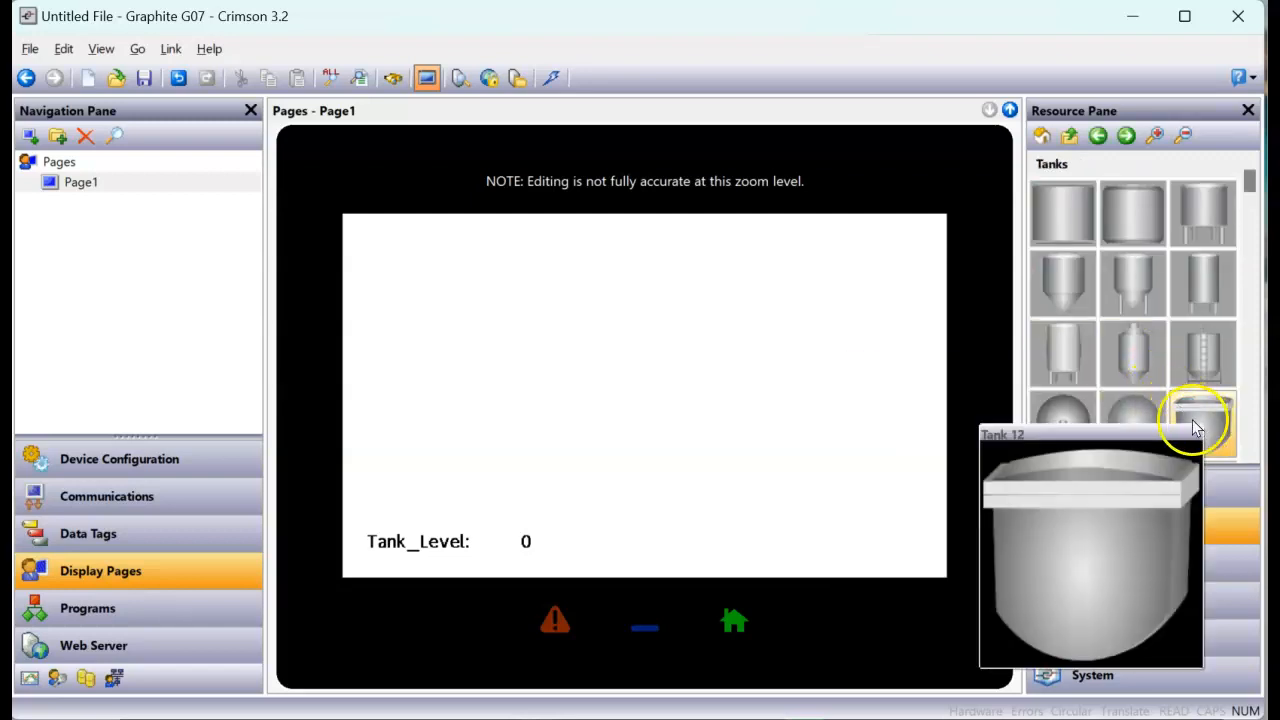
scroll(1165, 407, down, 1)
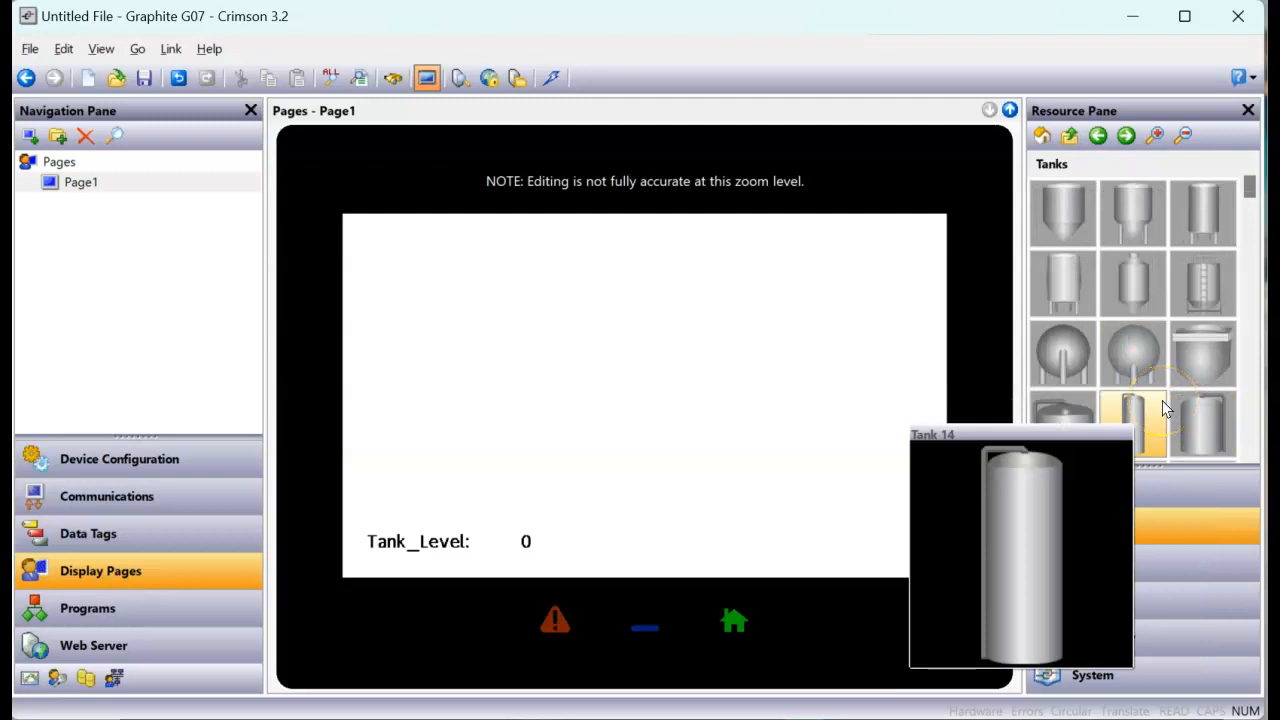
scroll(1165, 407, down, 1)
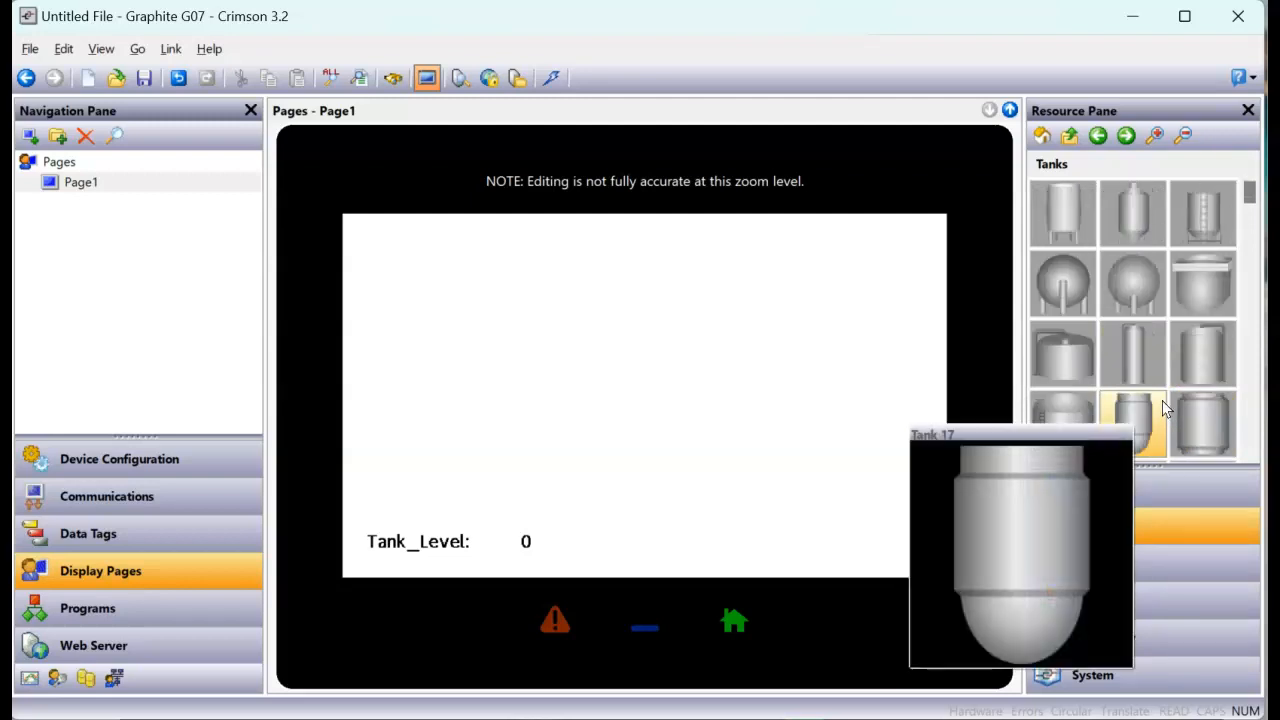
mouse_move(1203, 362)
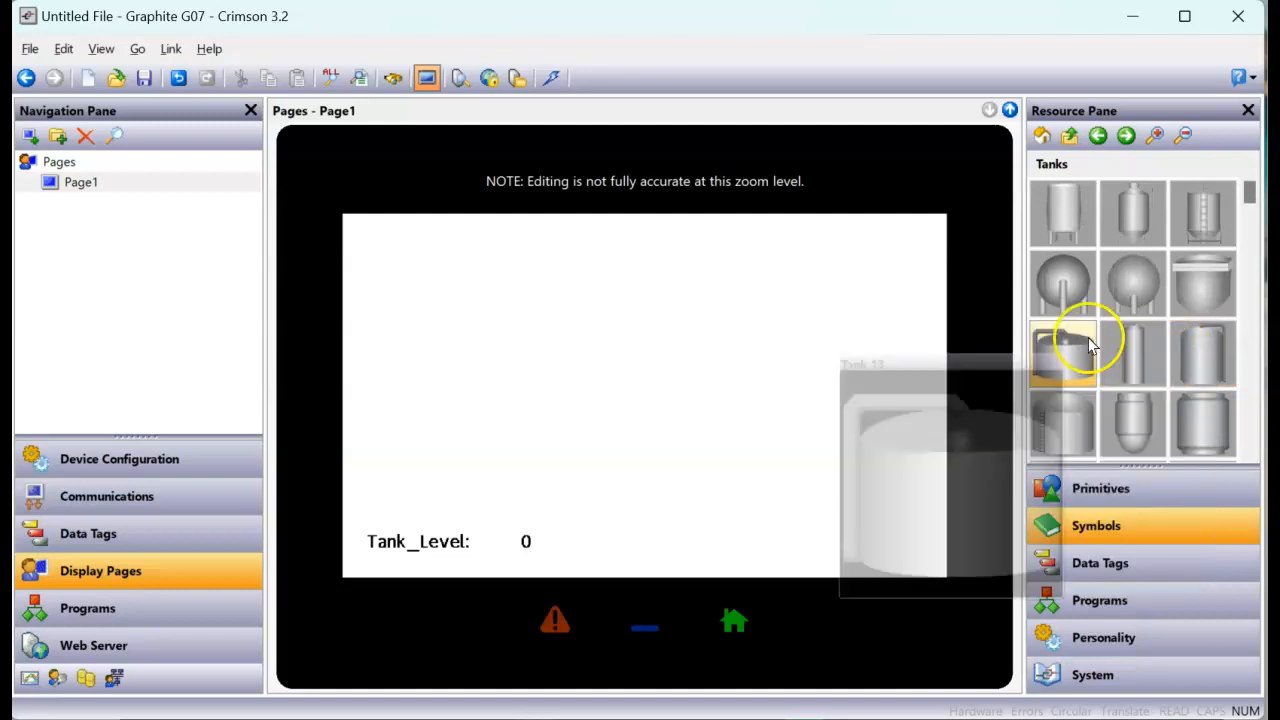
click(1127, 287)
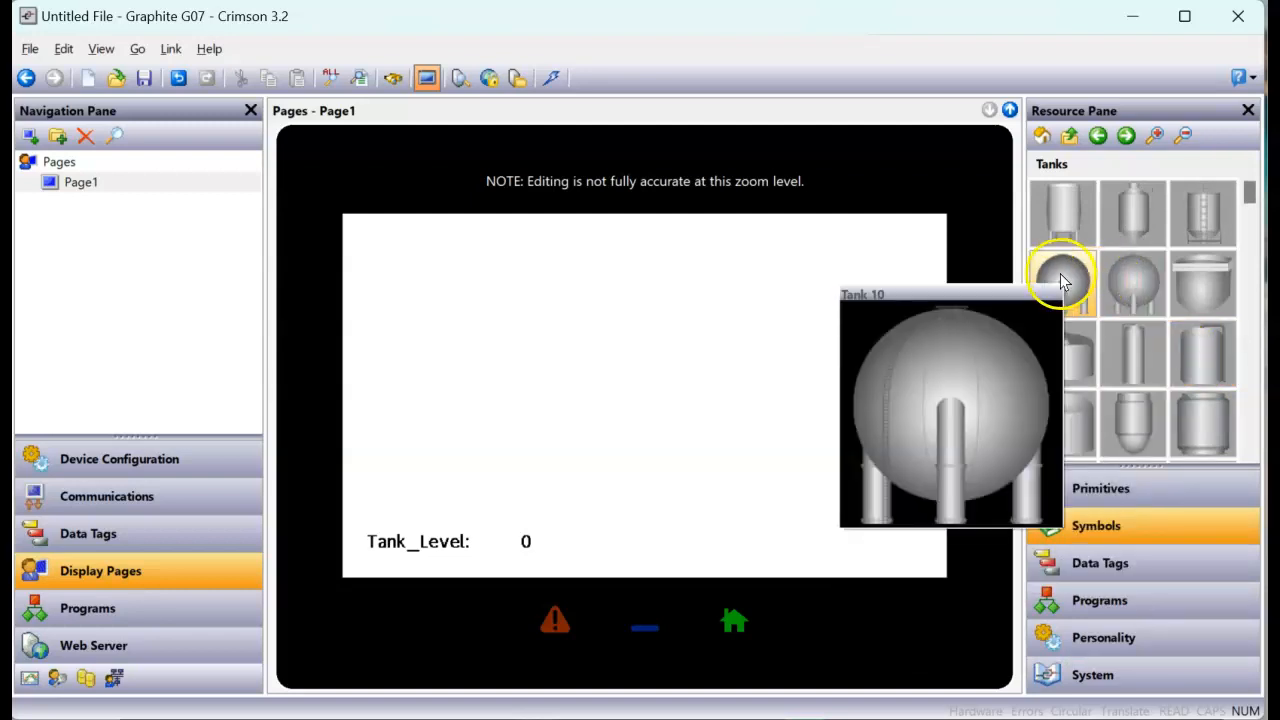
click(1055, 224)
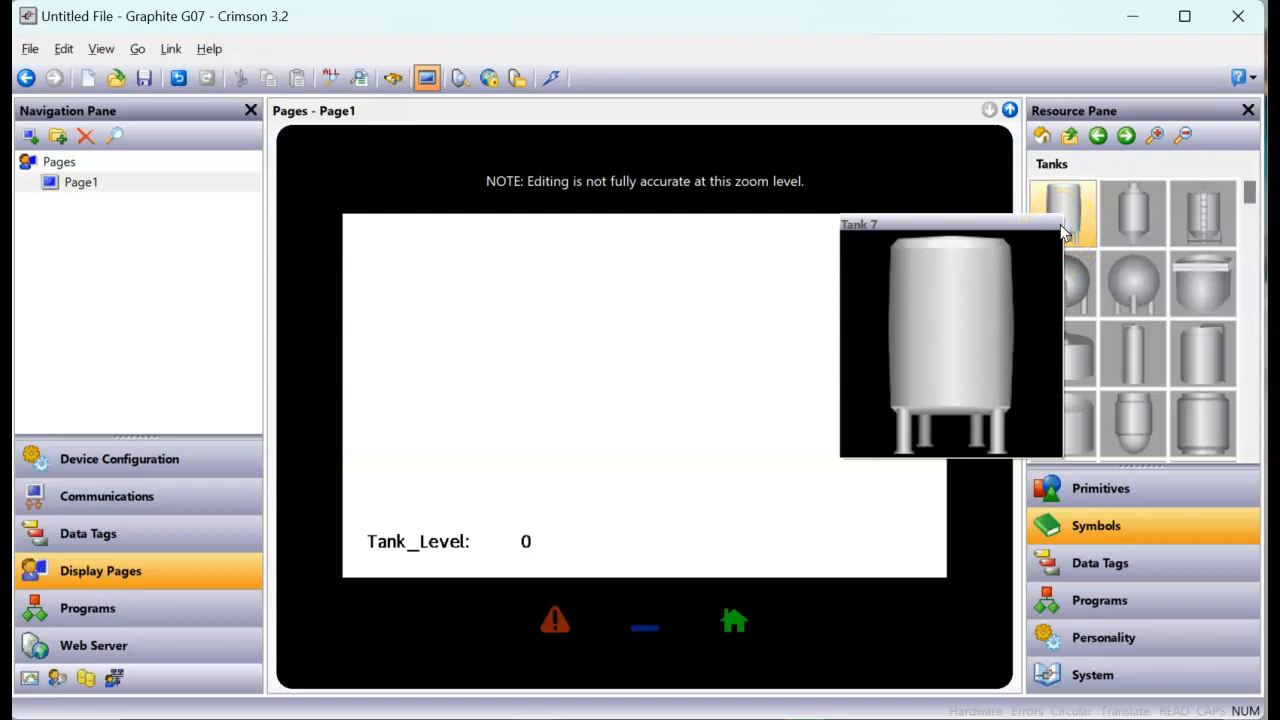
mouse_move(1206, 366)
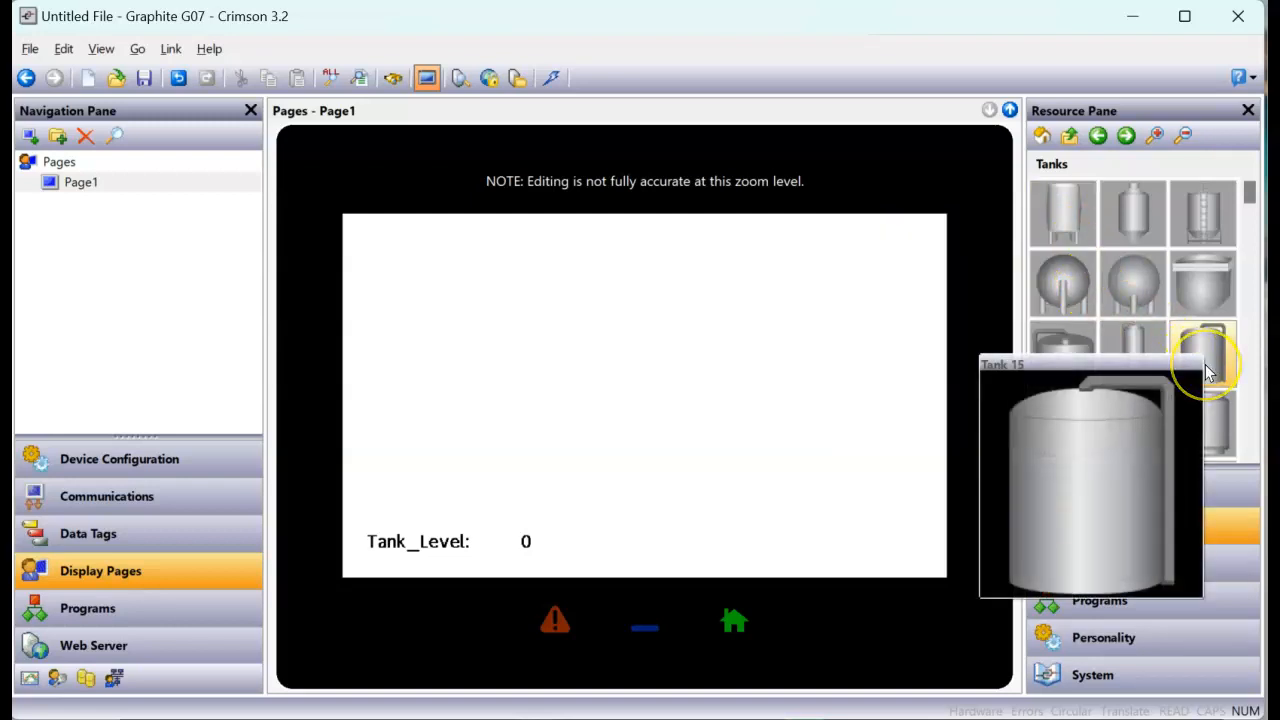
drag(1208, 343, 1208, 352)
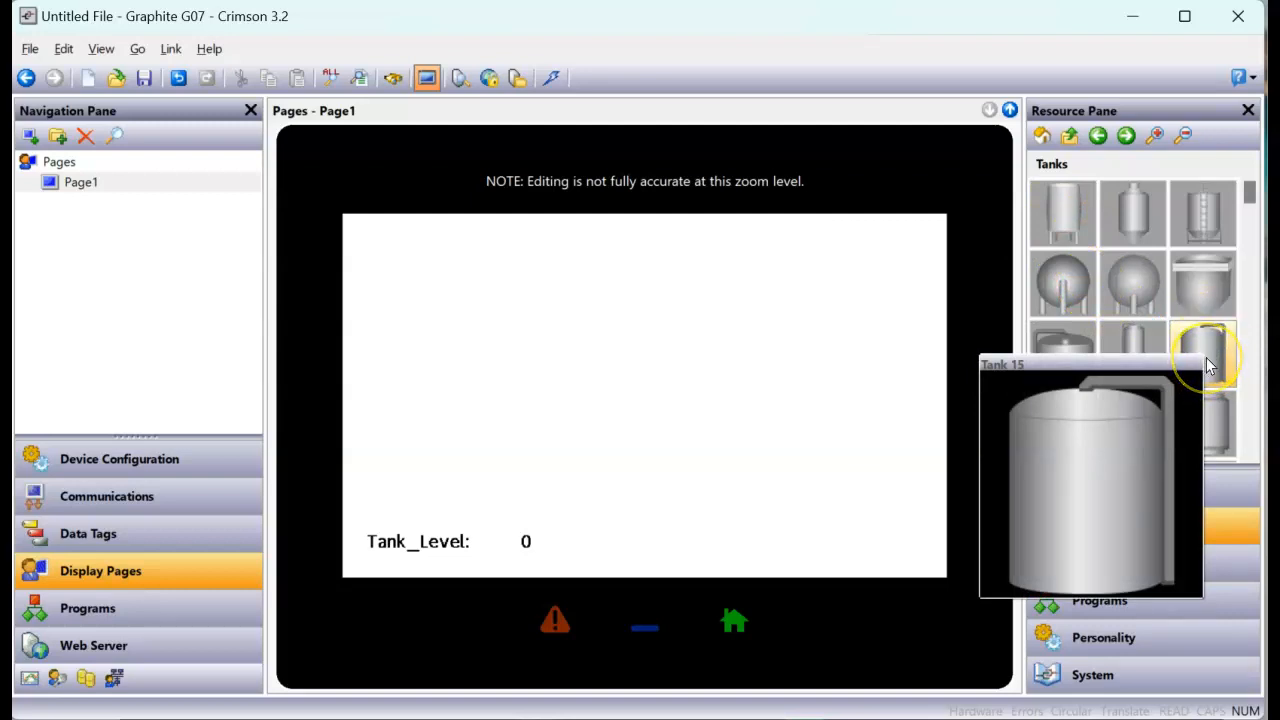
click(1174, 376)
- Place the grey Tank 15 on Page1 above the Tank_Level data box and enlarge it to about 170 by 293 pixels
mouse_move(1174, 376)
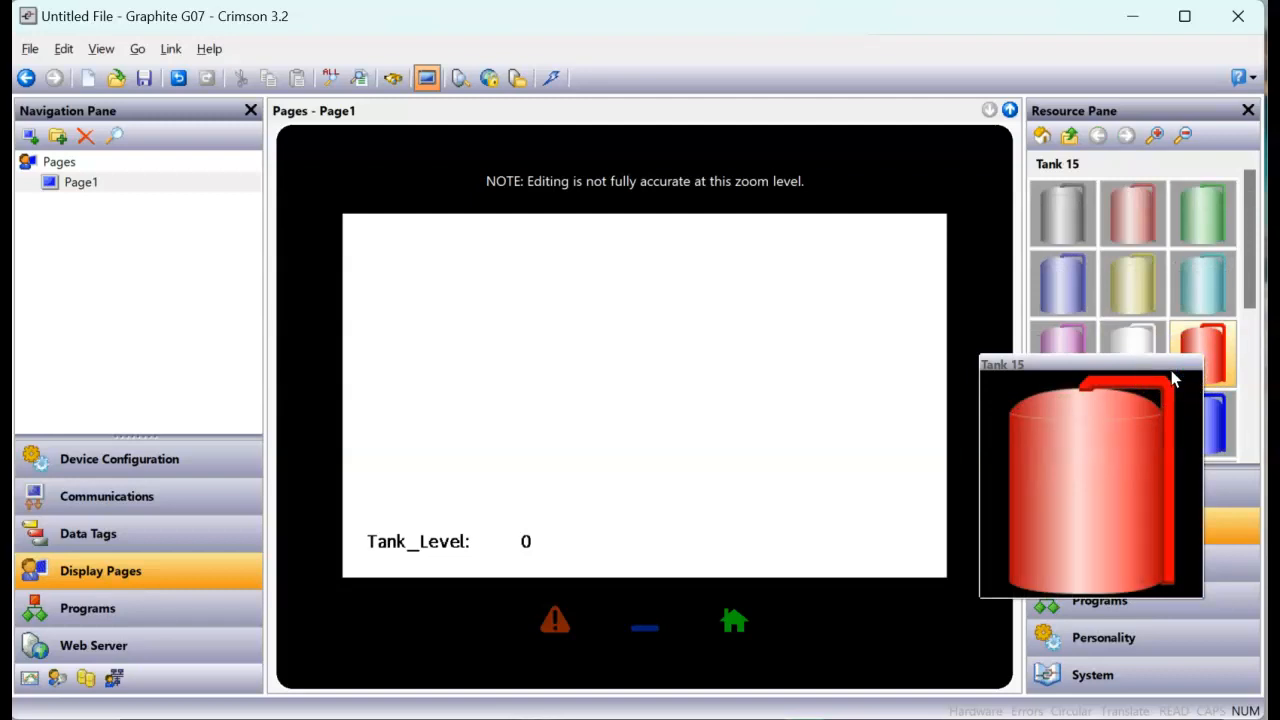
mouse_move(1066, 224)
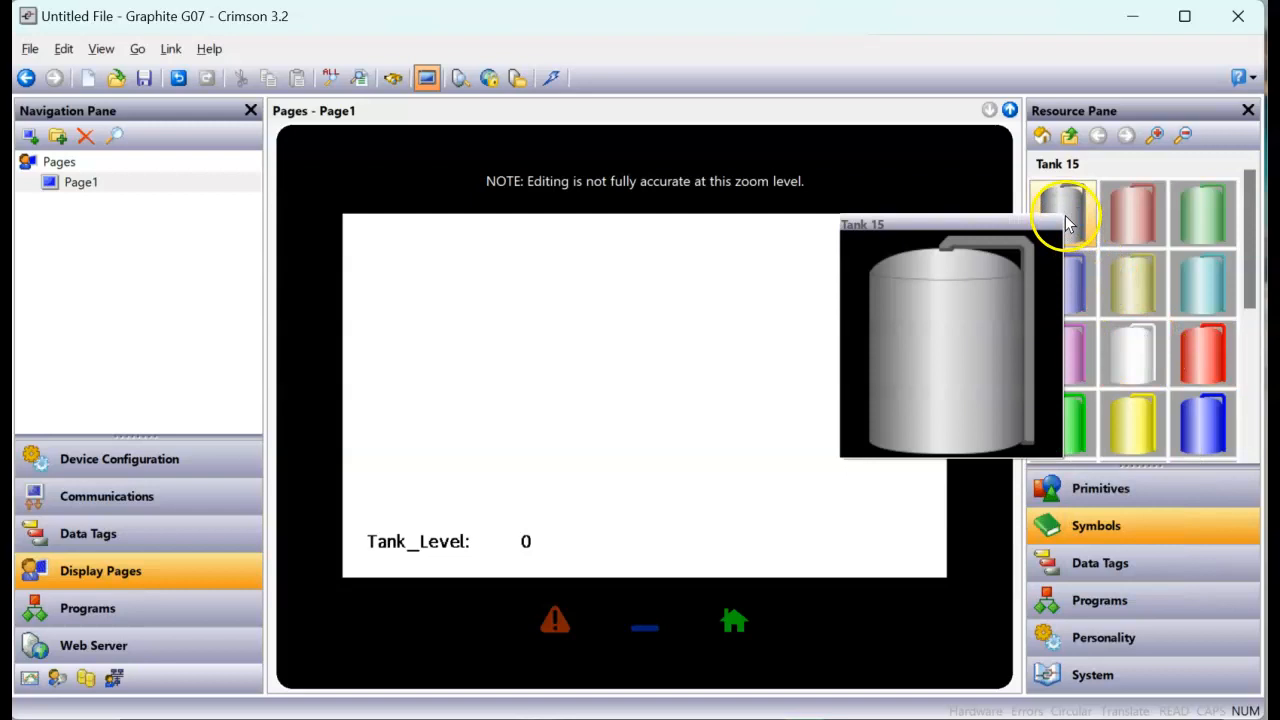
drag(1066, 224, 453, 345)
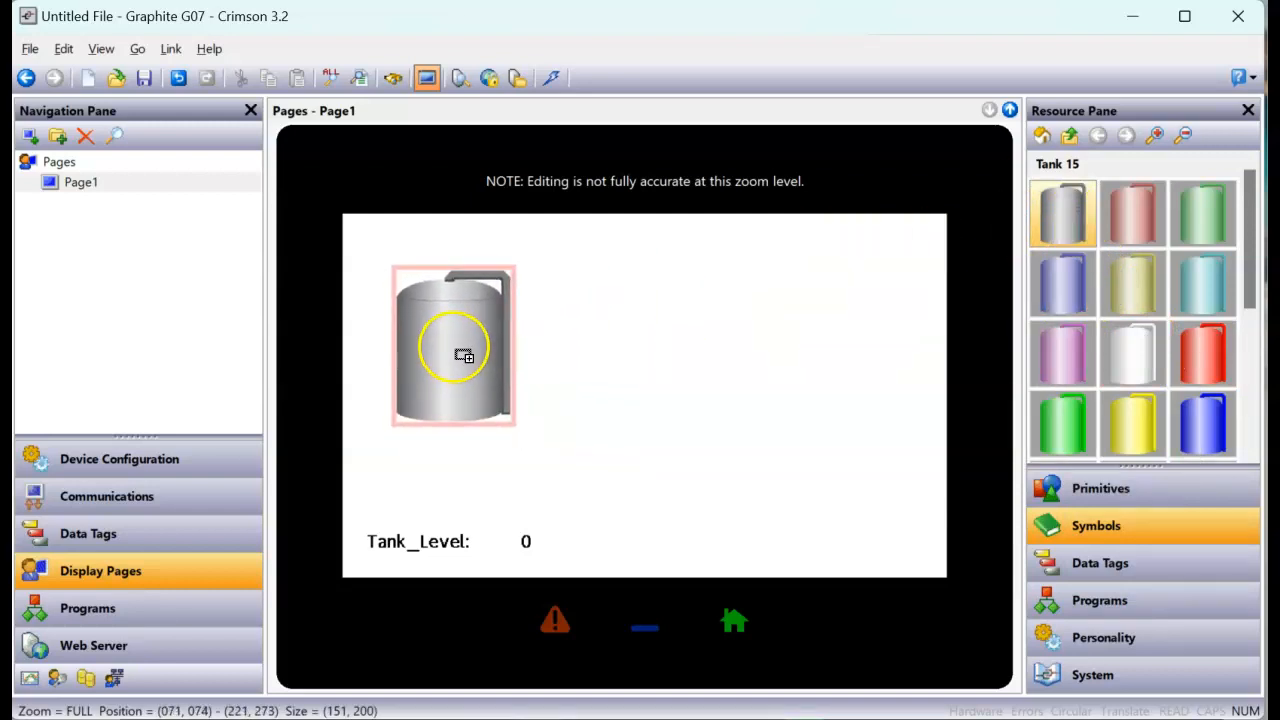
mouse_move(513, 422)
mouse_down()
mouse_move(526, 491)
mouse_move(520, 420)
mouse_move(507, 427)
mouse_up()
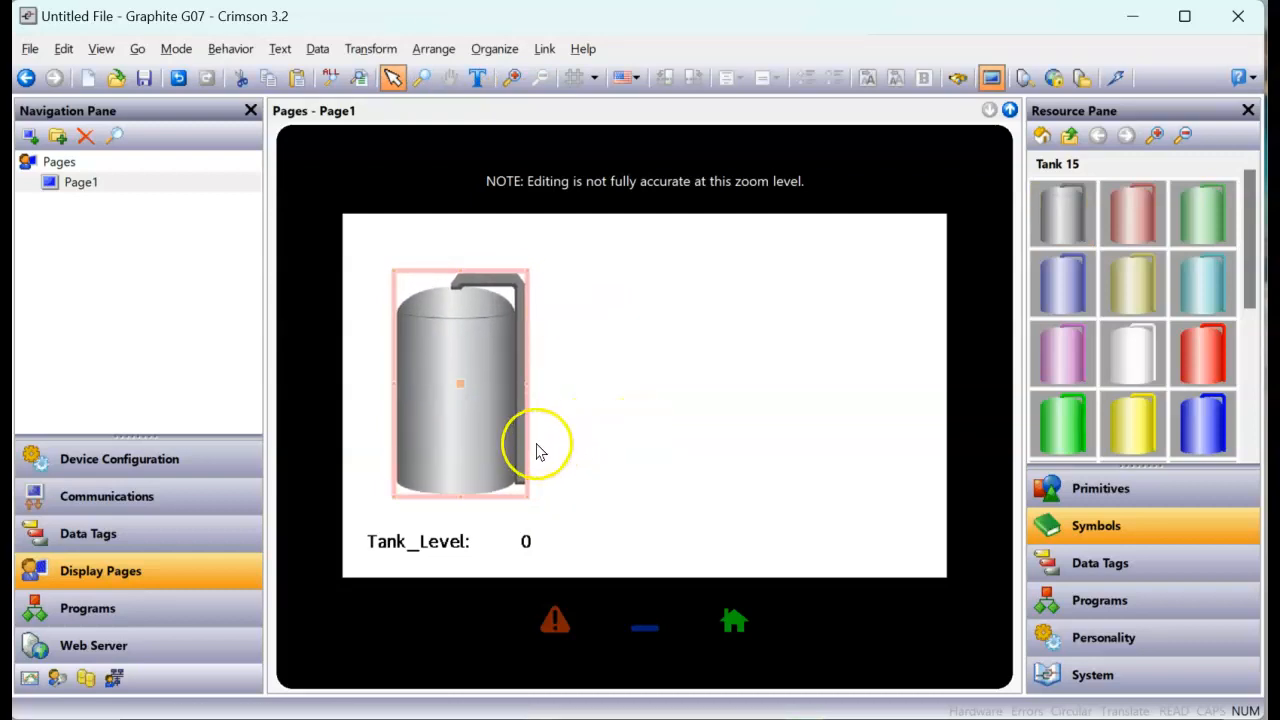
- In the tank image's properties, set the shading to Solid Color with the fill mode Fill from Bottom
double_click(492, 405)
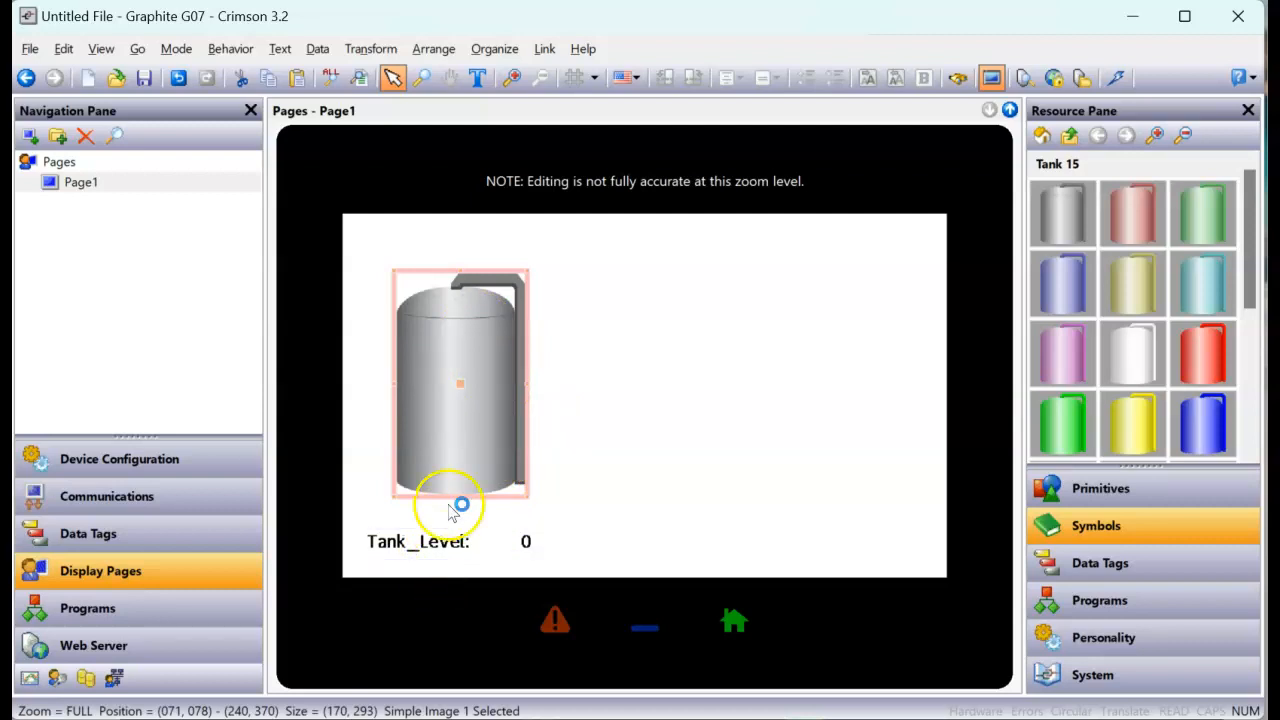
double_click(448, 443)
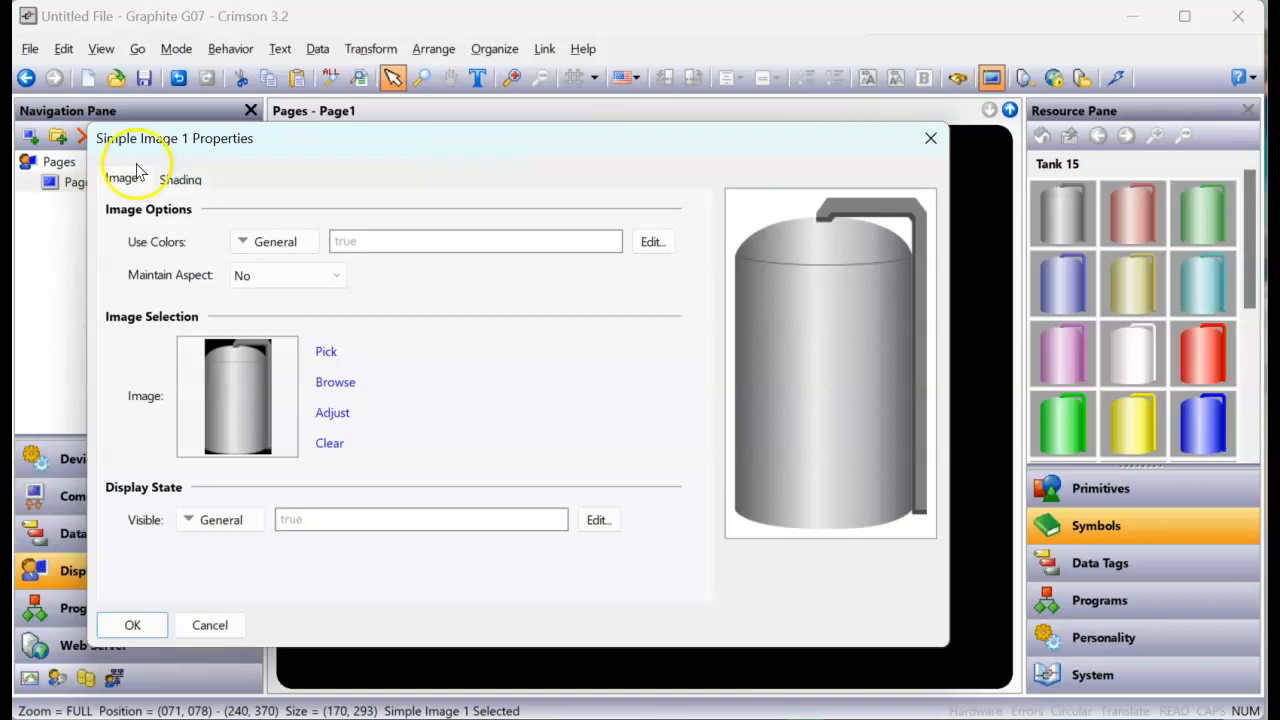
click(181, 186)
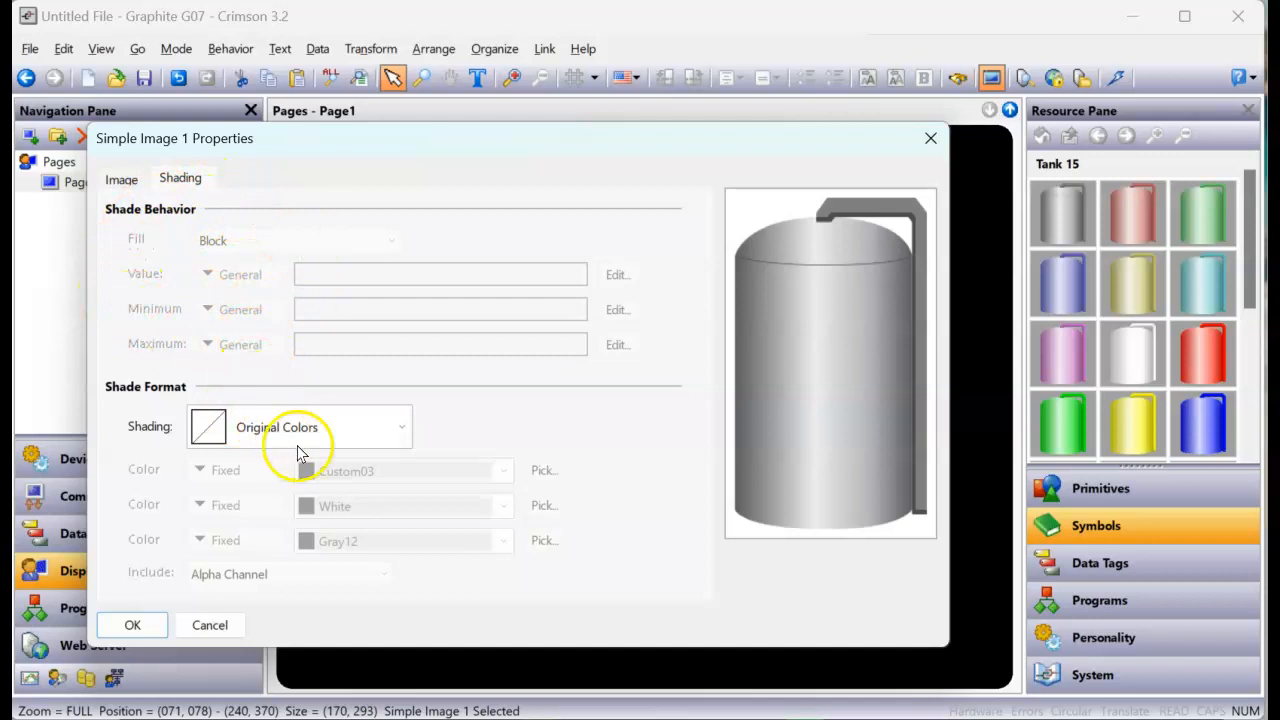
click(343, 430)
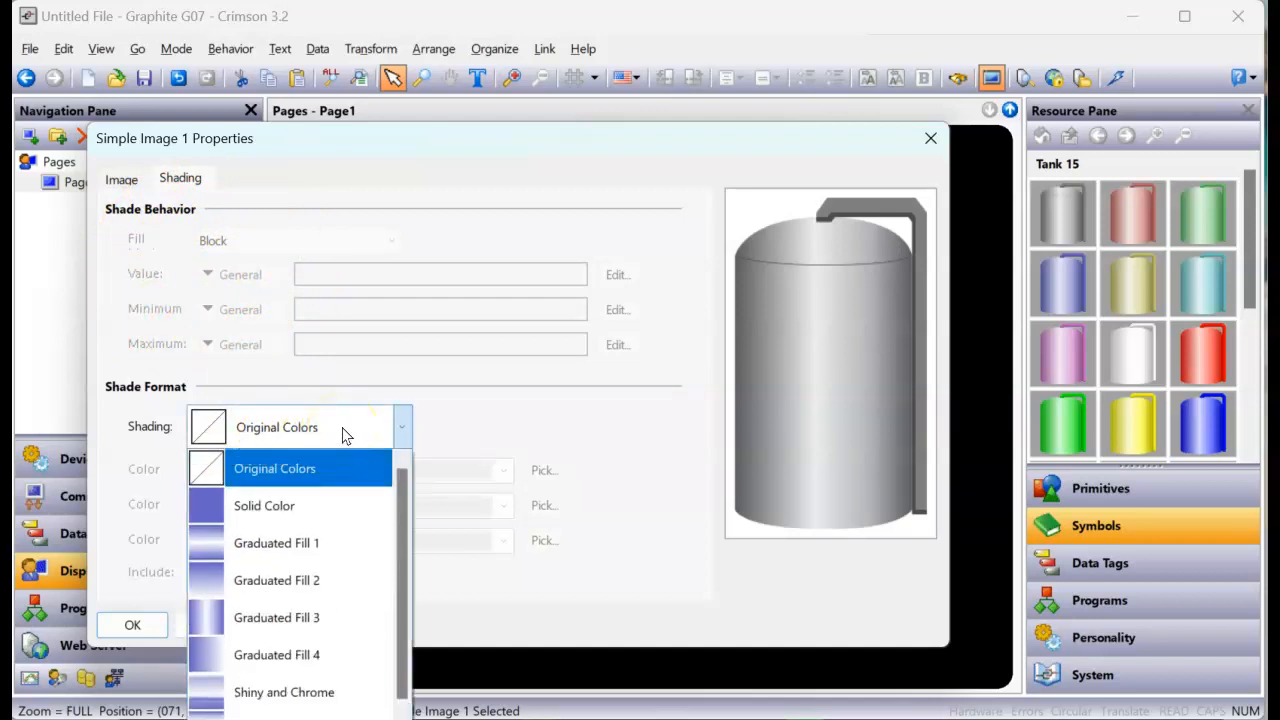
click(298, 503)
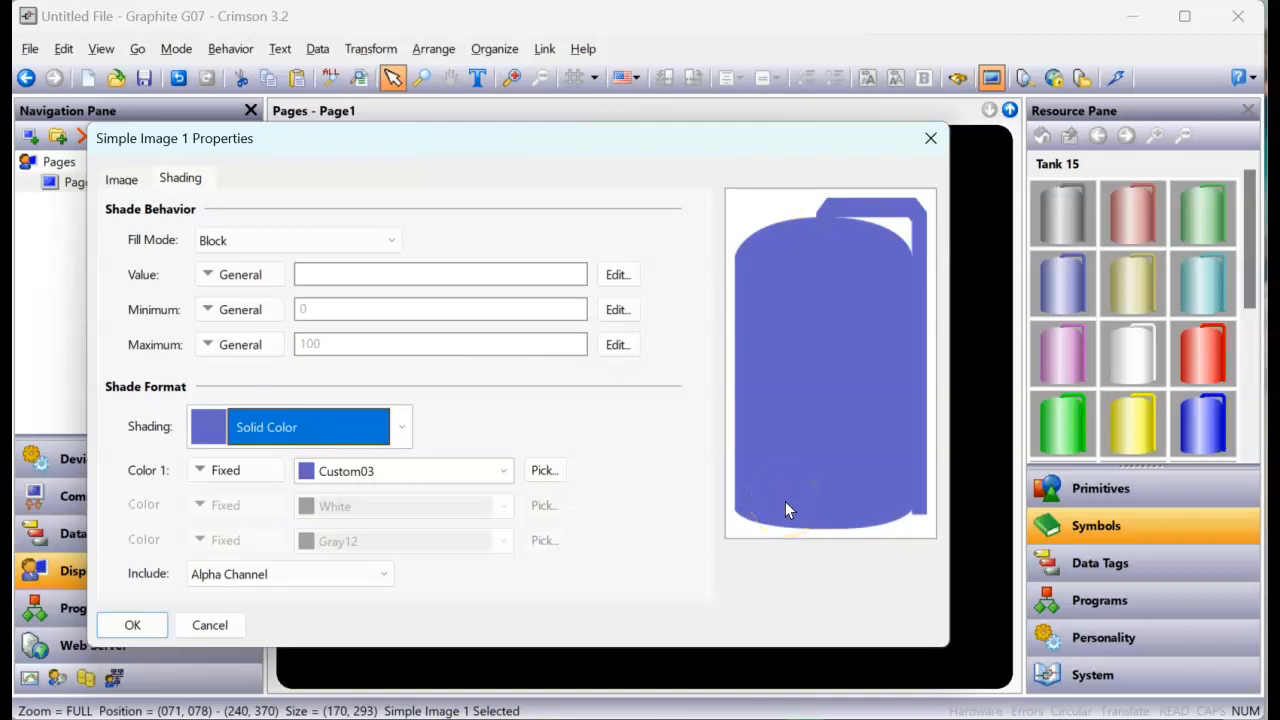
click(351, 240)
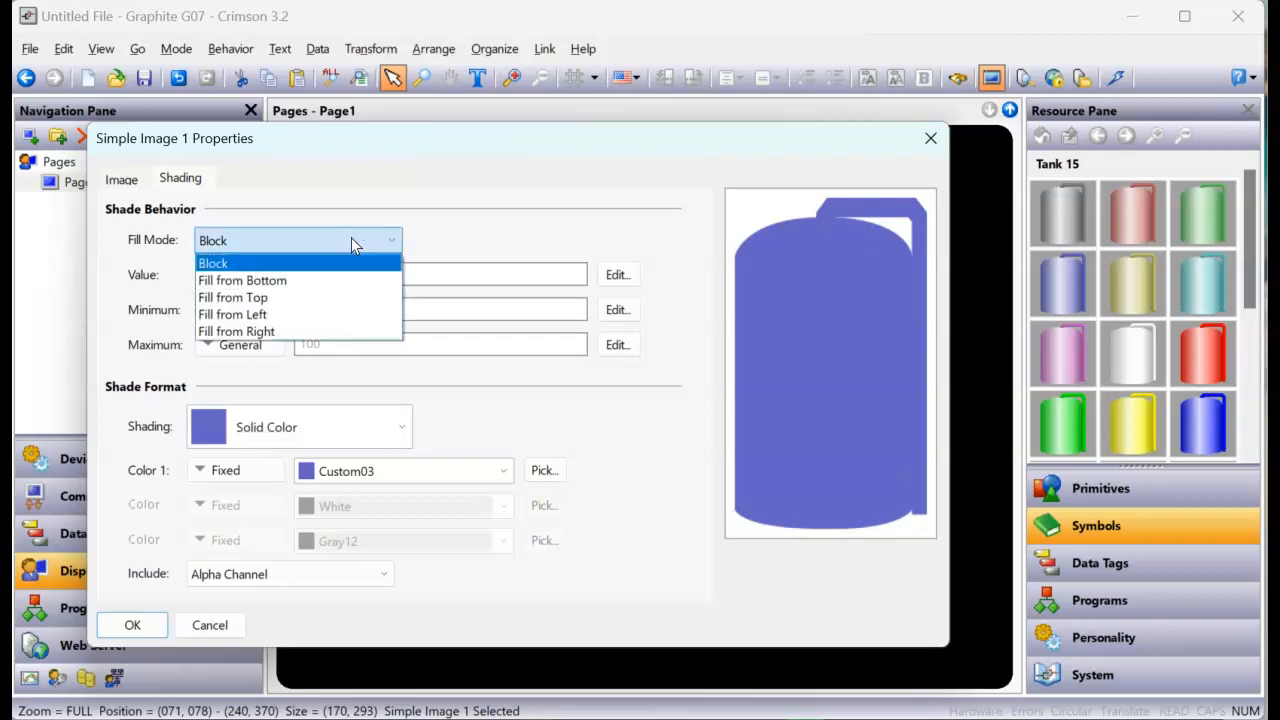
click(297, 282)
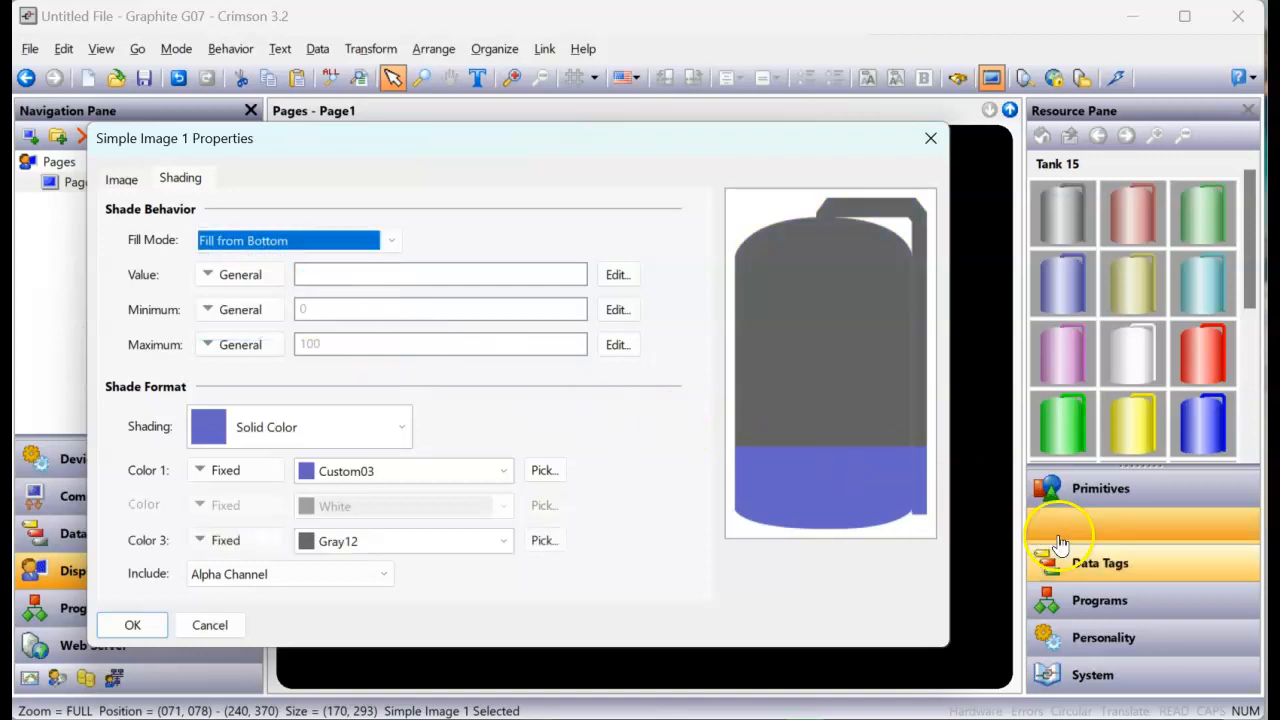
- Link the tank shading's value to the Tank_Level tag, with Tank_Level.Min and Tank_Level.Max as its limits
click(1110, 568)
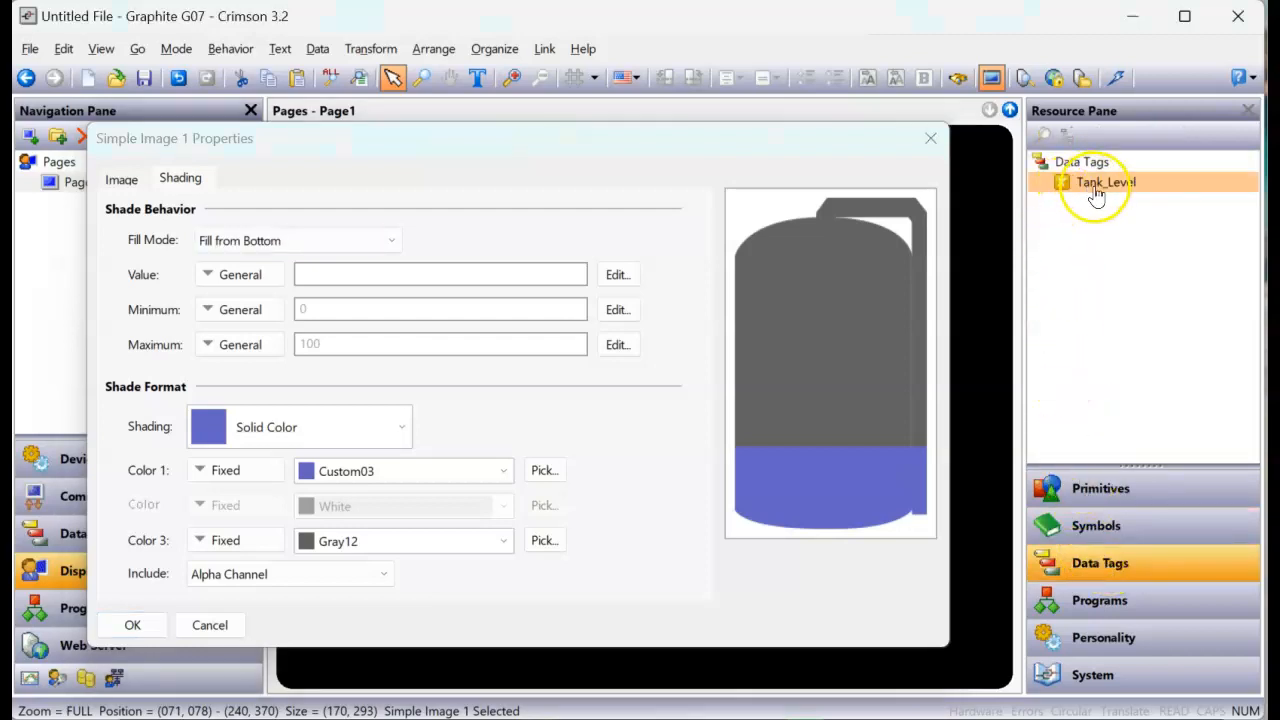
mouse_move(1094, 206)
mouse_down()
mouse_move(1166, 151)
mouse_move(1099, 224)
mouse_up()
mouse_move(985, 185)
mouse_down()
mouse_move(657, 180)
mouse_move(346, 280)
mouse_move(337, 346)
mouse_move(340, 285)
mouse_move(355, 274)
mouse_up()
key(Escape)
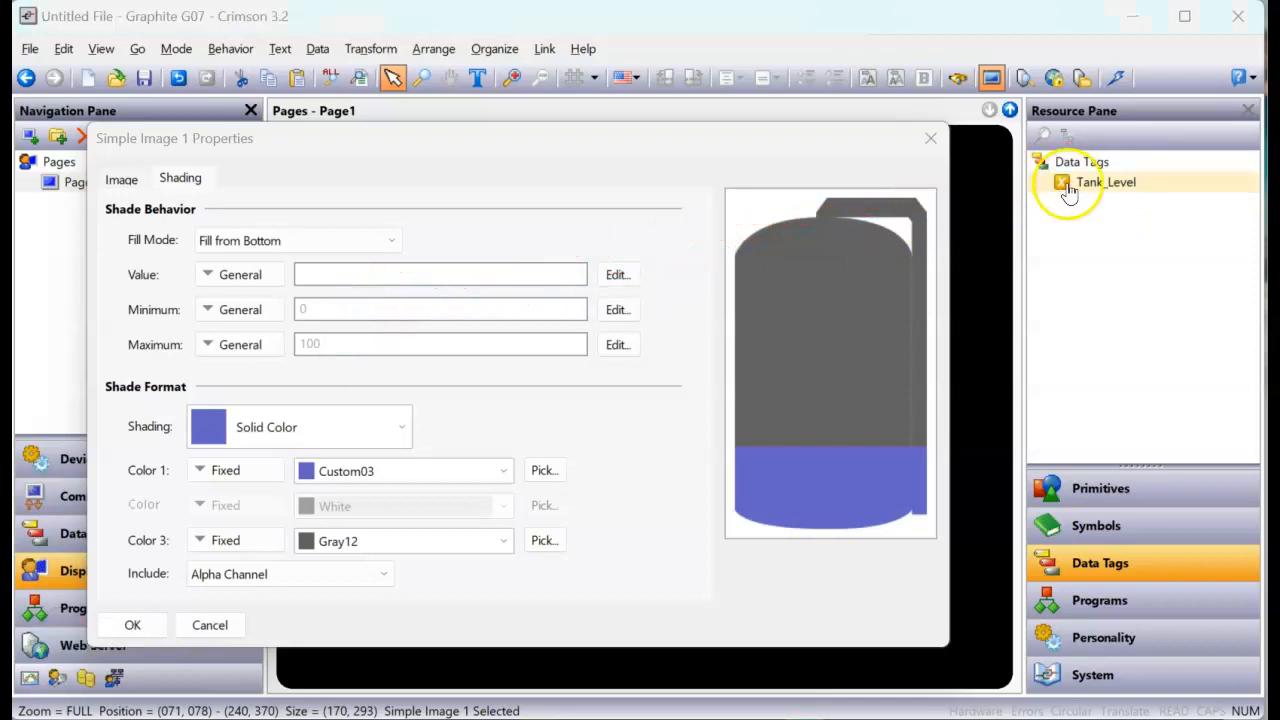
drag(1090, 200, 434, 270)
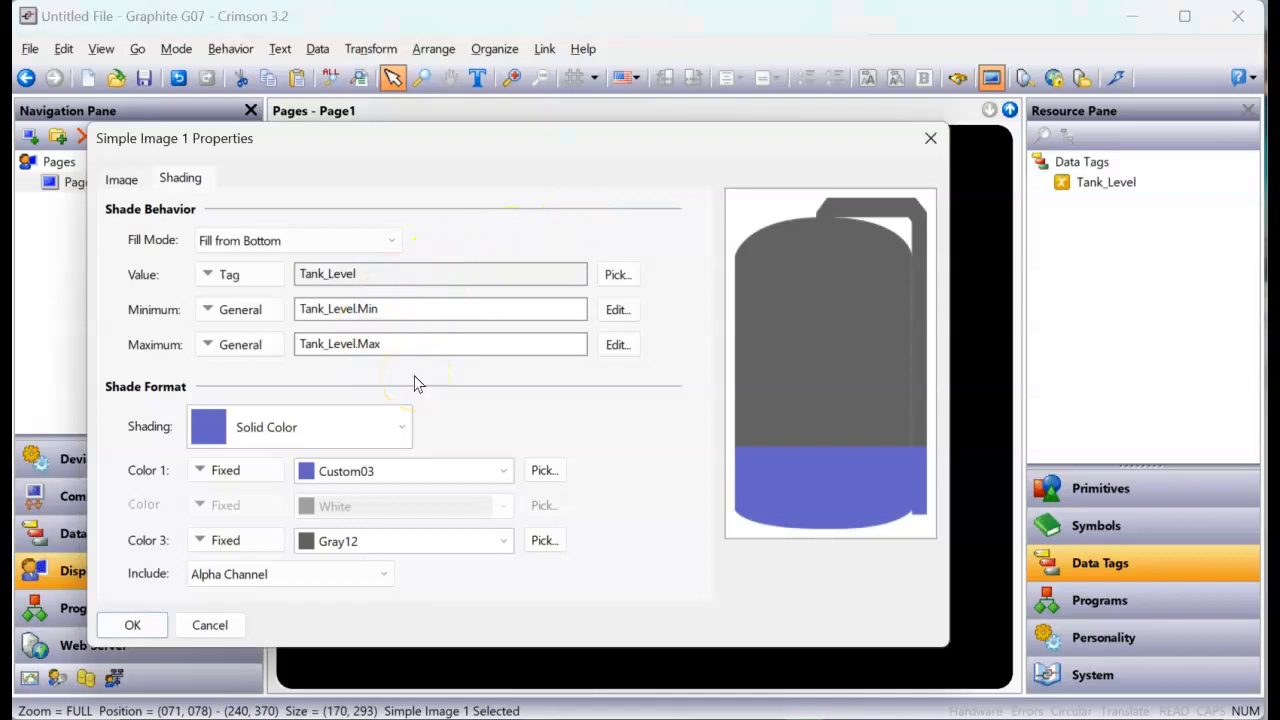
click(391, 319)
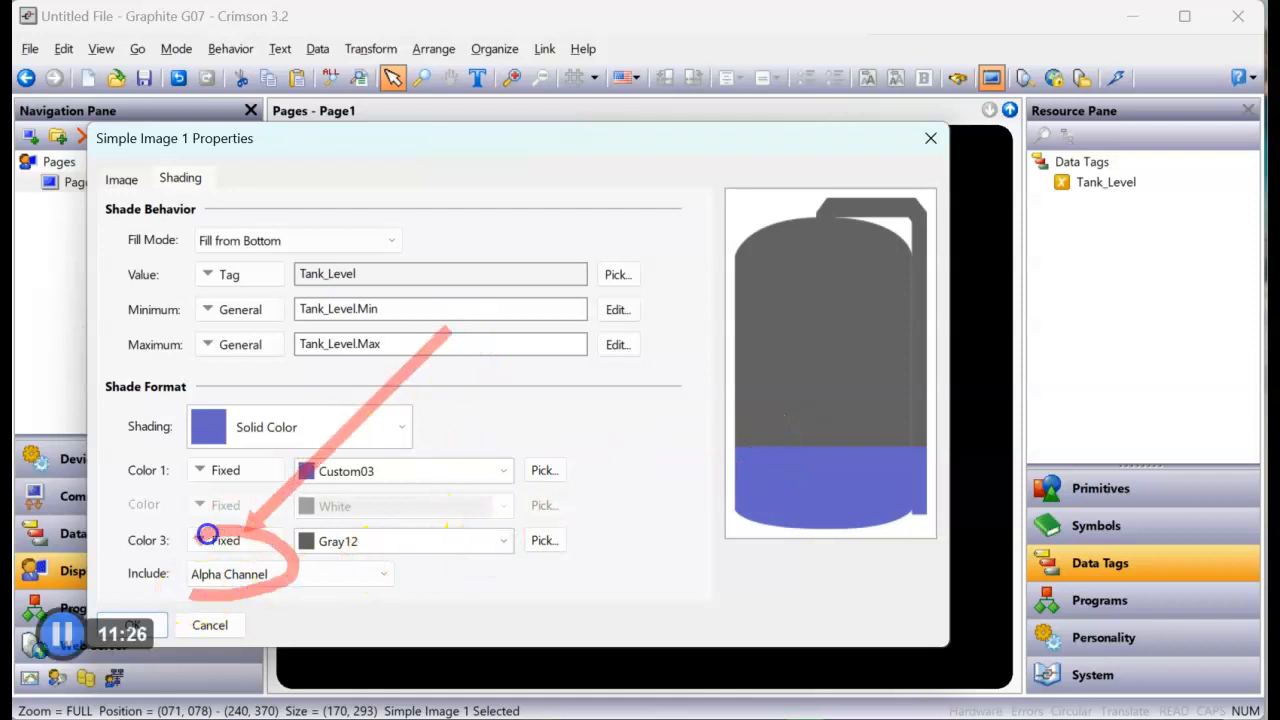
- Set the tank shading to include All Channels, with Color 1 Blue and Color 3 Yellow, and accept the properties
click(288, 573)
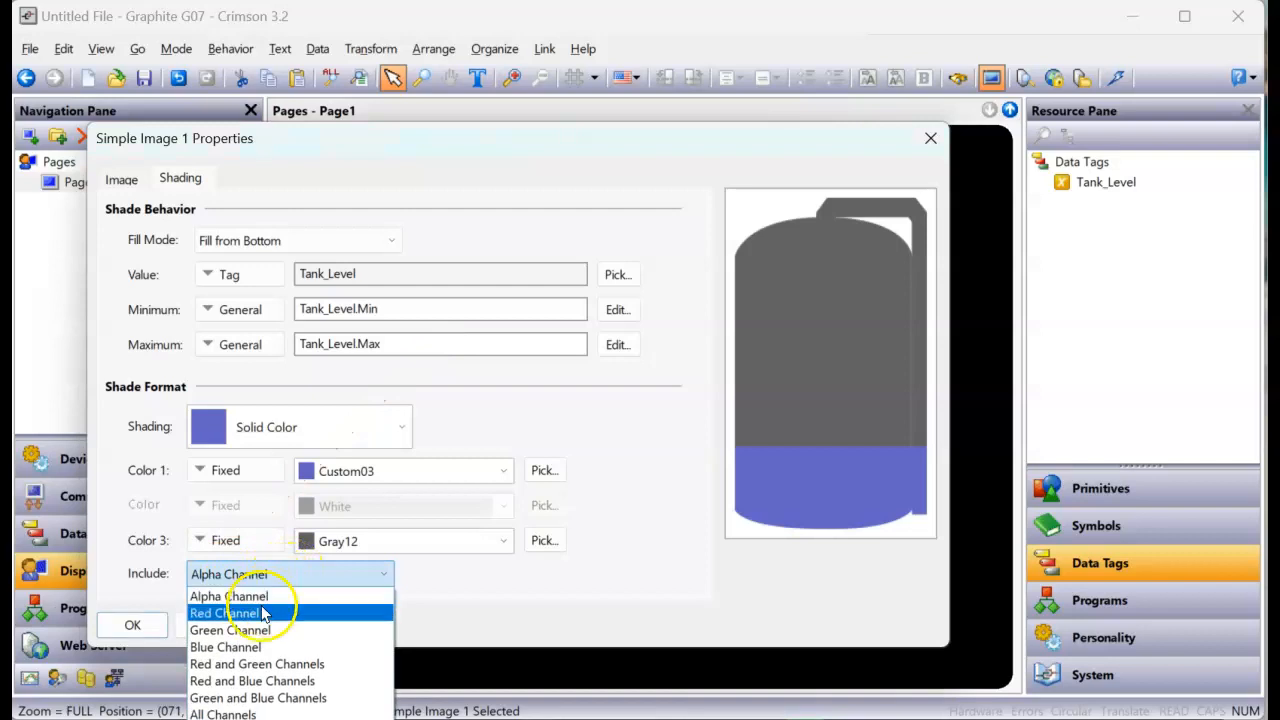
click(245, 712)
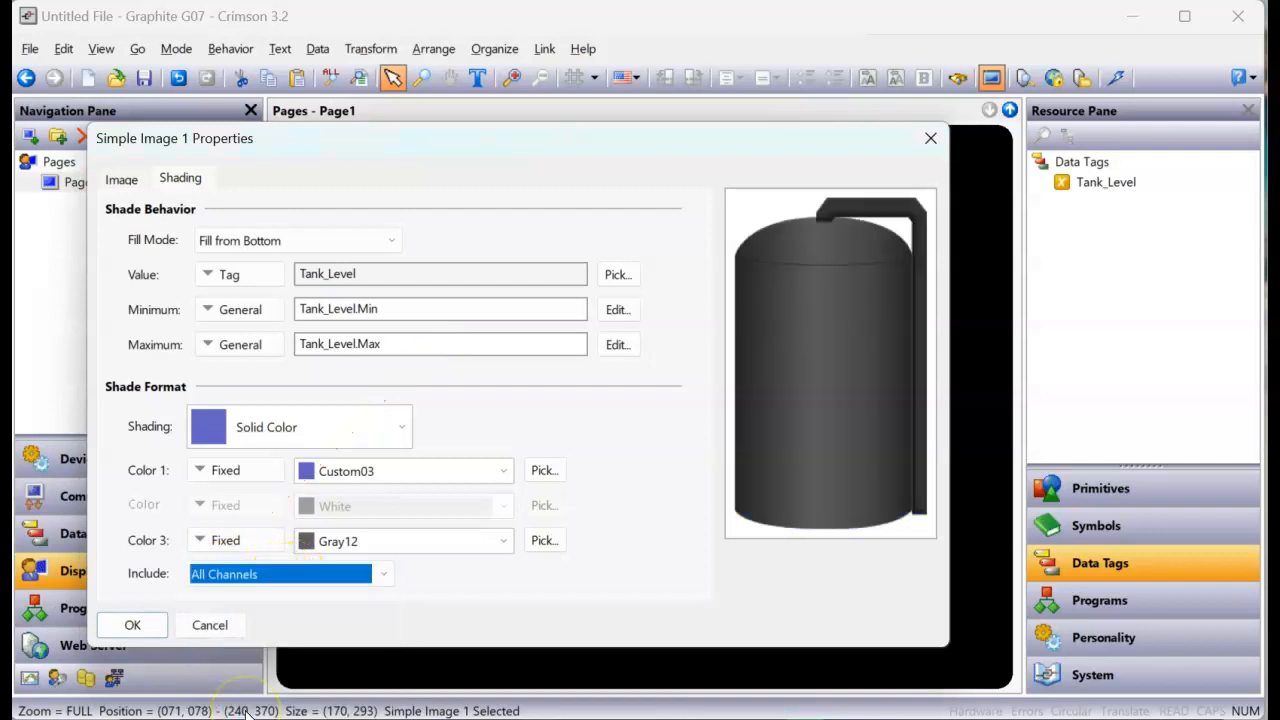
click(449, 470)
click(461, 499)
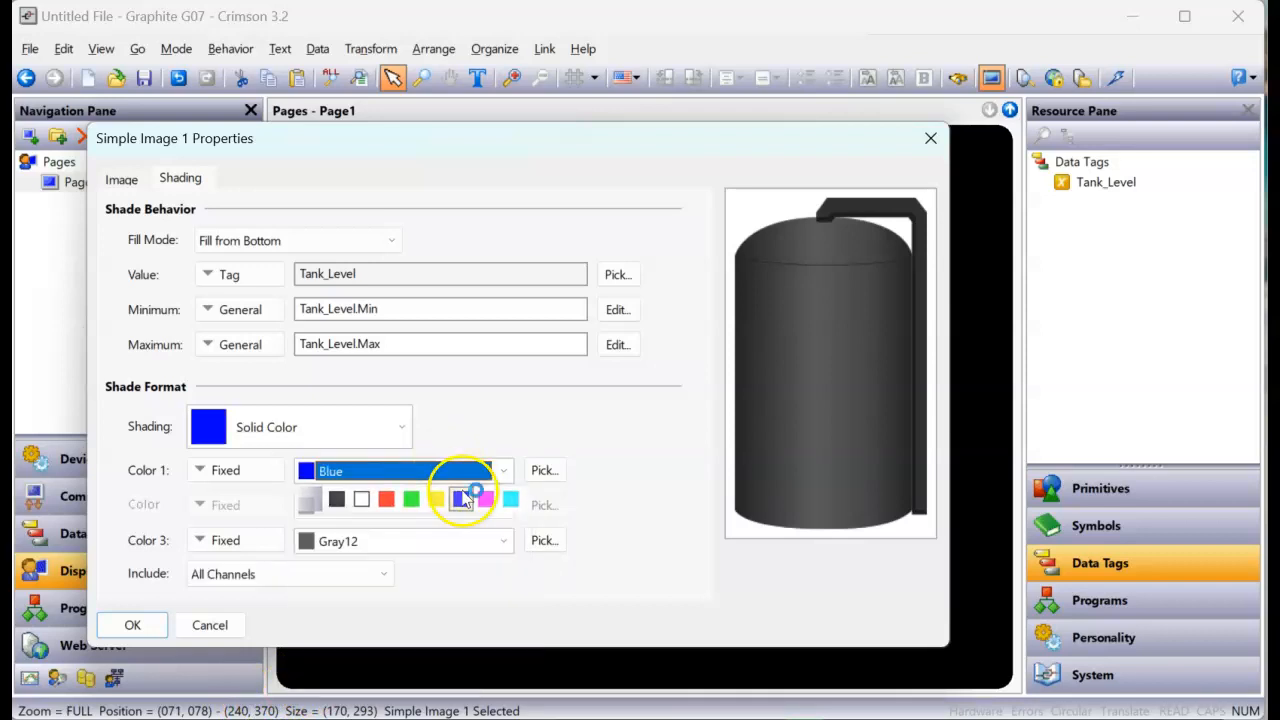
click(416, 552)
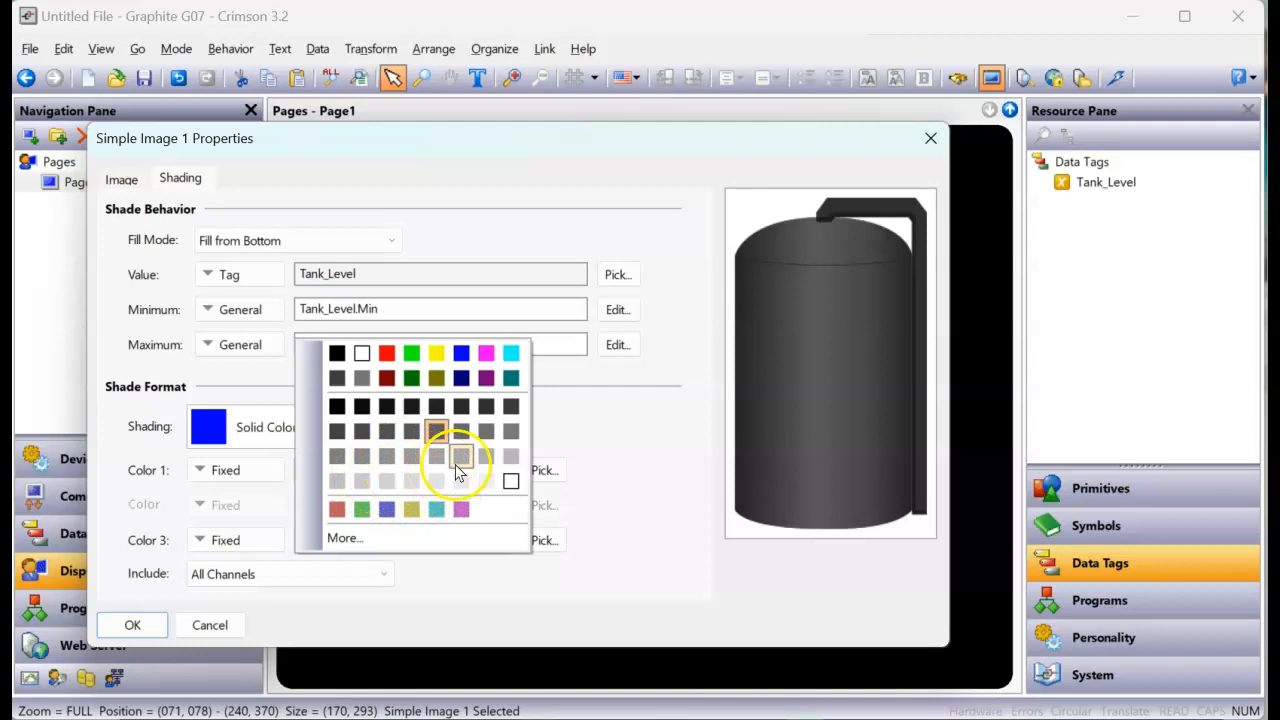
click(436, 353)
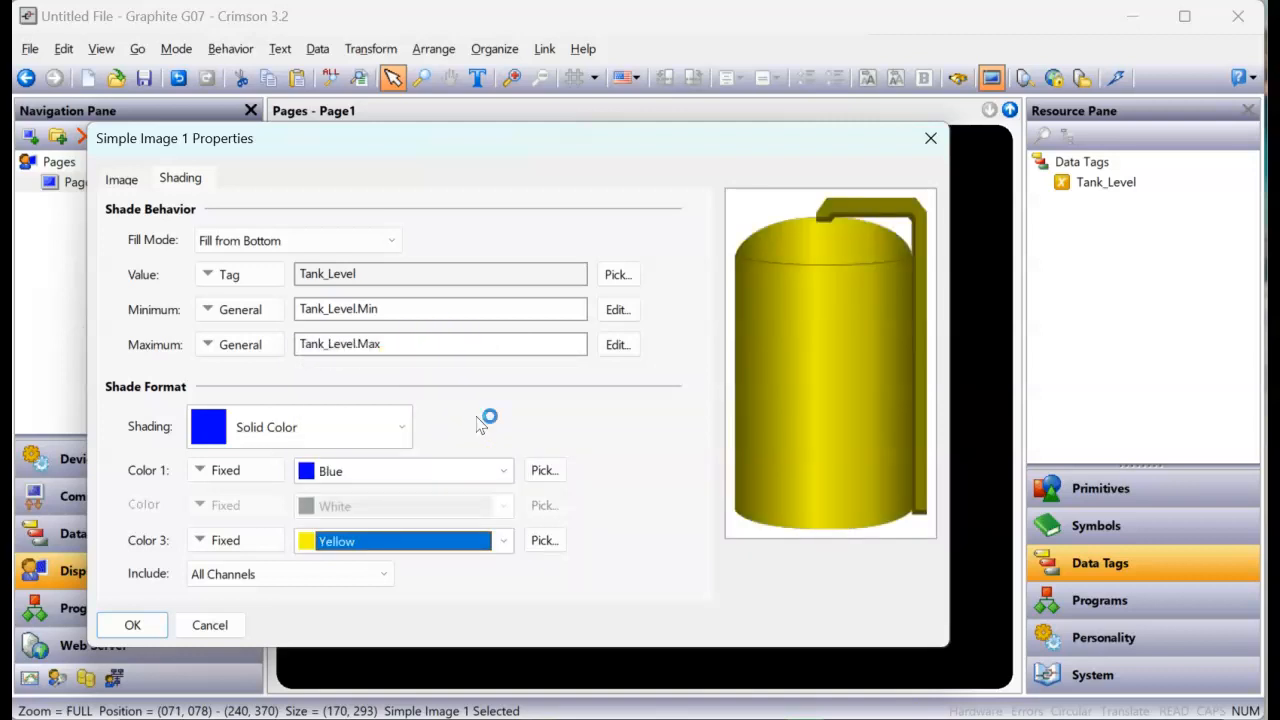
click(157, 625)
- Send the database to the emulator, check the tank fill against Tank_Level, and return to the page editor
click(617, 449)
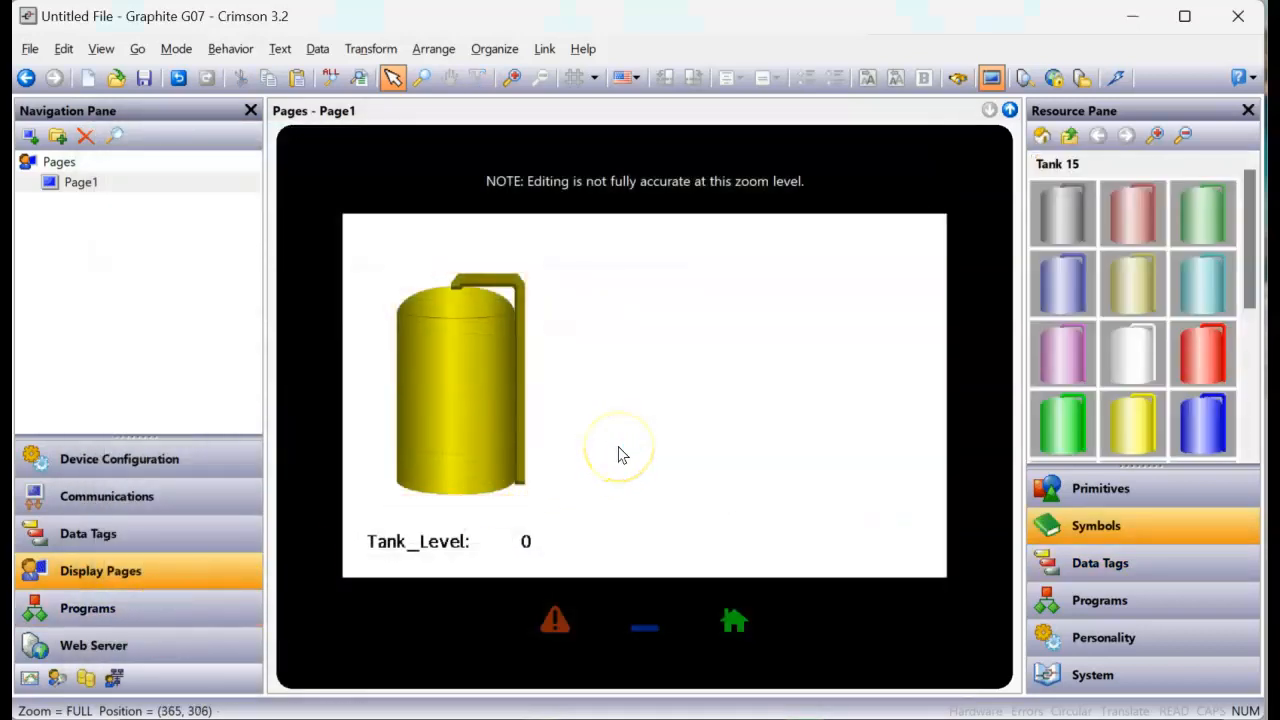
click(1115, 78)
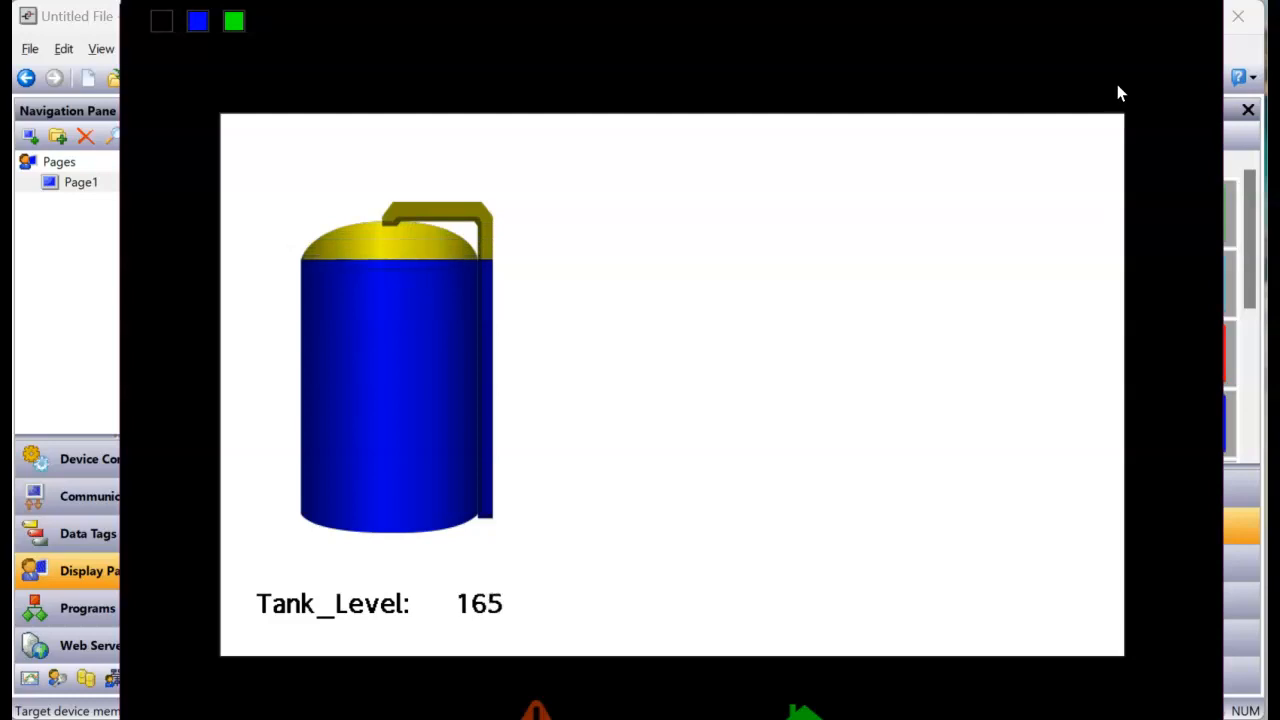
click(75, 358)
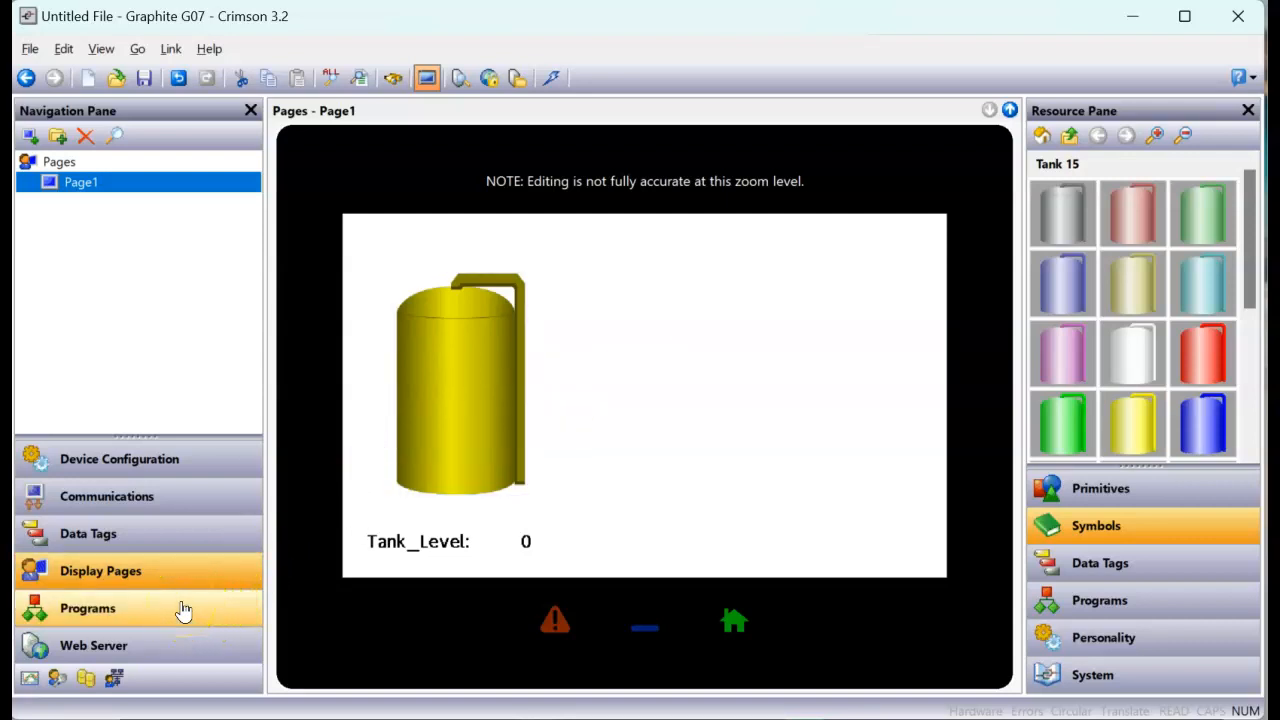
- Open Program1 and write the condition if(Tank_Level > 175) in its program code, inserting the Tank_Level tag
click(183, 610)
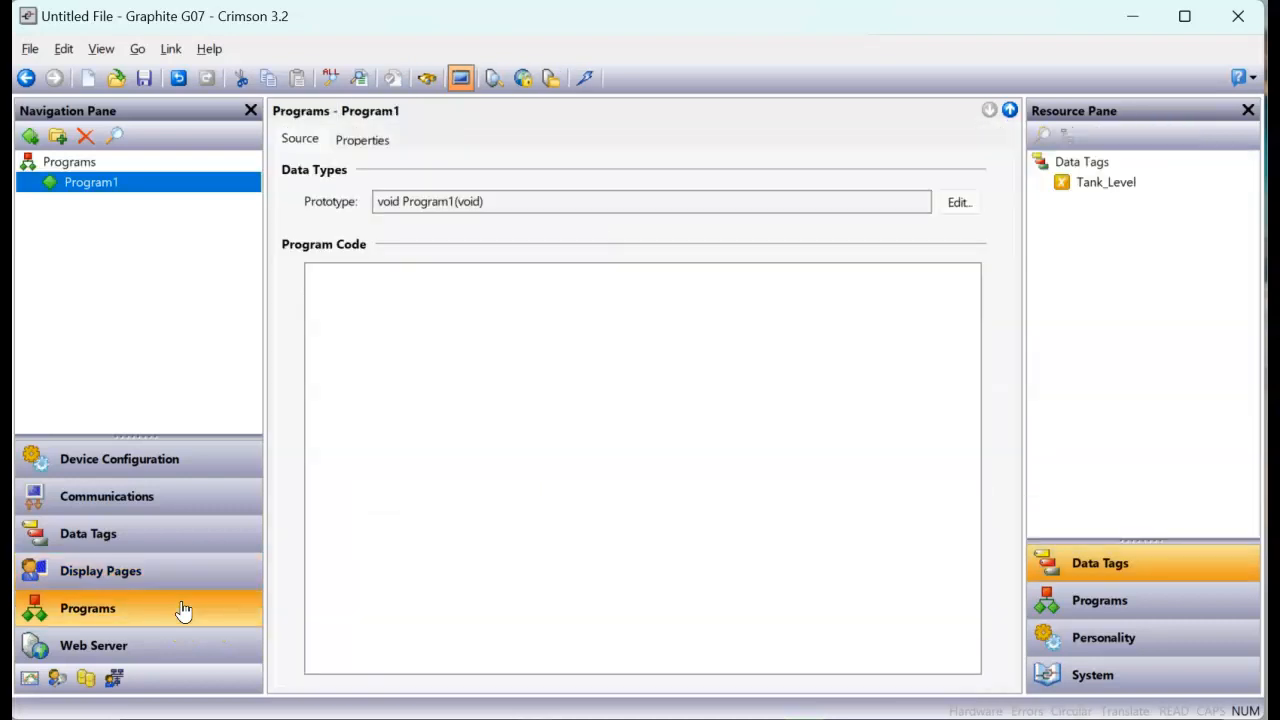
click(314, 543)
click(511, 451)
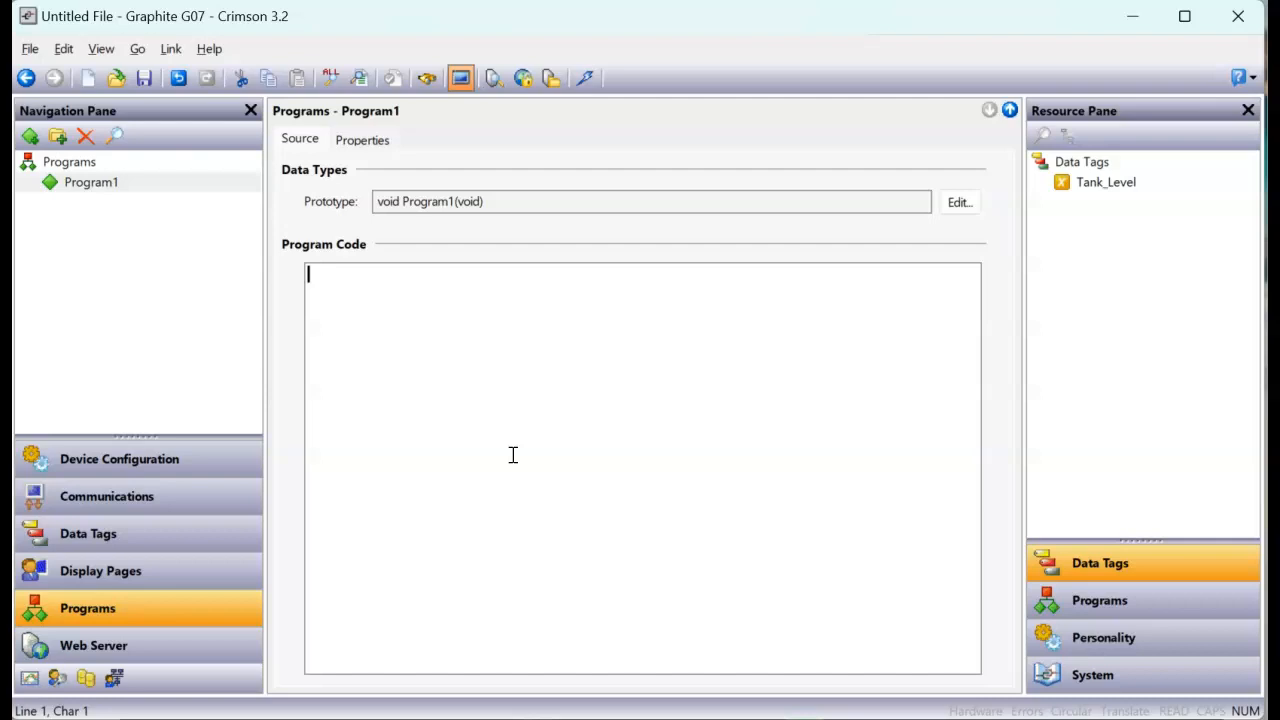
text(if)
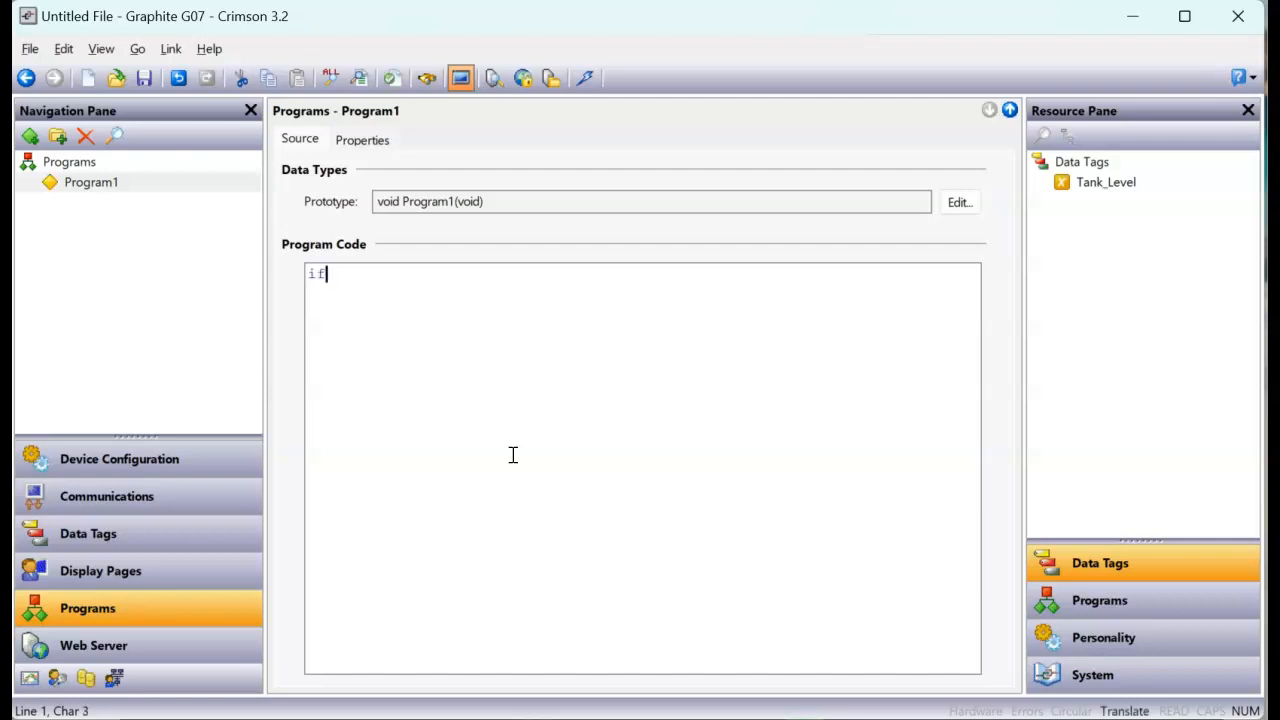
text(()
drag(1106, 188, 529, 291)
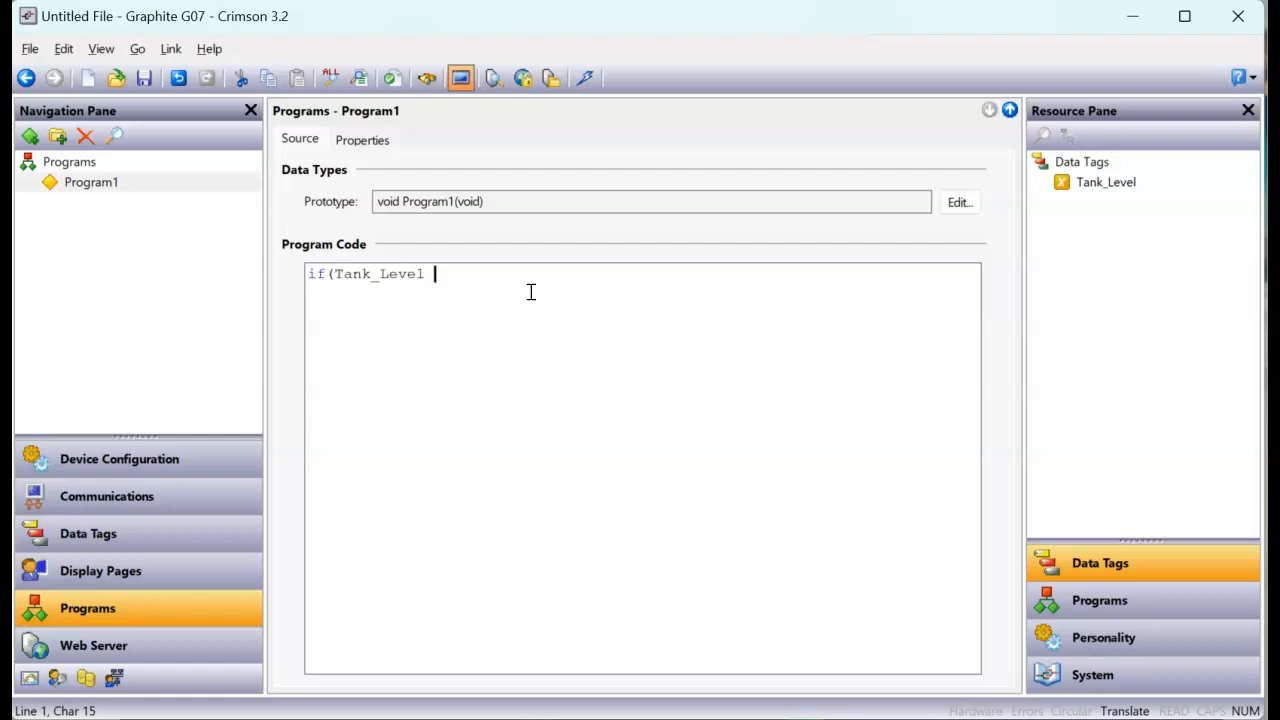
text(> 175))
- Below the condition, add an indented opening brace and the comment //Open the Valve
key(Return)
key(Tab)
text({)
key(Return)
text(//Turn)
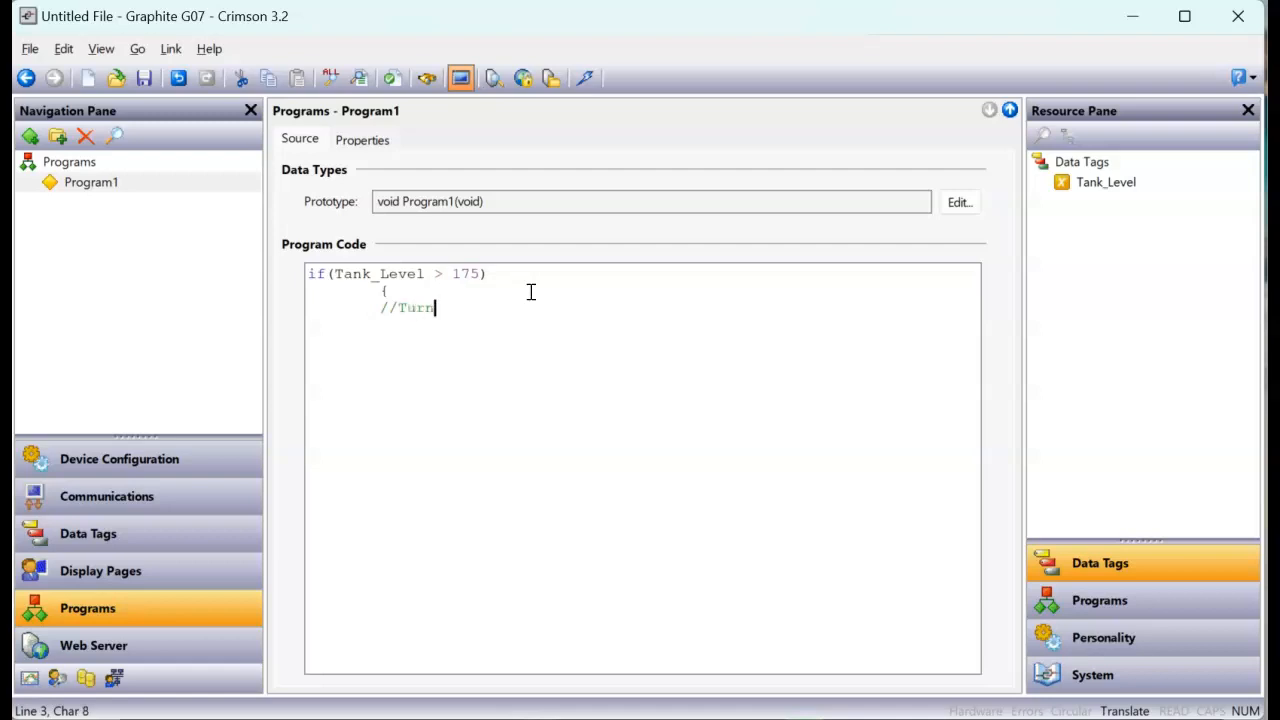
key(BackSpace)
key(BackSpace)
key(BackSpace)
key(BackSpace)
key(BackSpace)
text(Open the Valve)
key(Return)
- Add the statement Valve = 1; under the comment, close the block with a brace, and leave a blank line after it
text(Valve )
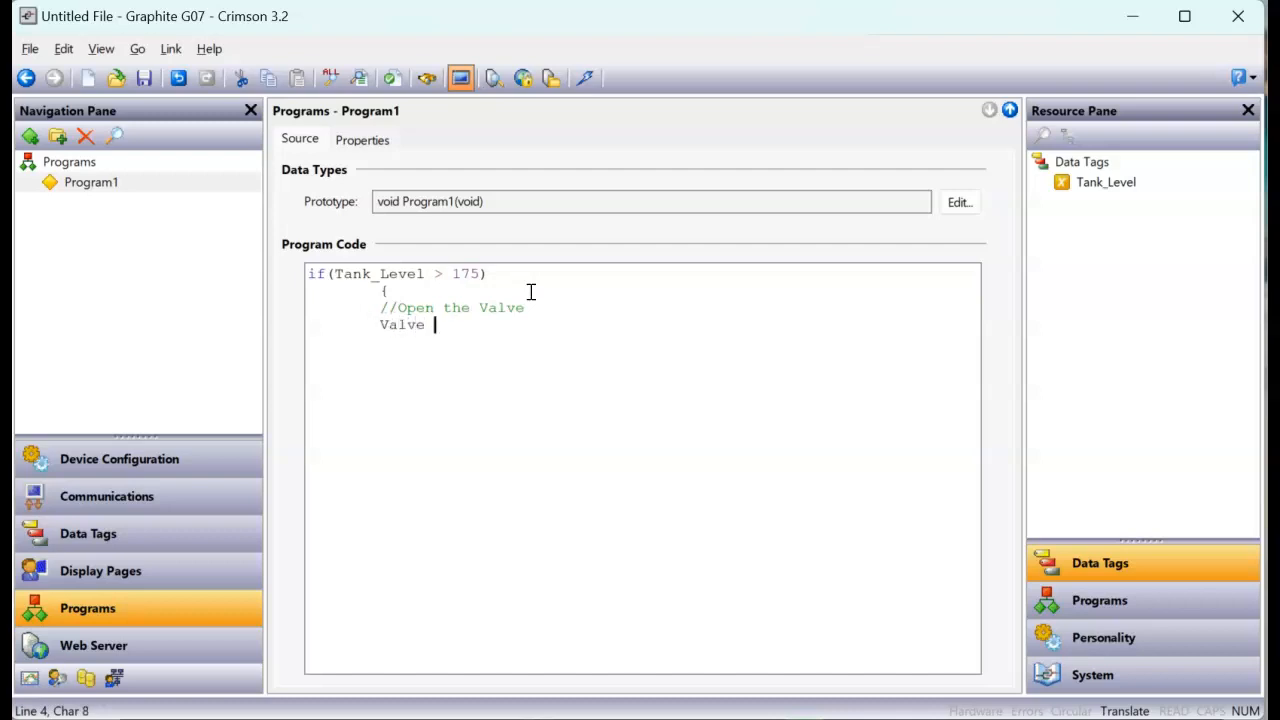
text(= 1;)
click(513, 275)
click(500, 330)
key(Return)
text(})
key(Return)
key(Return)
key(BackSpace)
drag(563, 286, 391, 288)
drag(606, 342, 403, 342)
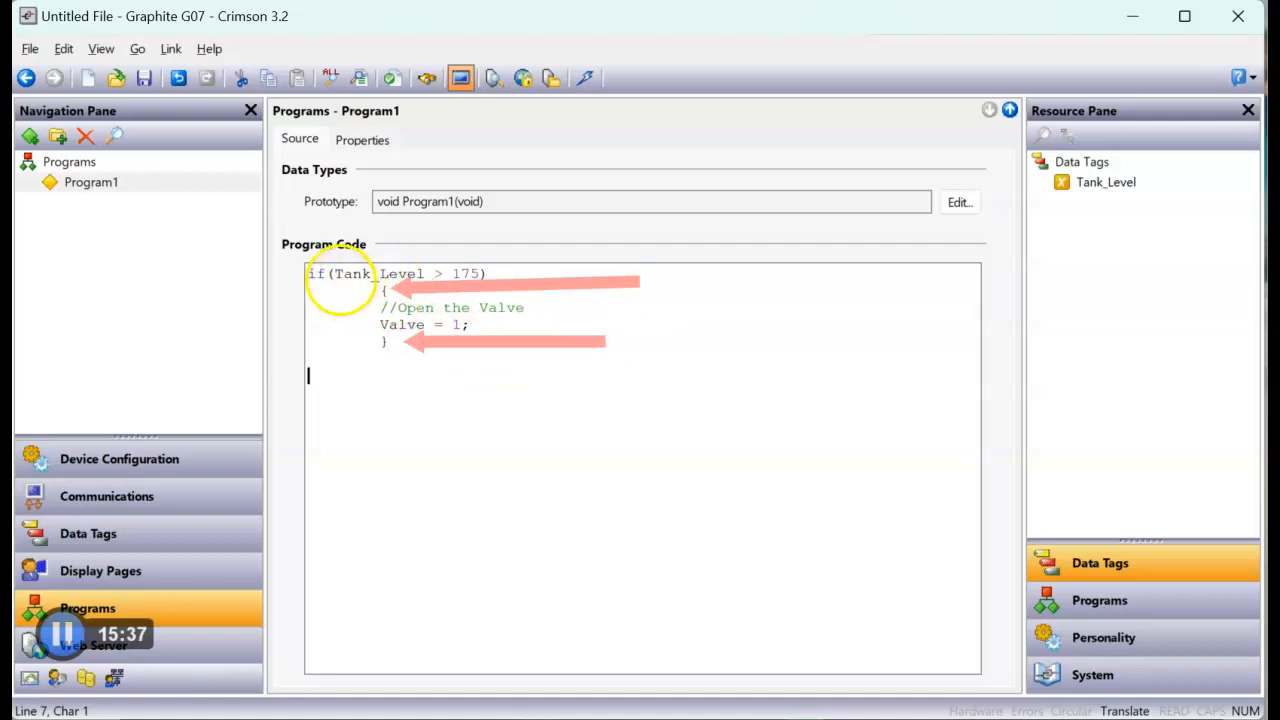
drag(335, 274, 465, 274)
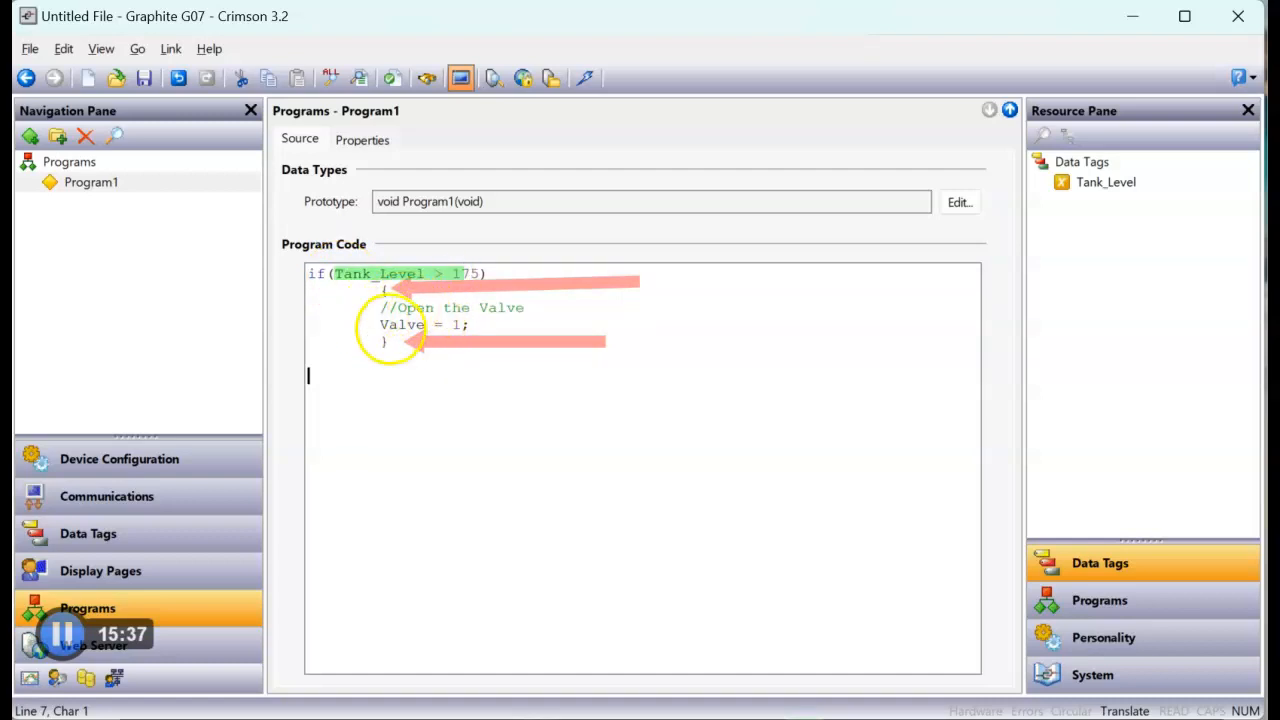
key(Escape)
- Start a second block with if(Tank_Level < 25), an indented opening brace and the comment //Turn ON the Pump
click(425, 403)
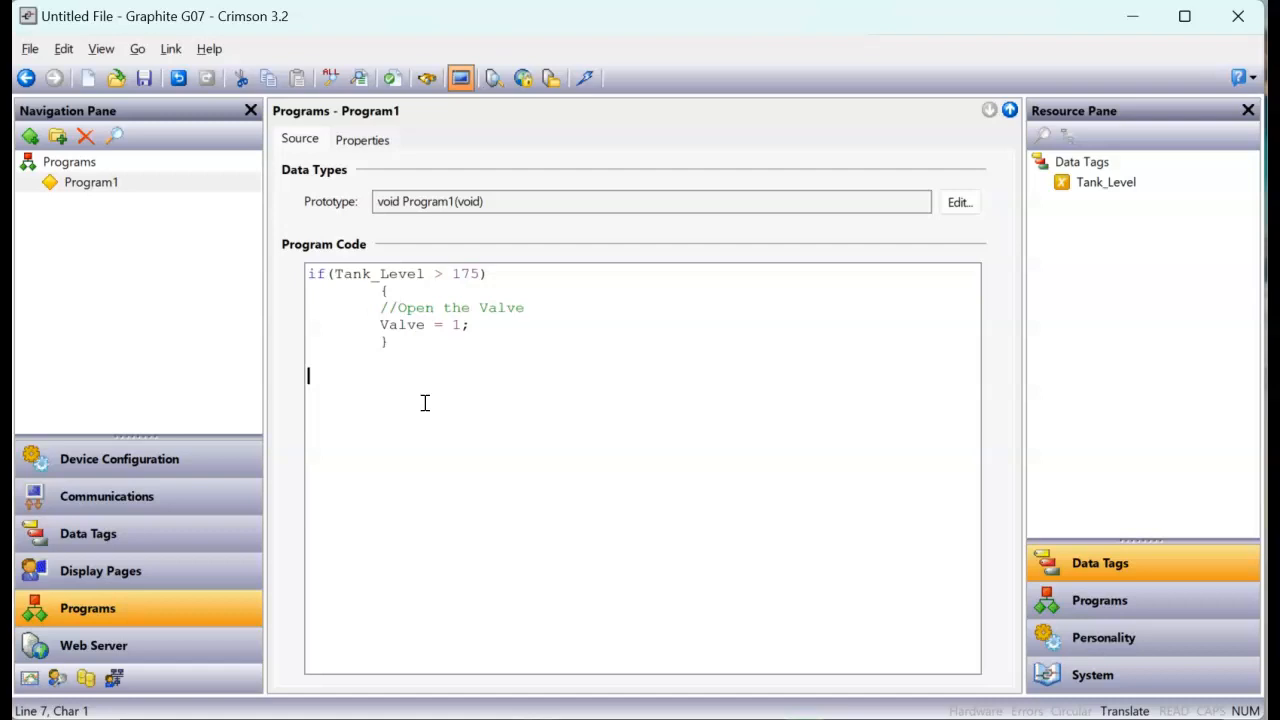
text(if()
drag(1090, 188, 432, 392)
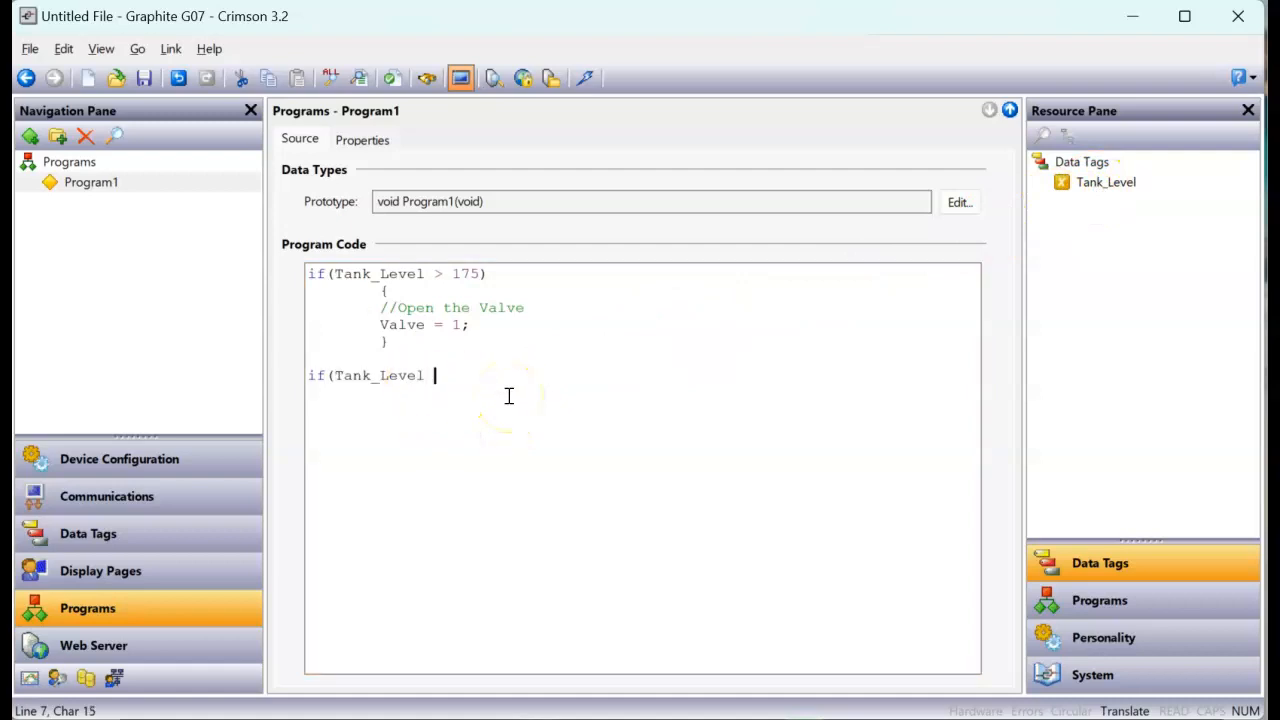
text(< 25))
key(Return)
key(Tab)
text({)
key(Return)
text(//Turn ON)
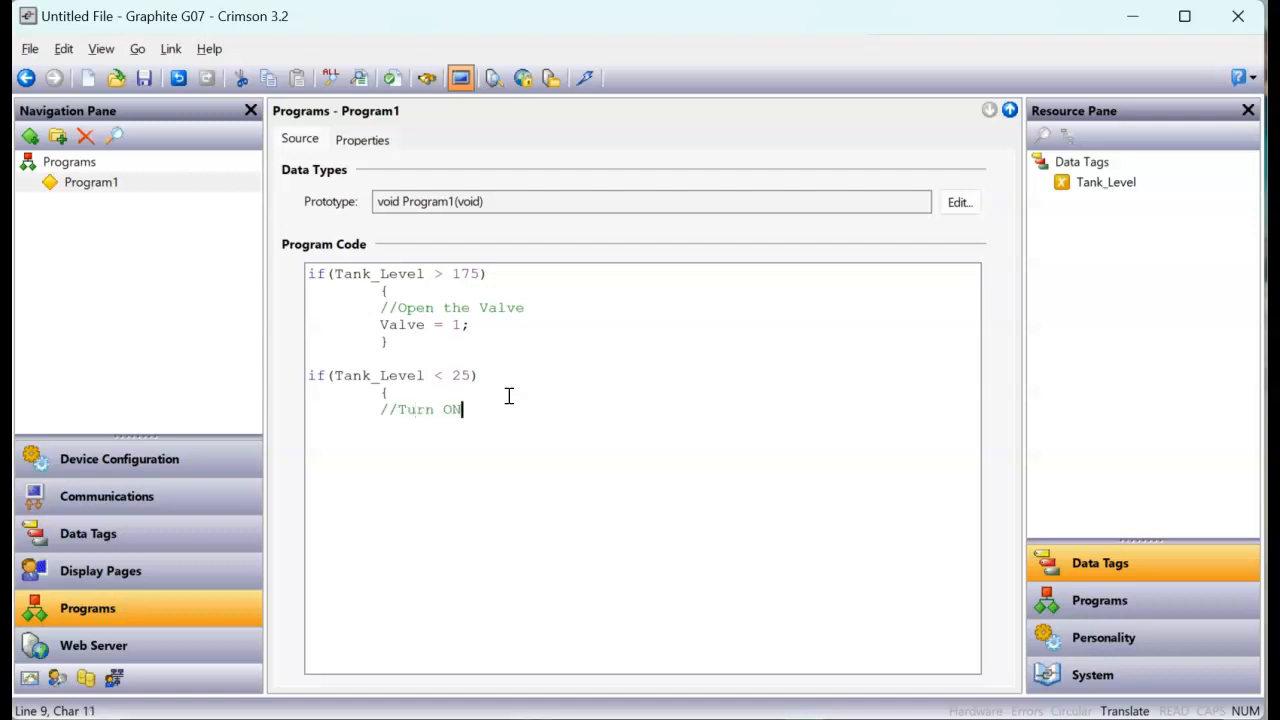
text( the Pump)
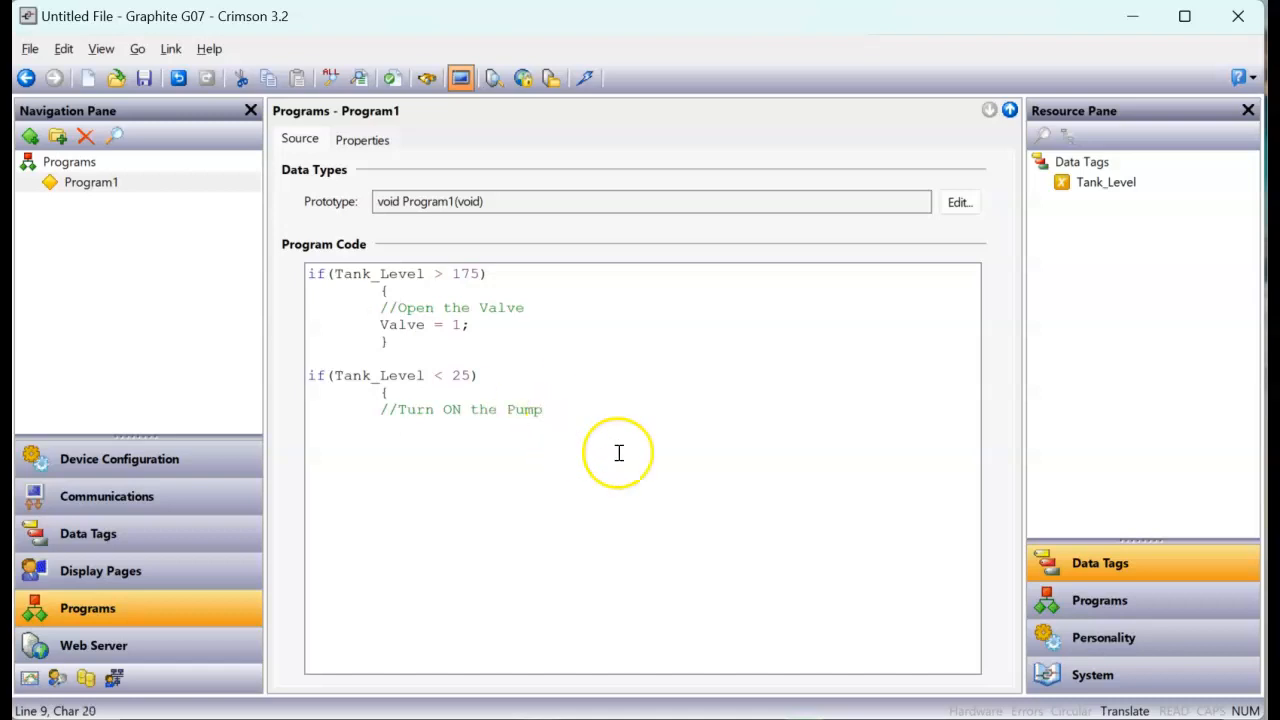
- Add the statement Pump = 1; under the pump comment and close the second block with a brace
key(Return)
text(P)
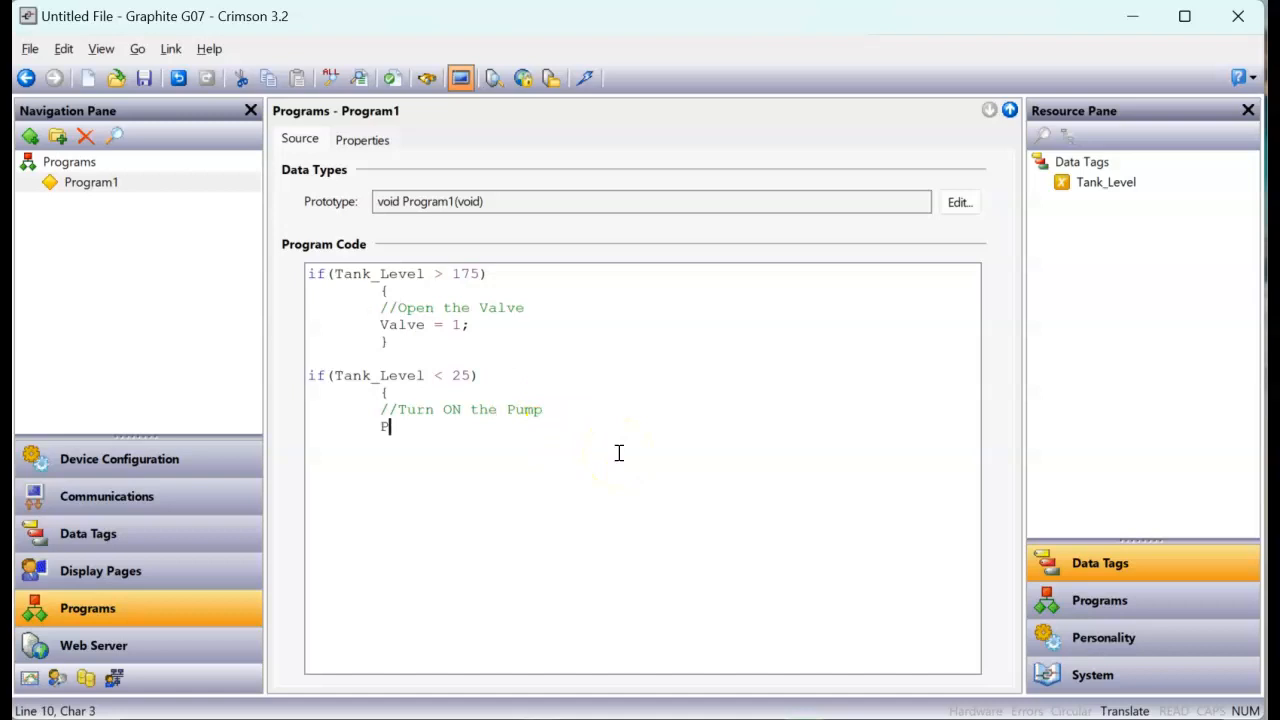
text(ump = 1;)
key(Return)
text(})
key(Return)
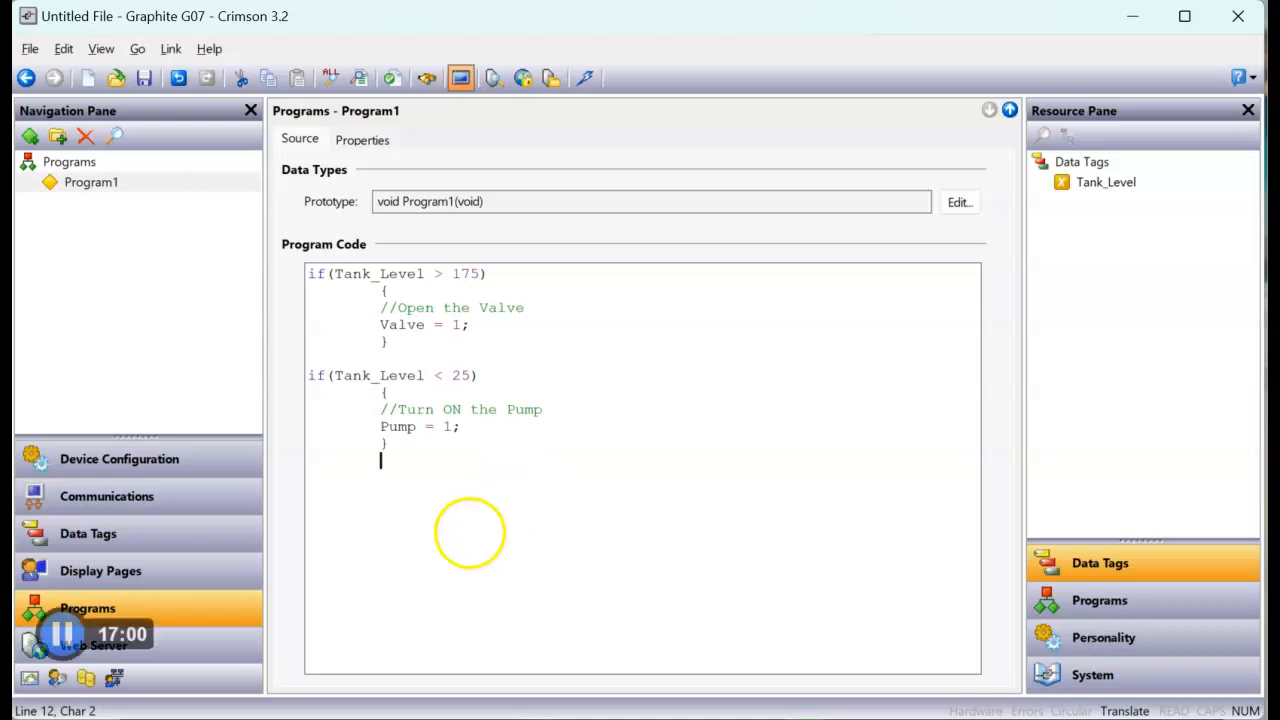
mouse_move(528, 278)
mouse_down()
mouse_move(443, 477)
mouse_move(448, 581)
mouse_up()
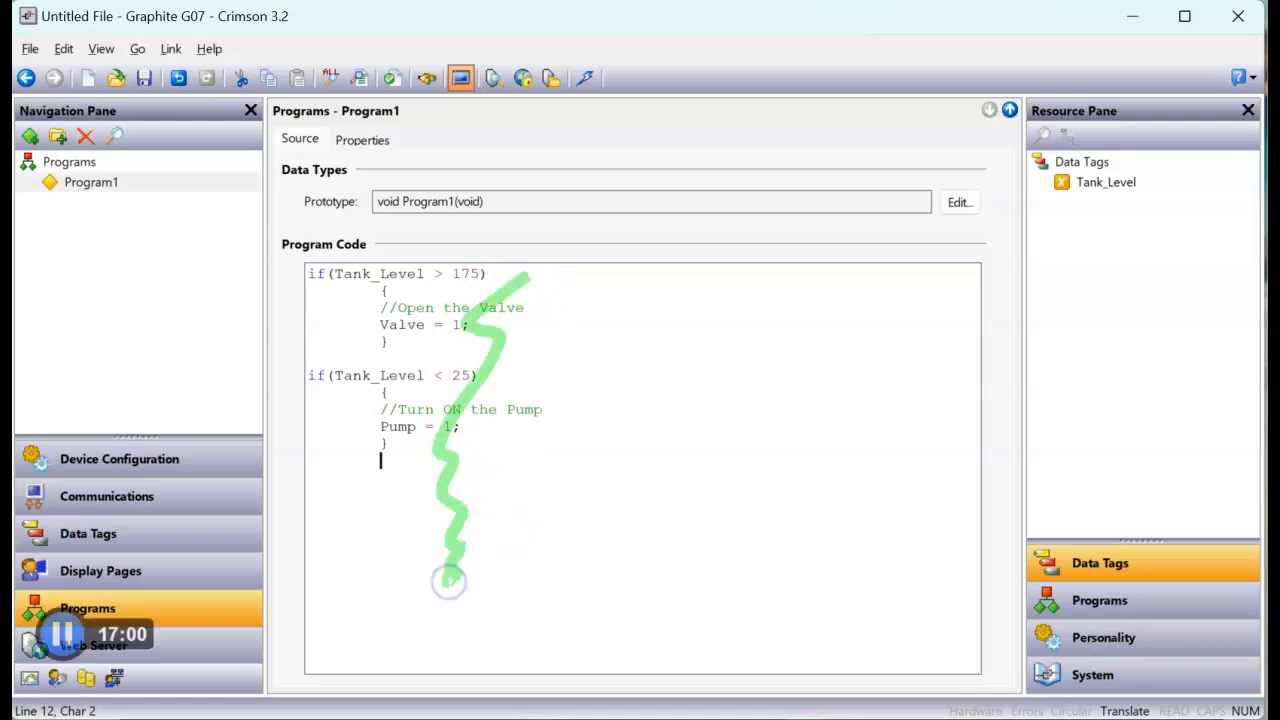
mouse_move(405, 520)
mouse_down()
mouse_move(106, 271)
mouse_move(62, 198)
mouse_up()
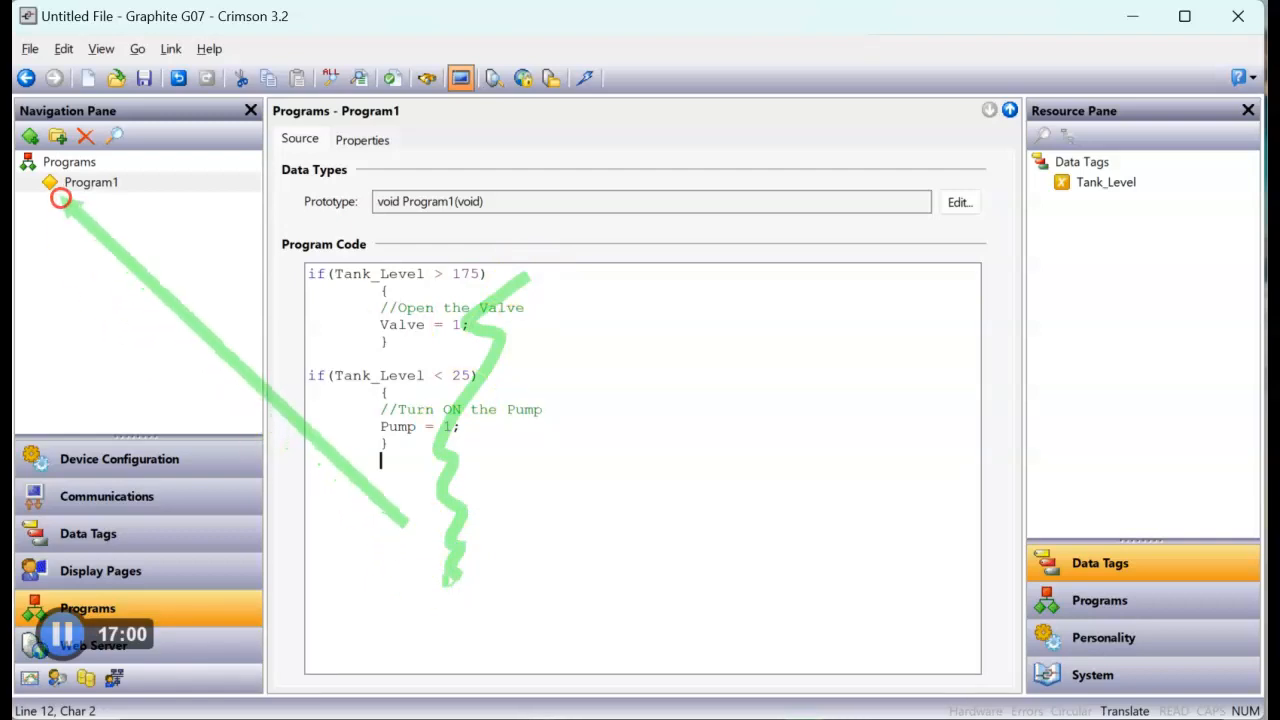
mouse_move(590, 335)
mouse_down()
mouse_move(597, 362)
mouse_move(994, 694)
mouse_move(1089, 703)
mouse_move(926, 619)
mouse_up()
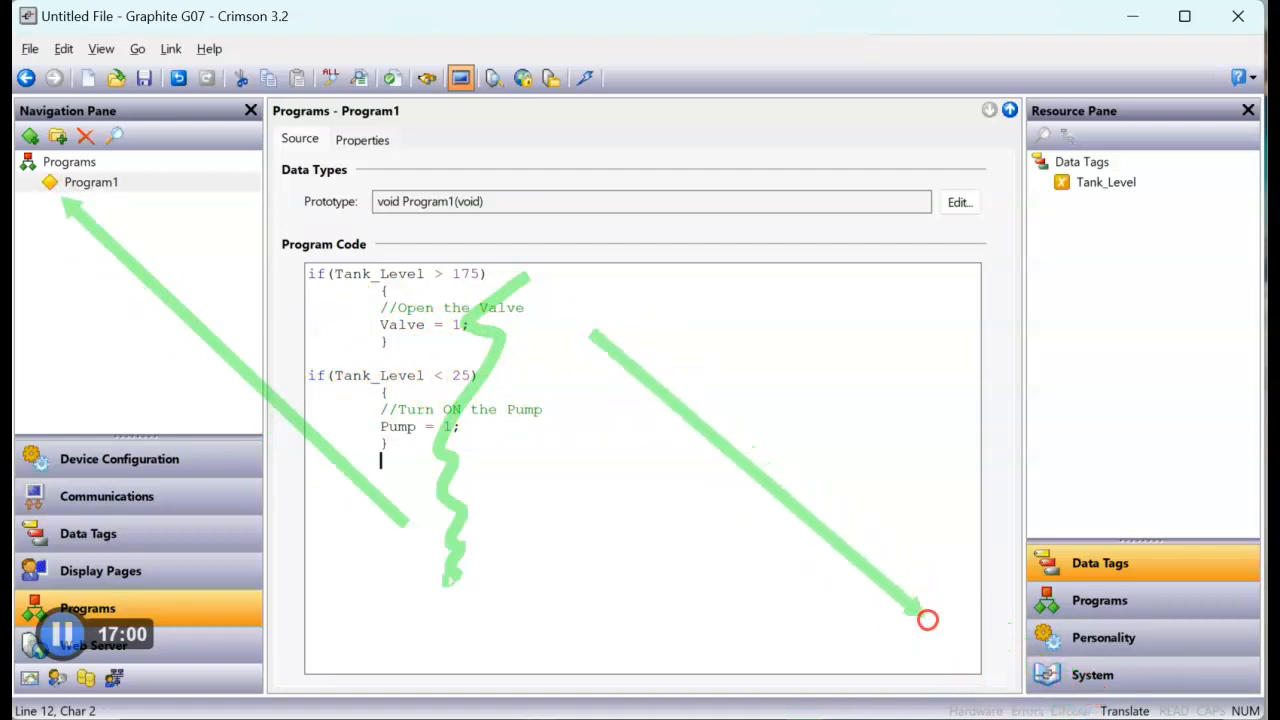
key(Escape)
key(ctrl+2)
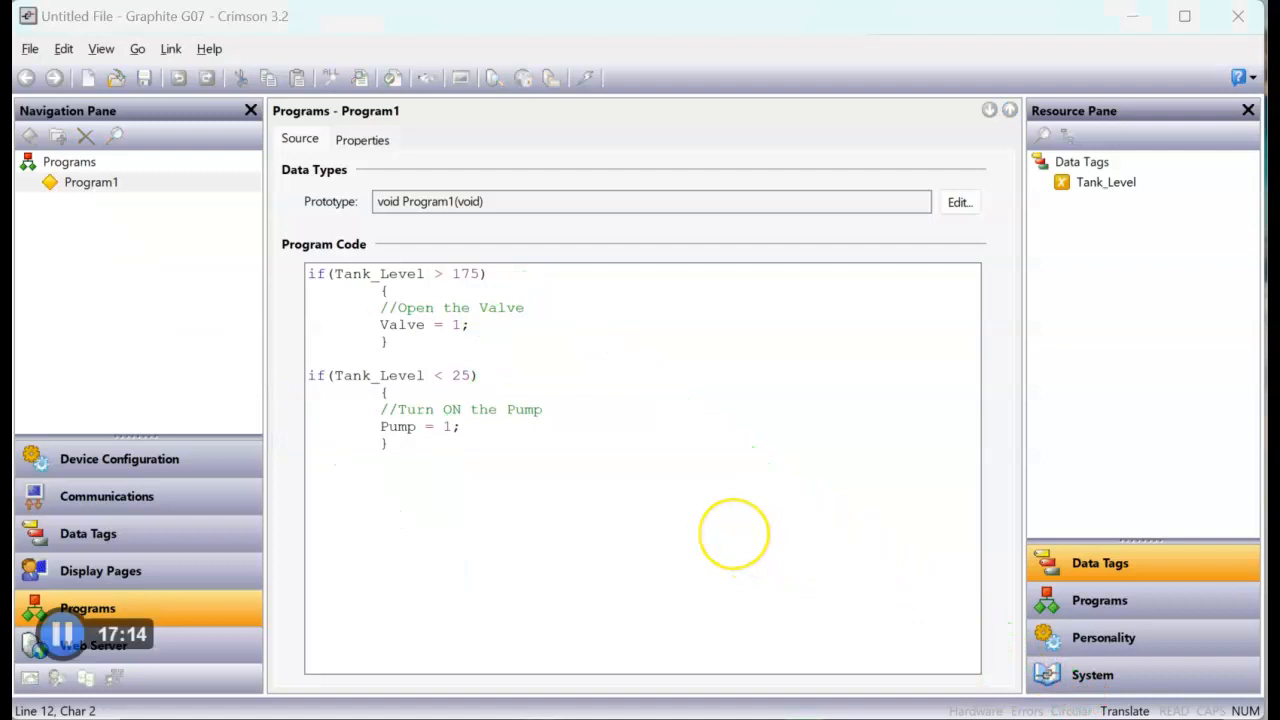
mouse_move(618, 438)
mouse_down()
mouse_move(1009, 251)
mouse_move(1069, 209)
mouse_move(1049, 311)
mouse_move(1051, 217)
mouse_move(1031, 334)
mouse_move(1054, 189)
mouse_move(1051, 303)
mouse_move(1054, 214)
mouse_move(1037, 306)
mouse_move(1049, 237)
mouse_move(1029, 257)
mouse_move(1037, 284)
mouse_move(749, 349)
mouse_move(494, 363)
mouse_move(474, 349)
mouse_move(457, 434)
mouse_move(569, 340)
mouse_move(1071, 206)
mouse_move(1054, 362)
mouse_move(1066, 211)
mouse_move(1057, 306)
mouse_move(1061, 288)
mouse_move(669, 386)
mouse_move(537, 363)
mouse_move(400, 374)
mouse_move(607, 345)
mouse_move(420, 346)
mouse_move(540, 406)
mouse_move(449, 326)
mouse_move(446, 453)
mouse_move(371, 300)
mouse_move(349, 277)
mouse_move(333, 281)
mouse_move(494, 336)
mouse_up()
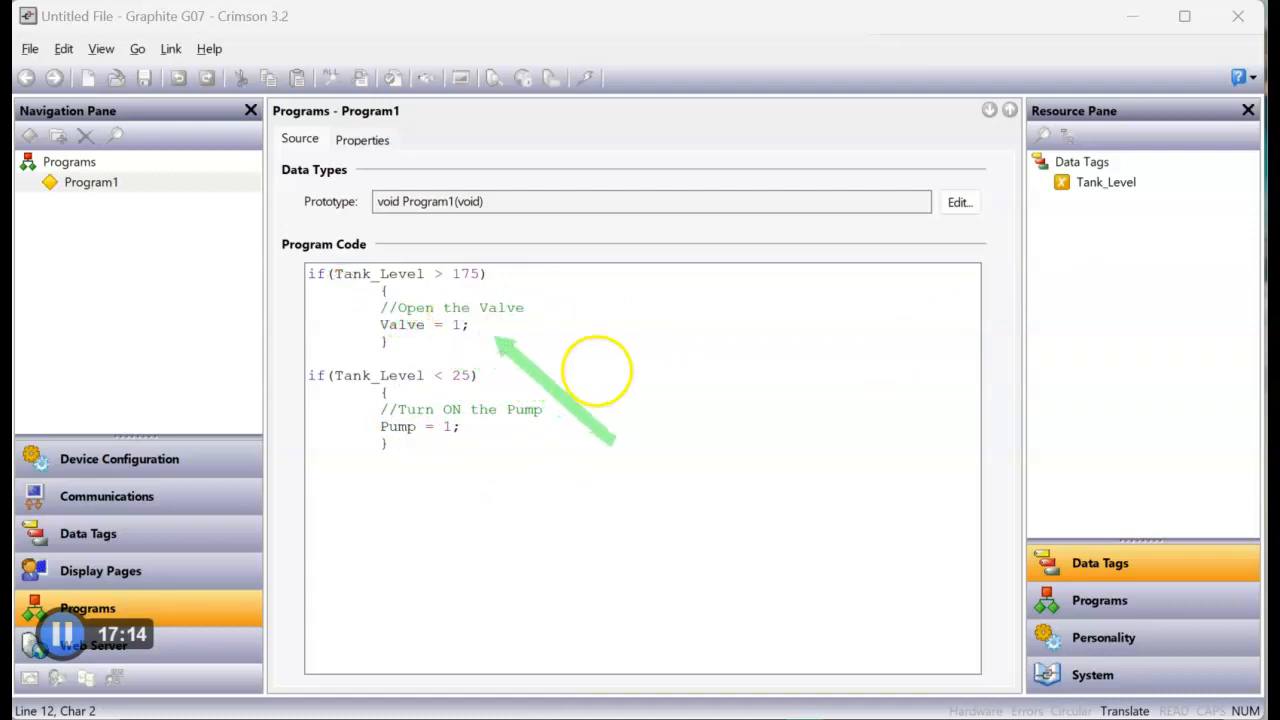
mouse_move(568, 345)
mouse_down()
mouse_move(537, 477)
mouse_move(540, 553)
mouse_up()
mouse_move(497, 520)
mouse_down()
mouse_move(402, 80)
mouse_move(357, 77)
mouse_move(417, 69)
mouse_up()
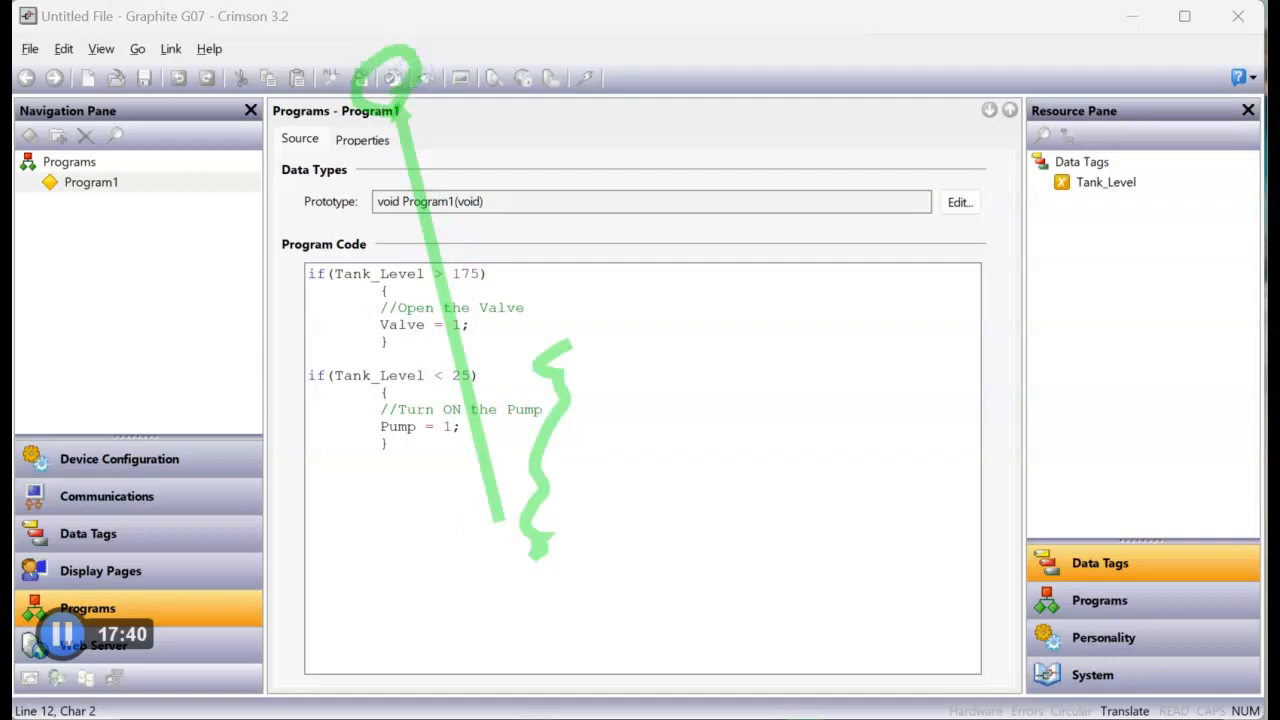
key(Escape)
click(569, 426)
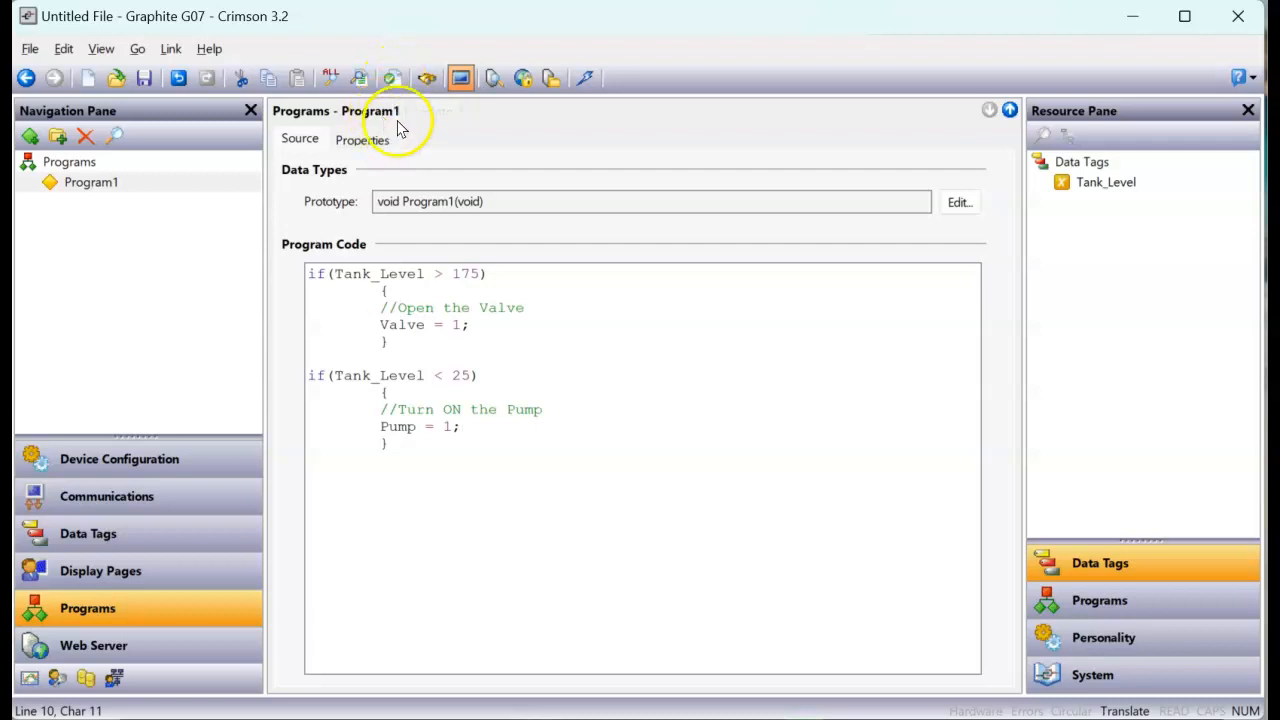
drag(440, 296, 393, 92)
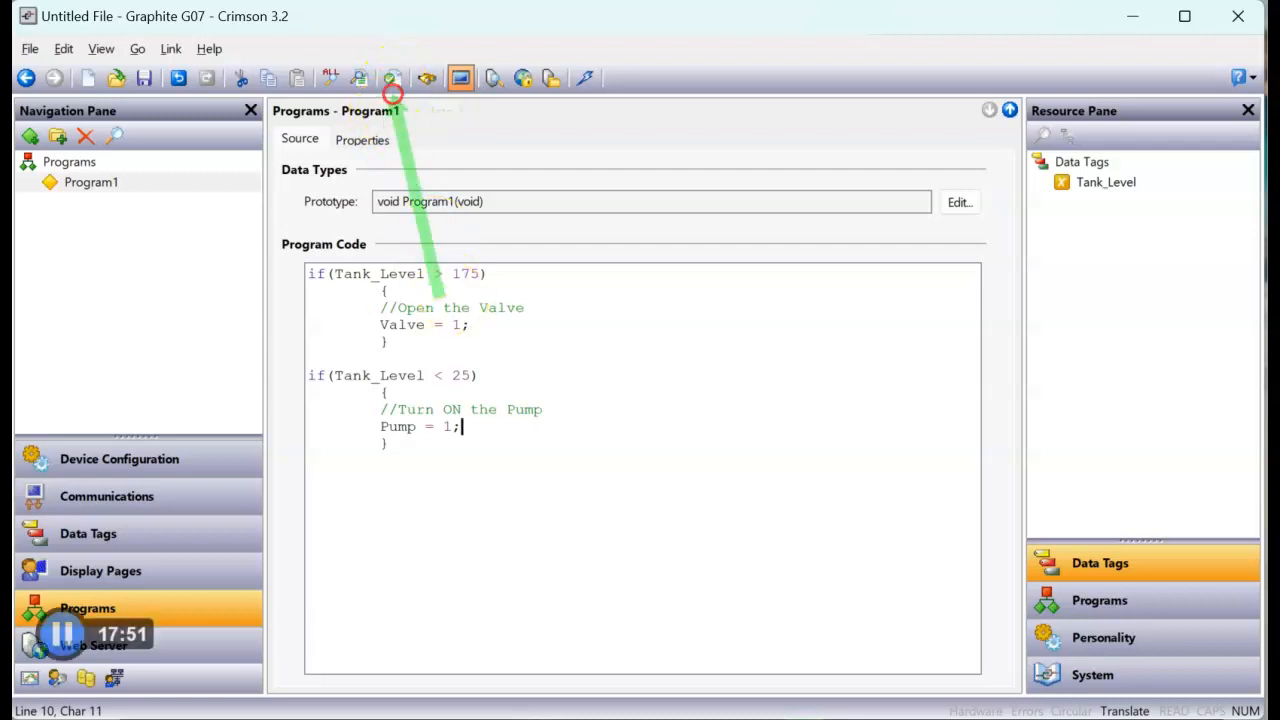
click(548, 390)
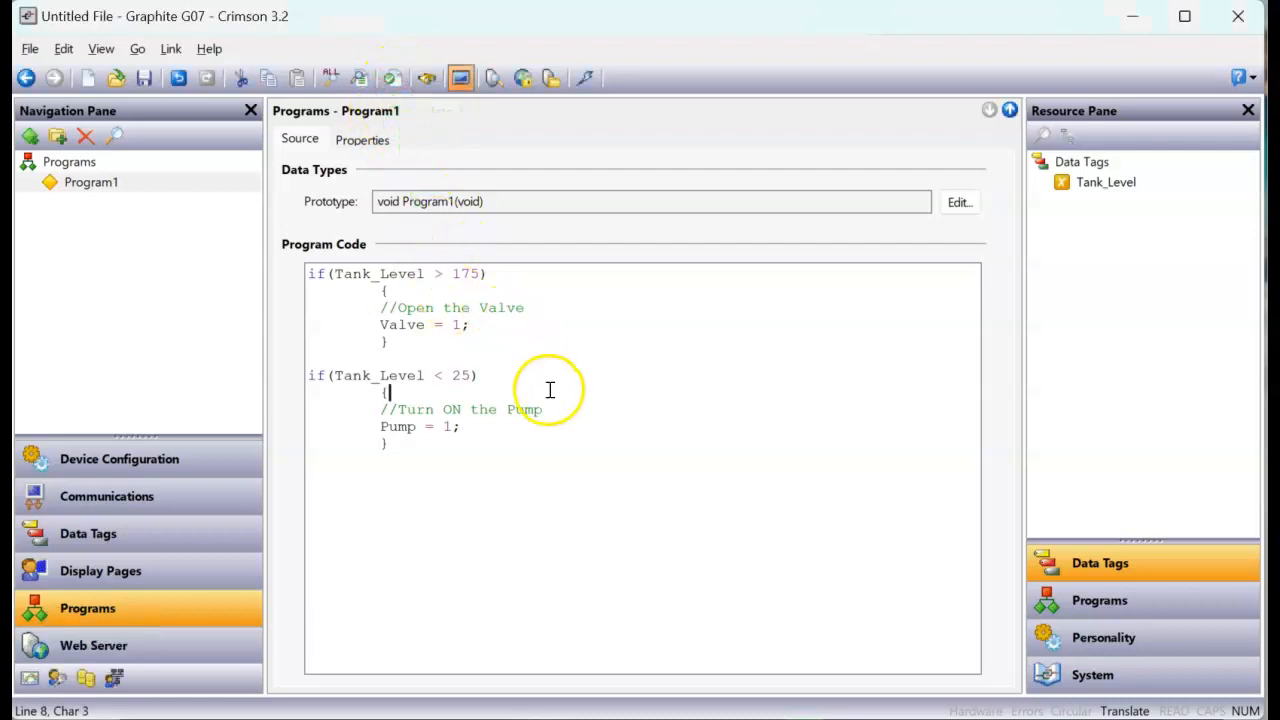
- Translate Program1 and create the missing identifier Valve as a Flag Tag
click(394, 80)
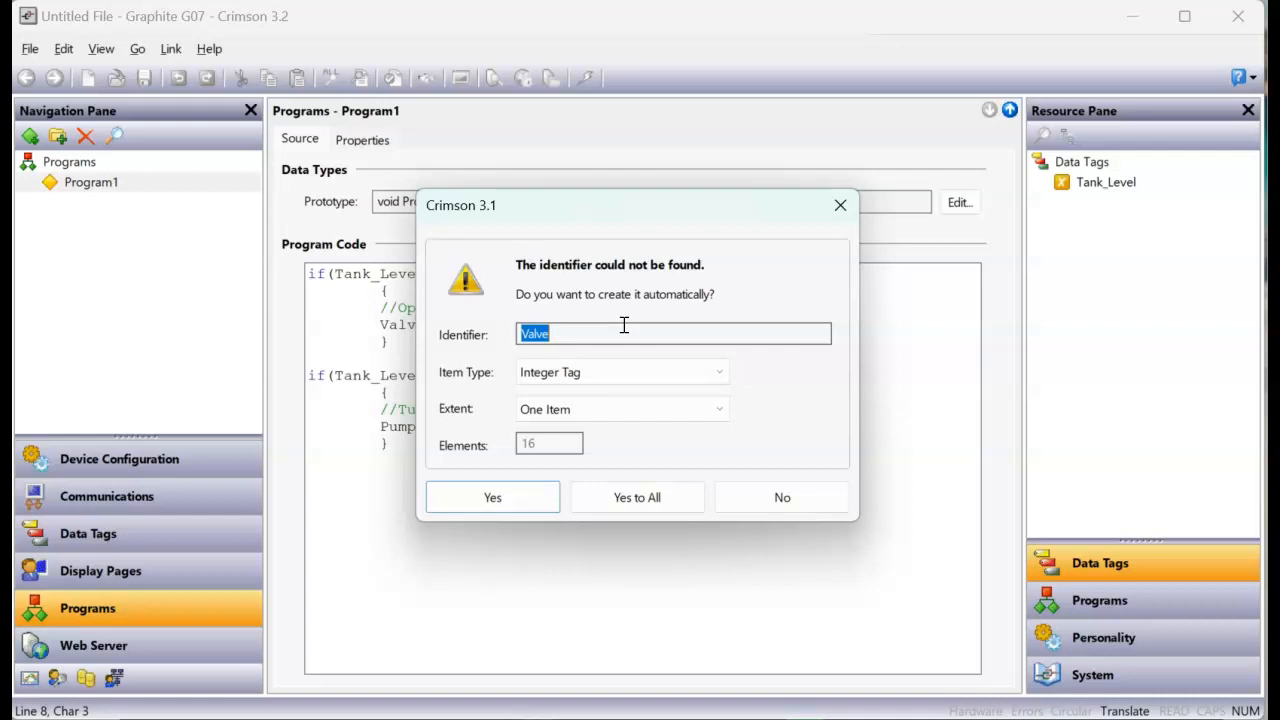
drag(623, 206, 777, 153)
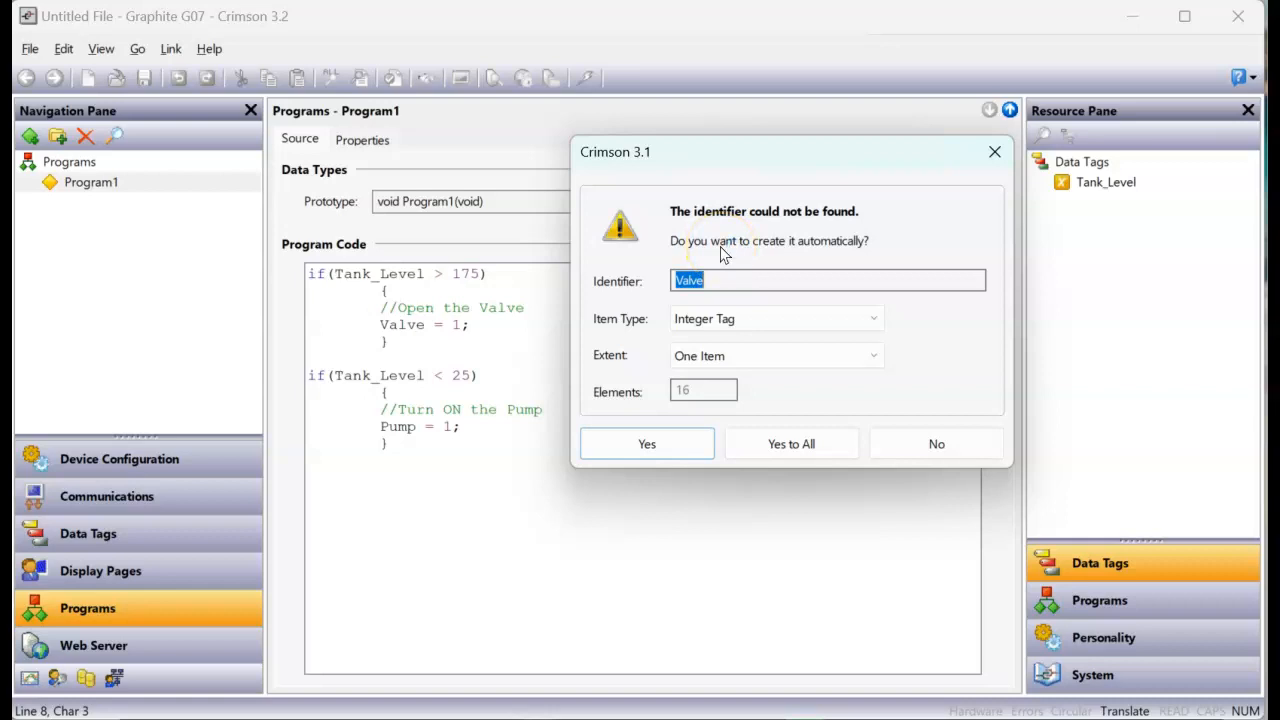
click(750, 320)
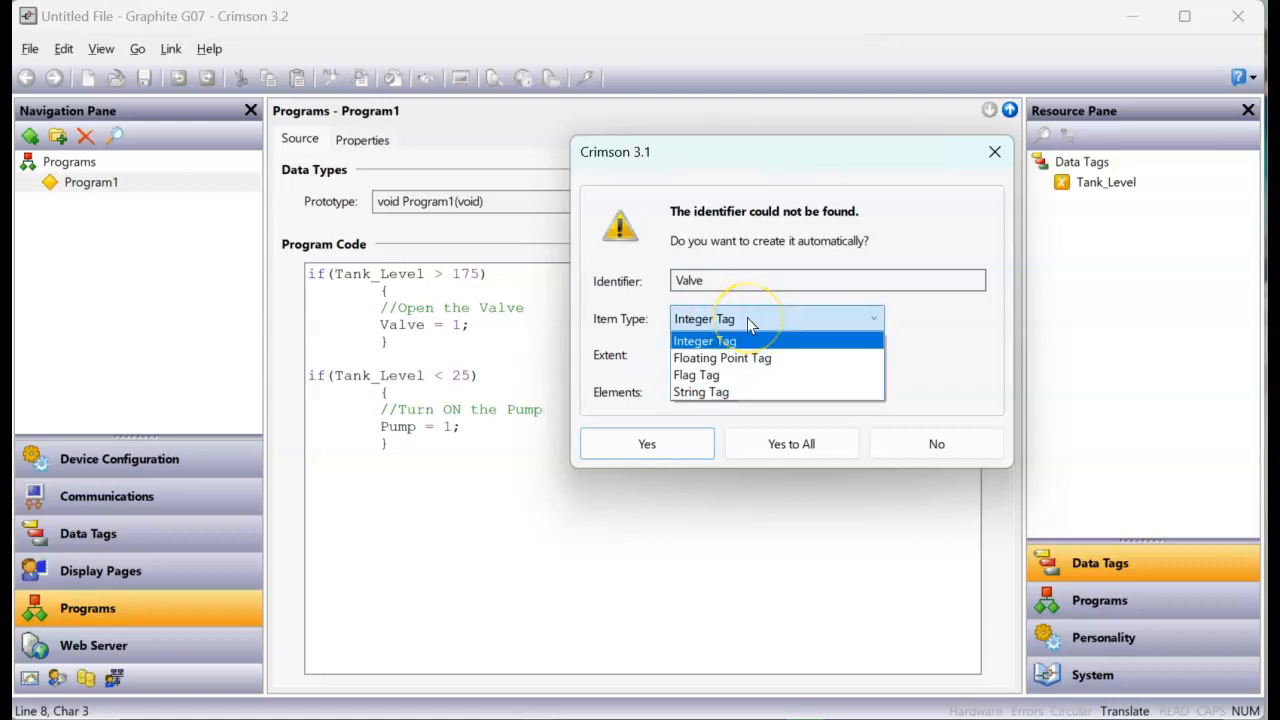
click(749, 318)
click(750, 319)
click(725, 376)
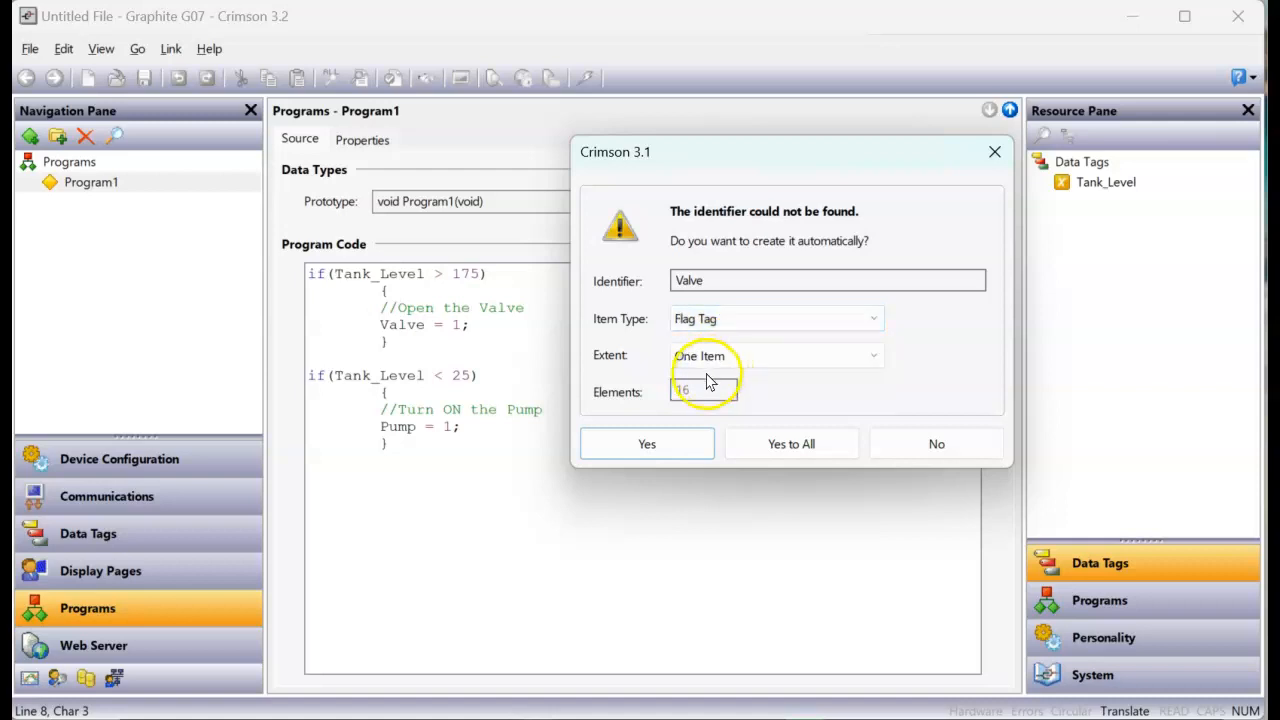
click(667, 447)
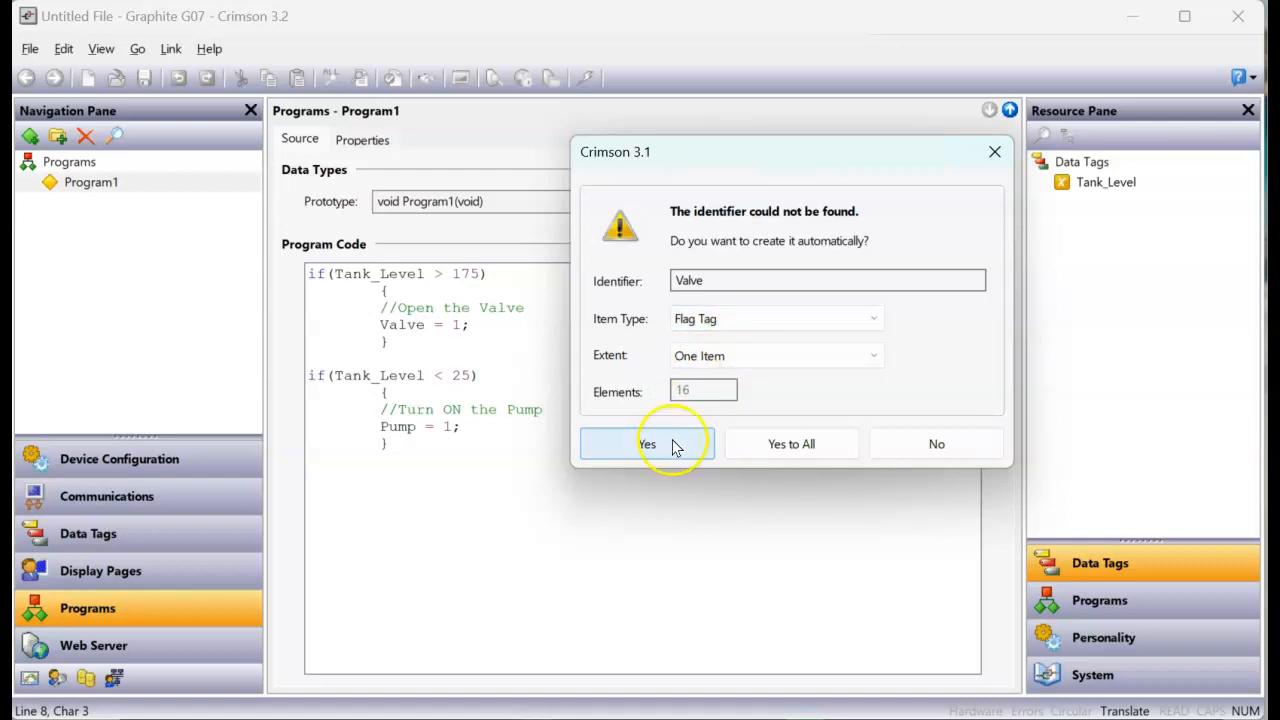
click(700, 443)
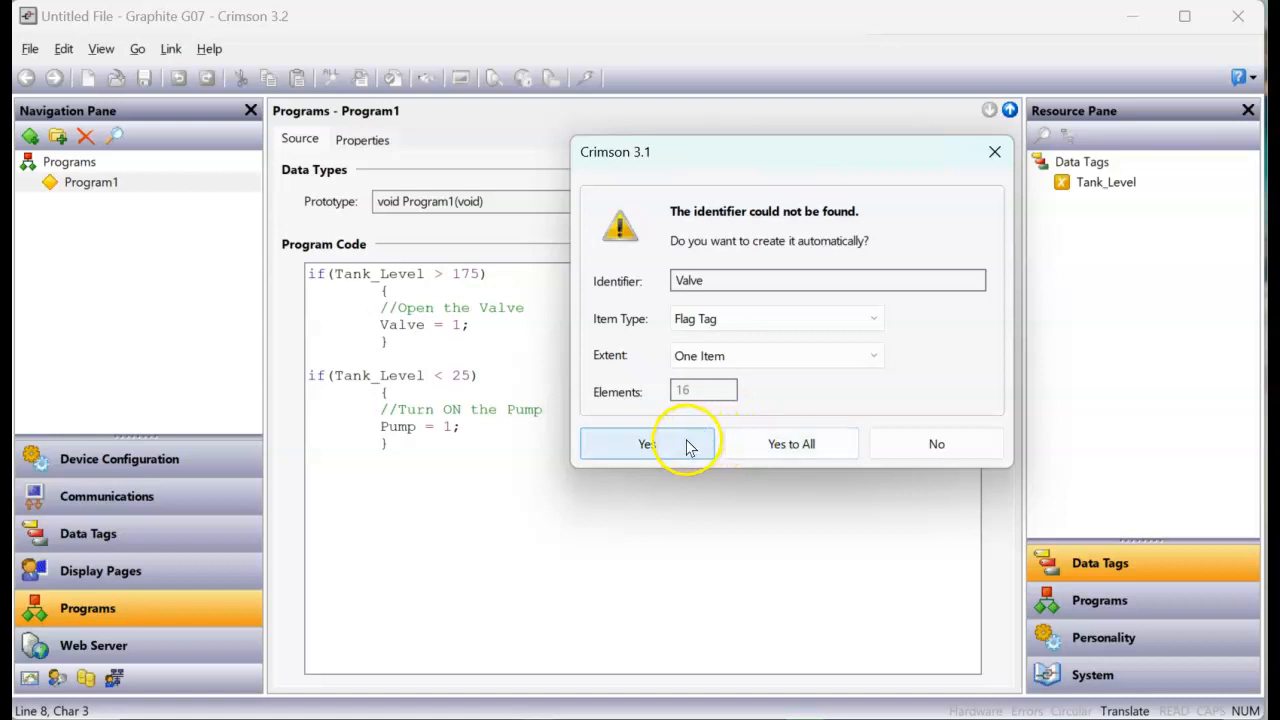
click(687, 447)
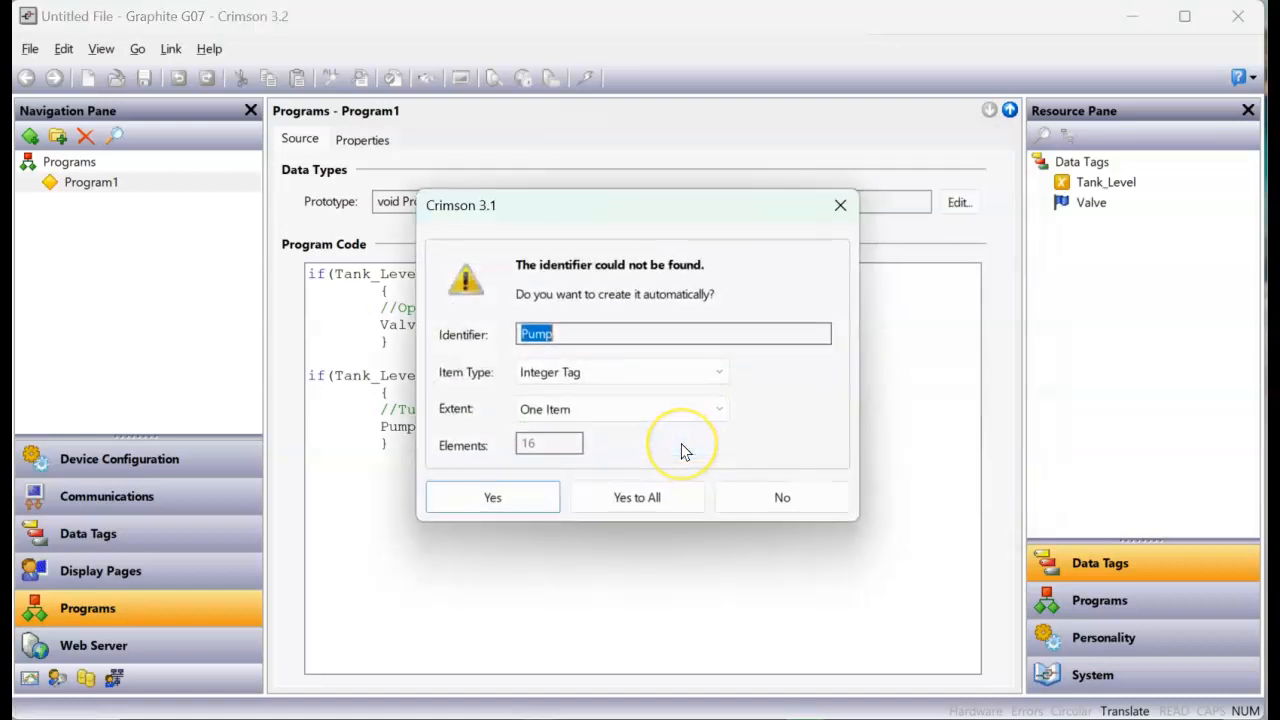
- Create the missing identifier Pump as a Flag Tag
click(645, 374)
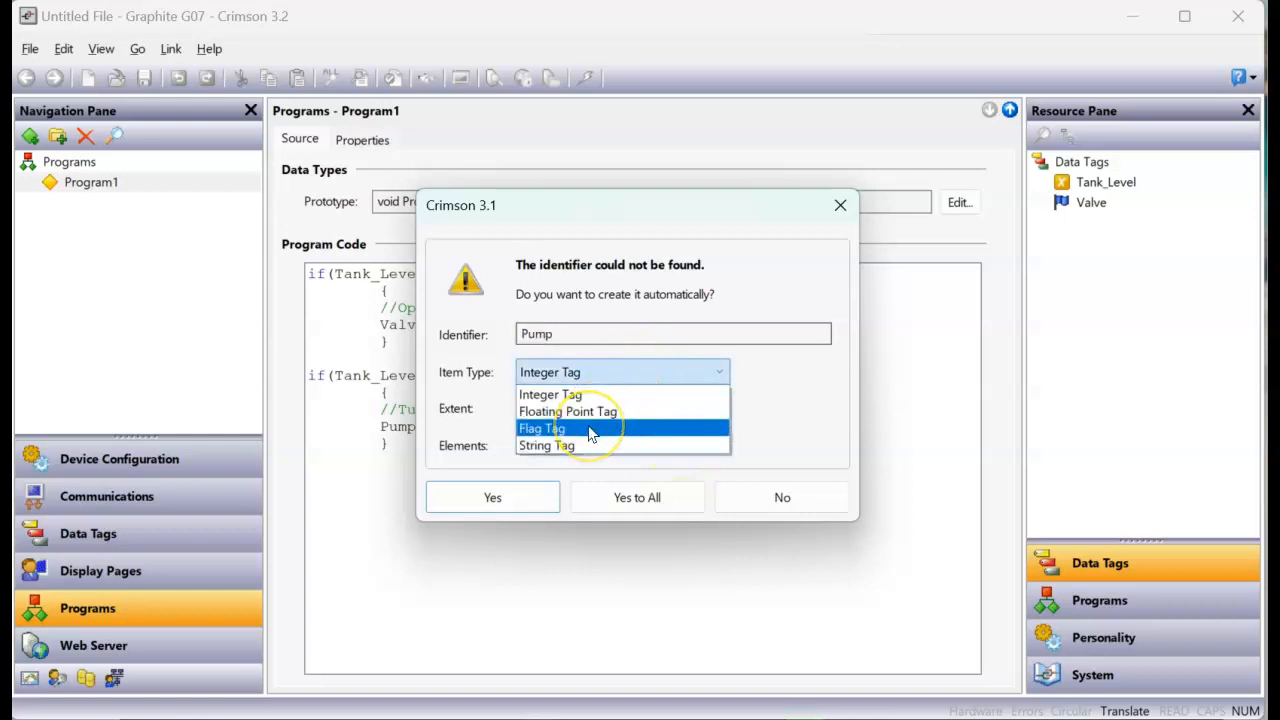
click(590, 428)
click(510, 498)
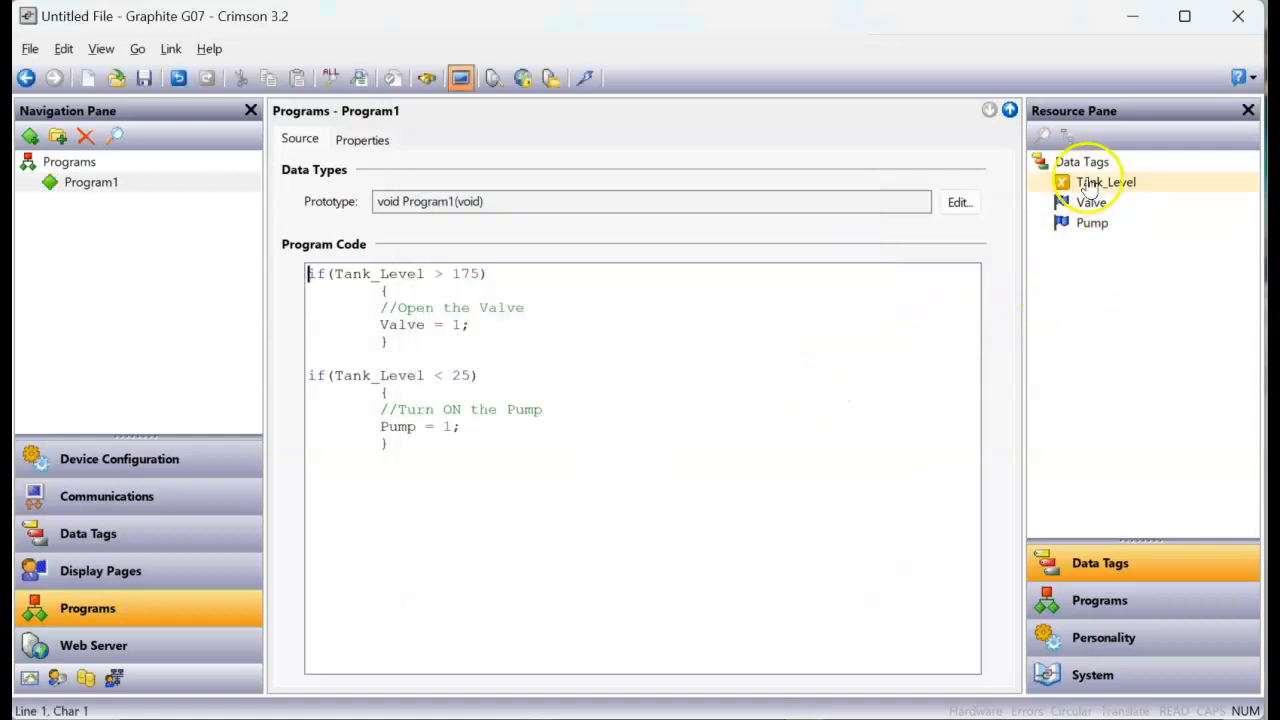
click(932, 317)
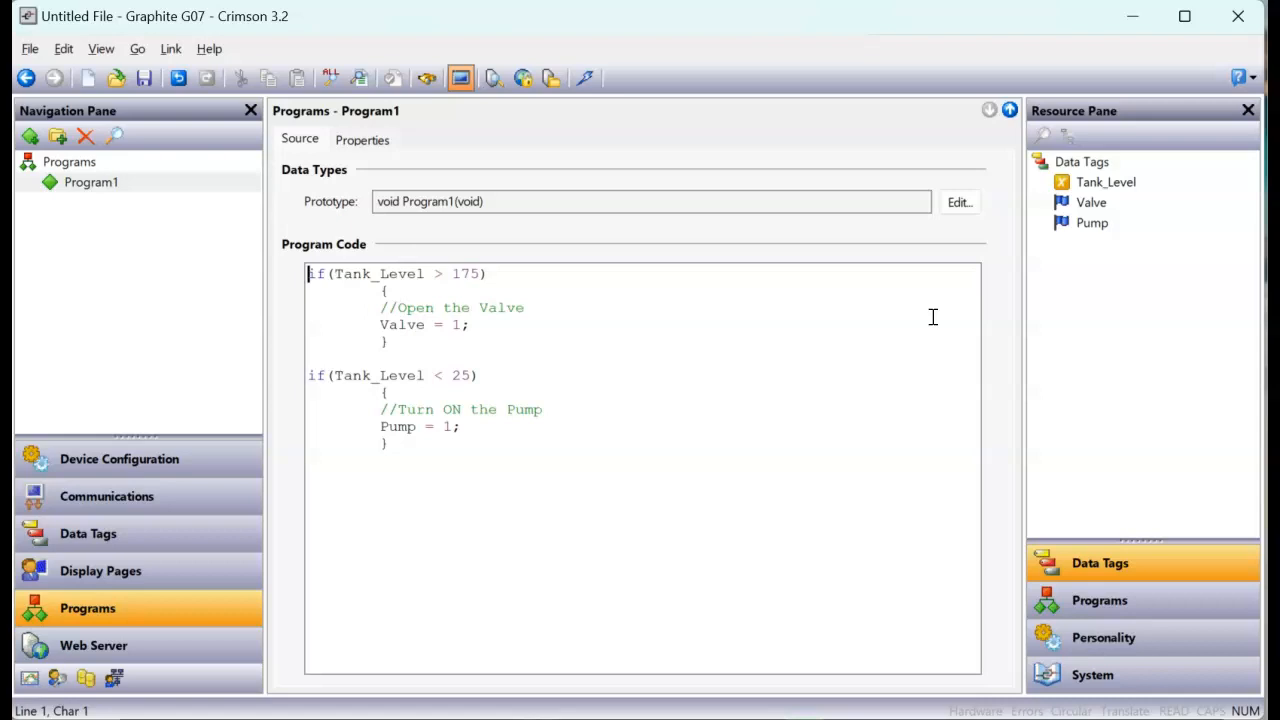
click(634, 443)
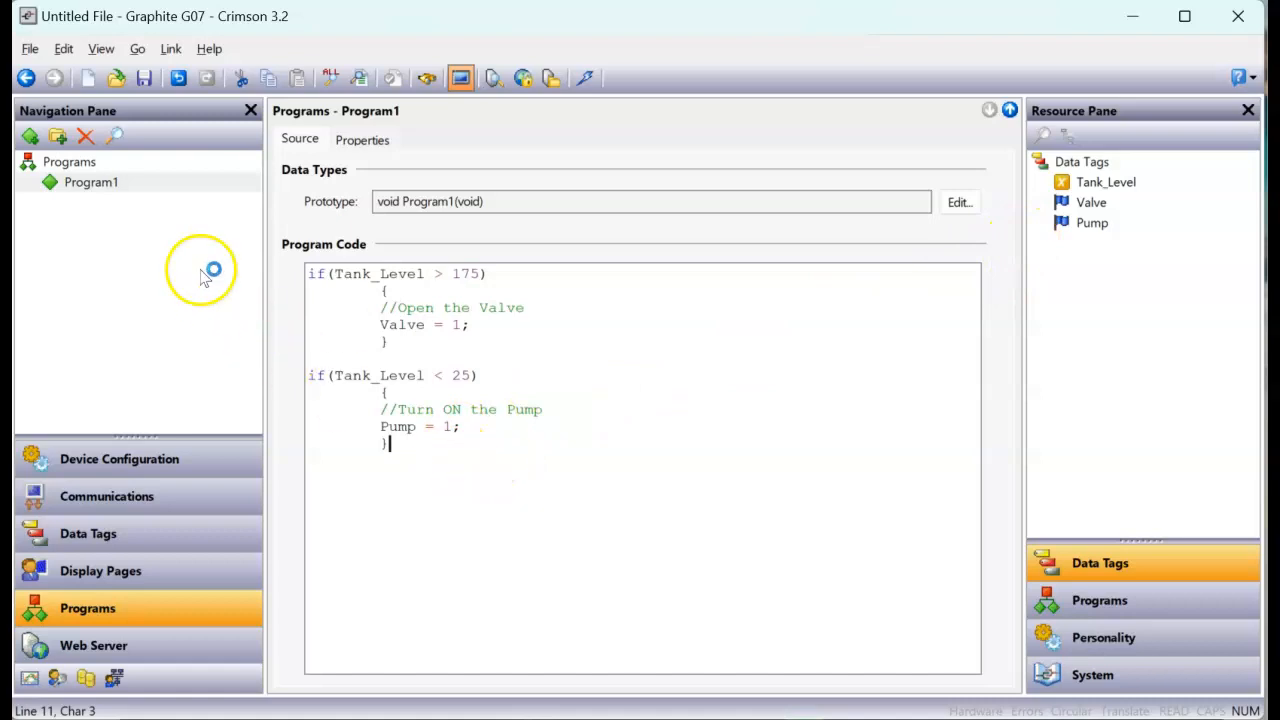
click(96, 189)
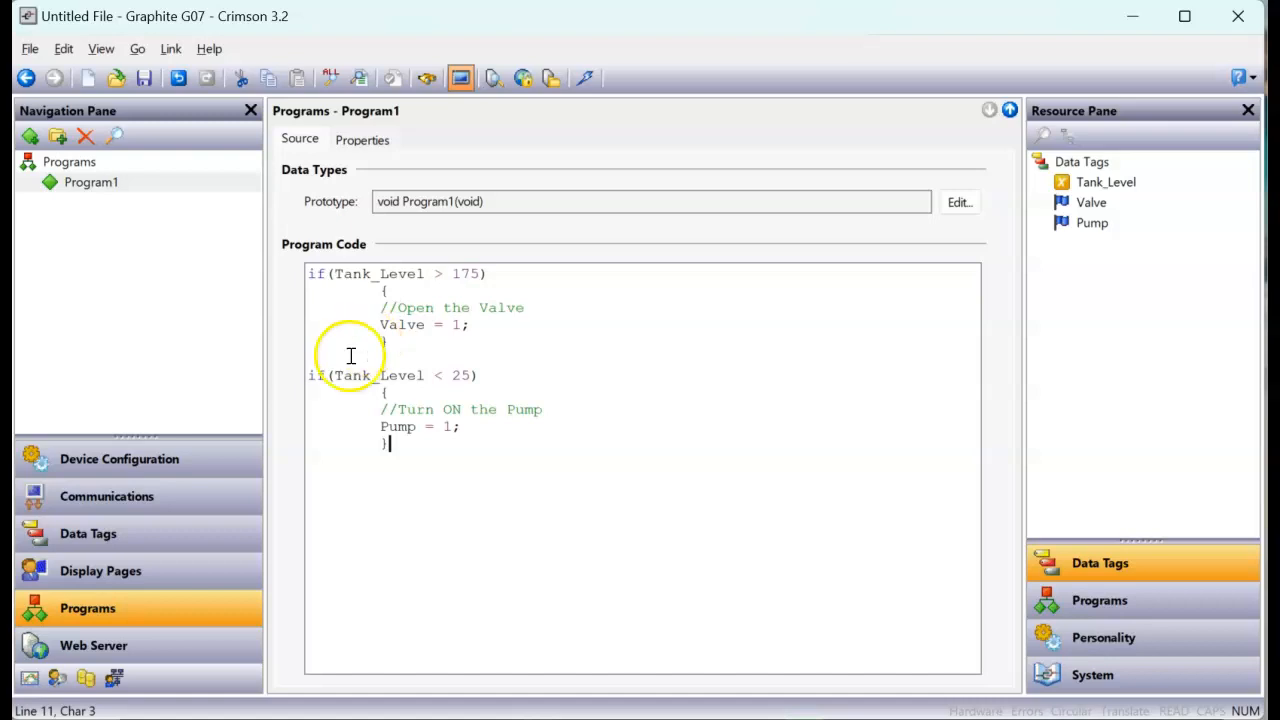
- Assign Program1 to the On Tick global action of the display pages
click(196, 570)
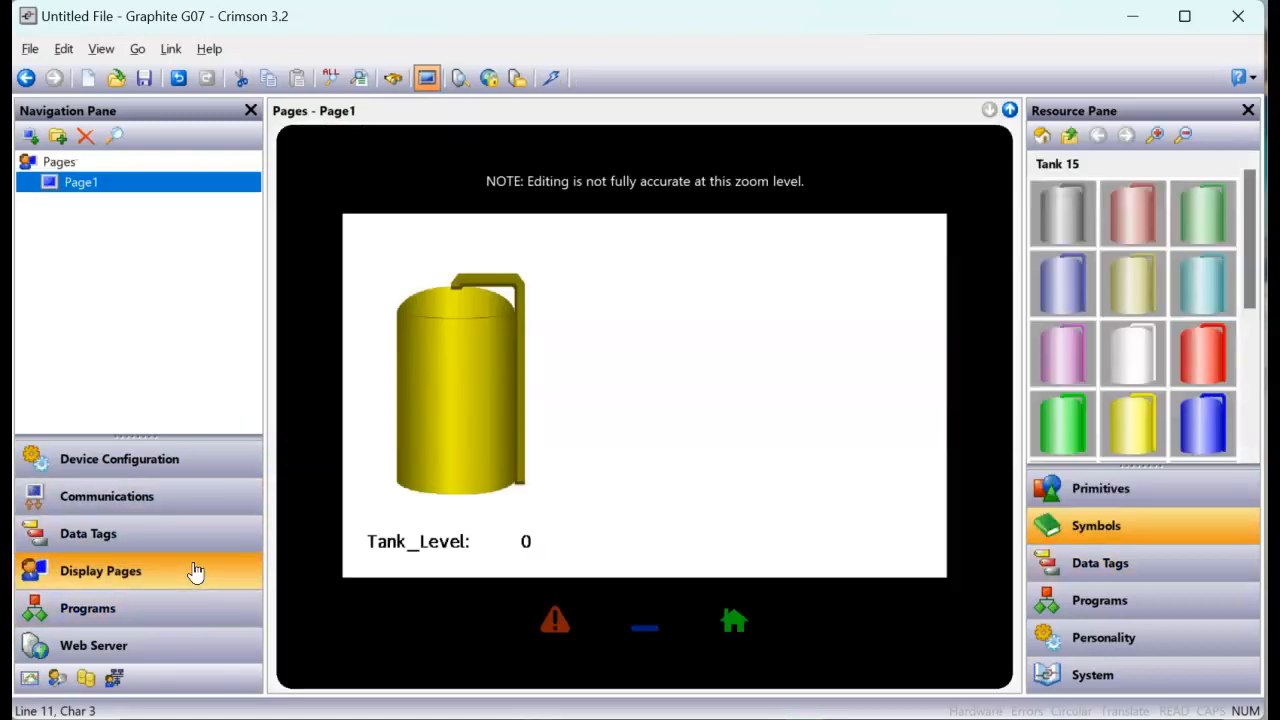
mouse_move(172, 512)
mouse_down()
mouse_move(103, 214)
mouse_move(73, 184)
mouse_move(86, 155)
mouse_move(28, 152)
mouse_move(48, 176)
mouse_move(84, 148)
mouse_move(38, 177)
mouse_up()
key(Escape)
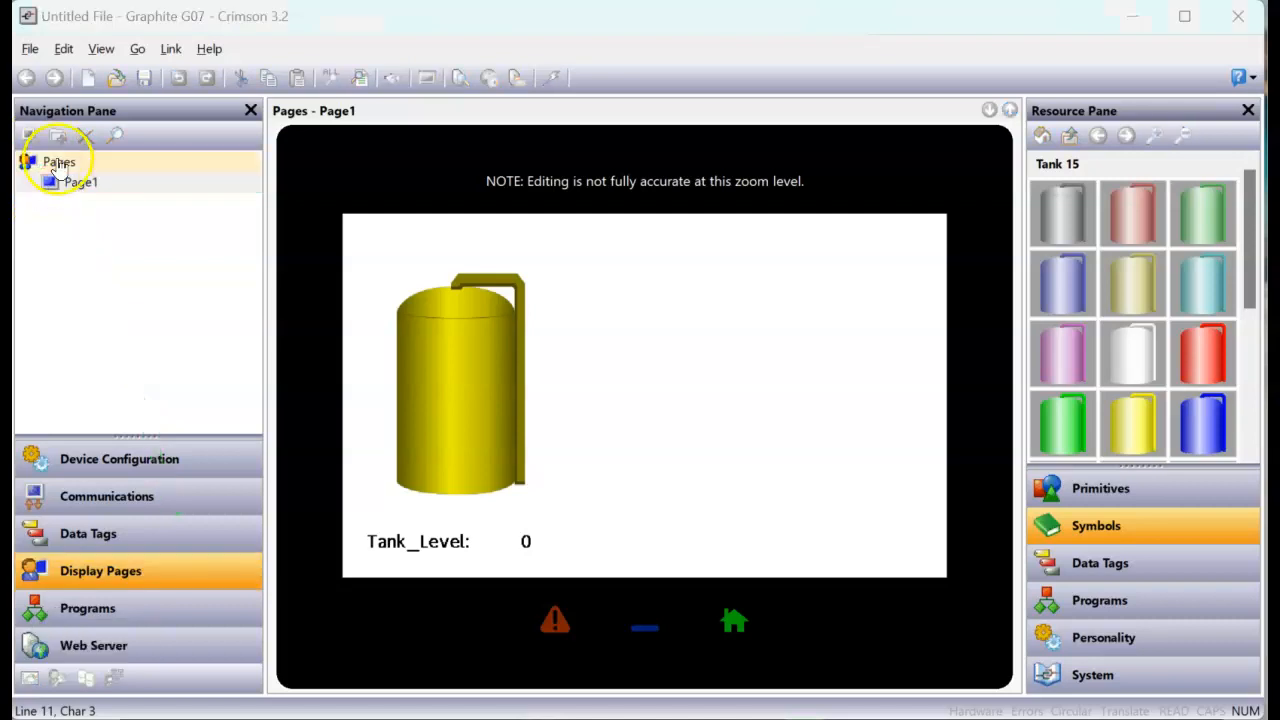
click(60, 162)
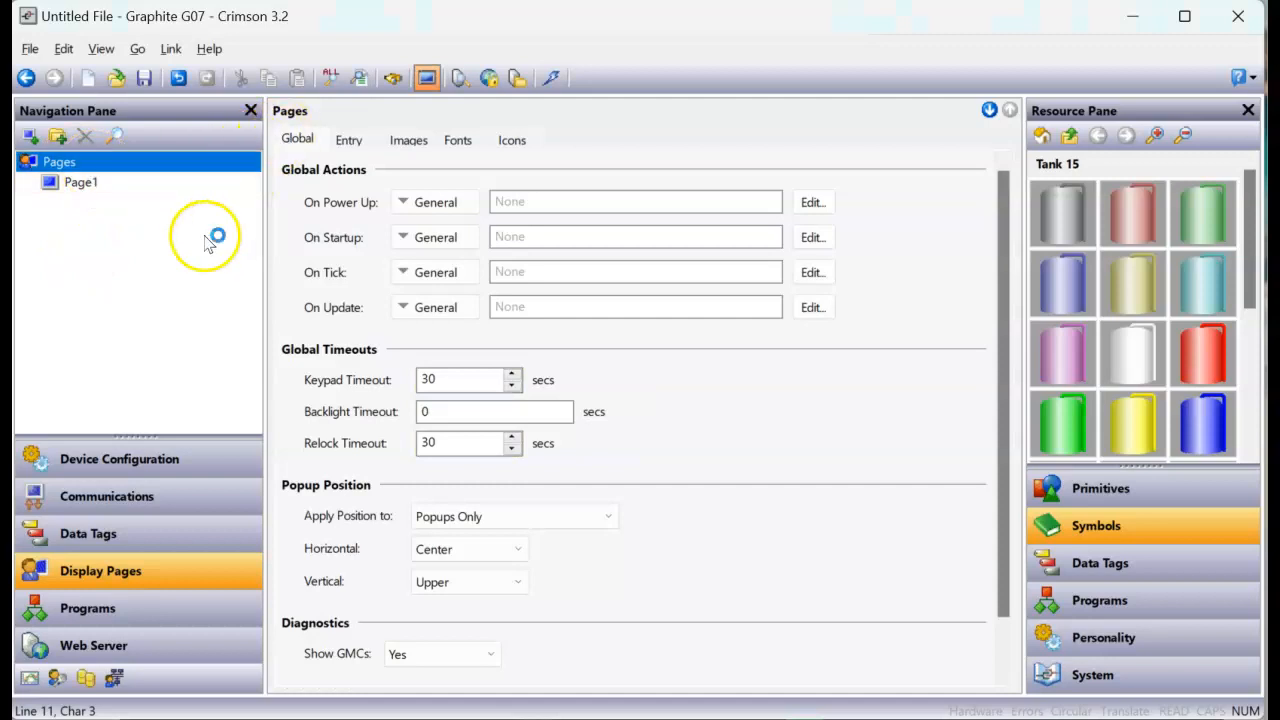
drag(160, 305, 274, 137)
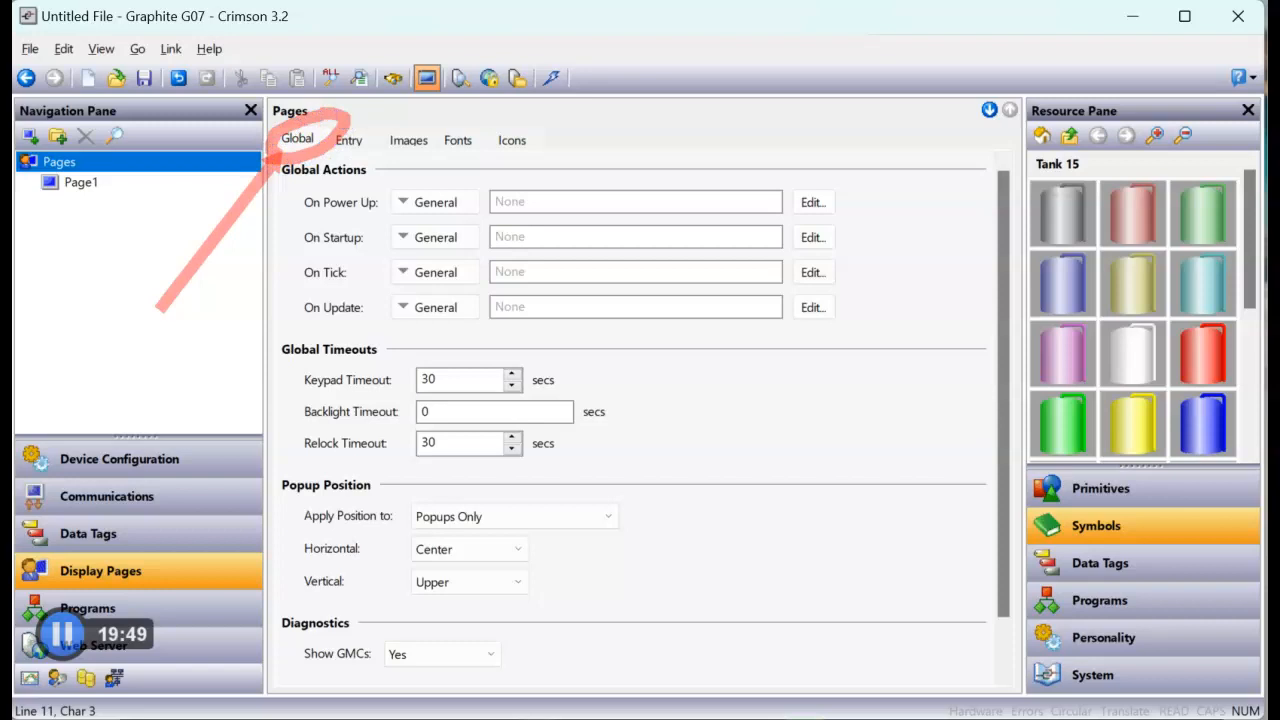
key(Escape)
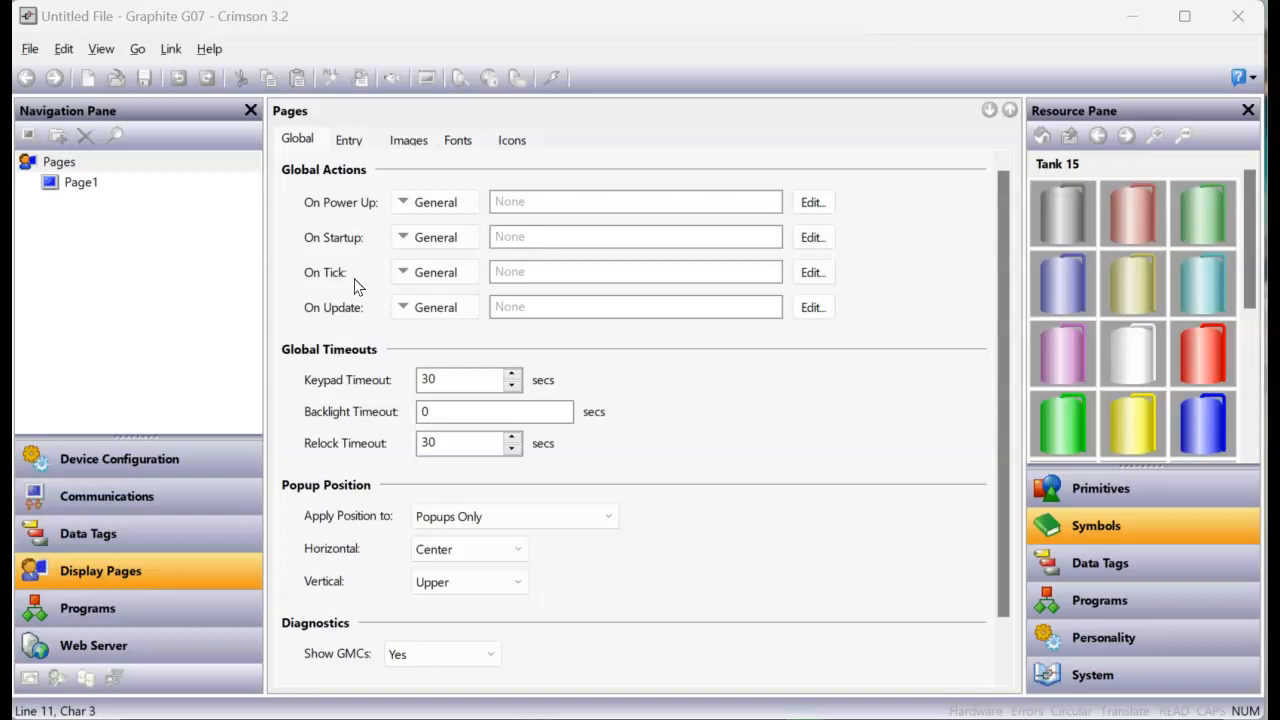
mouse_move(355, 207)
mouse_down()
mouse_move(414, 271)
mouse_move(1030, 605)
mouse_move(1088, 580)
mouse_move(1058, 600)
mouse_move(1080, 615)
mouse_up()
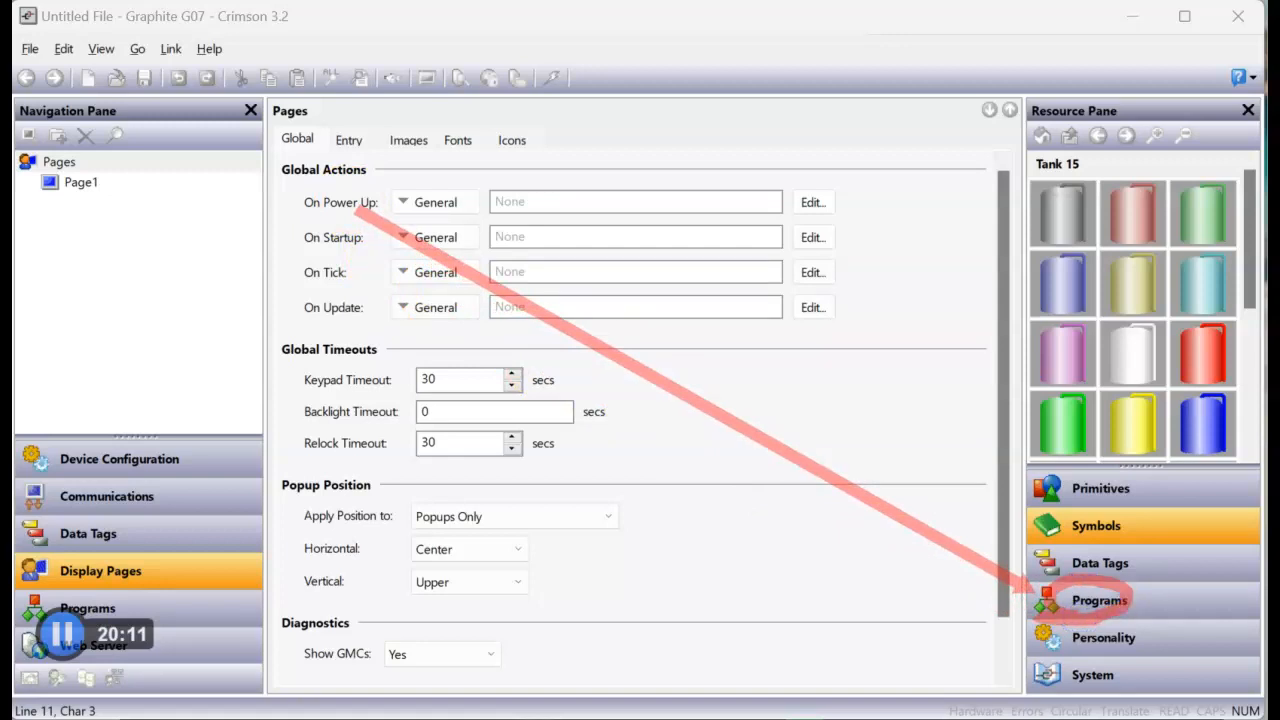
click(1099, 608)
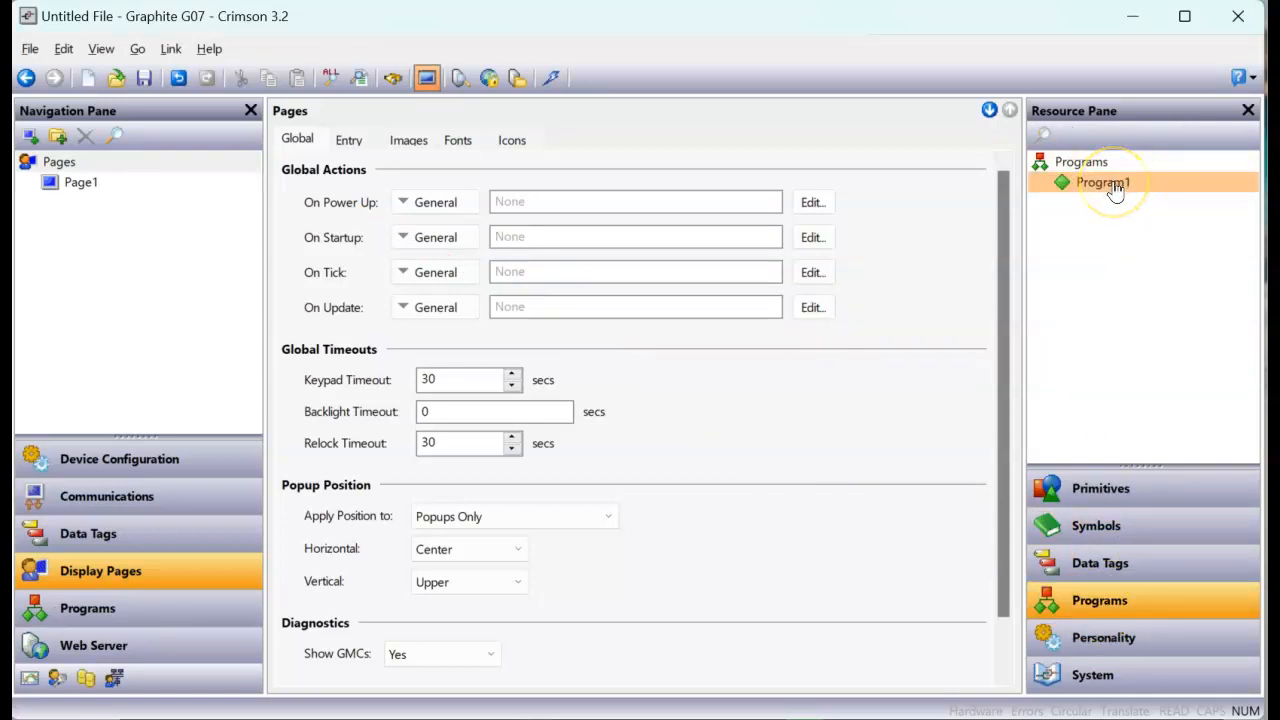
drag(1115, 192, 626, 277)
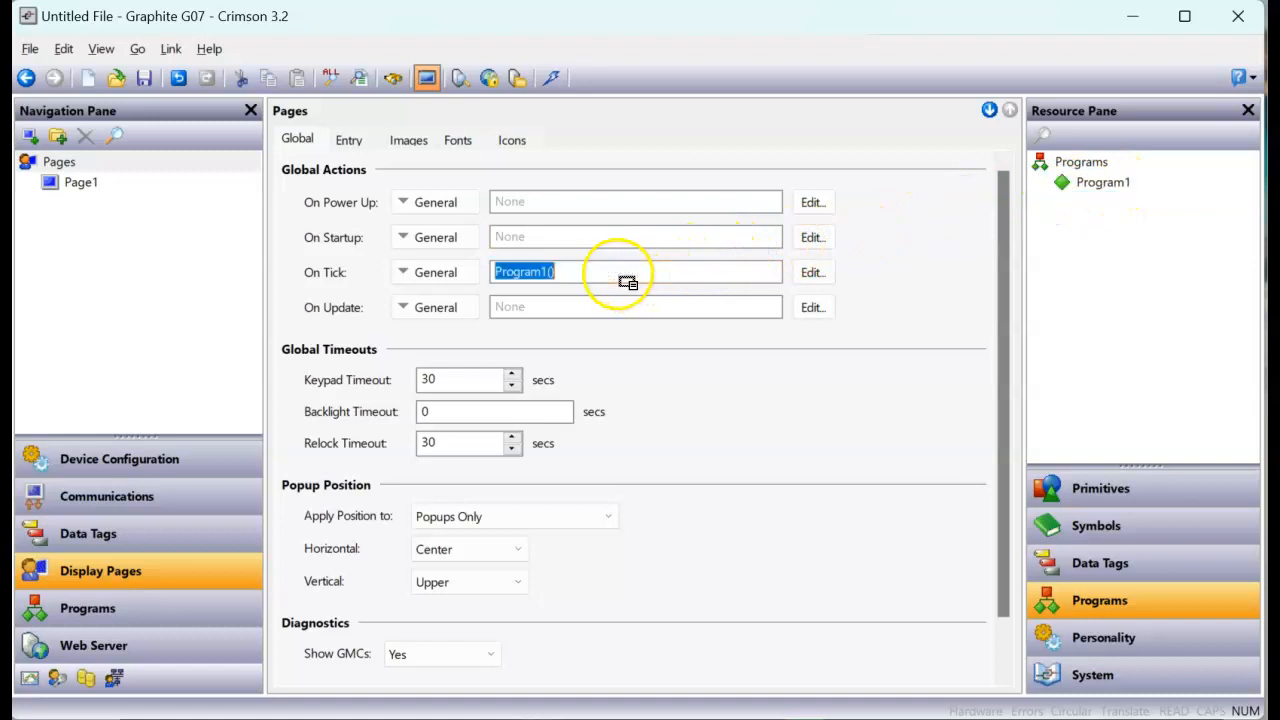
- Place the Valve and Pump data tags on Page1 beside the tank, Valve near its upper part and Pump near its base
click(92, 188)
click(514, 294)
click(623, 338)
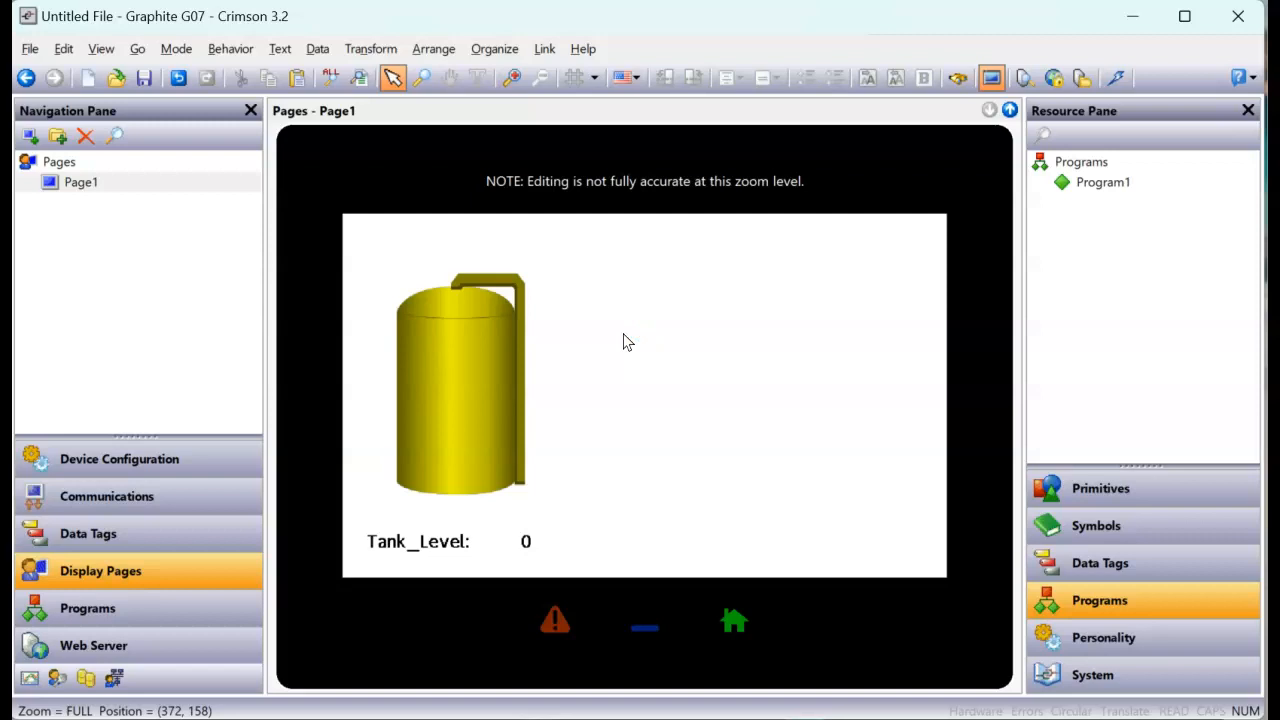
click(1114, 563)
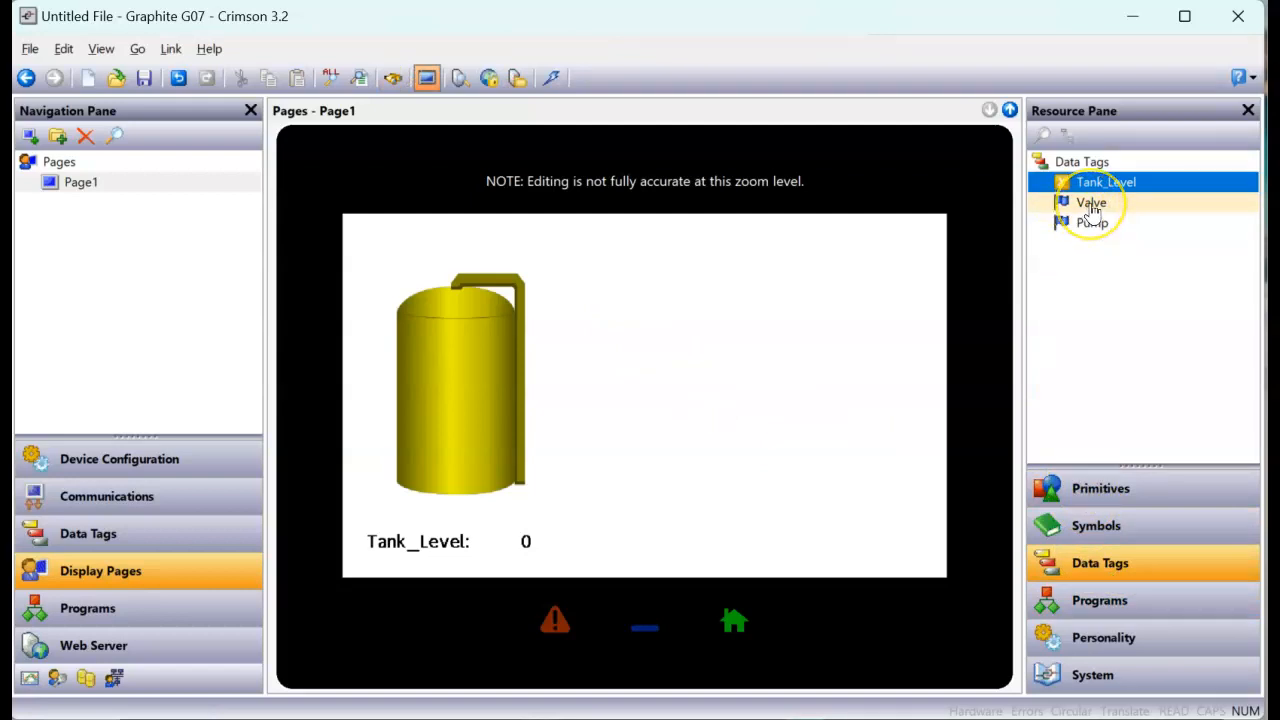
drag(1091, 206, 575, 335)
drag(1091, 226, 582, 481)
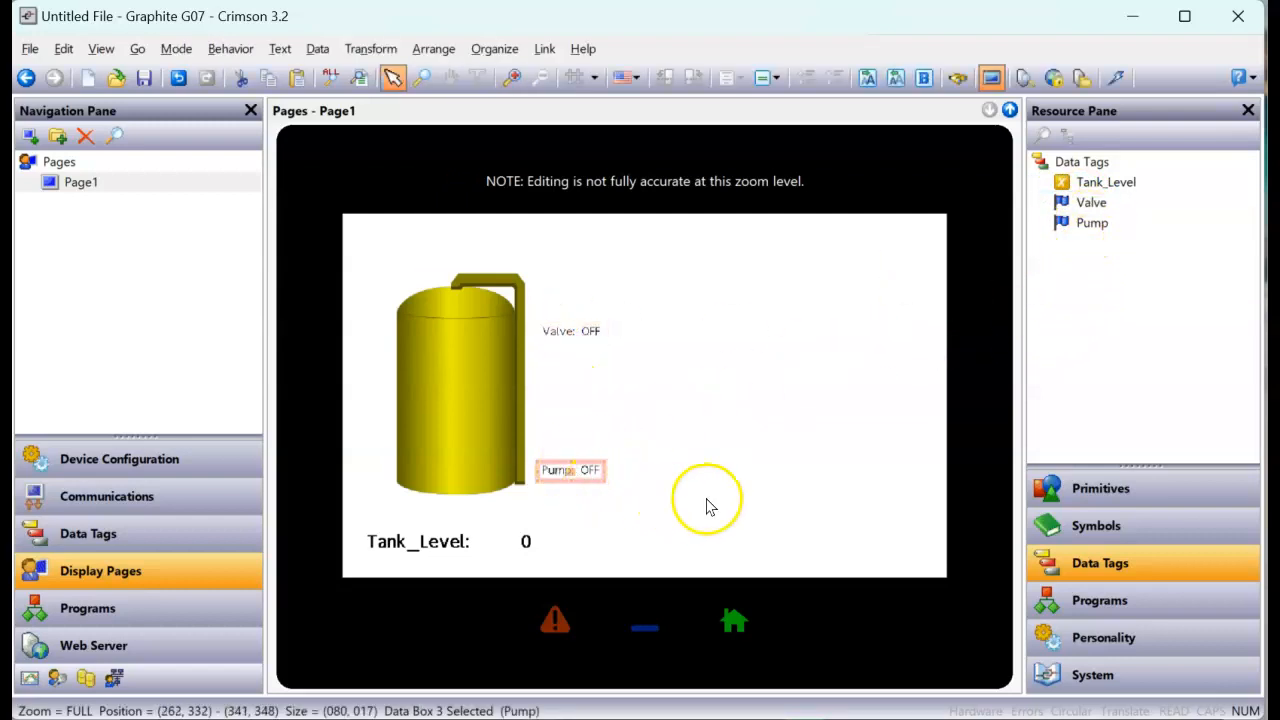
click(707, 503)
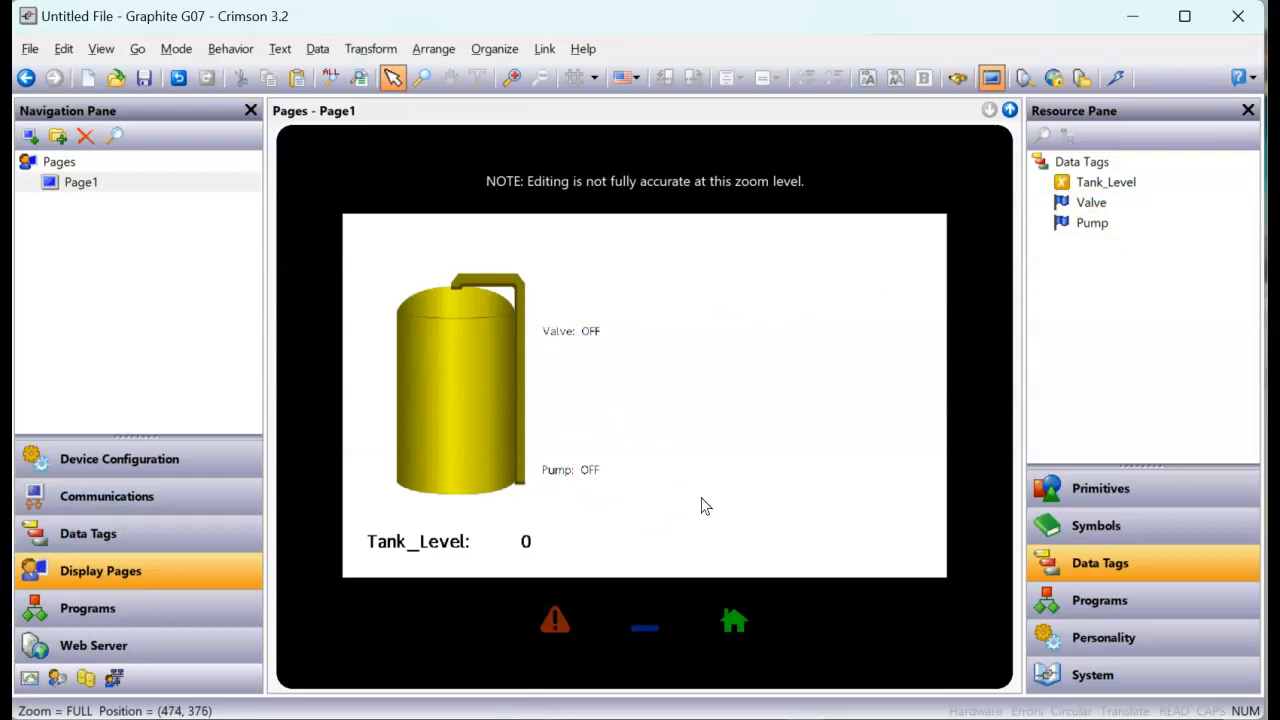
- Send the database to the emulator, check the running page, and return to the editor
click(1116, 82)
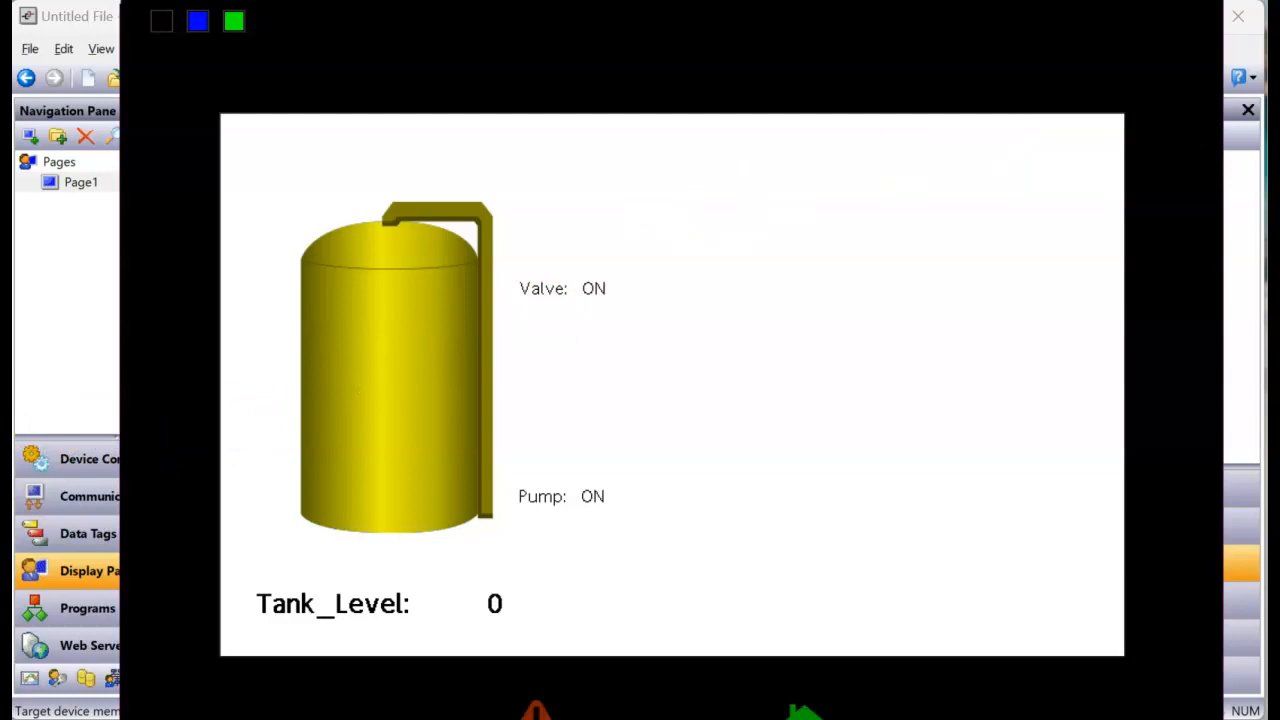
click(63, 387)
- In Program1, add the line "Pump = 0;" after "Valve = 1;" in the Tank_Level > 175 block
click(163, 607)
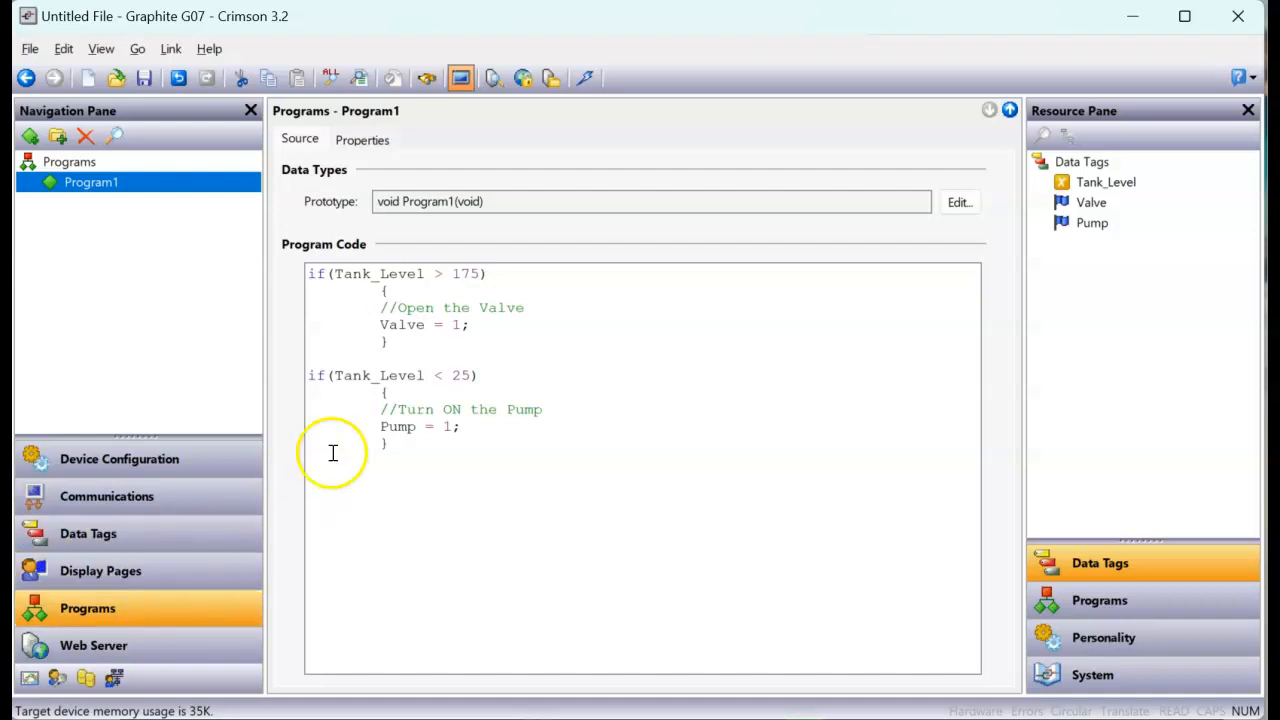
click(502, 319)
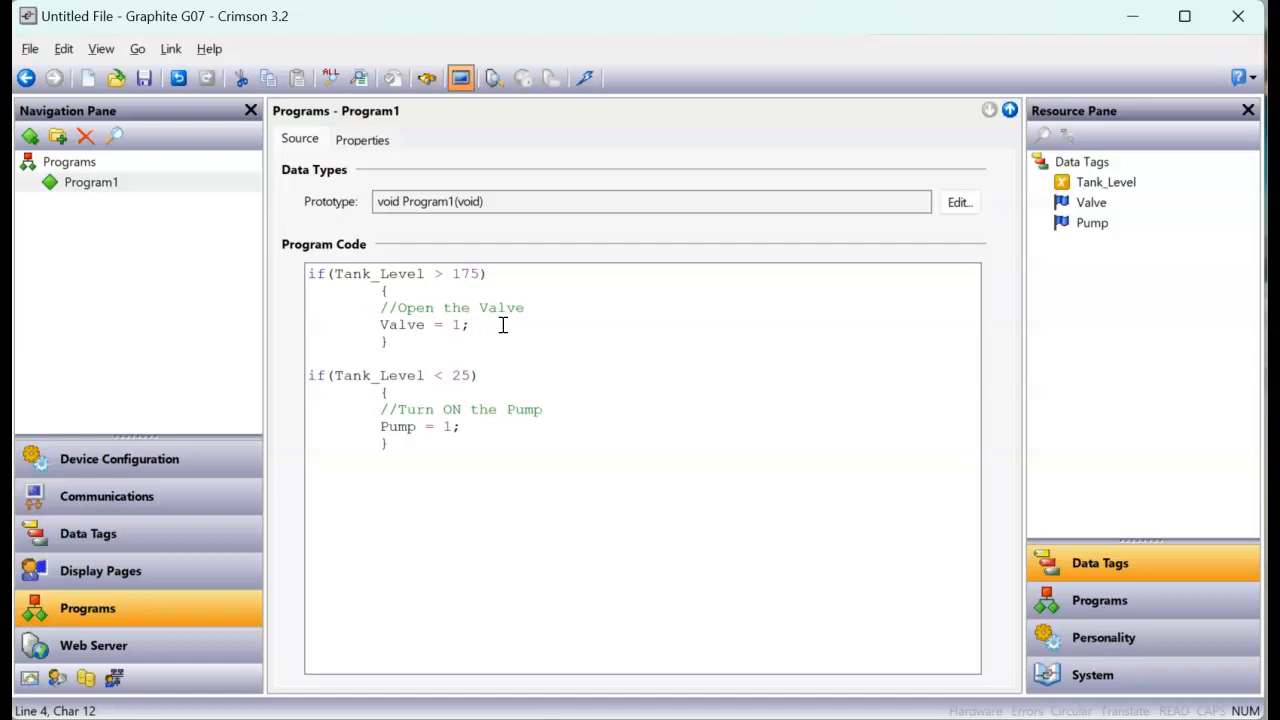
key(Return)
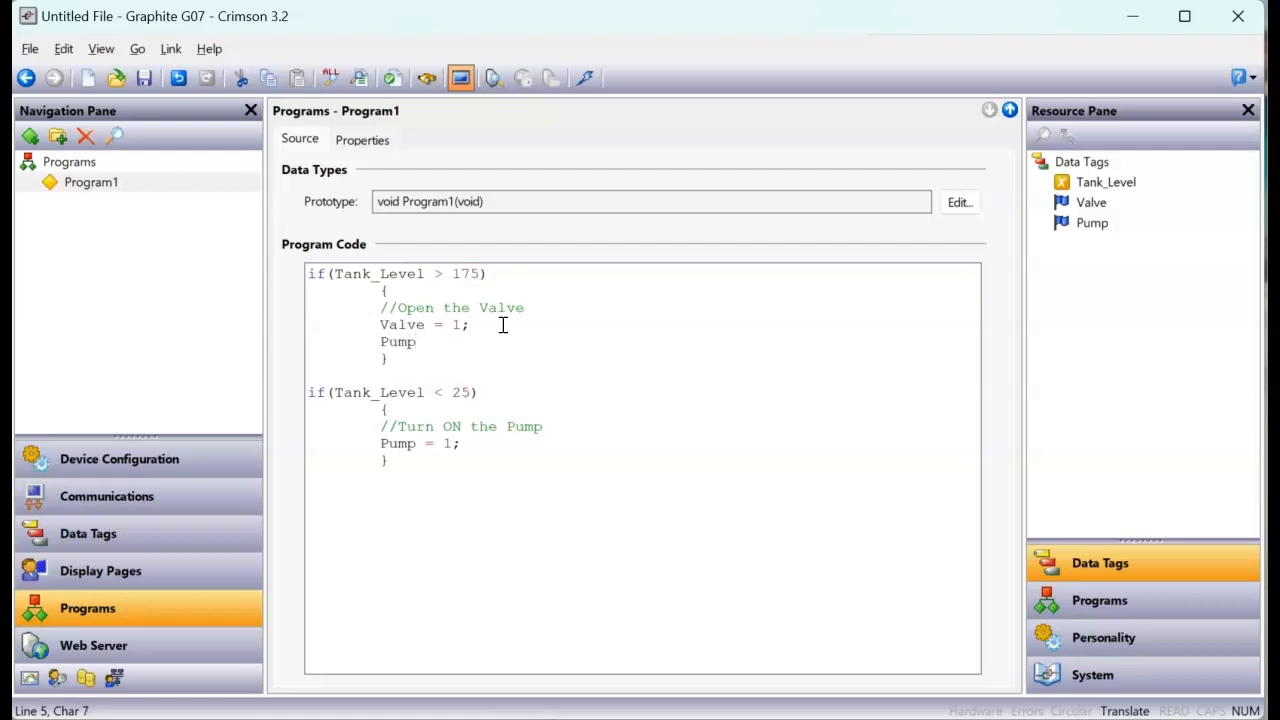
text(0;)
- Add the line "Valve = 0;" after "Pump = 1;" in the Tank_Level < 25 block of Program1
click(480, 447)
key(Return)
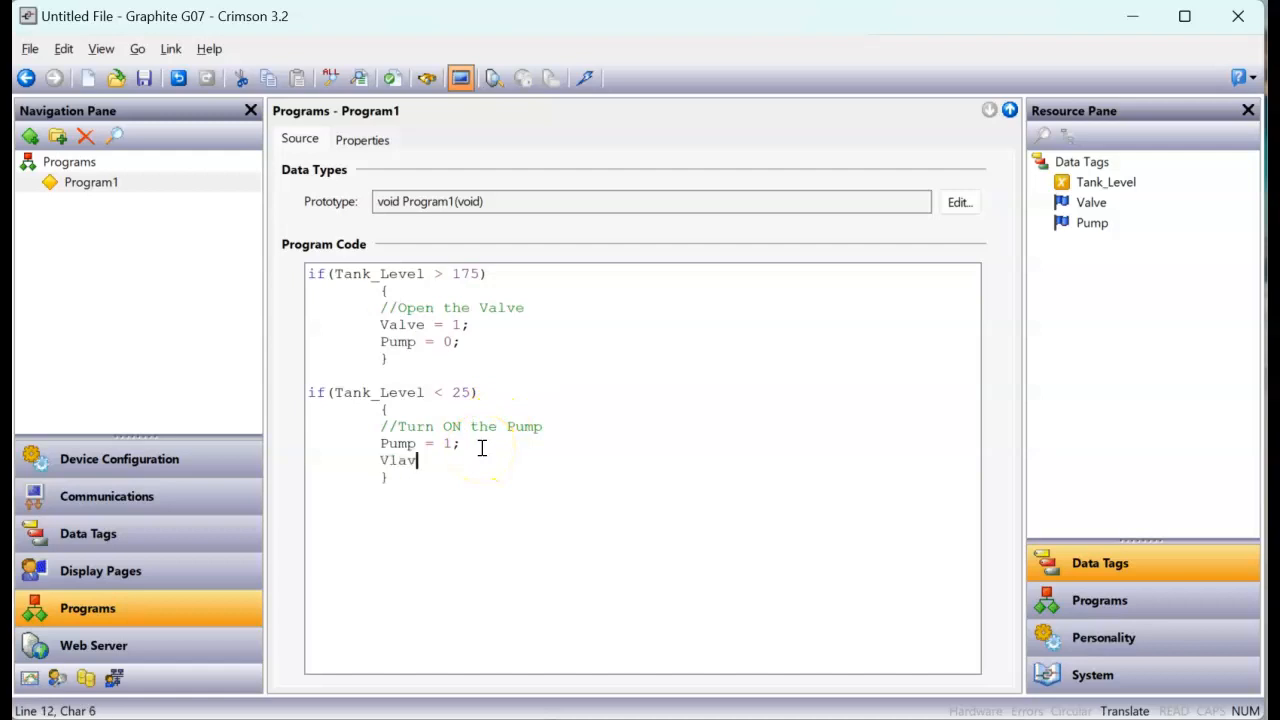
text(Vlave =)
key(BackSpace)
key(BackSpace)
key(BackSpace)
click(530, 578)
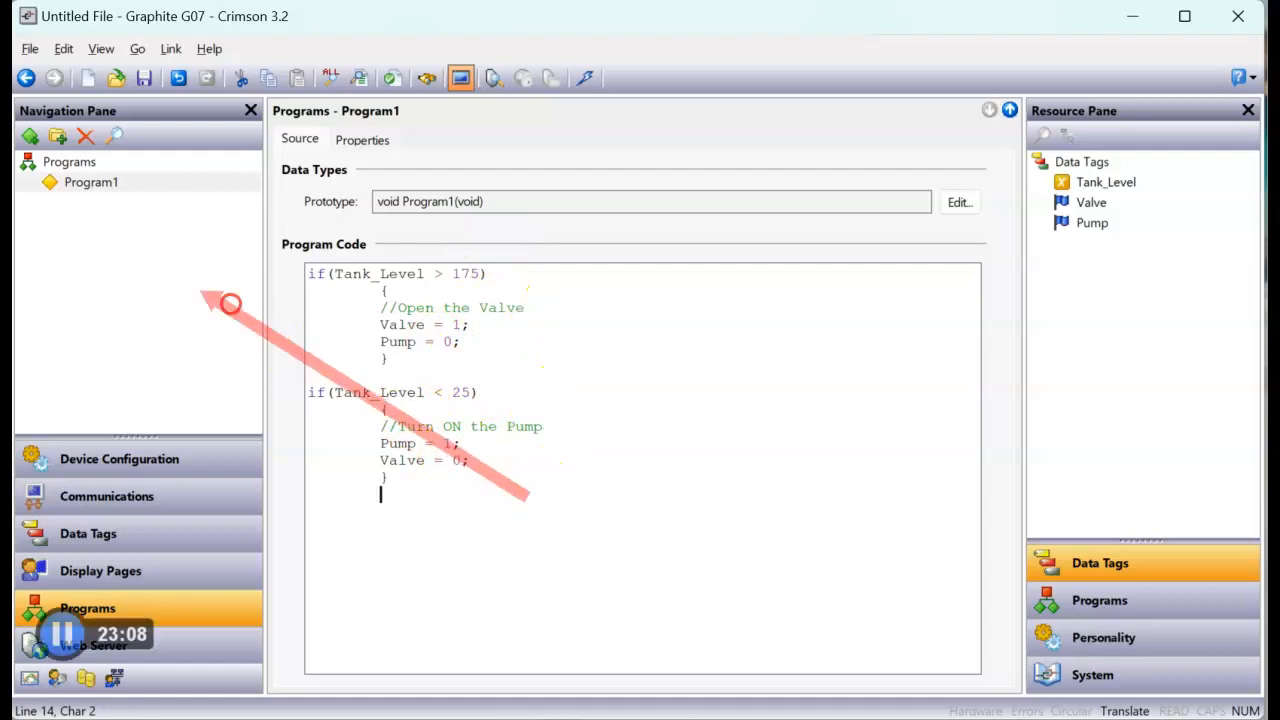
mouse_move(519, 452)
mouse_down()
mouse_move(943, 634)
mouse_move(1080, 710)
mouse_up()
click(696, 422)
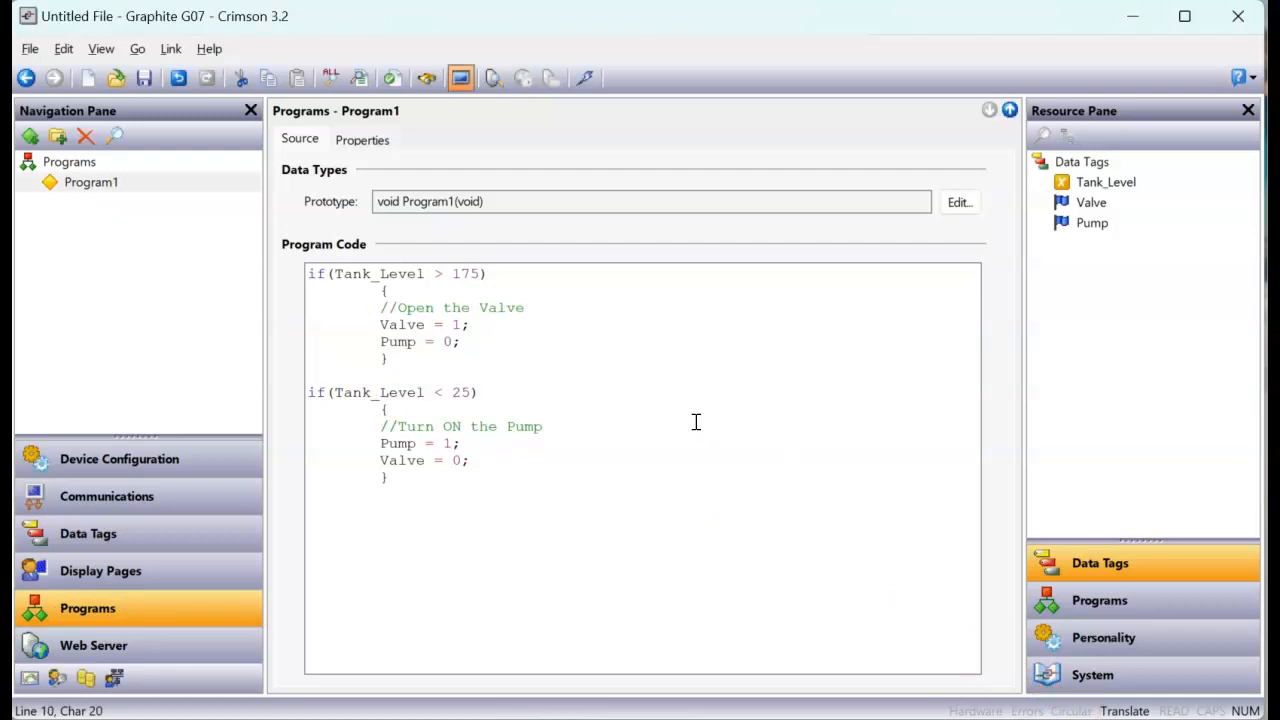
- Translate Program1, send the database to the emulator to check the running tank page, and return to the editor
click(585, 85)
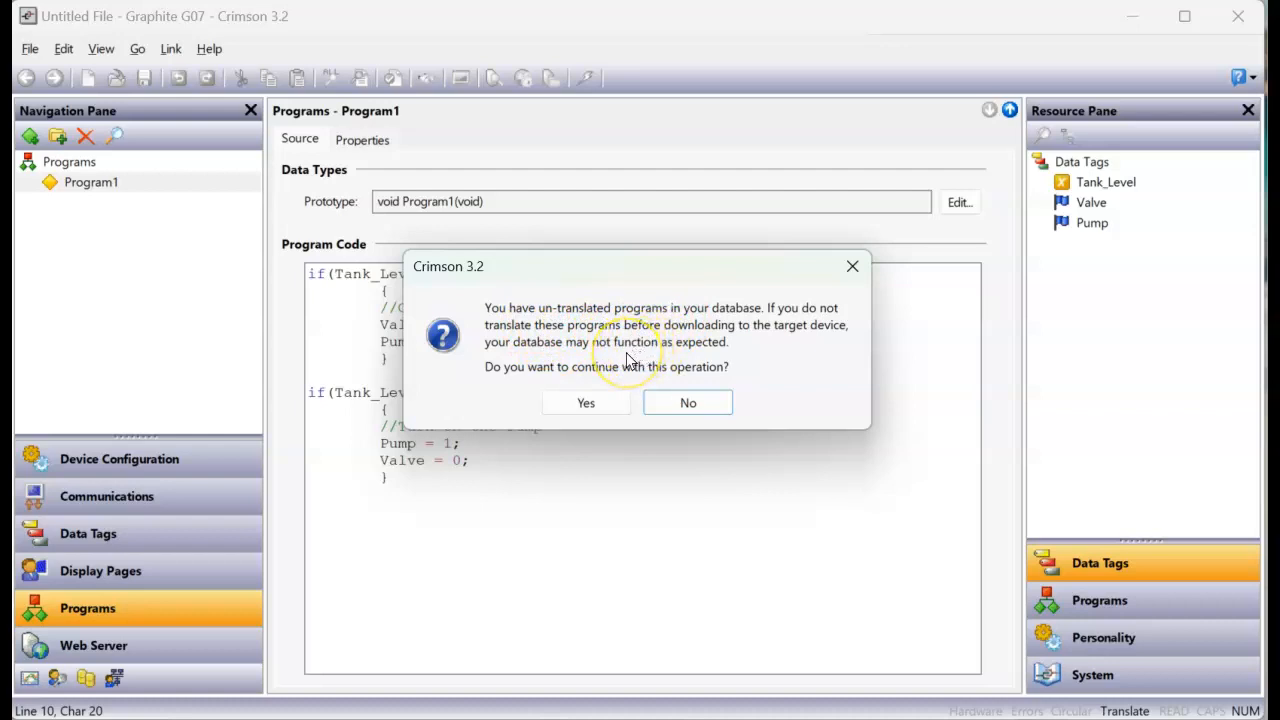
click(703, 405)
click(394, 78)
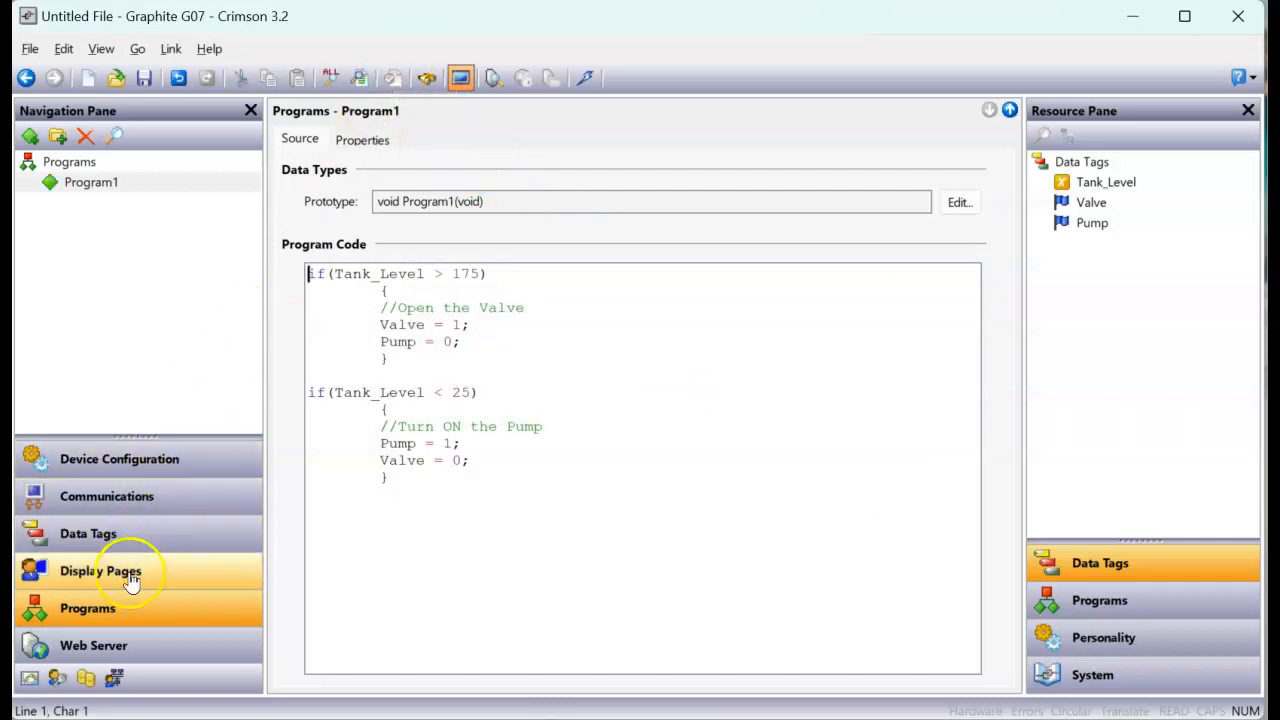
click(587, 79)
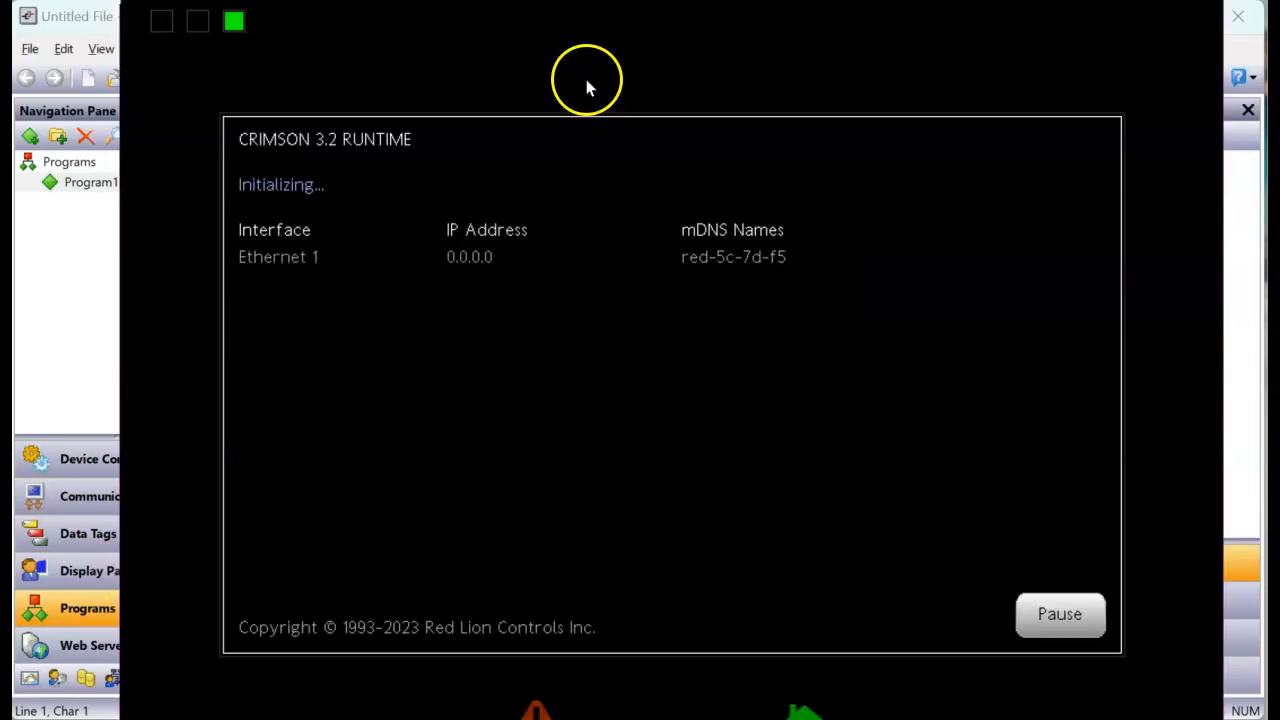
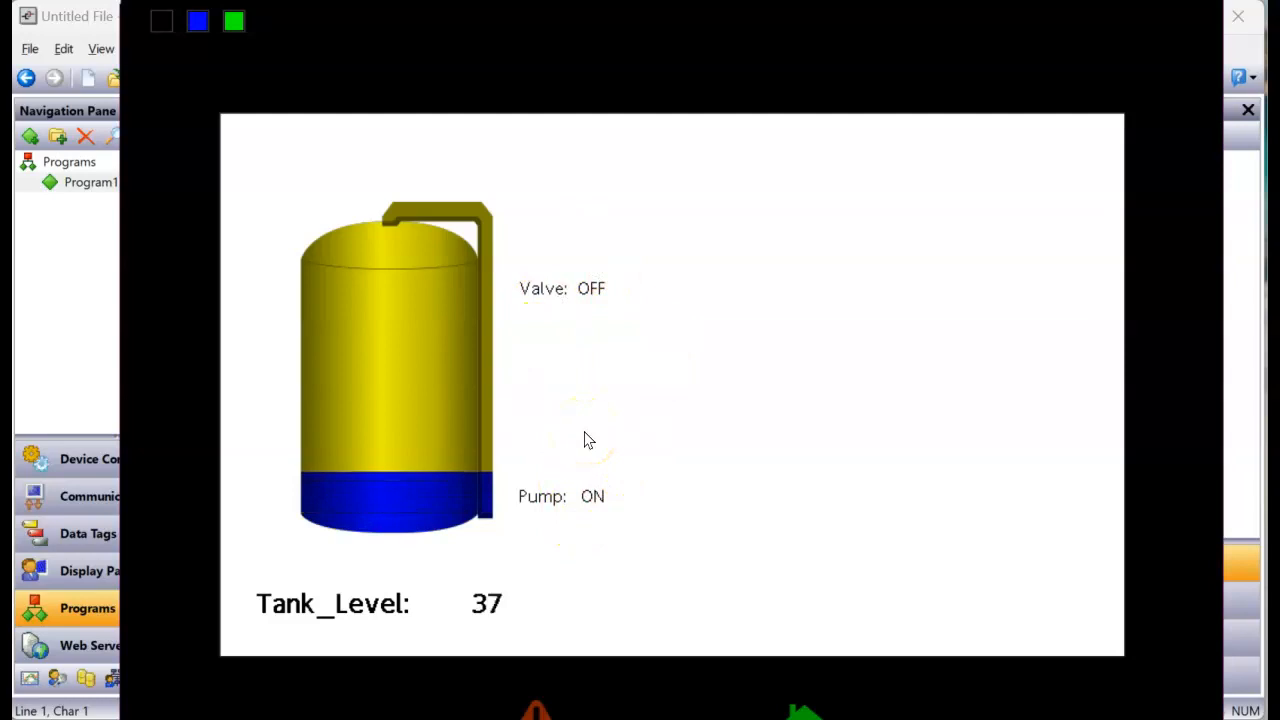
click(80, 385)
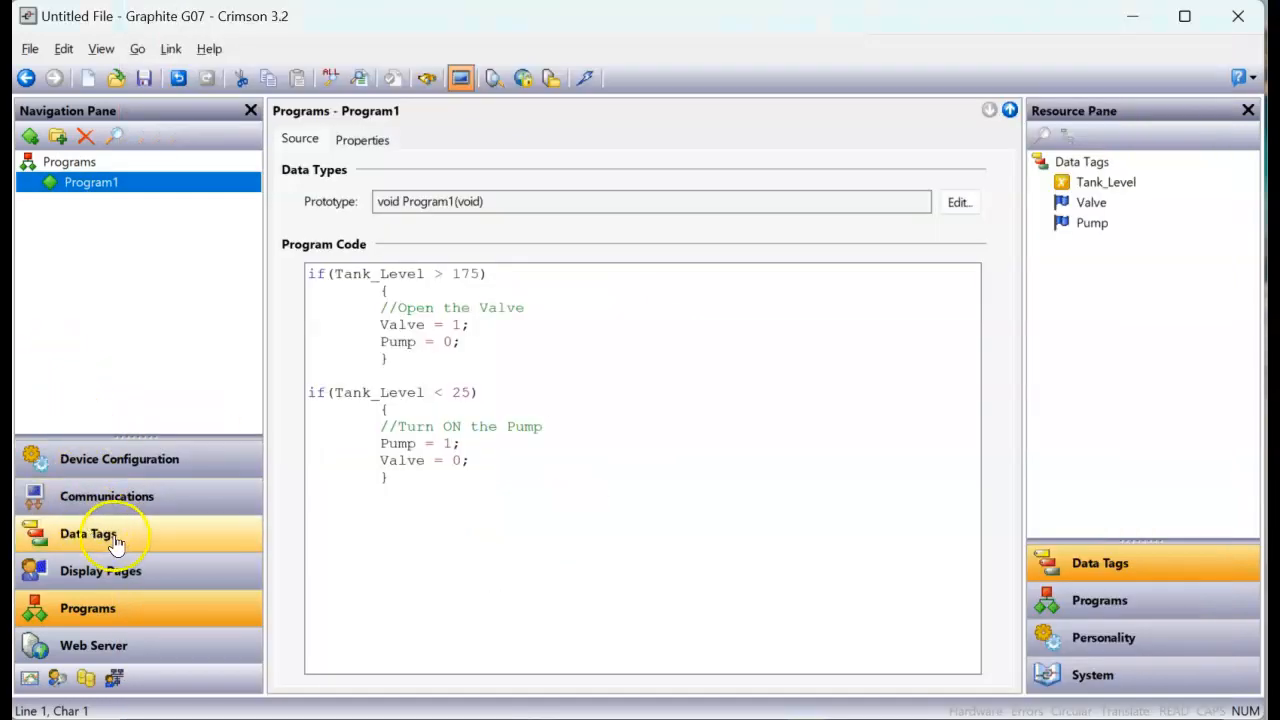
- Return to Page1 of the display pages and open the Pumps category of the symbol library
click(145, 570)
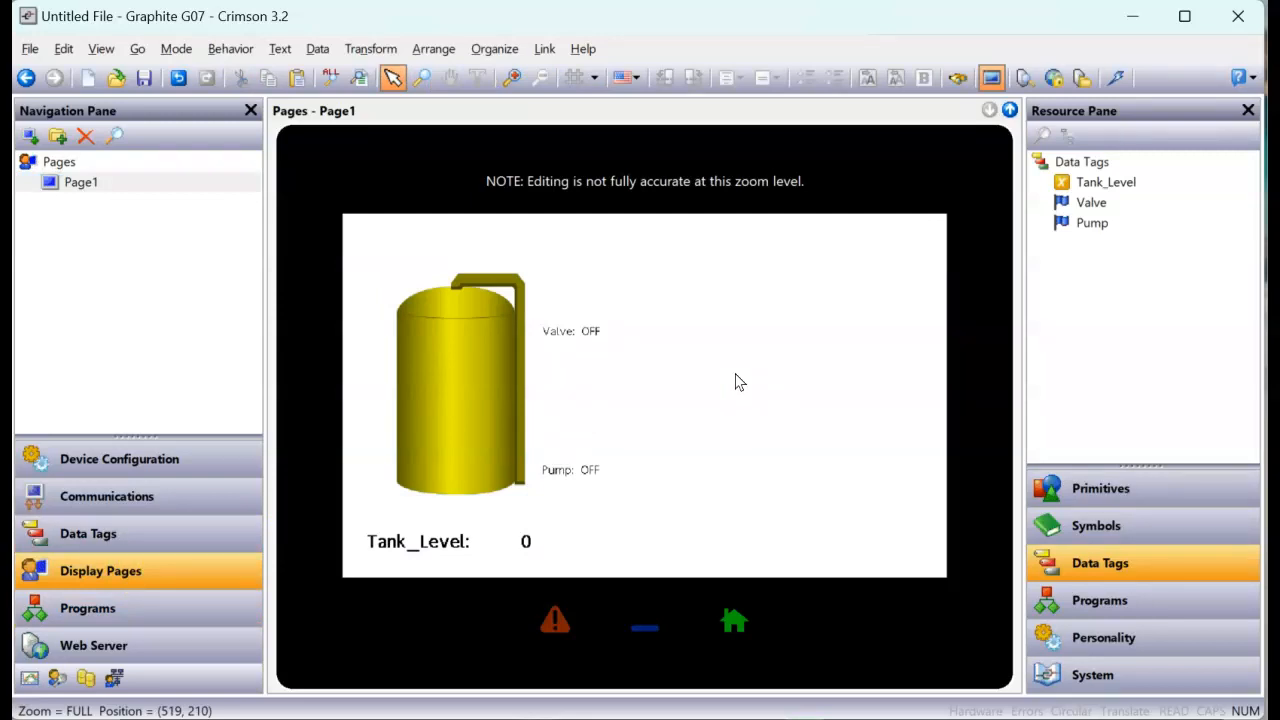
click(1118, 533)
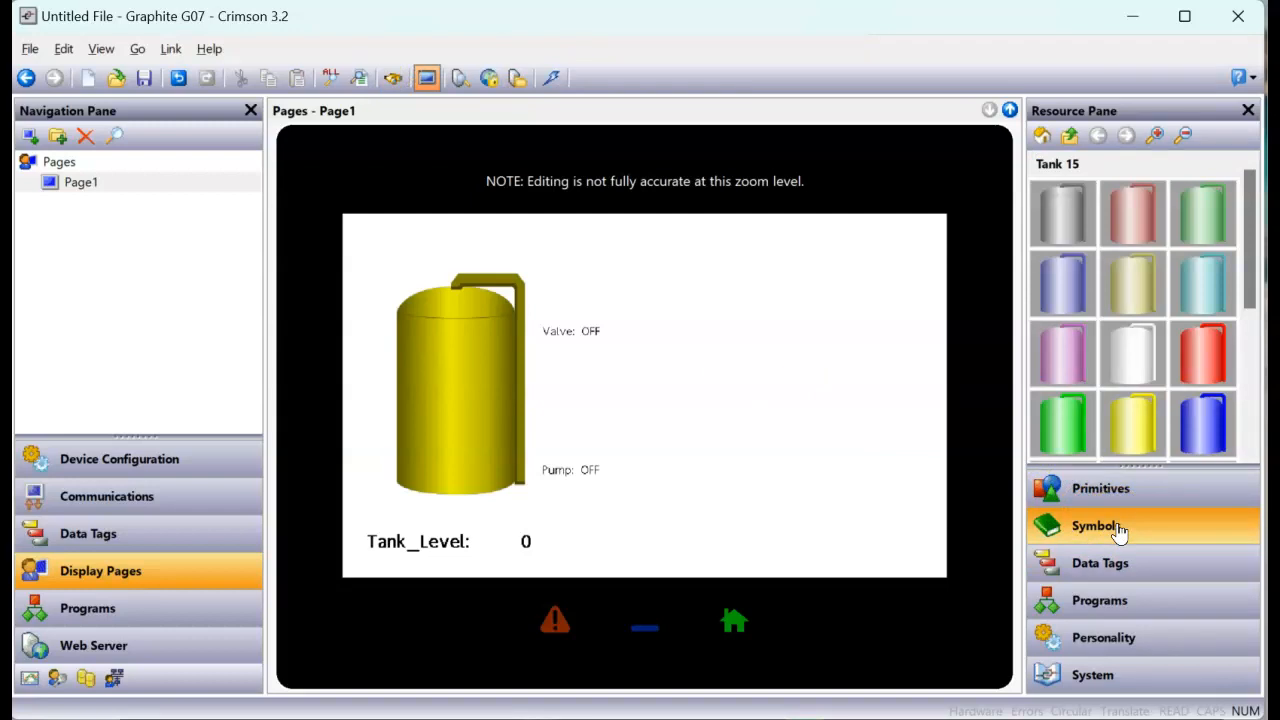
click(1054, 145)
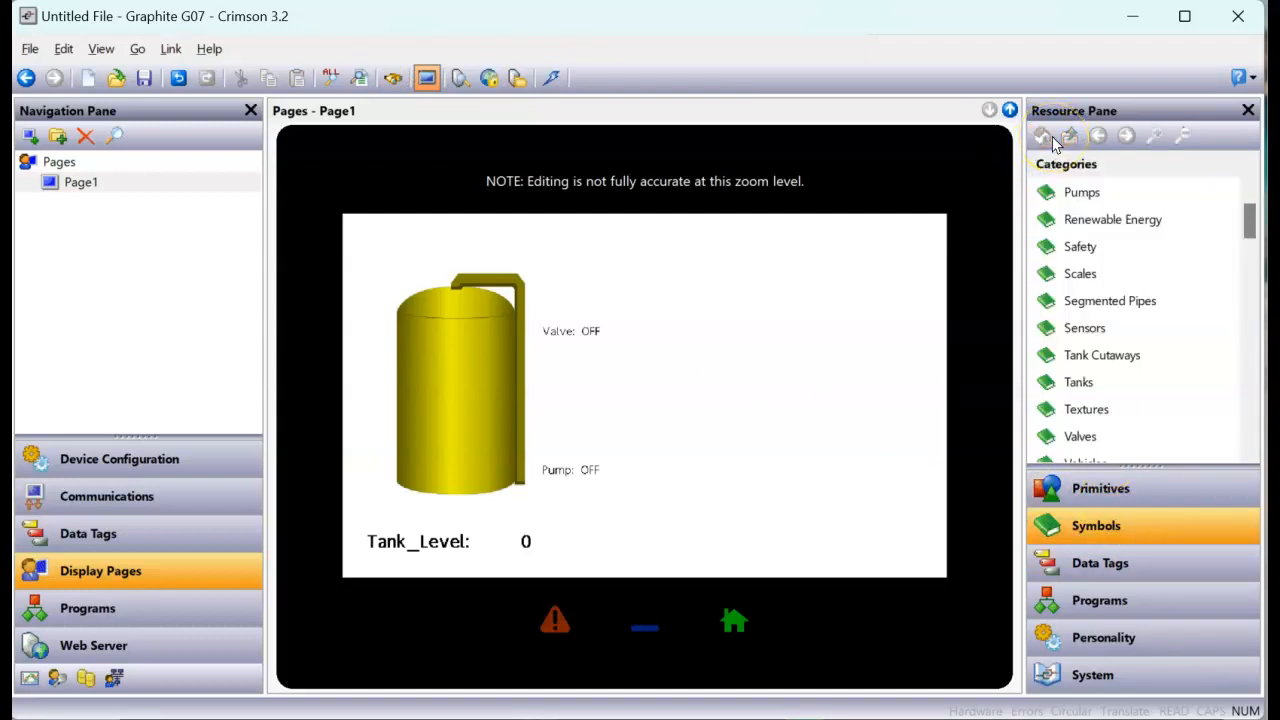
scroll(1103, 329, down, 3)
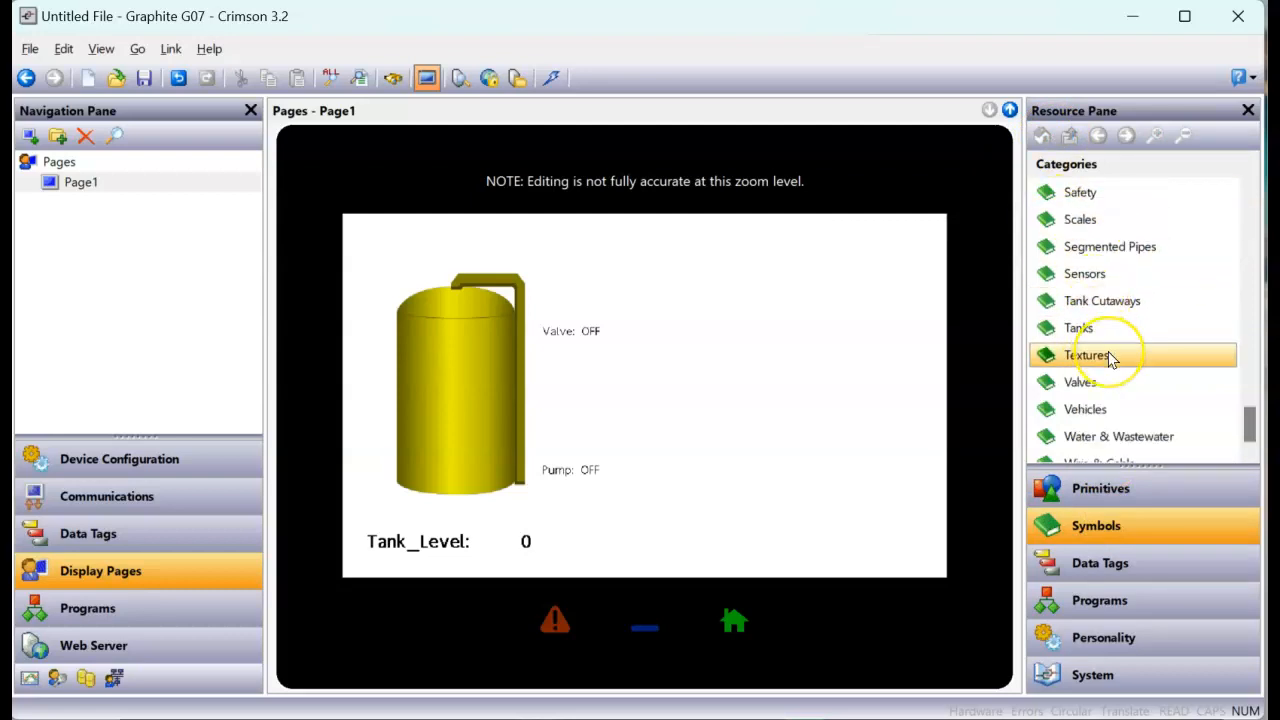
scroll(1110, 360, up, 3)
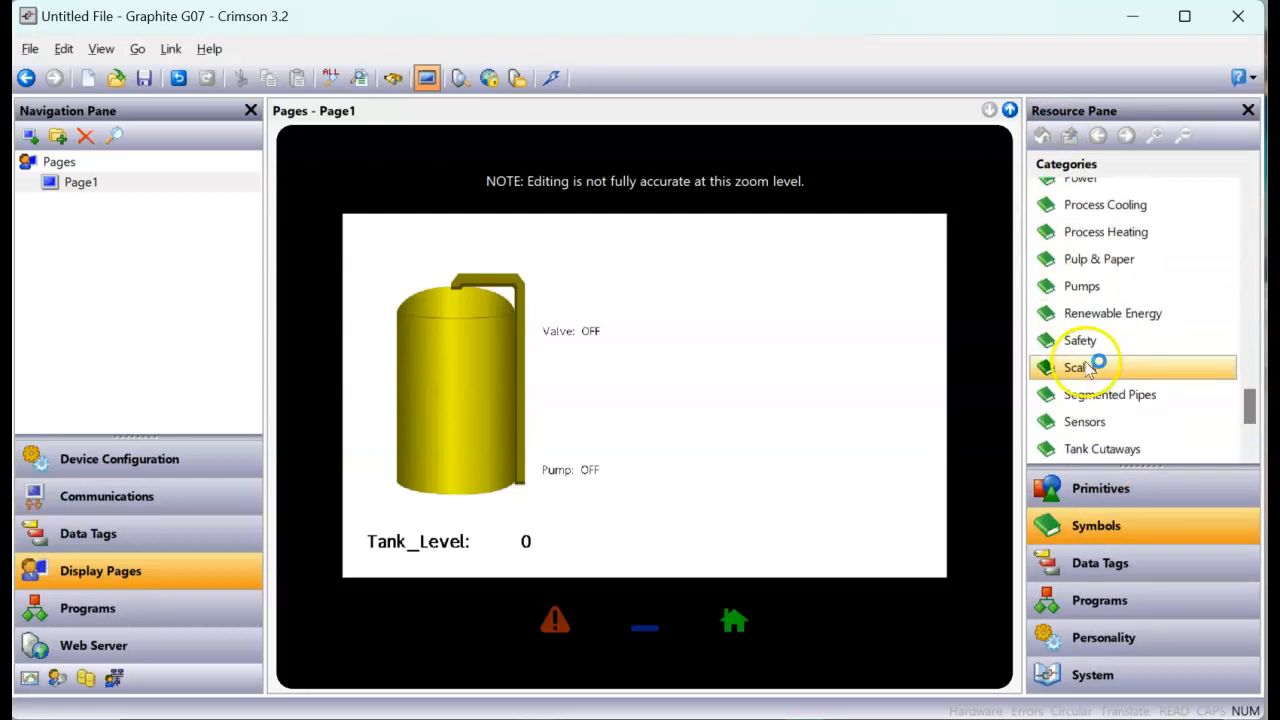
click(1080, 287)
click(1078, 286)
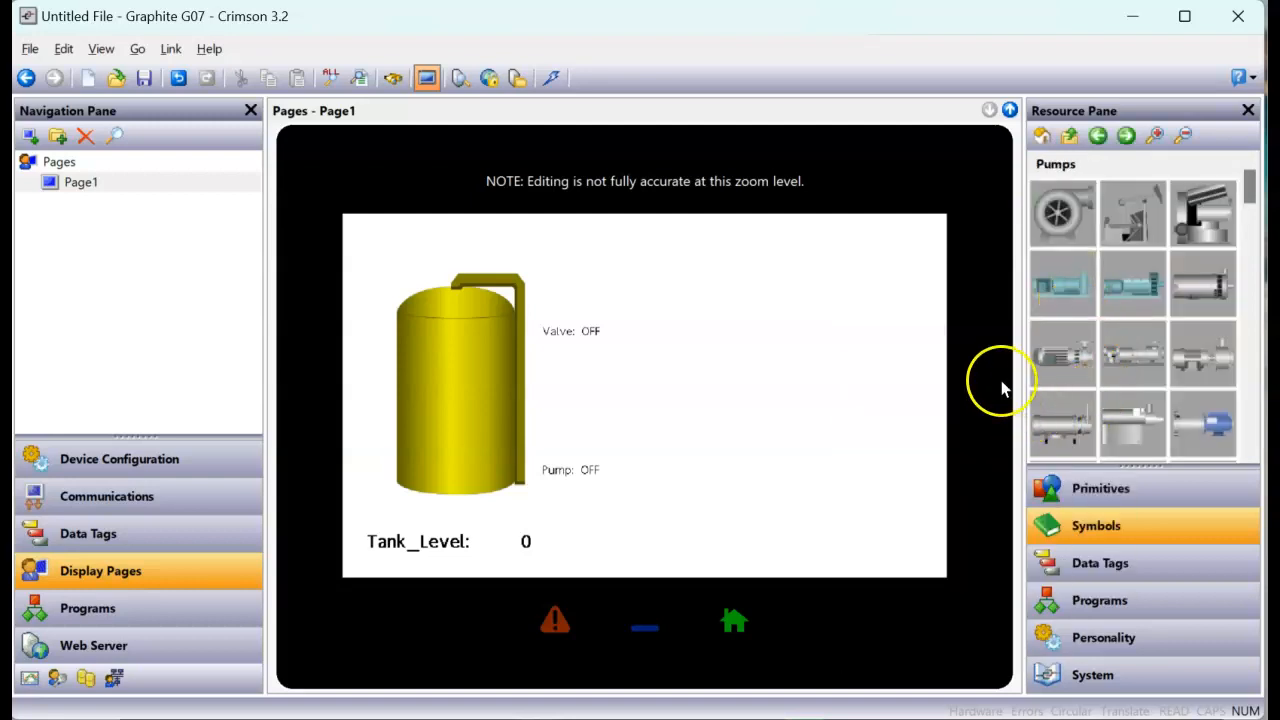
- Place the gray Centrifugal Pump 2 symbol on Page1 near the Pump label
mouse_move(1060, 358)
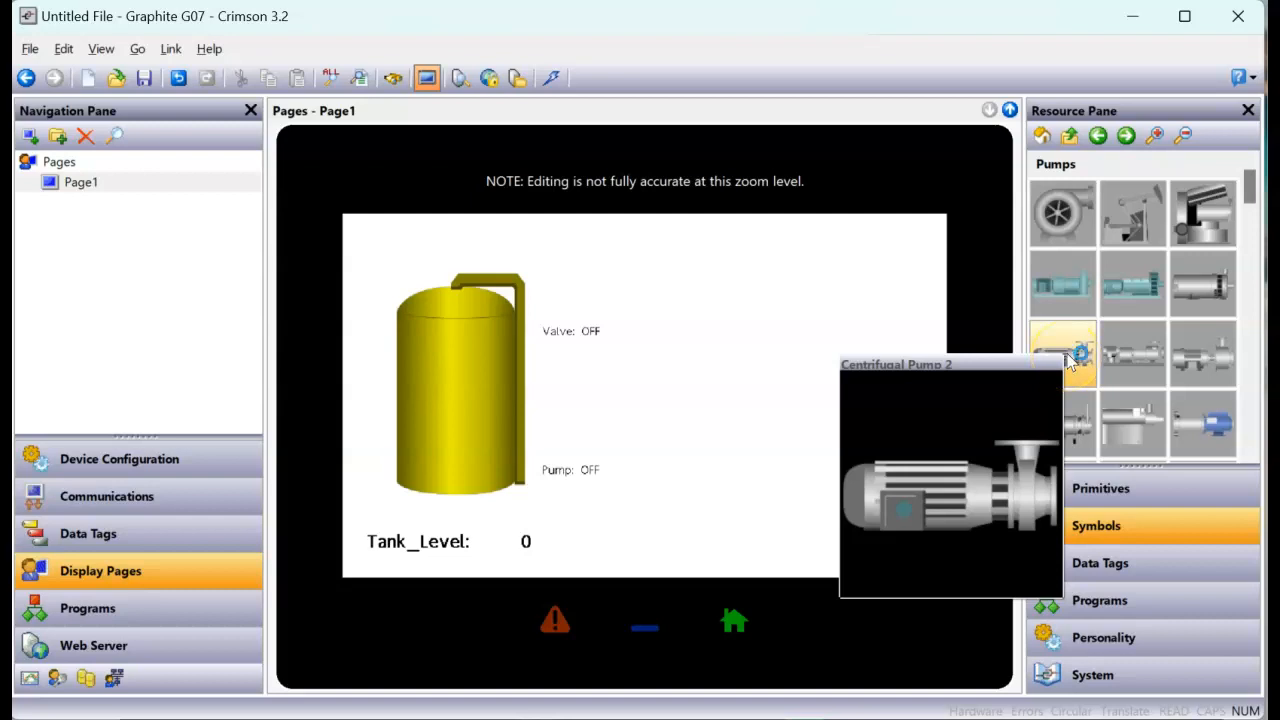
double_click(1068, 360)
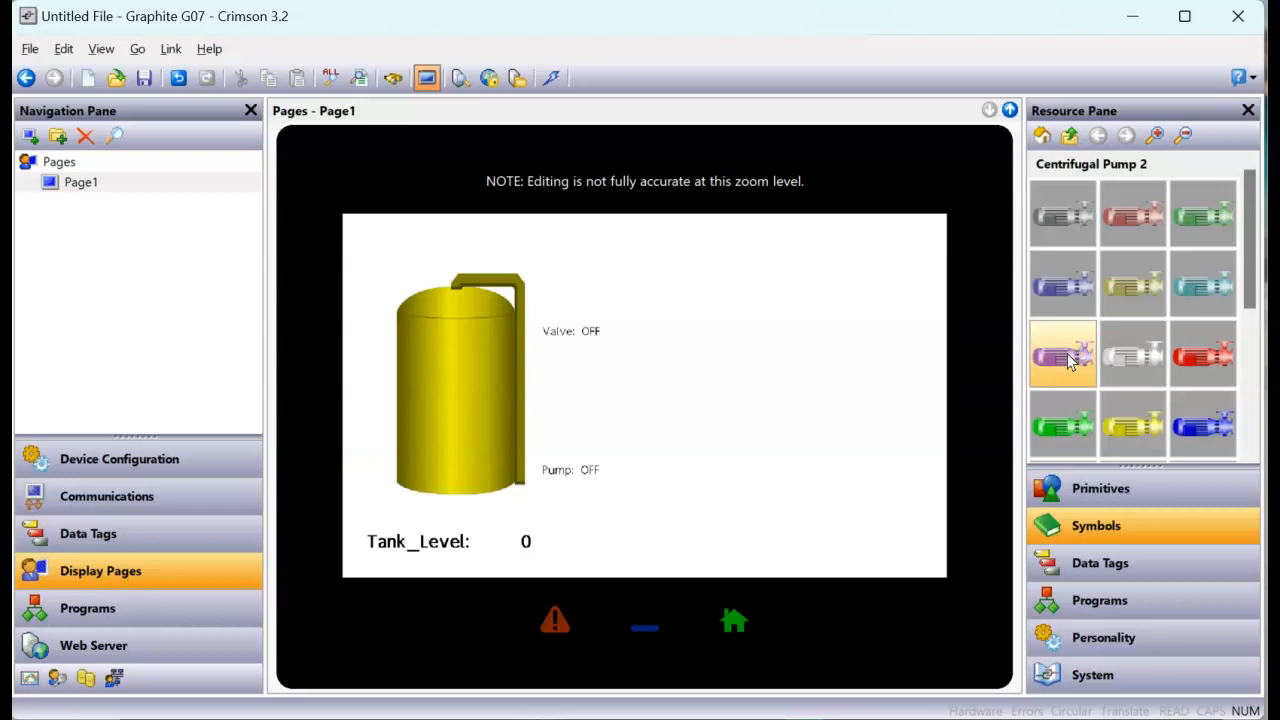
mouse_move(1078, 224)
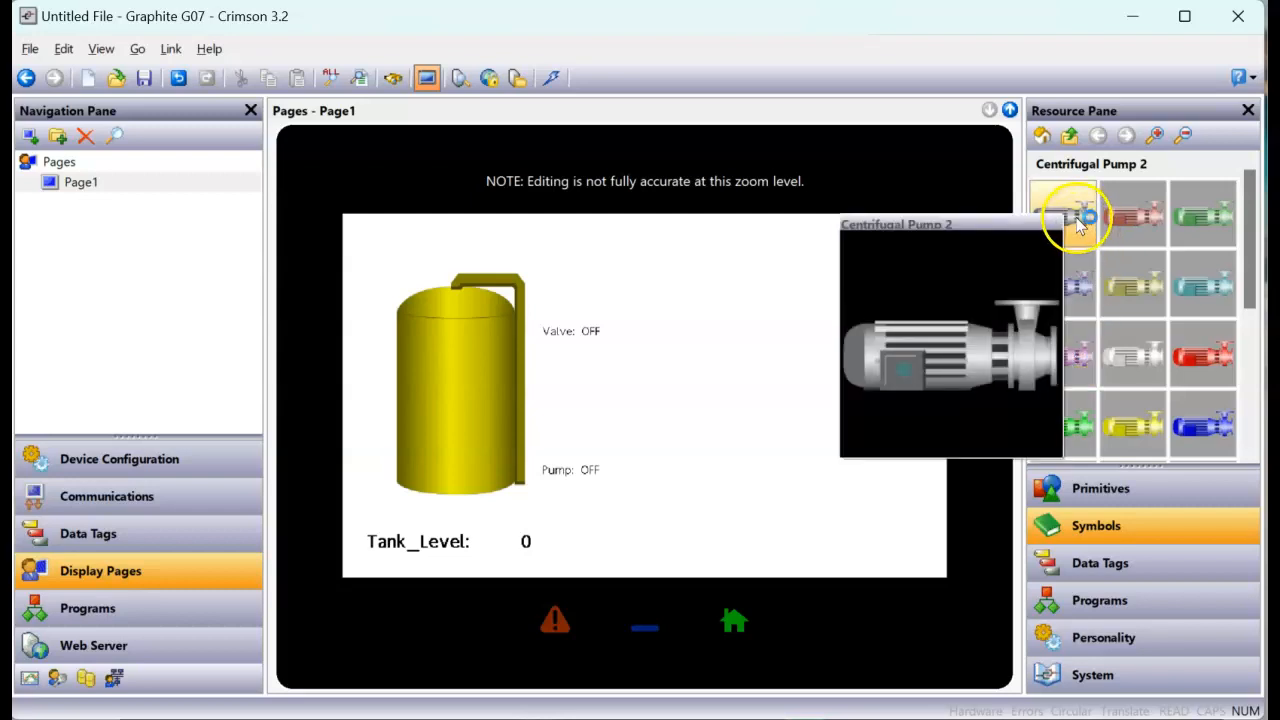
click(1078, 224)
drag(1078, 224, 580, 470)
- Rearrange Page1 so the pump symbol, about 104 by 68 pixels, sits beneath a shortened tank, with the Tank_Level field moved lower
drag(437, 535, 432, 556)
drag(595, 475, 461, 474)
click(458, 460)
drag(494, 529, 437, 523)
drag(520, 472, 457, 496)
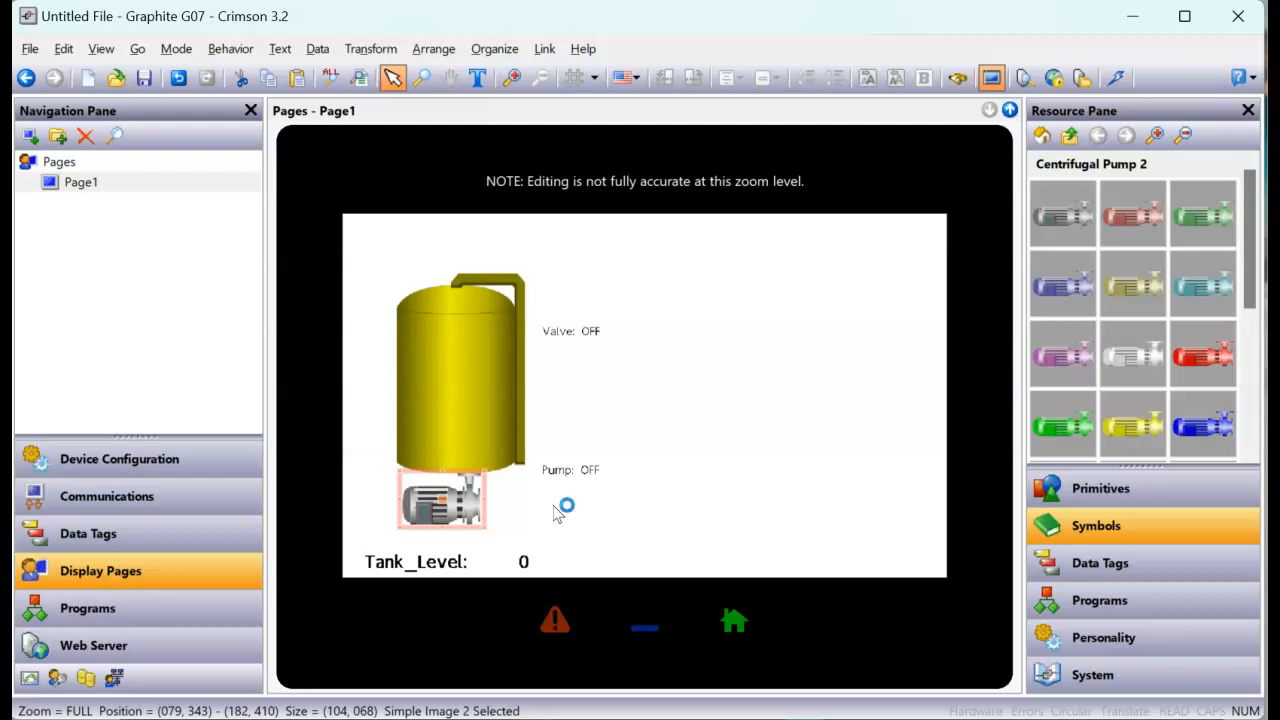
- Set the pump image's shading to Solid Color and bring up the list of data tags
double_click(470, 497)
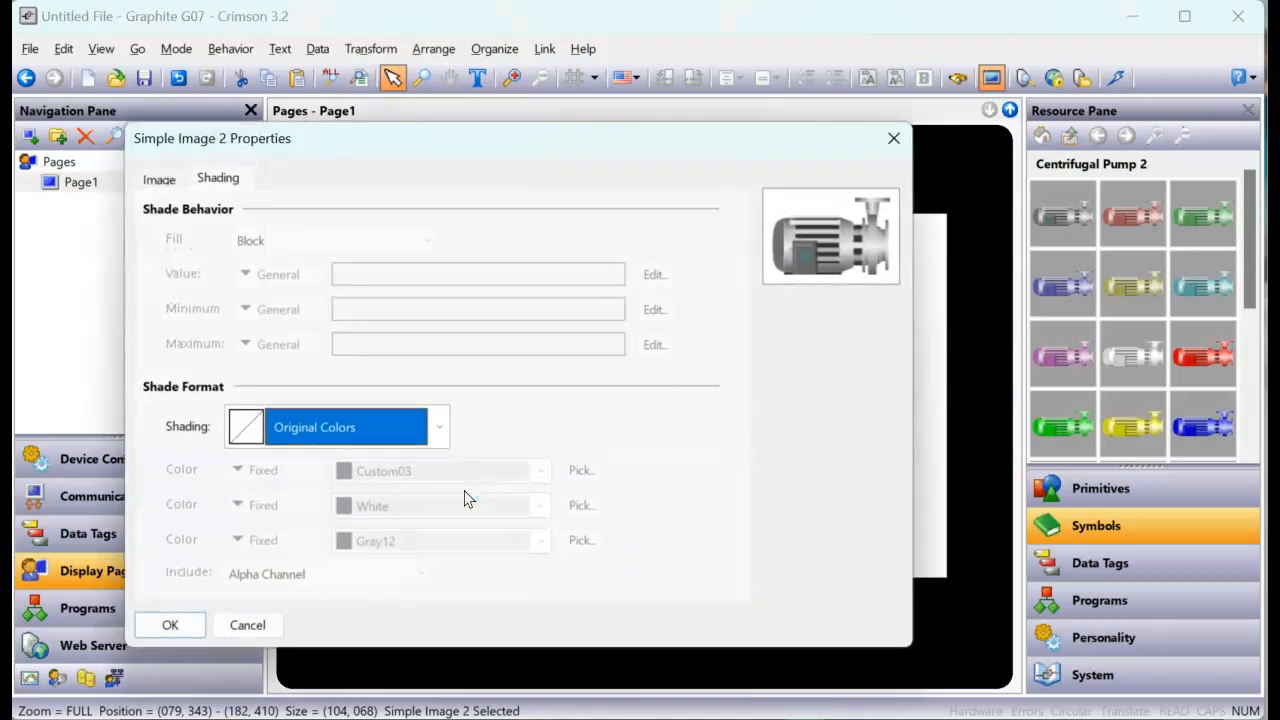
click(158, 180)
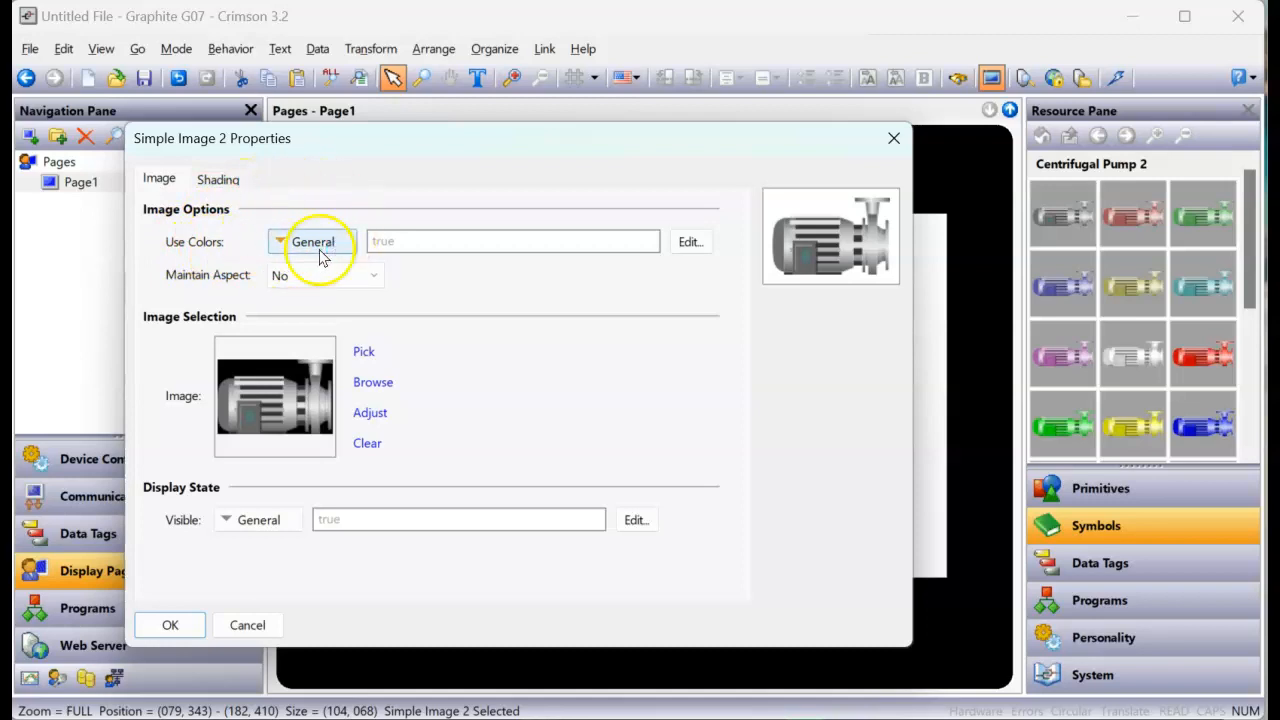
click(217, 182)
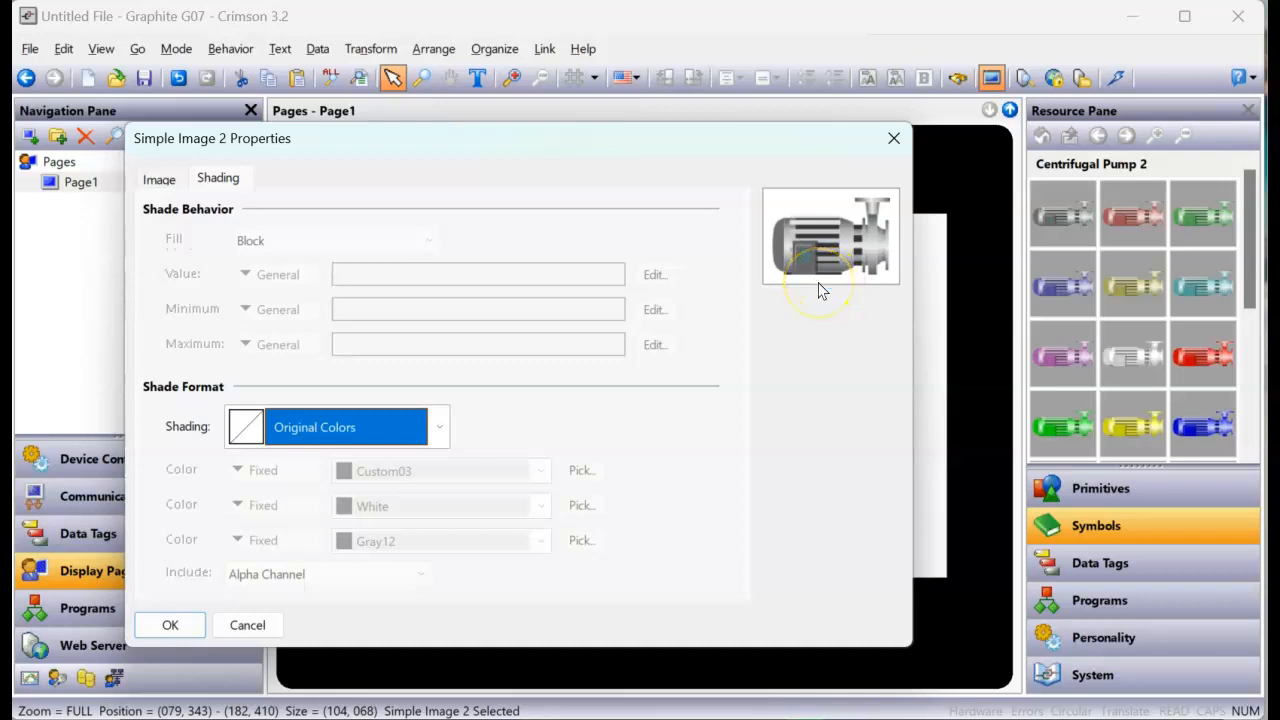
click(440, 428)
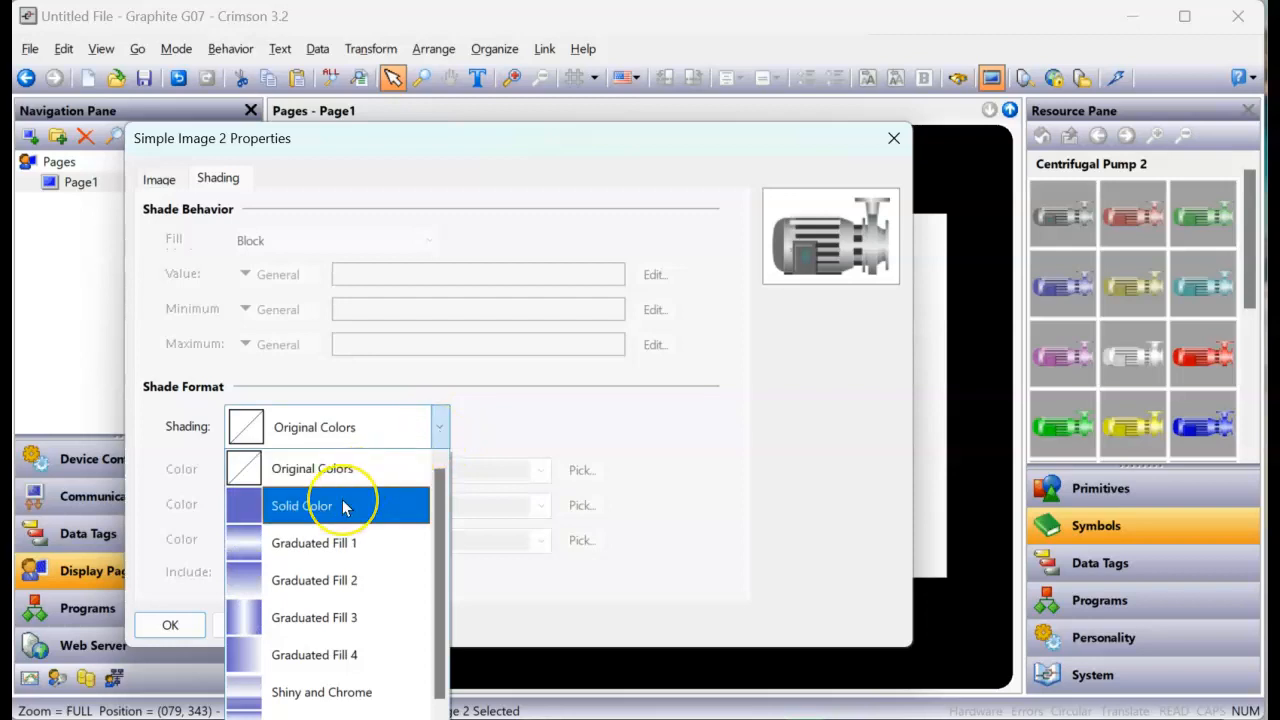
click(344, 507)
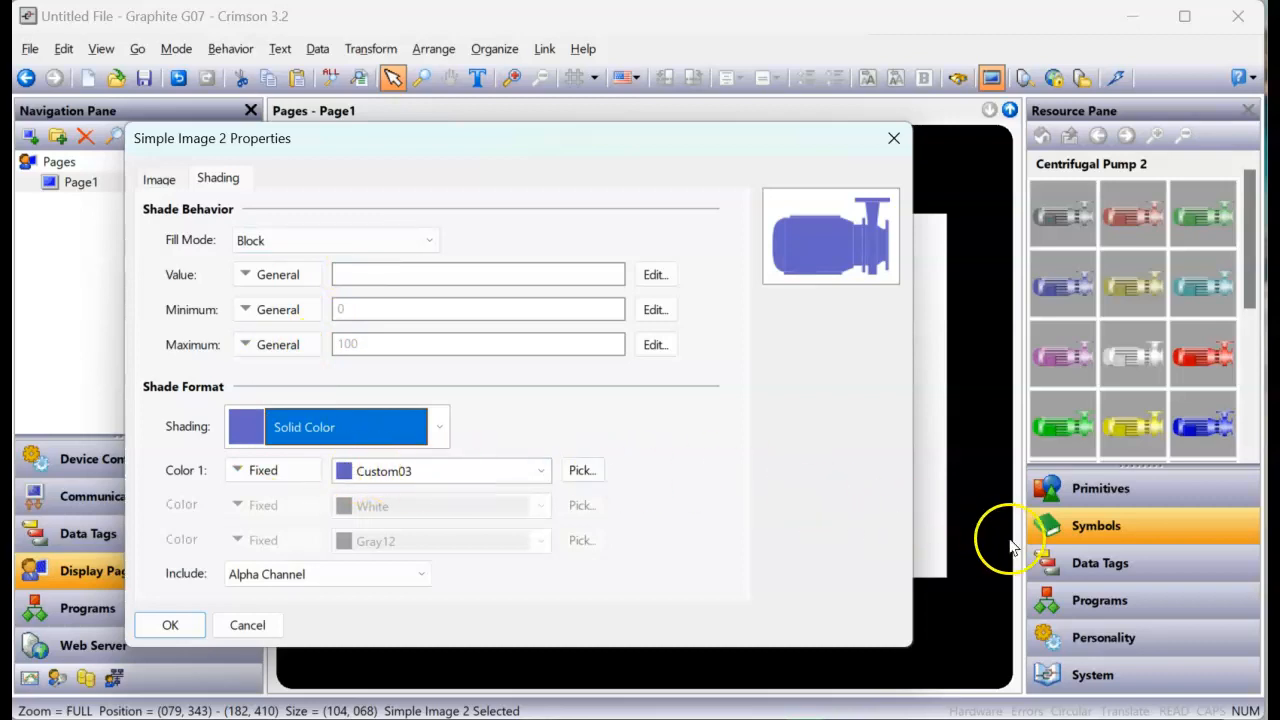
click(1092, 574)
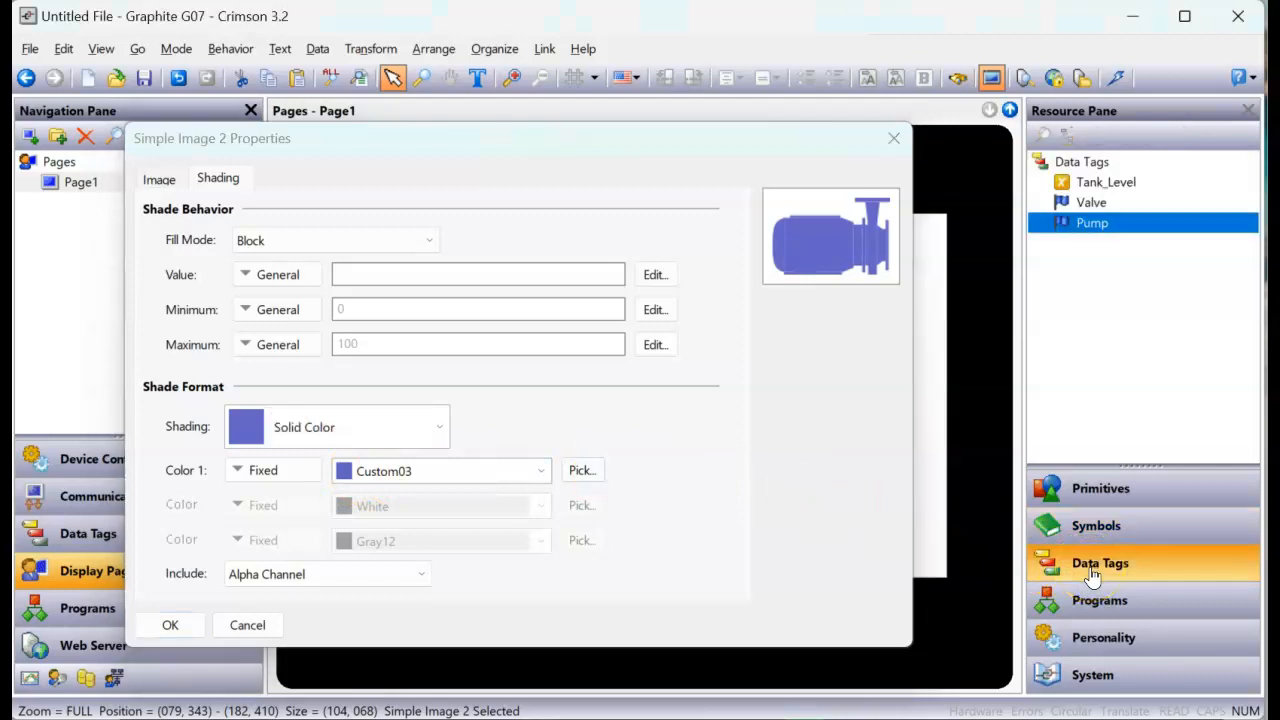
click(1100, 226)
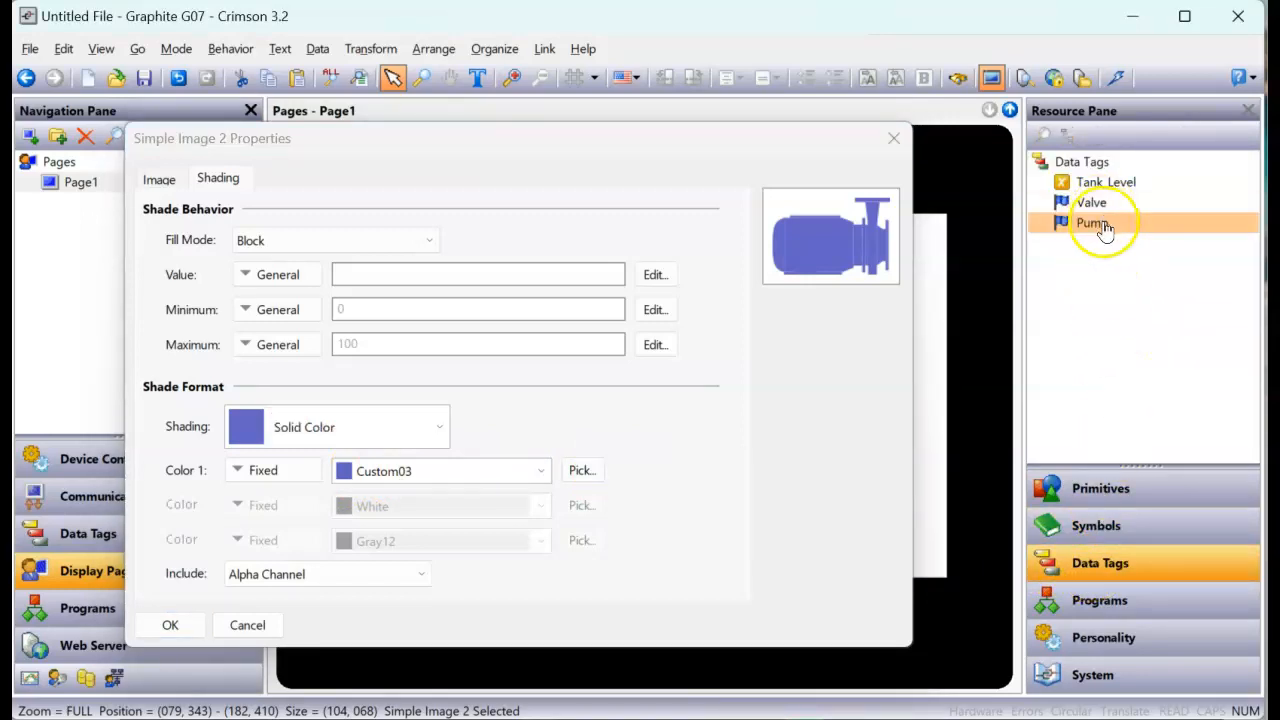
mouse_move(1110, 232)
mouse_down()
mouse_move(646, 331)
mouse_move(443, 400)
mouse_move(334, 455)
mouse_move(320, 479)
mouse_up()
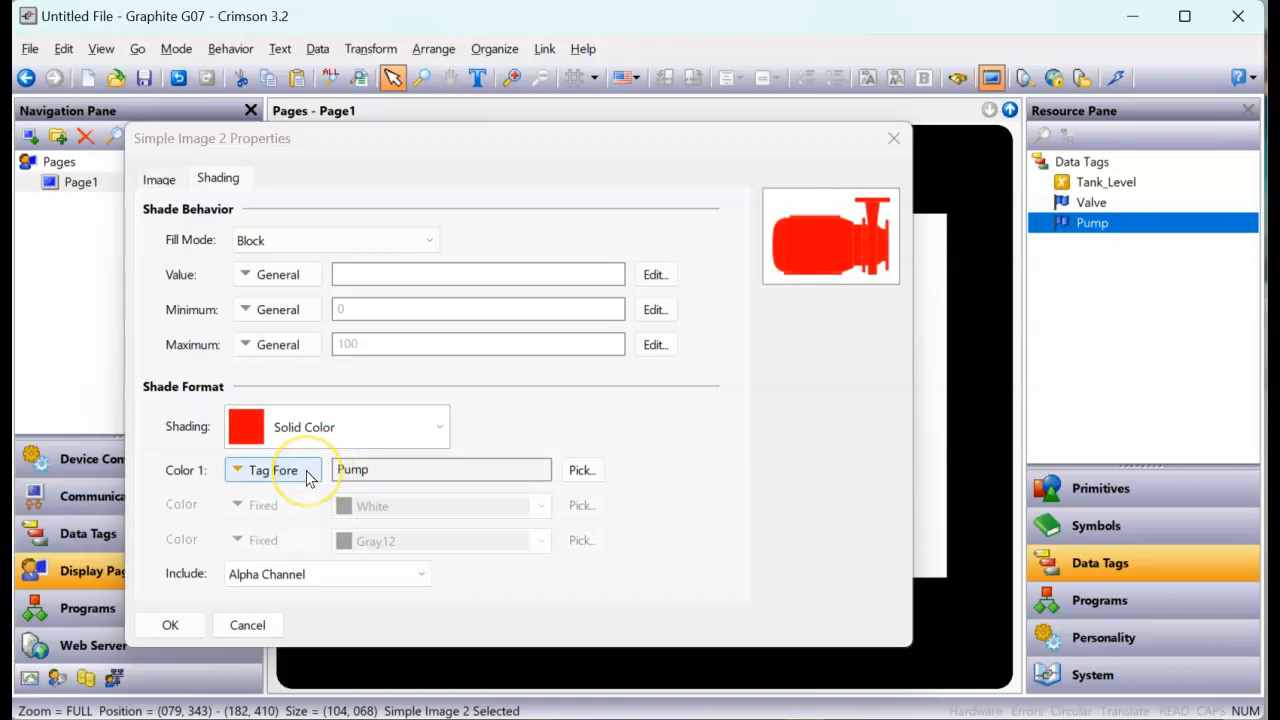
click(308, 478)
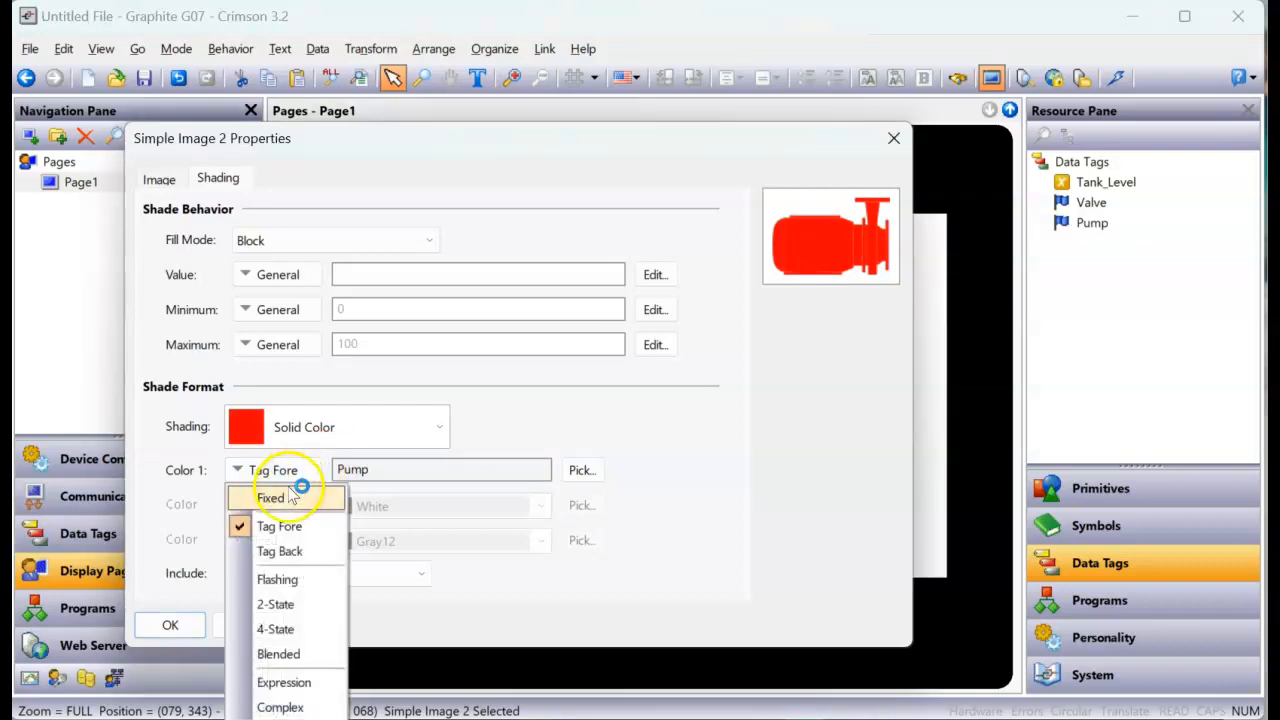
click(300, 492)
click(725, 438)
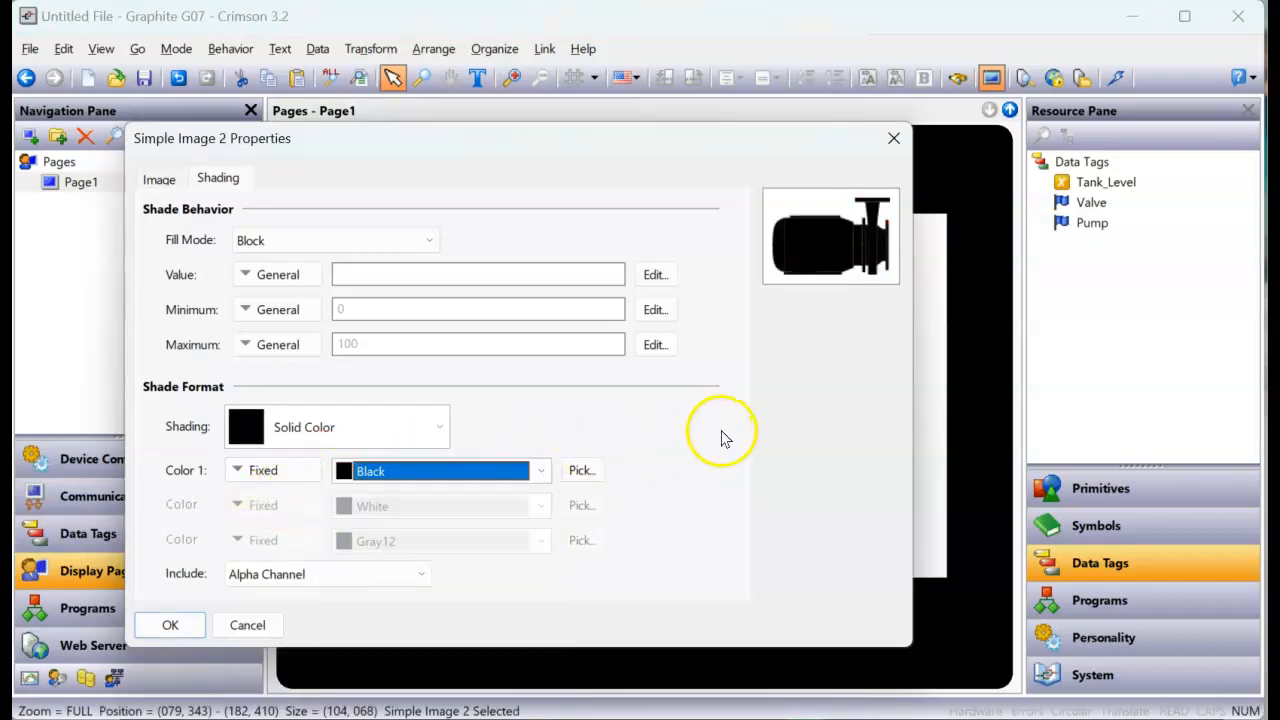
- Set Color 1 of the pump image's shading to Tag Fore, using the Pump tag
click(290, 470)
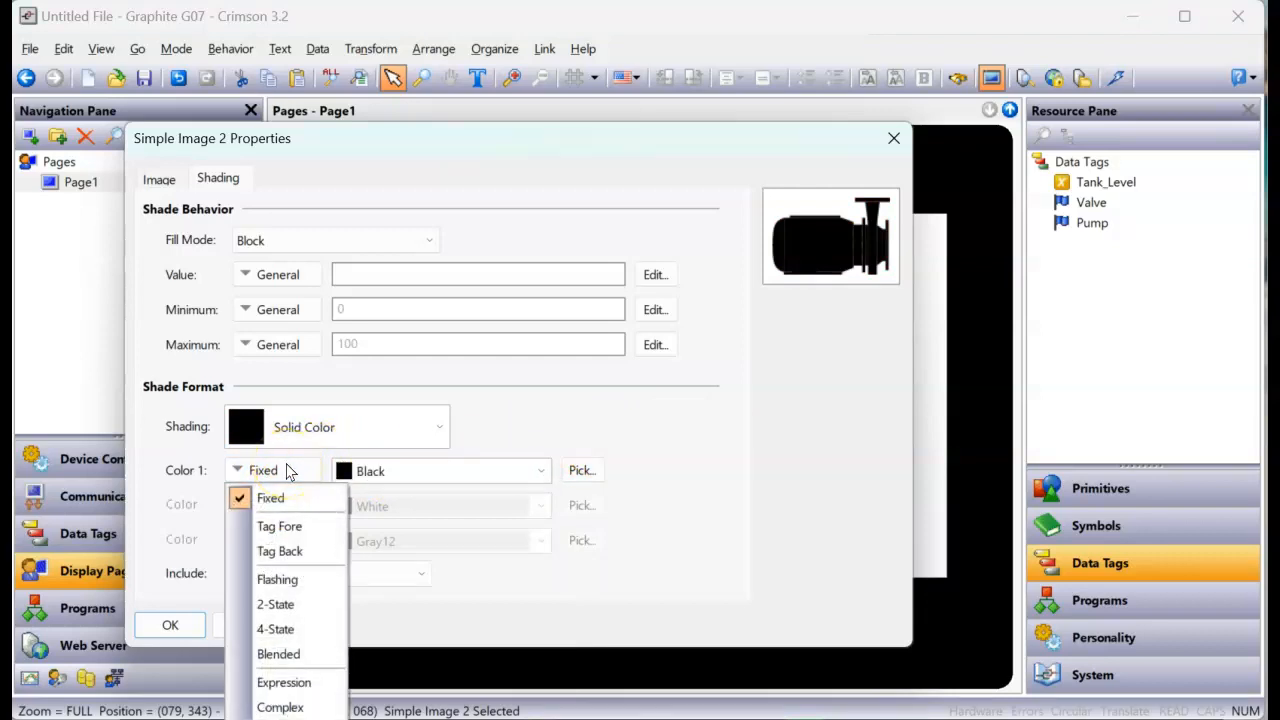
click(295, 528)
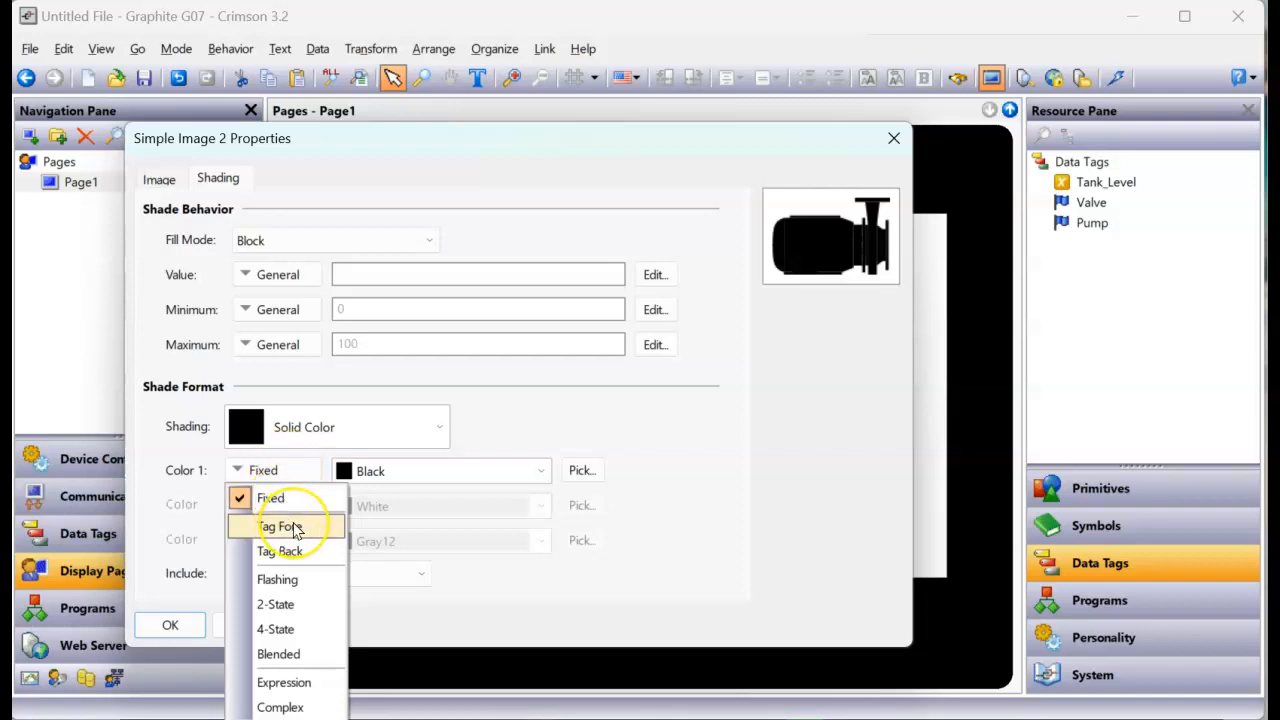
click(298, 530)
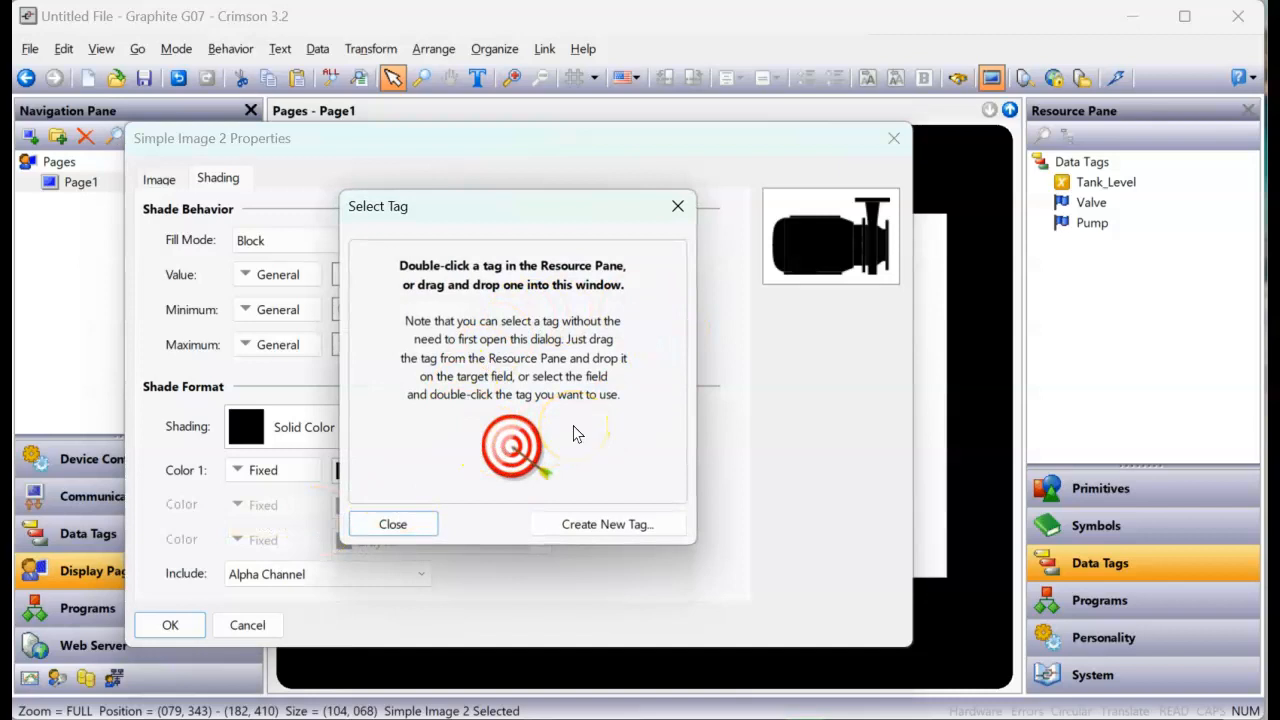
click(1096, 224)
drag(1098, 228, 538, 423)
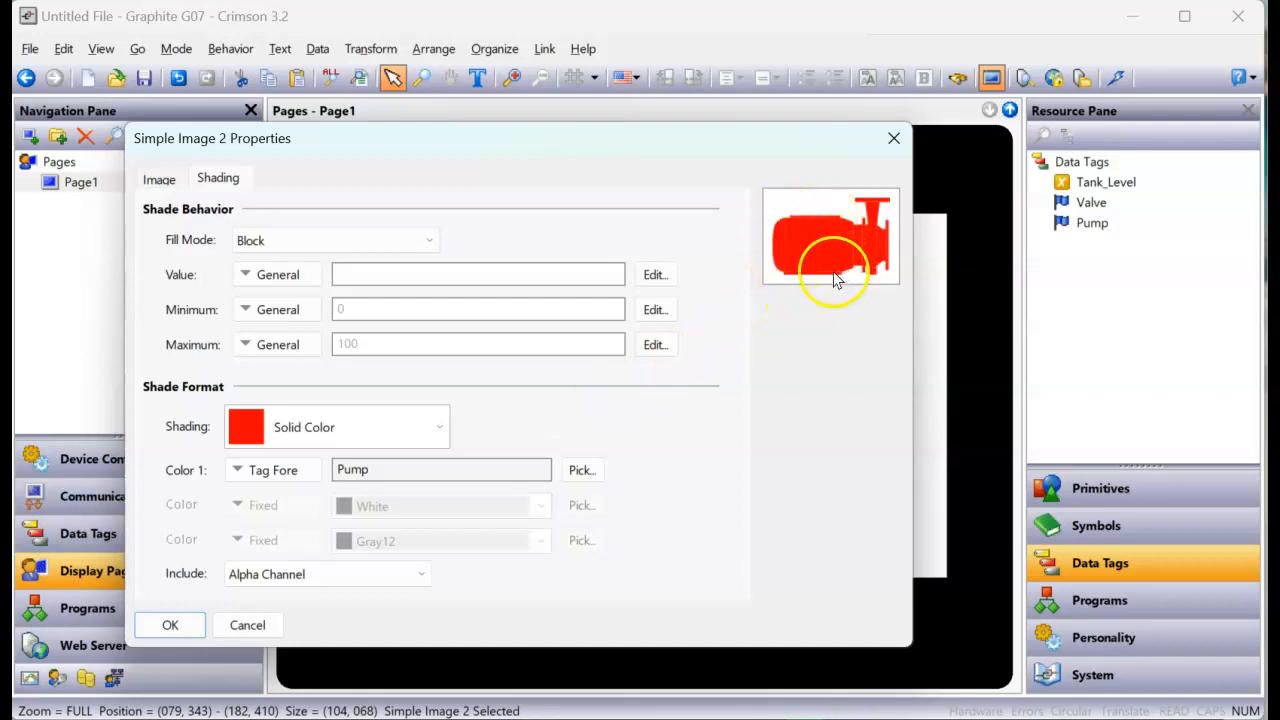
- Set the pump image's shading to include All Channels and apply the image properties
click(384, 575)
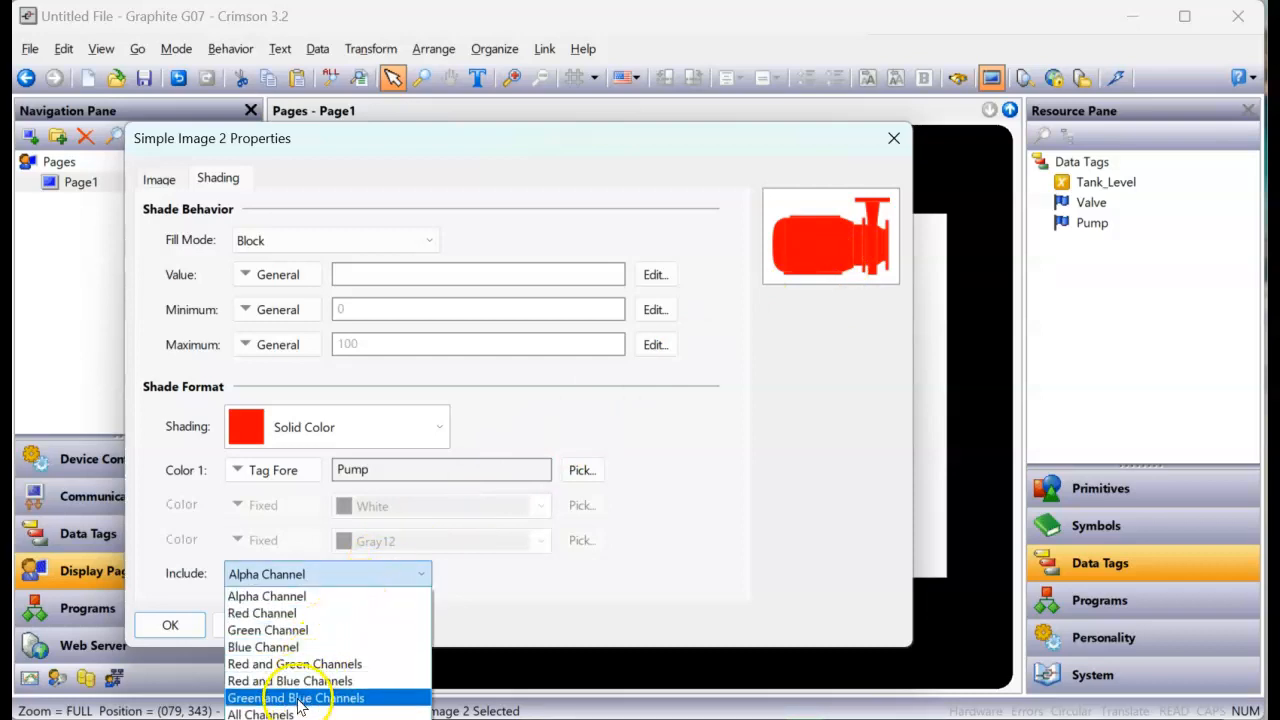
click(300, 712)
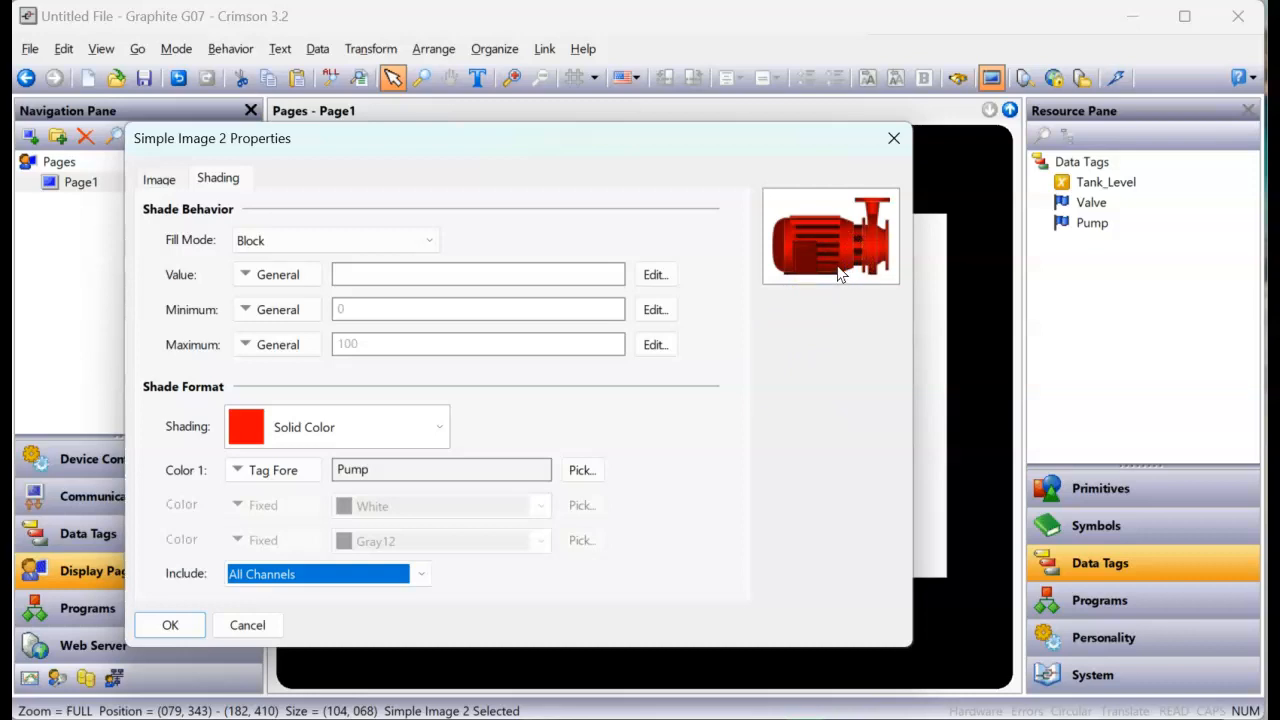
click(378, 469)
click(170, 625)
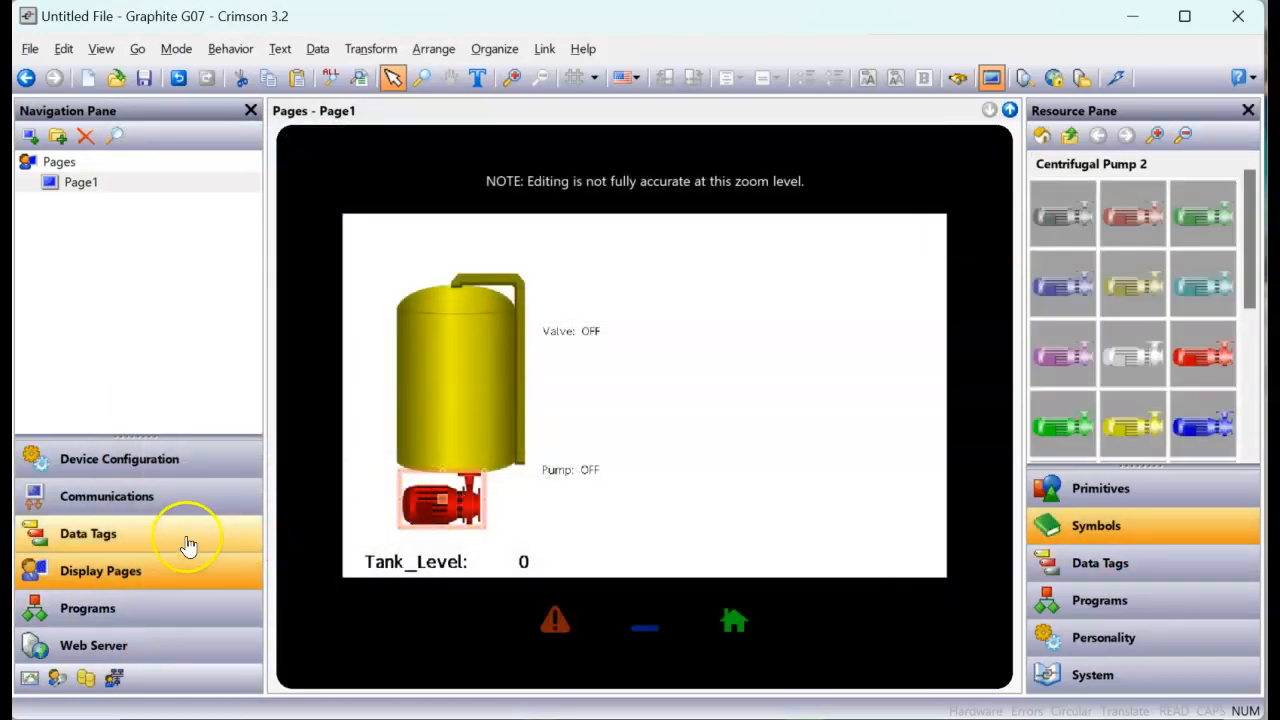
- Review the Pump data tag's format and ON/OFF colors, and set its Simulate As value to 1
click(175, 542)
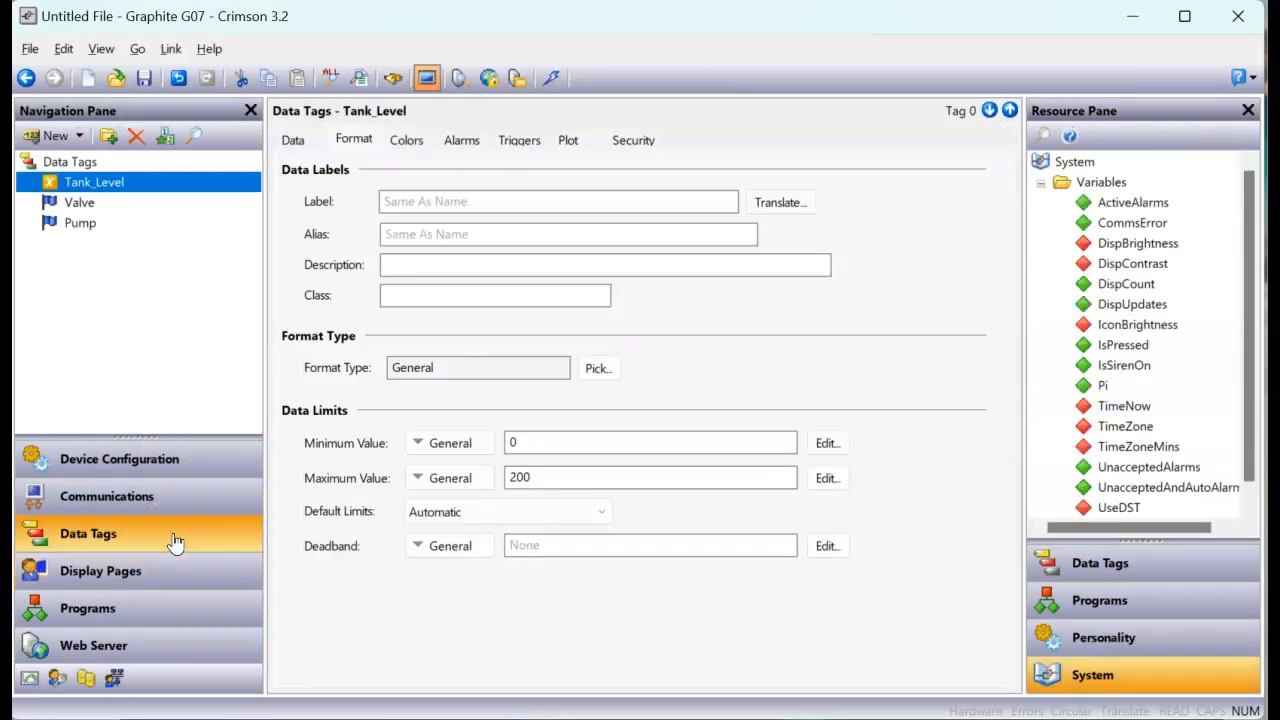
click(80, 225)
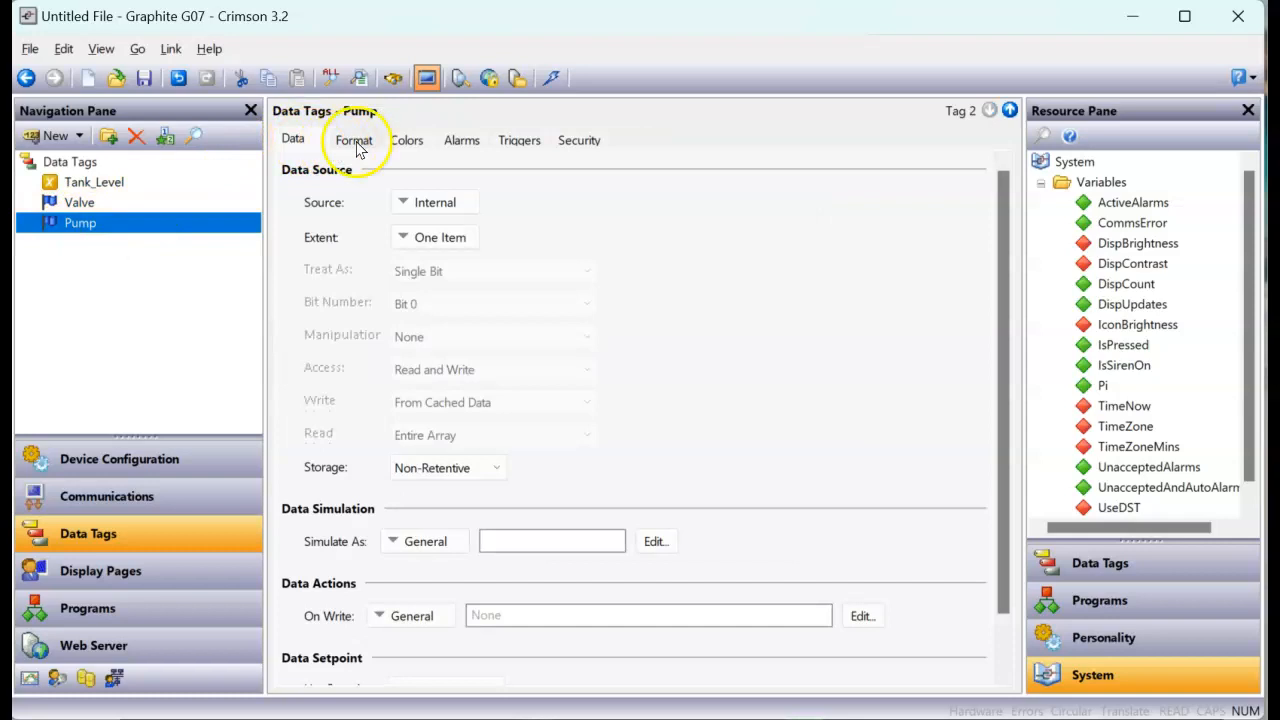
mouse_move(545, 108)
mouse_down()
mouse_move(283, 137)
mouse_move(246, 497)
mouse_move(589, 540)
mouse_move(640, 177)
mouse_move(545, 112)
mouse_up()
mouse_move(280, 245)
mouse_down()
mouse_move(114, 224)
mouse_move(262, 211)
mouse_up()
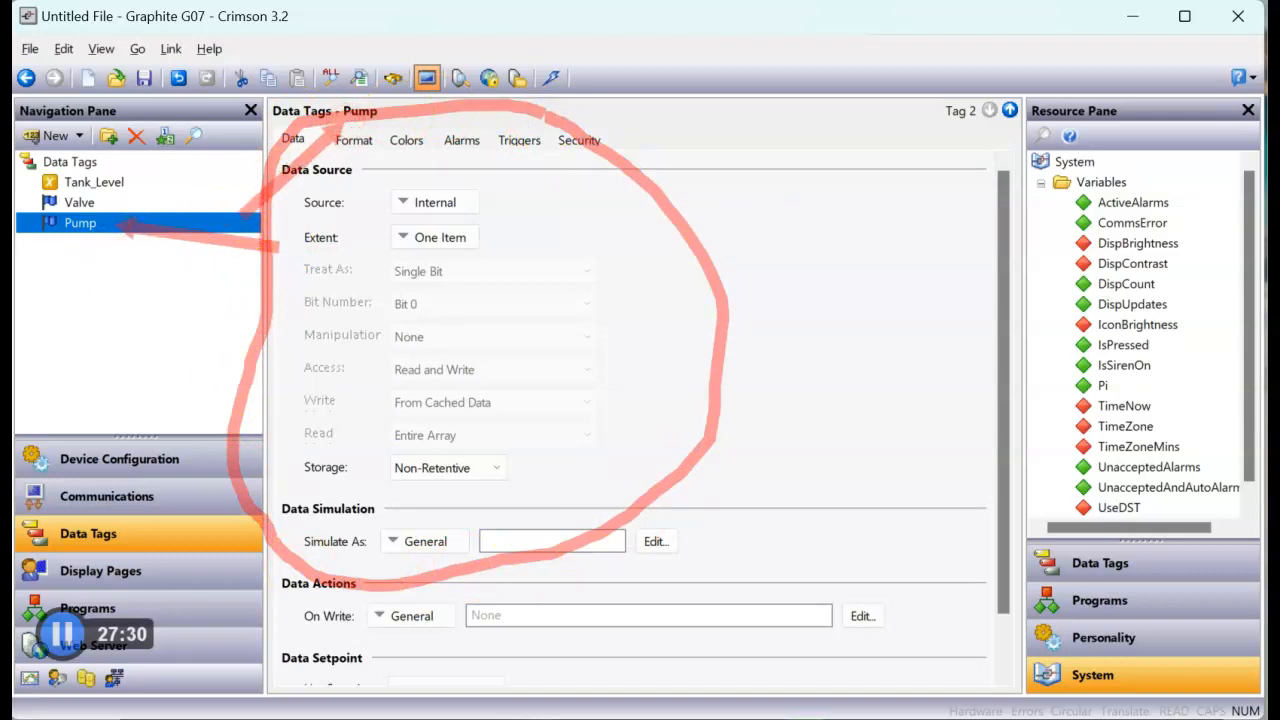
key(Escape)
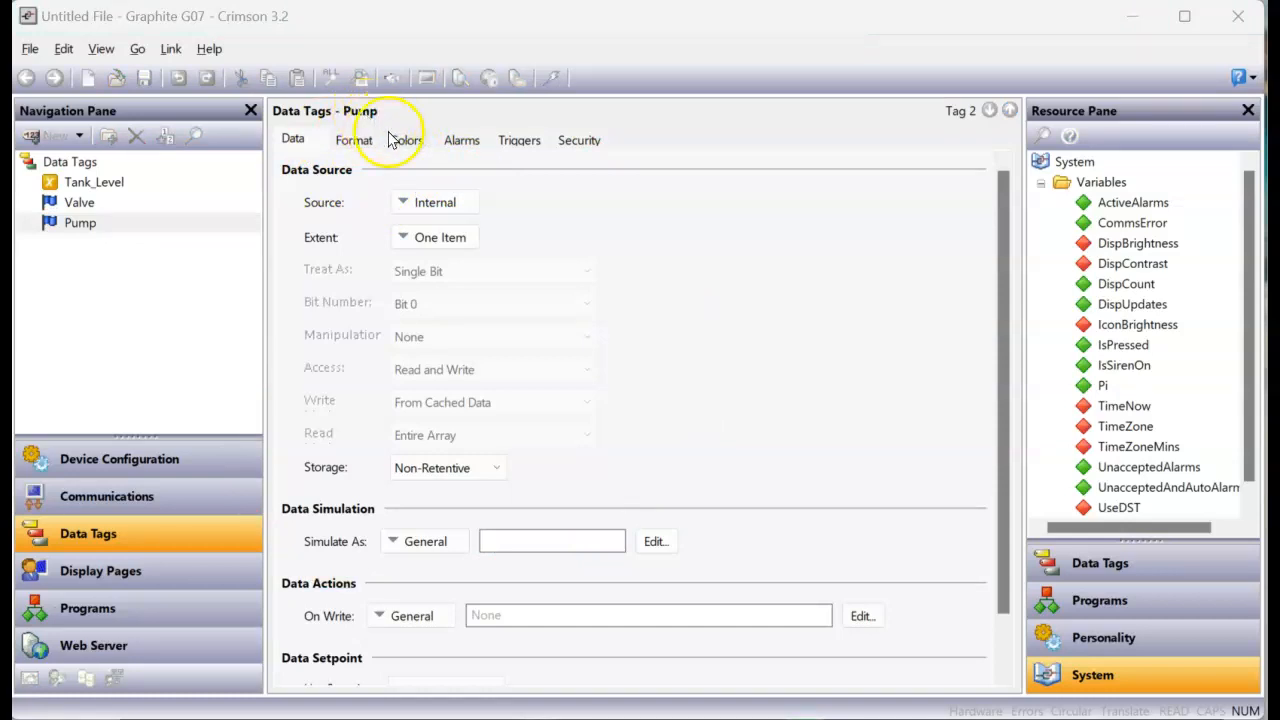
click(366, 149)
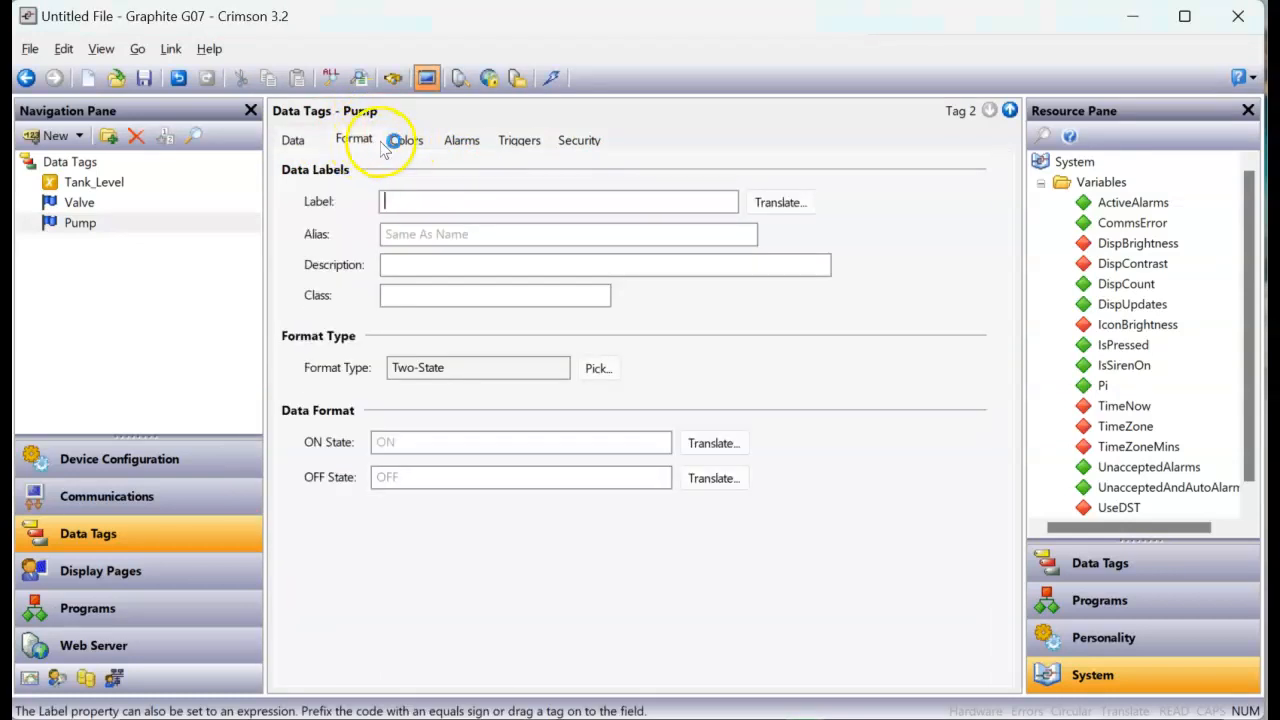
click(401, 148)
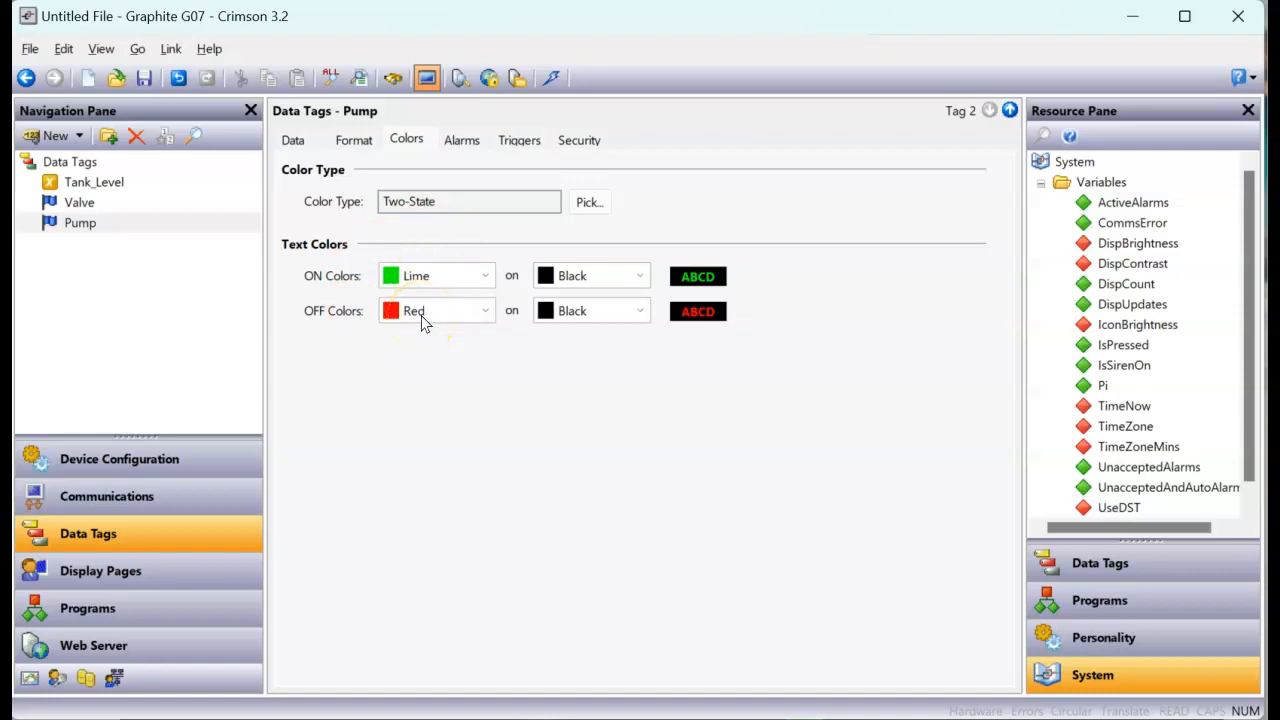
click(430, 284)
click(295, 140)
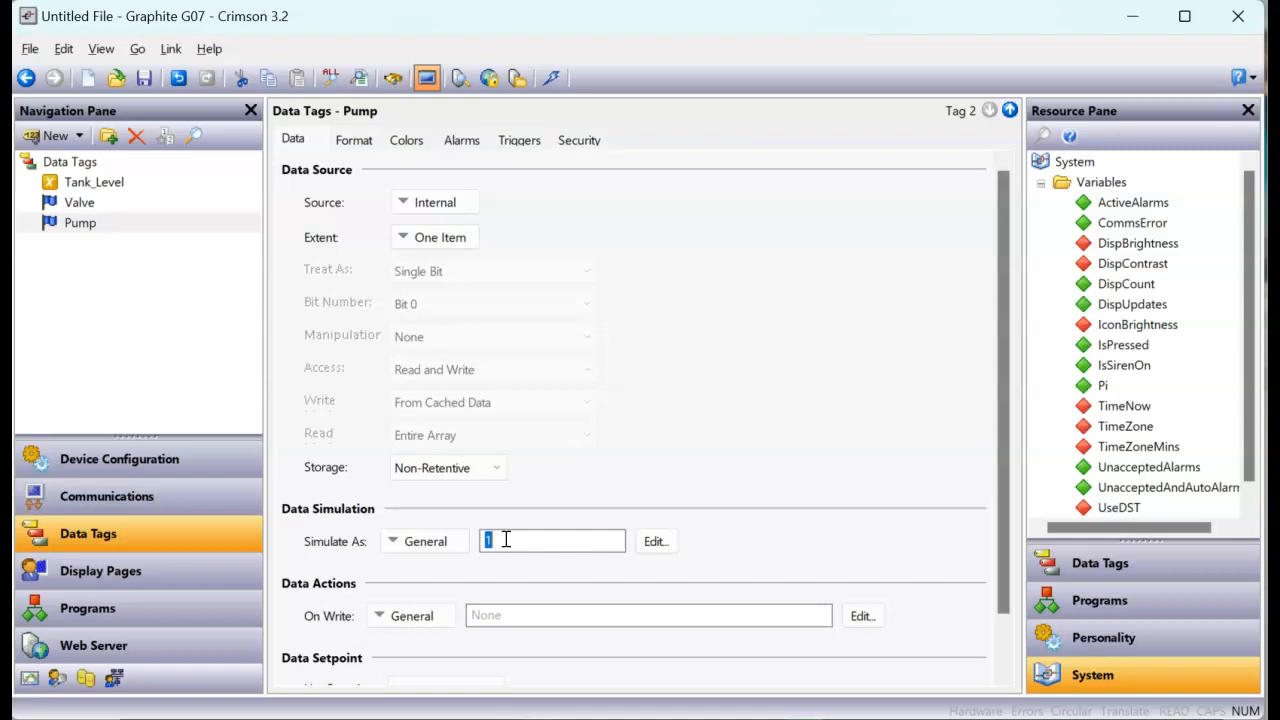
- Set the Tank_Level data tag's Simulate As value to 75
click(101, 186)
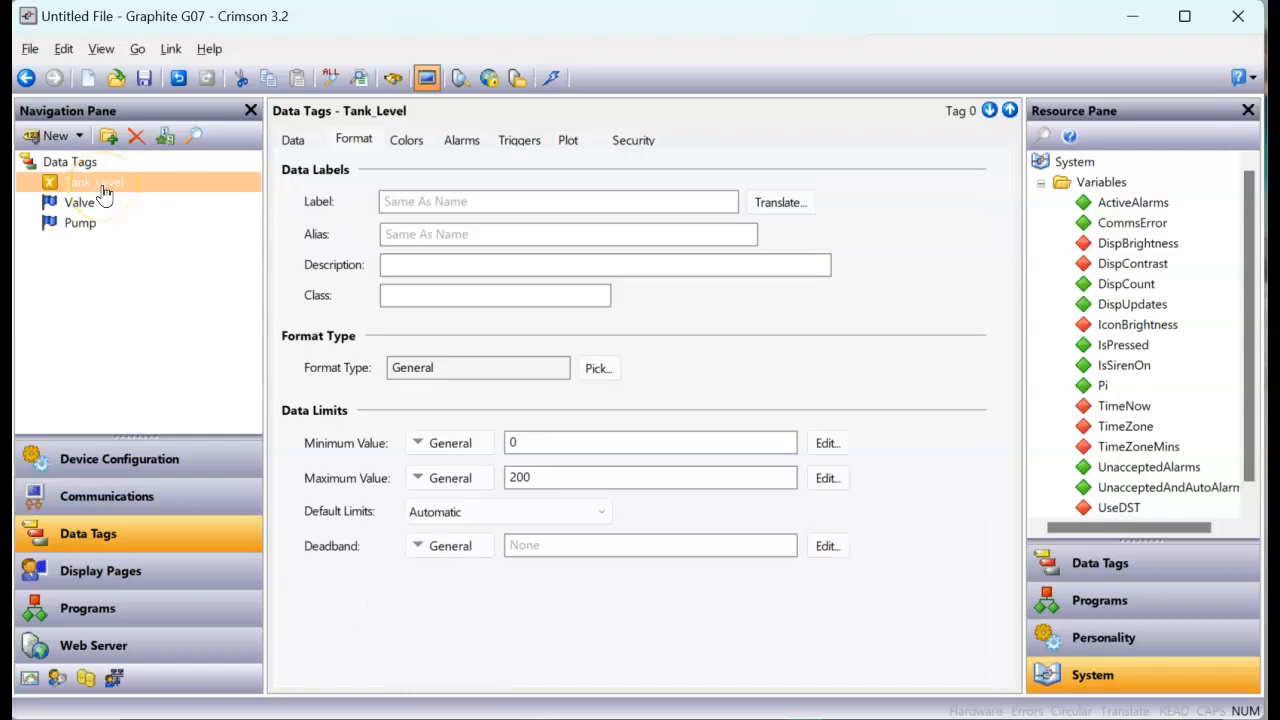
click(292, 140)
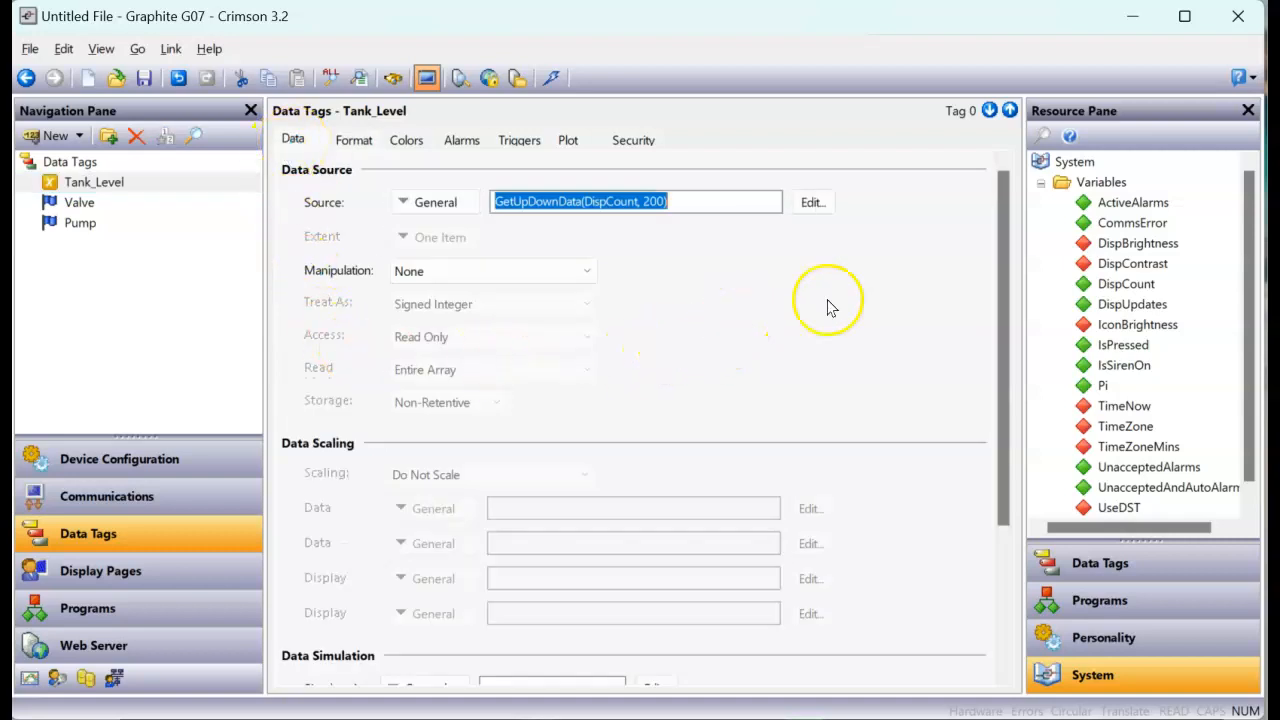
drag(1003, 370, 990, 528)
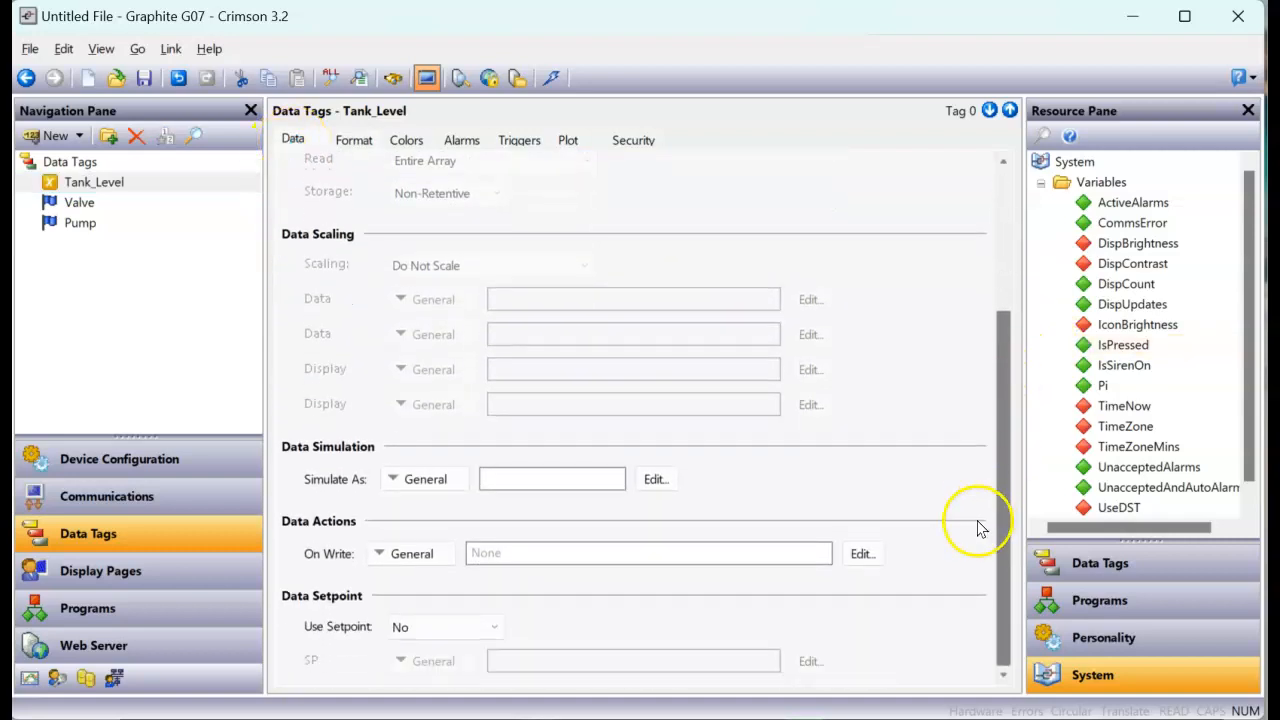
click(518, 478)
scroll(780, 220, up, 3)
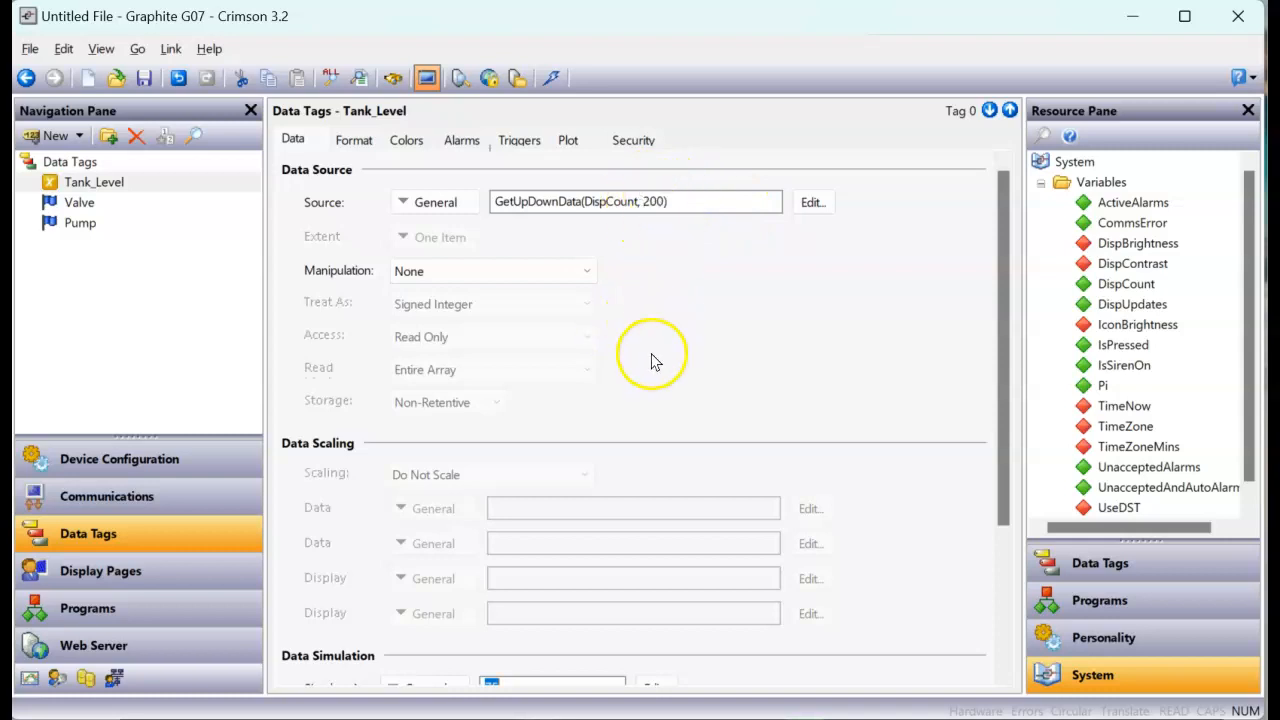
scroll(650, 360, down, 3)
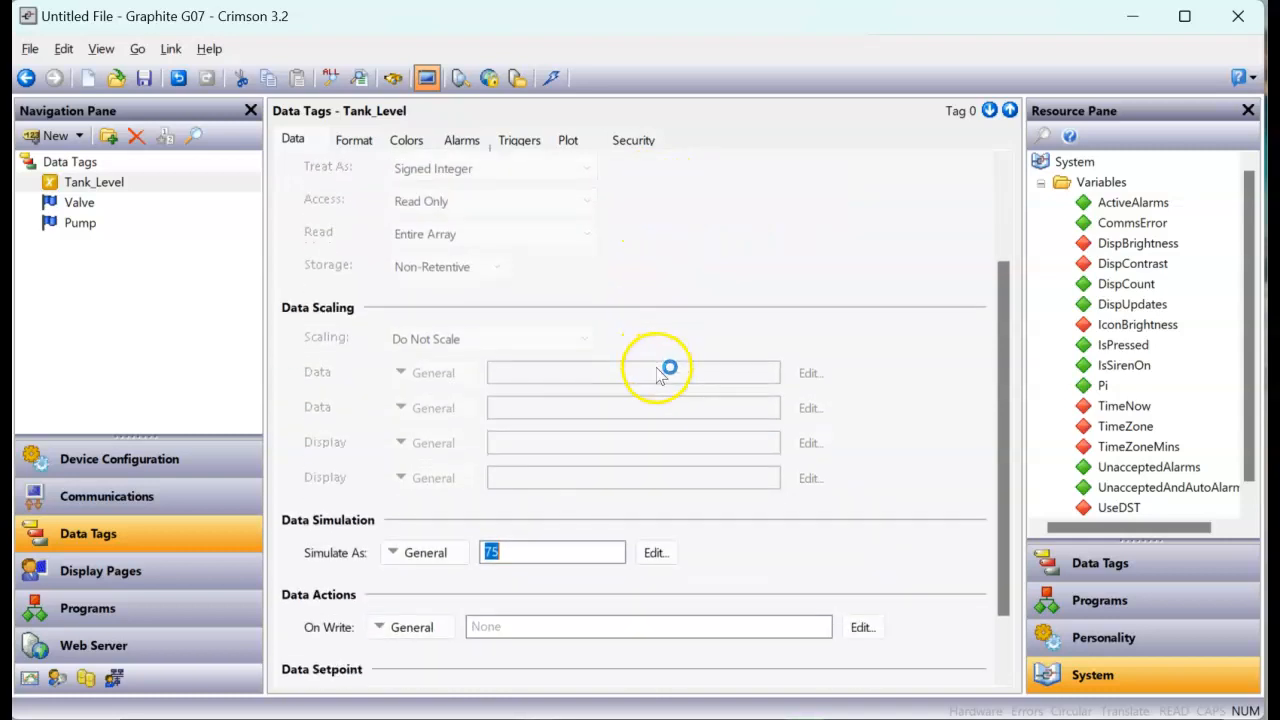
click(507, 551)
- Check the tank fill, pump color and tag fields on Page1 with the simulated tag values
click(140, 581)
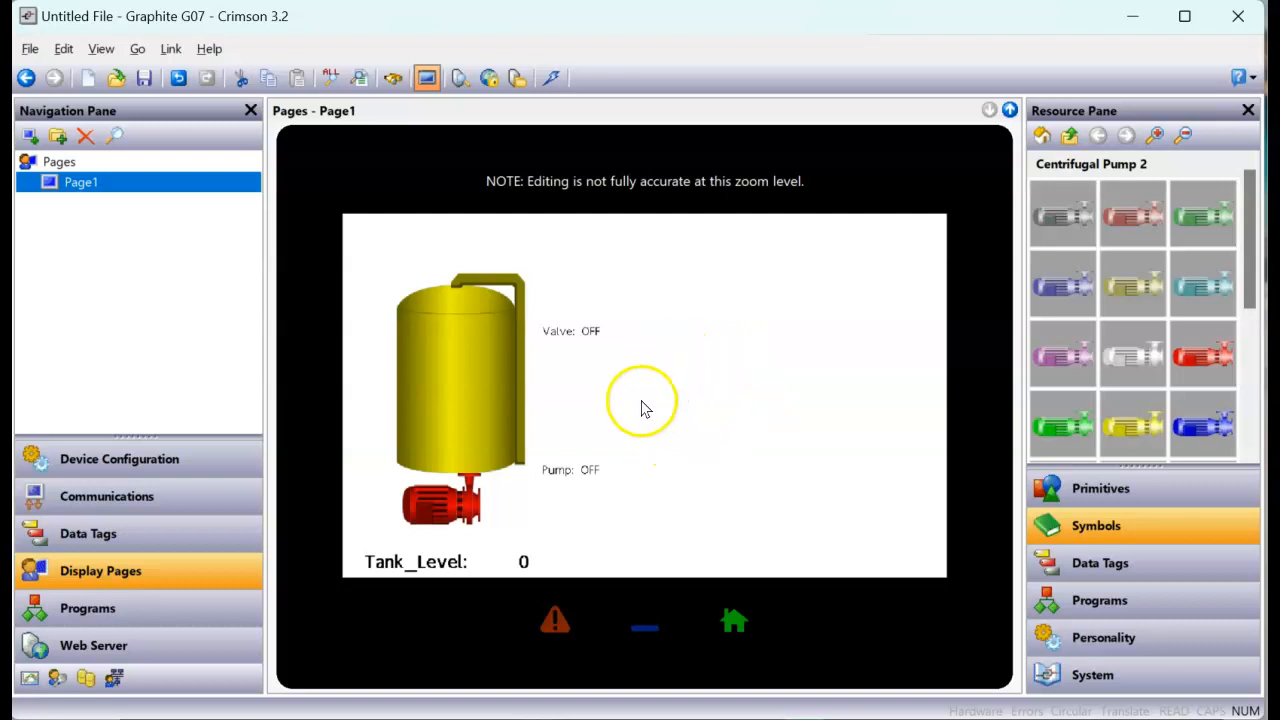
click(635, 400)
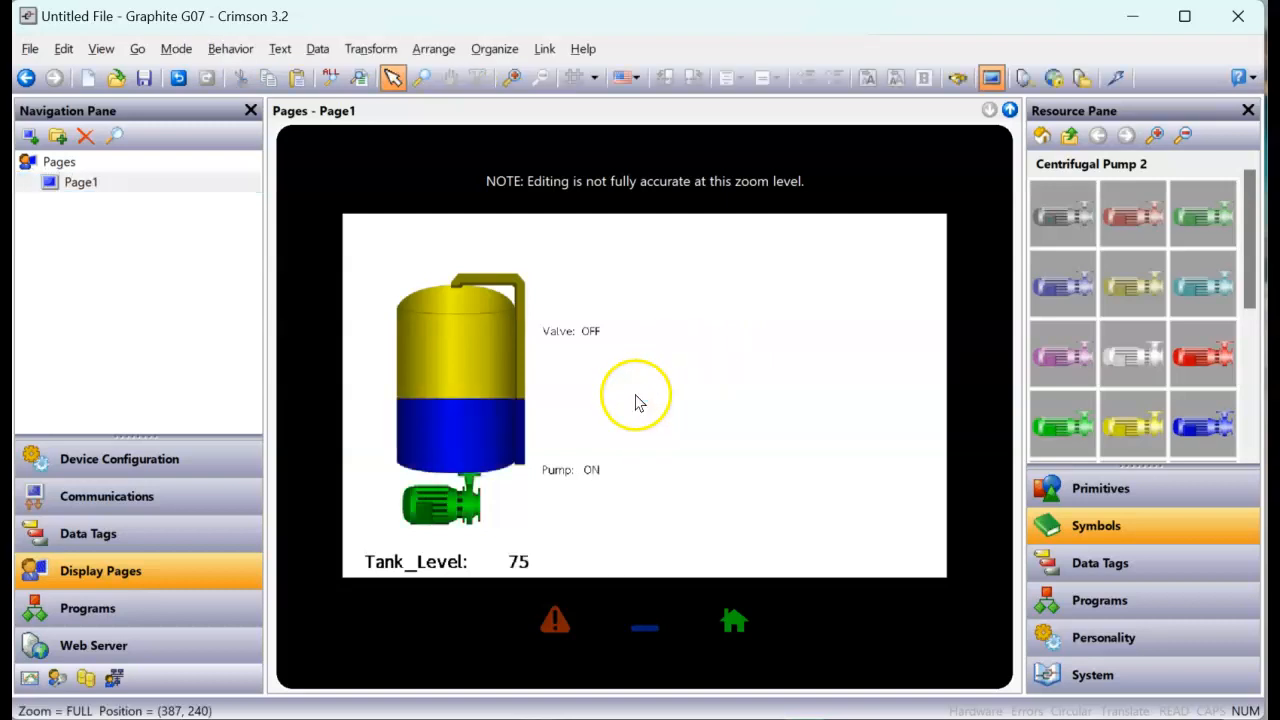
click(470, 500)
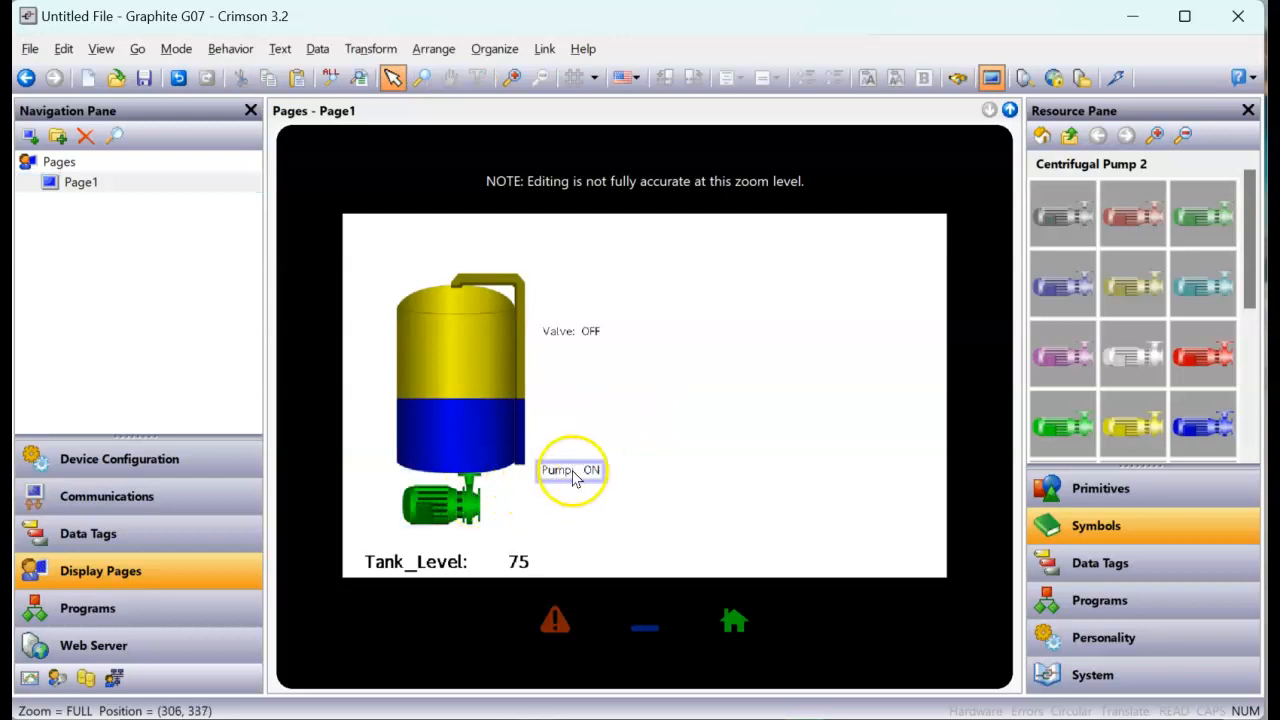
click(500, 450)
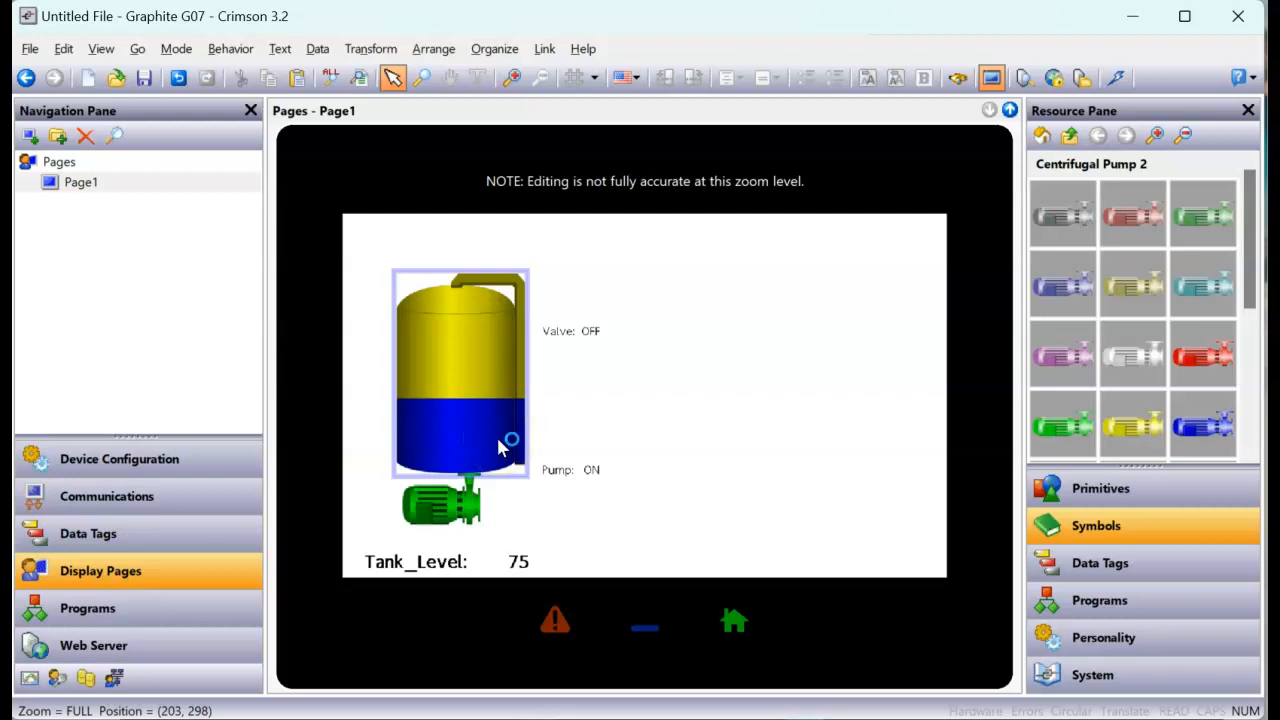
click(555, 402)
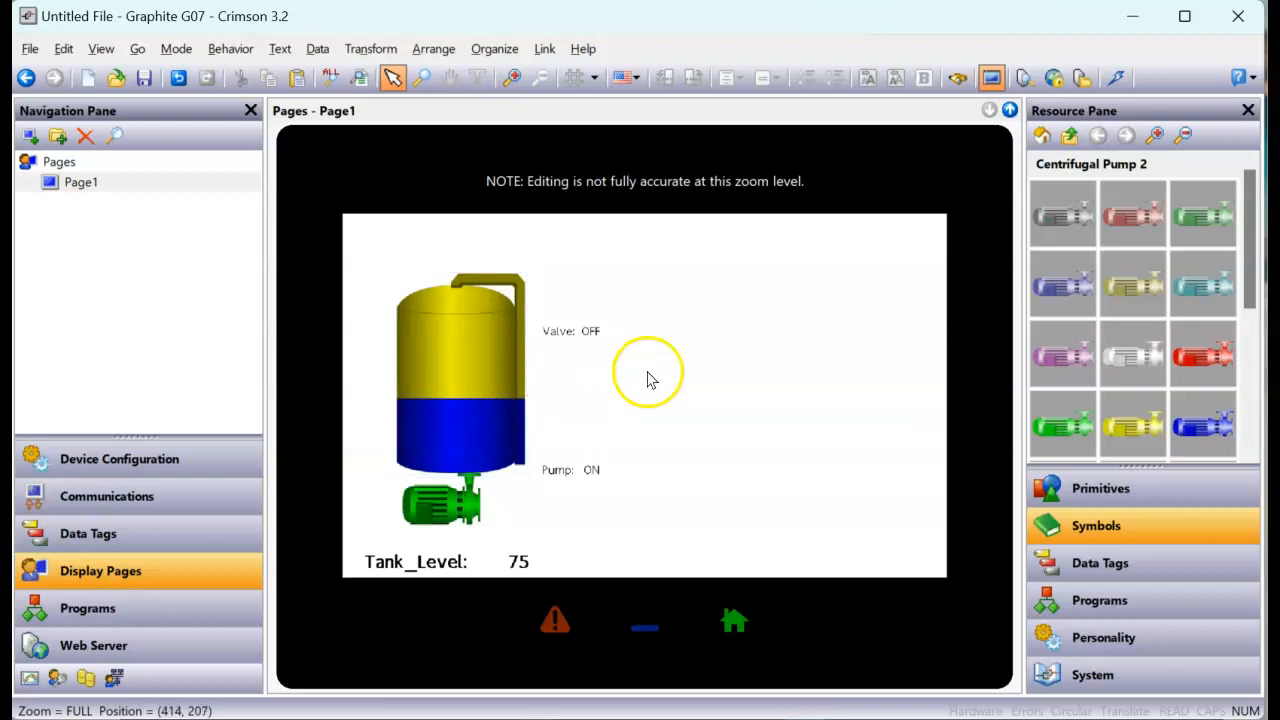
- Download the database to the emulator, check the running tank page's level, valve and pump, and return to Page1 in the editor
click(1115, 80)
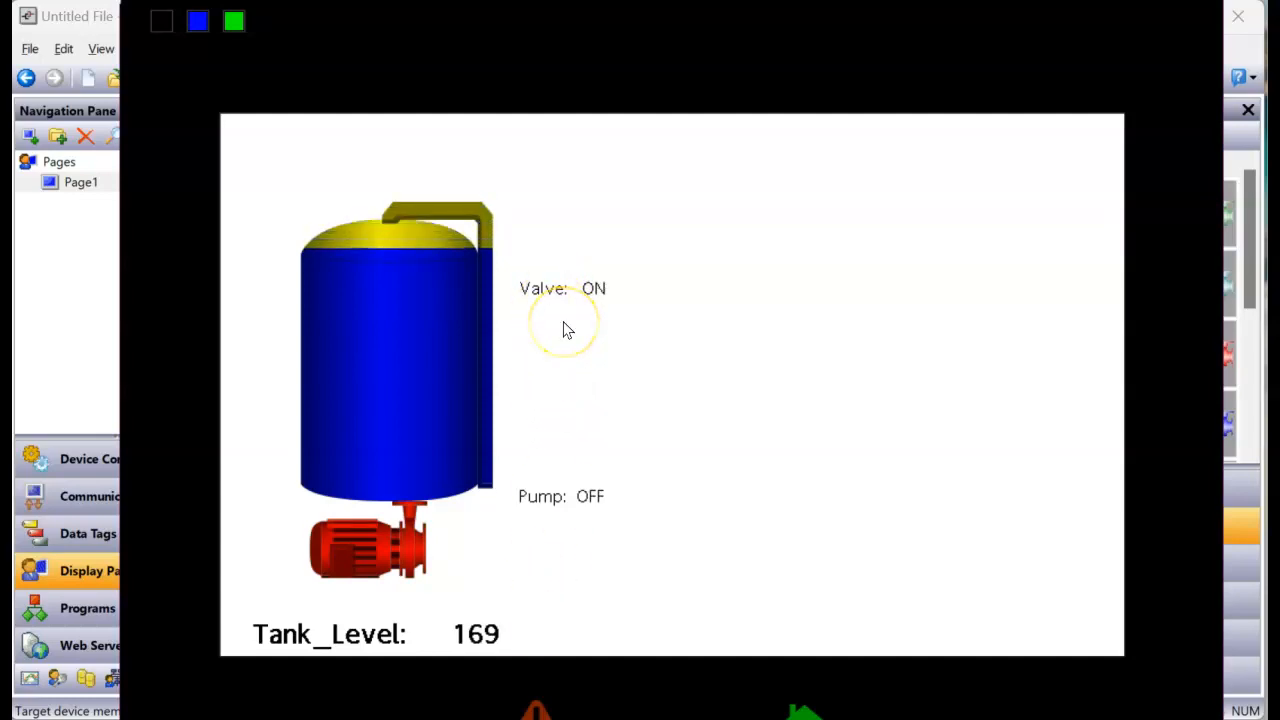
click(85, 355)
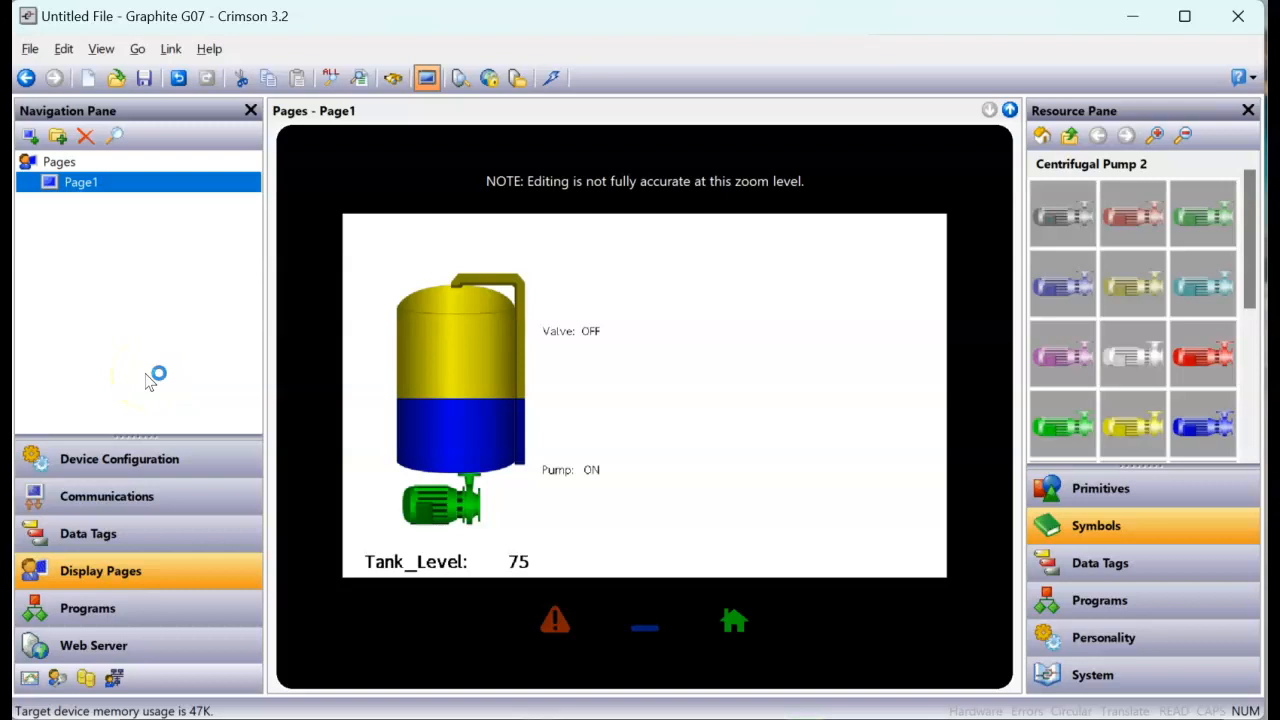
click(440, 513)
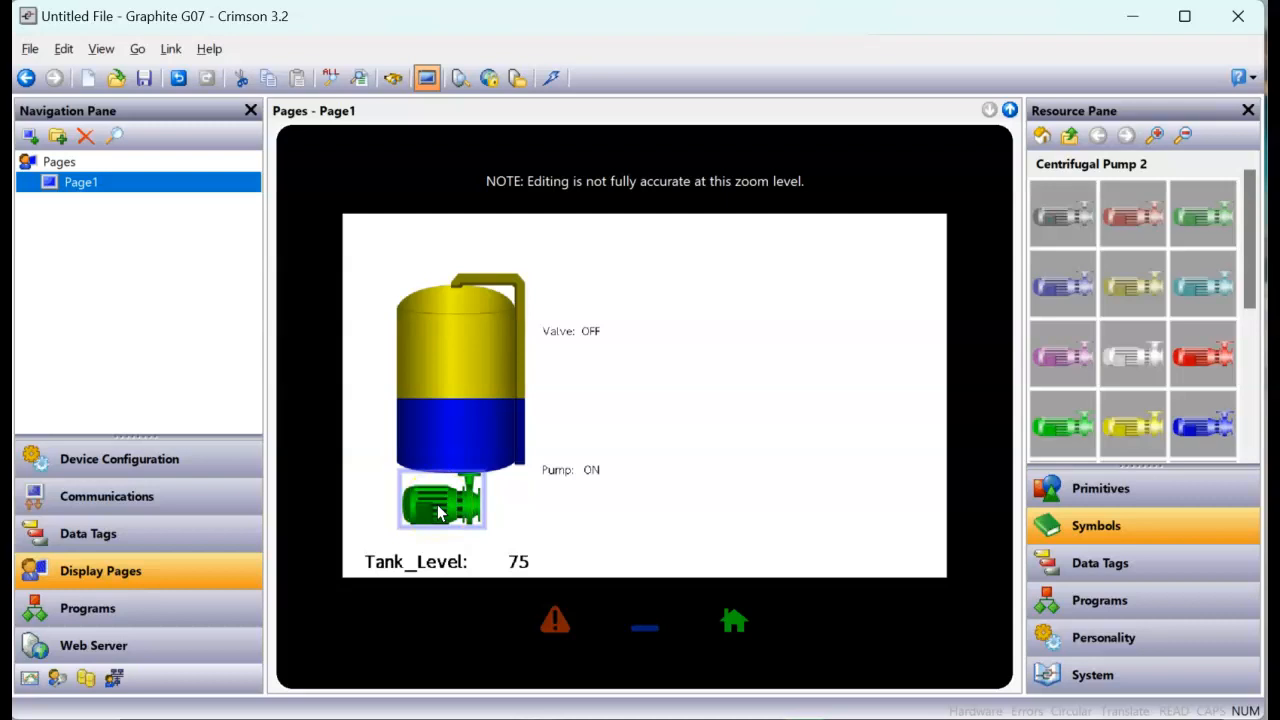
click(750, 430)
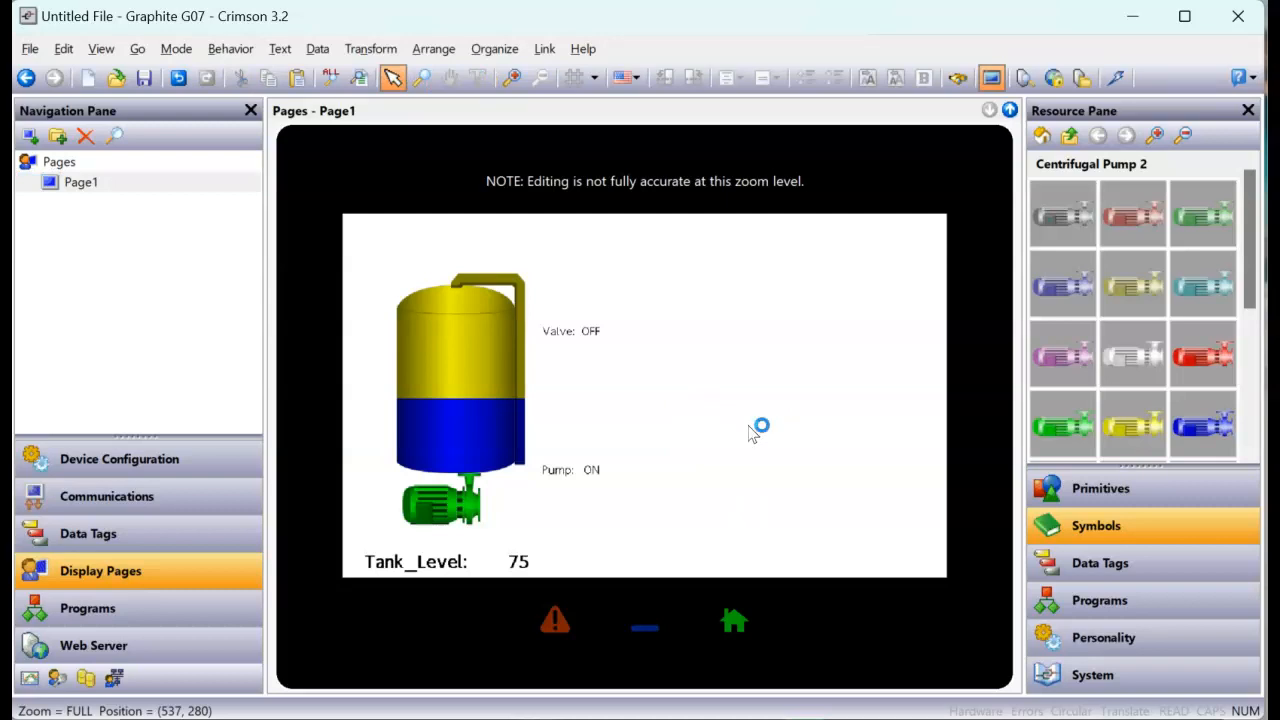
- Open the Valves category of the symbol library for Page1
click(1098, 526)
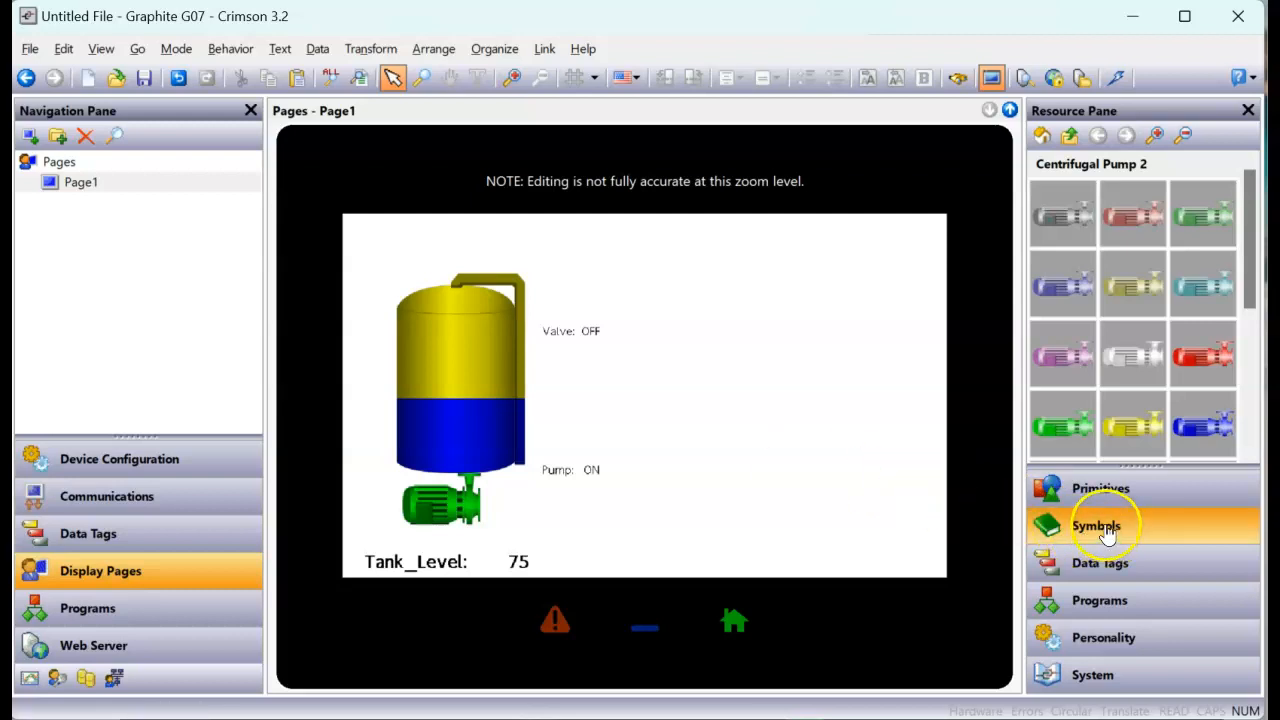
click(90, 185)
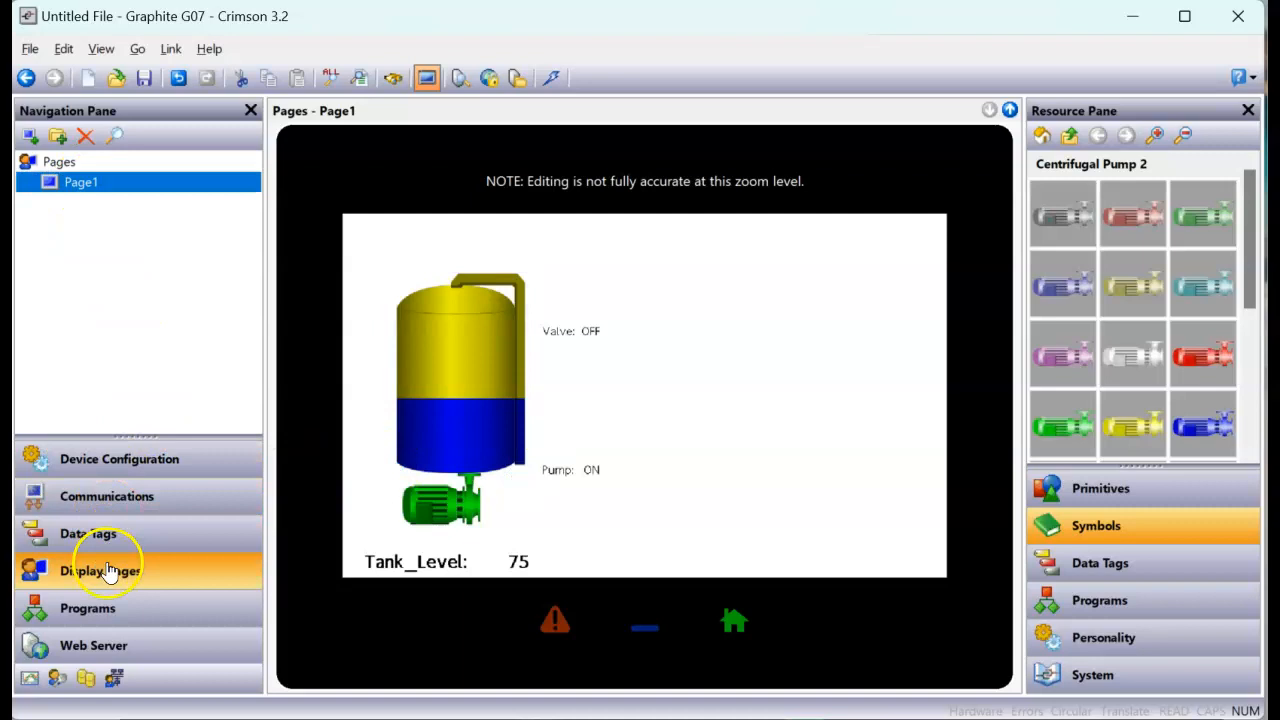
click(733, 331)
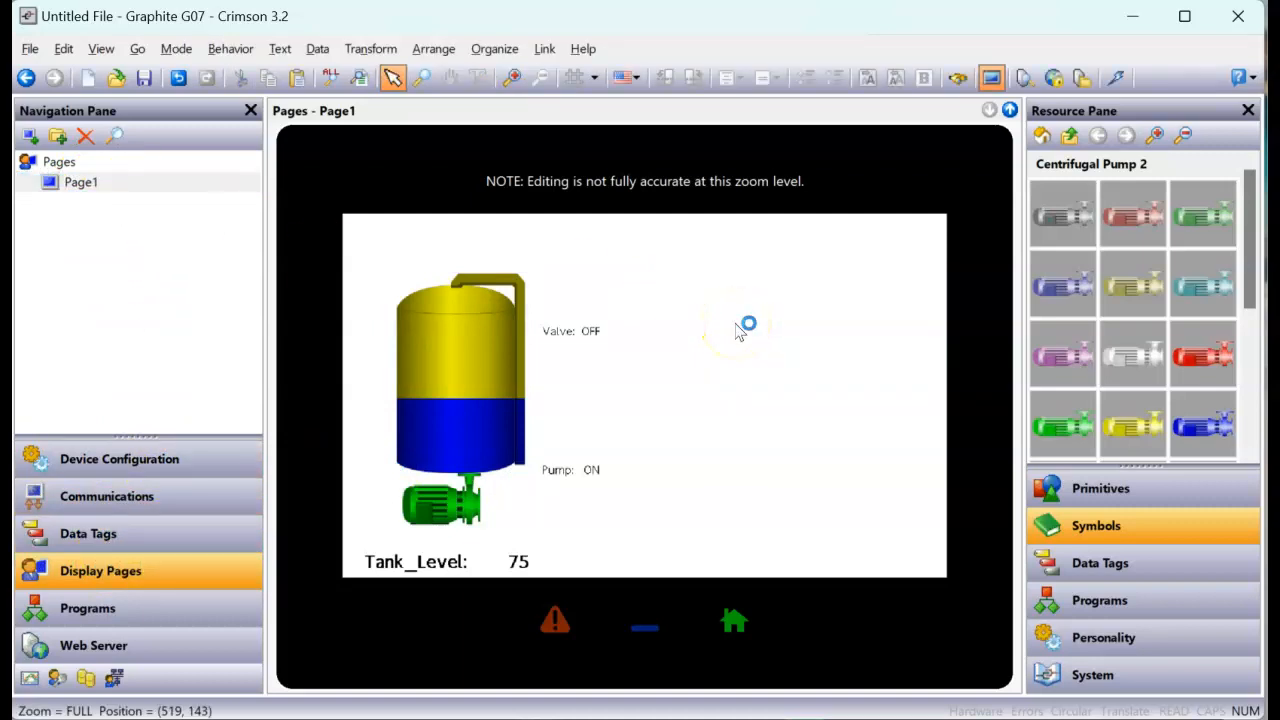
click(1078, 533)
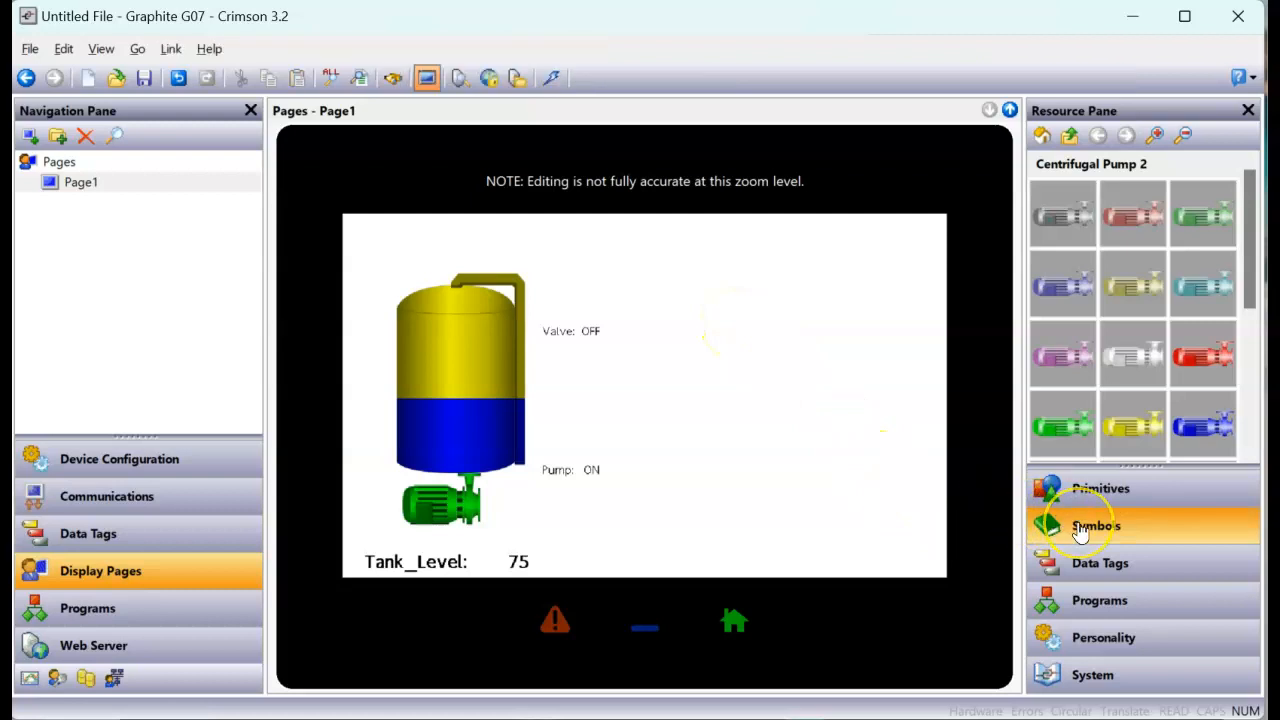
click(1043, 137)
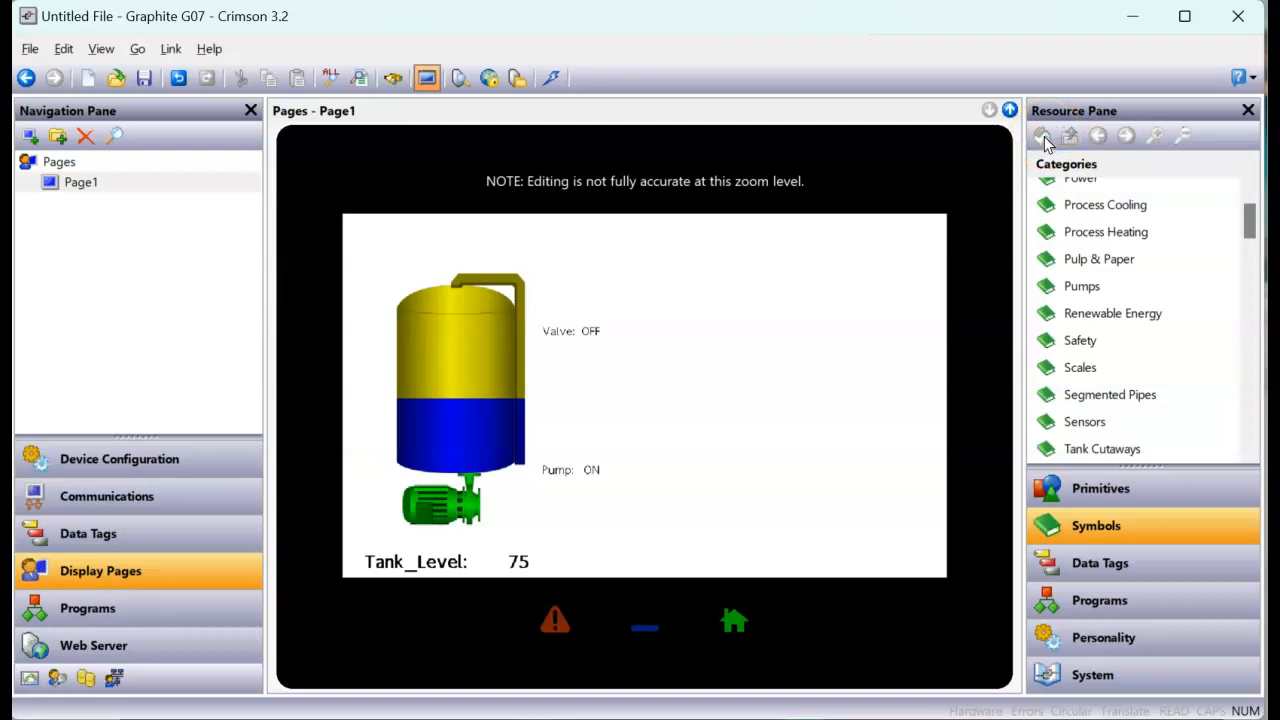
scroll(1131, 311, down, 2)
scroll(1134, 300, down, 3)
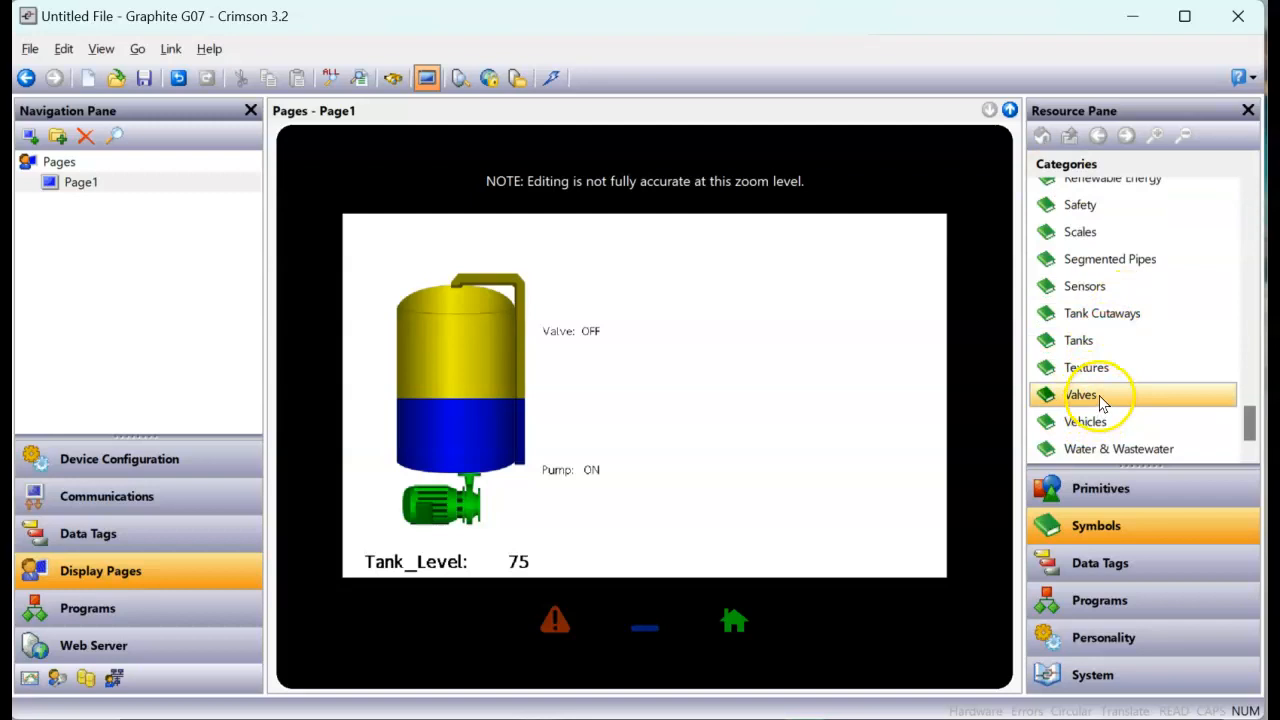
double_click(1101, 400)
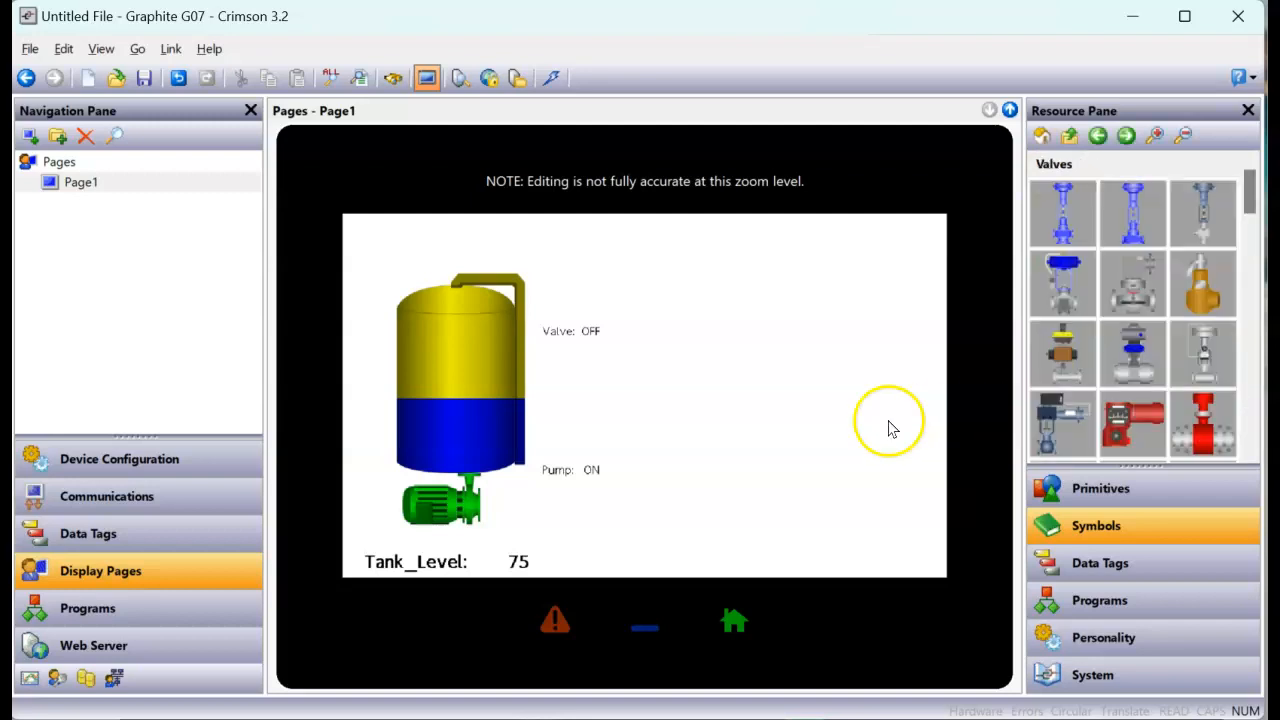
- Browse the valve symbols and open the color variants of the PVC Two-Way Ball Valve
mouse_move(1065, 386)
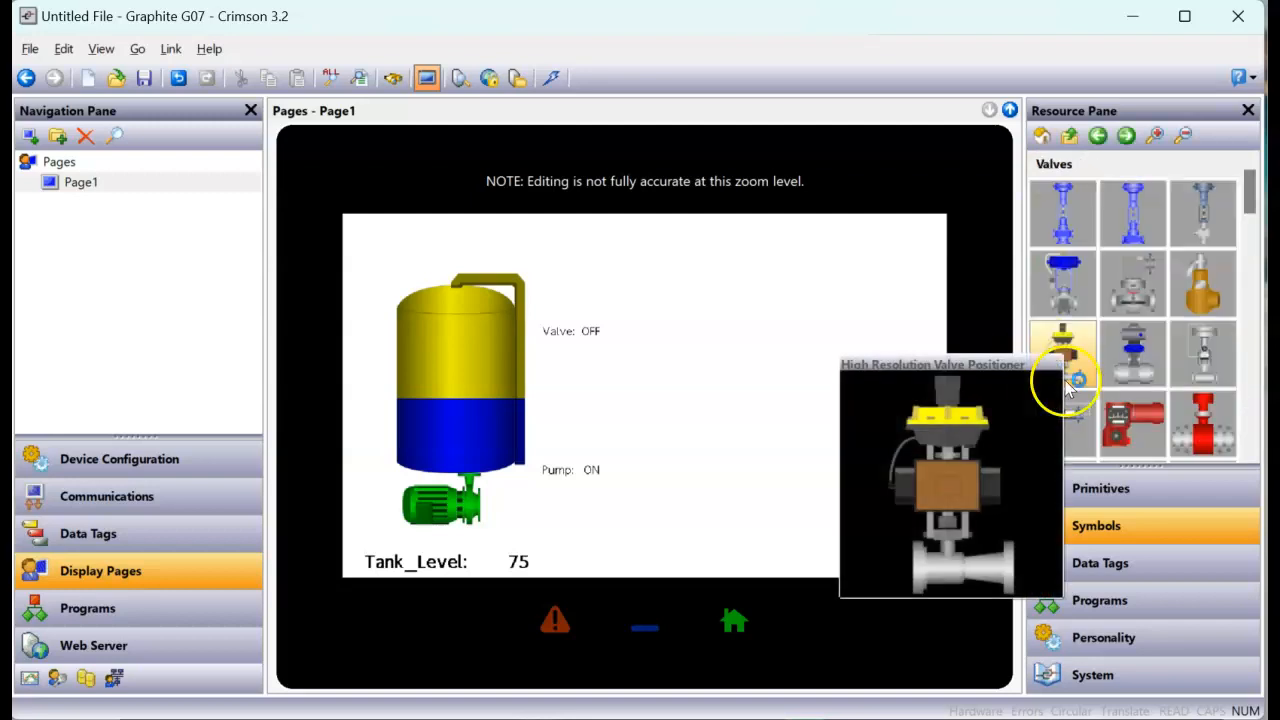
mouse_move(1112, 345)
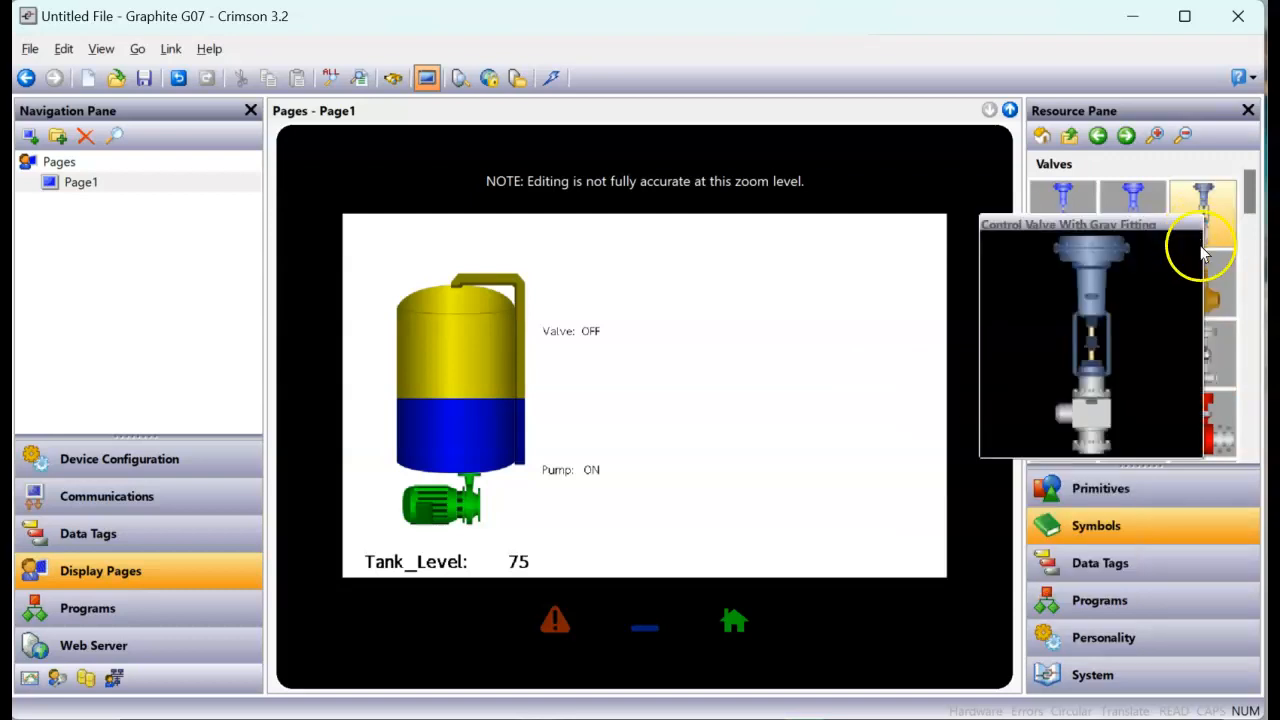
mouse_move(1210, 420)
scroll(1208, 422, down, 2)
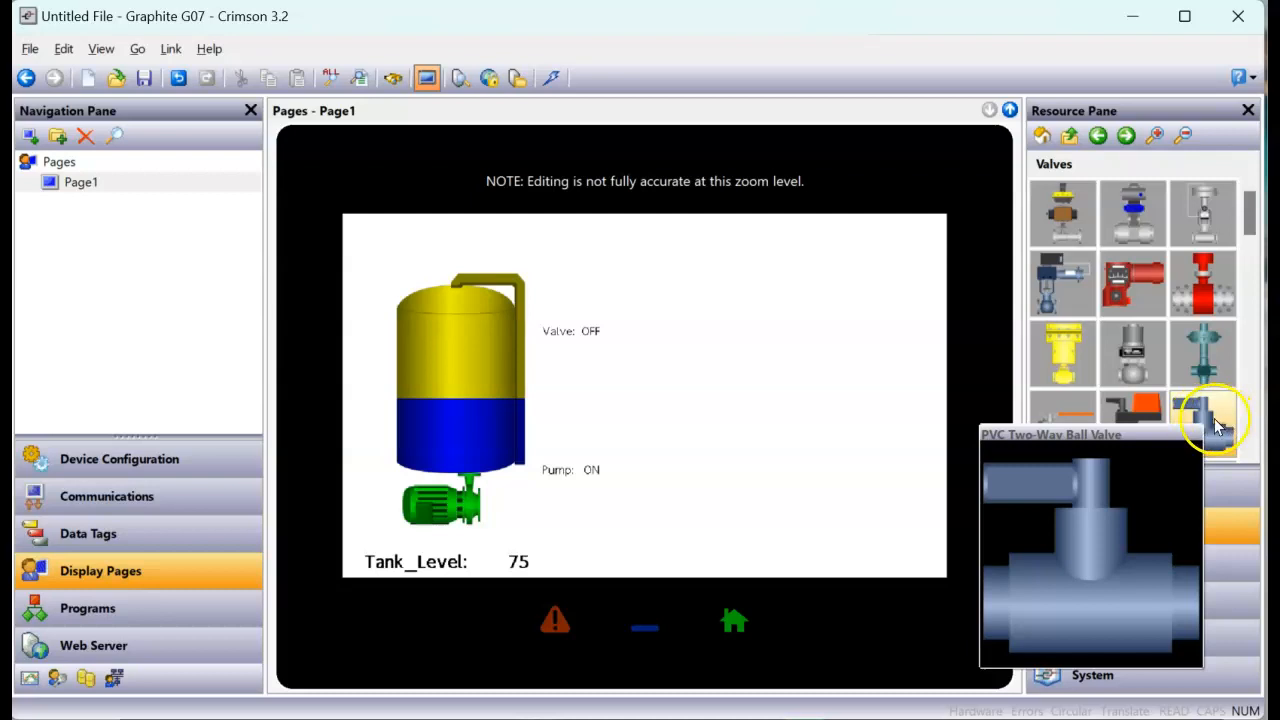
double_click(1203, 420)
mouse_move(1219, 425)
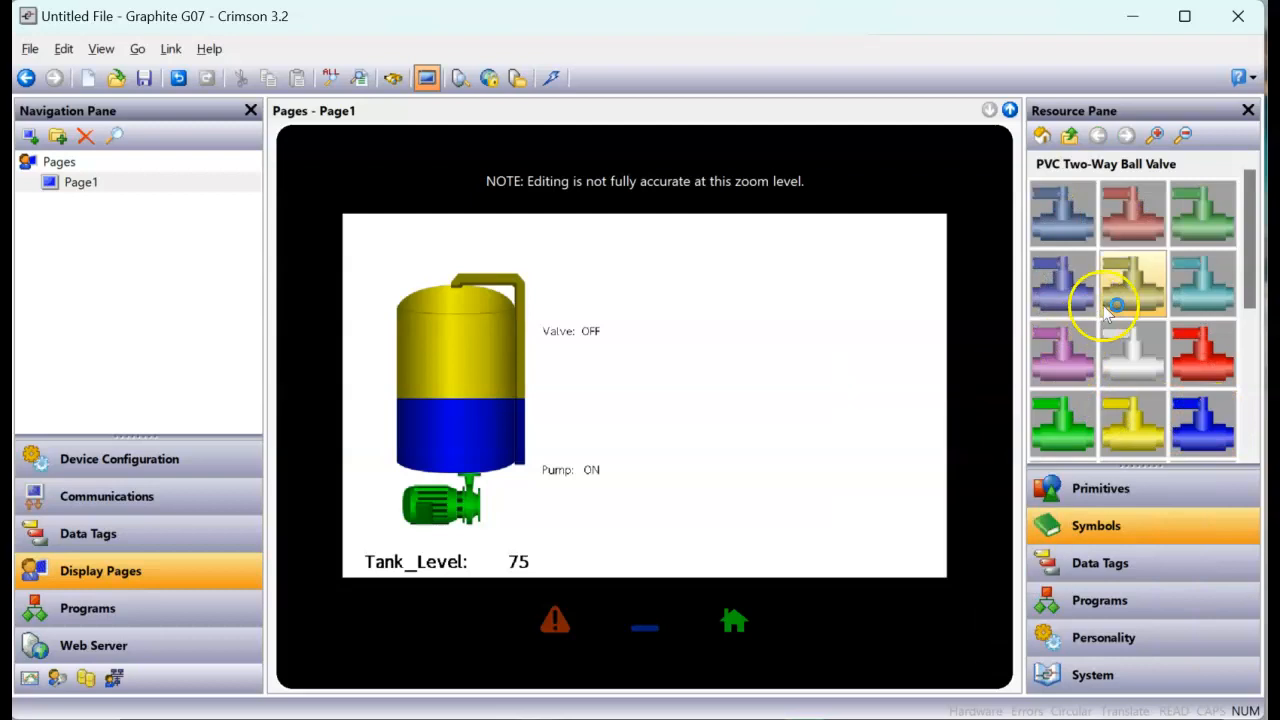
- Compare the green and red color variants of the PVC Two-Way Ball Valve in the symbol library
mouse_move(1120, 393)
mouse_move(1085, 425)
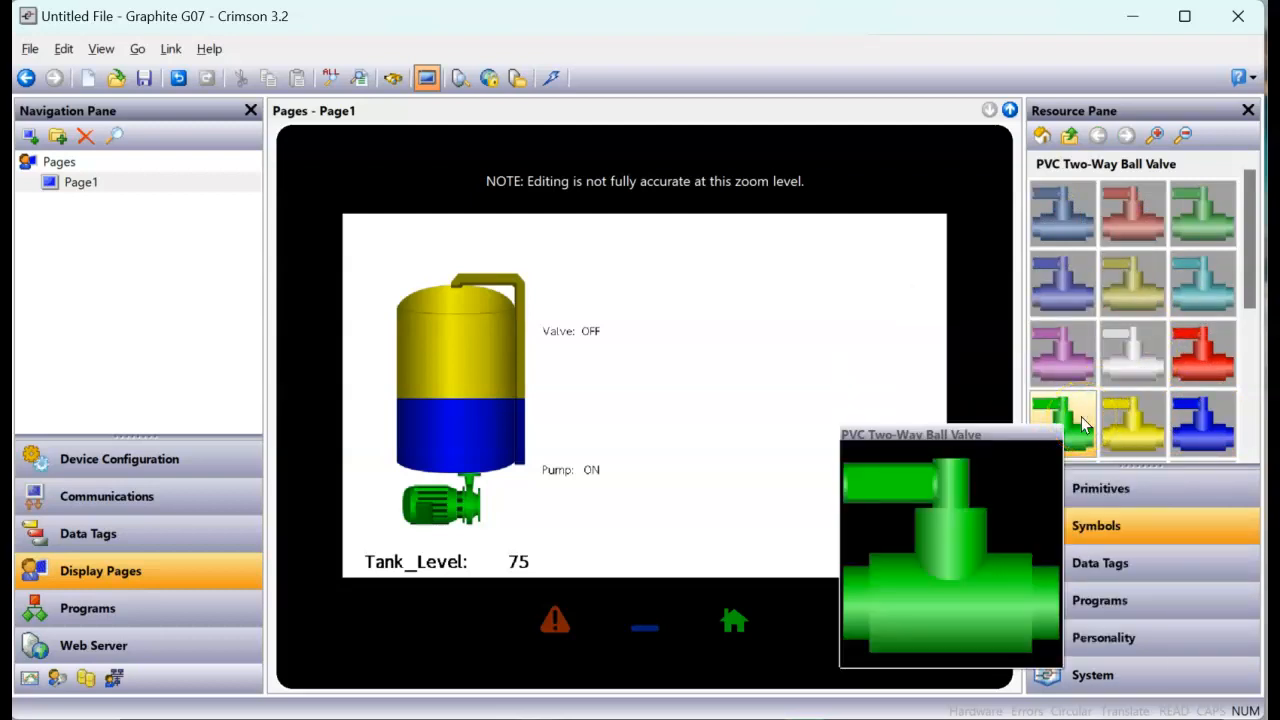
click(1072, 427)
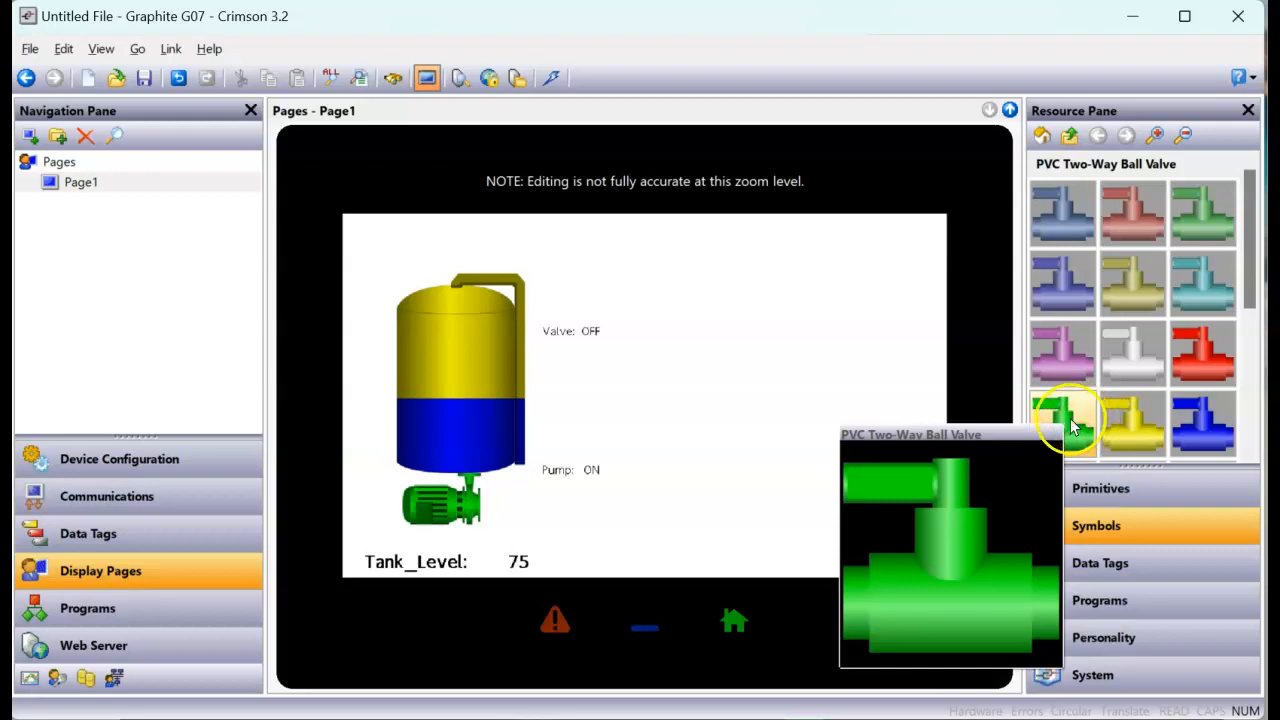
mouse_move(1200, 360)
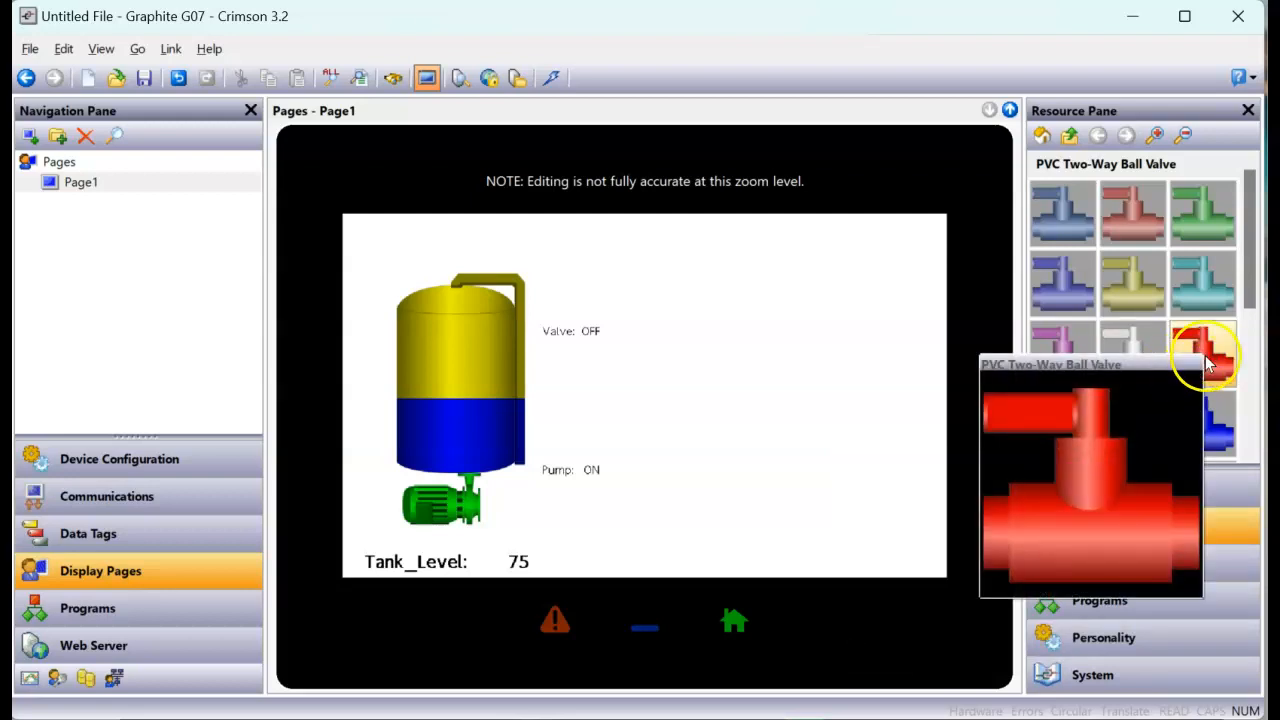
mouse_move(1064, 435)
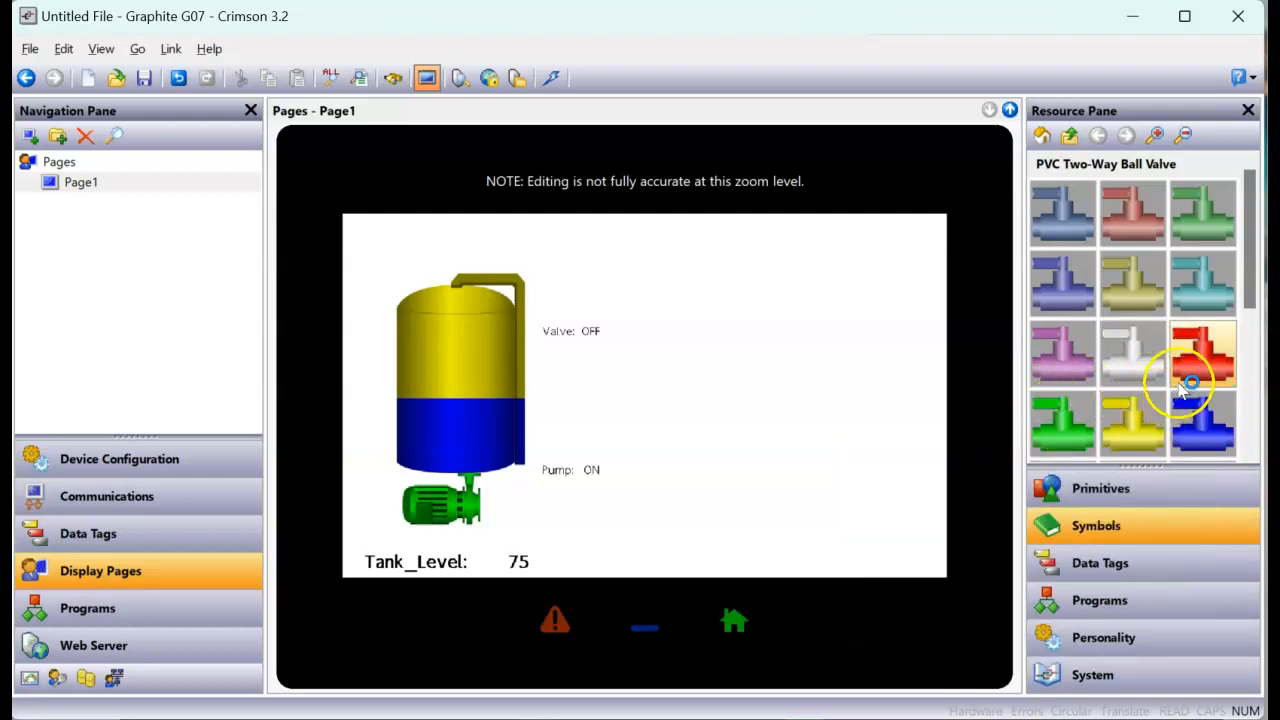
click(1168, 366)
mouse_move(1166, 368)
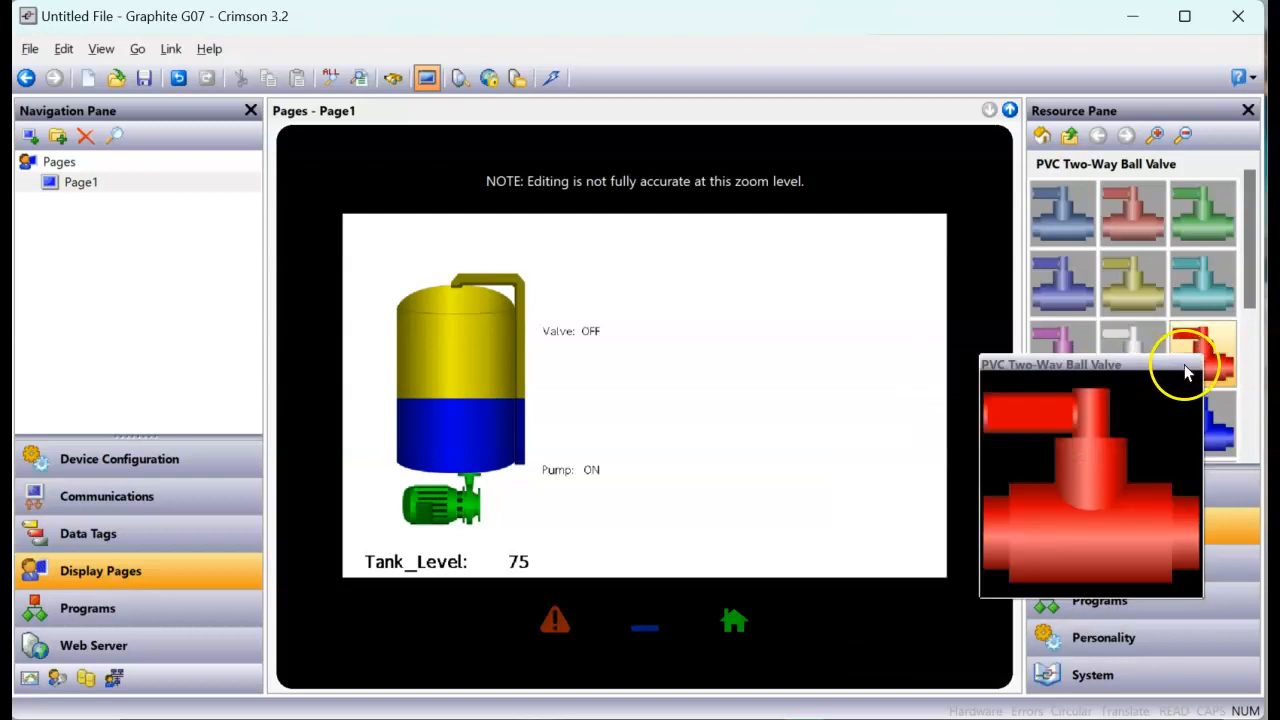
mouse_move(1118, 398)
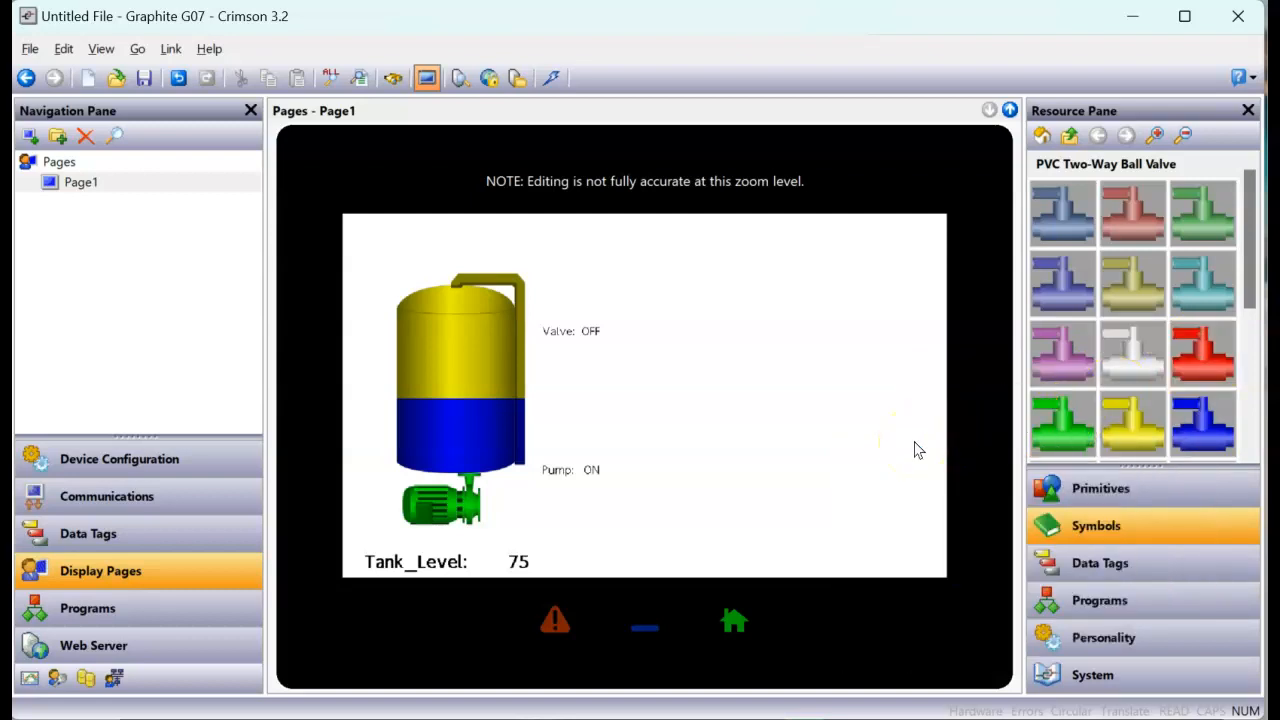
click(948, 452)
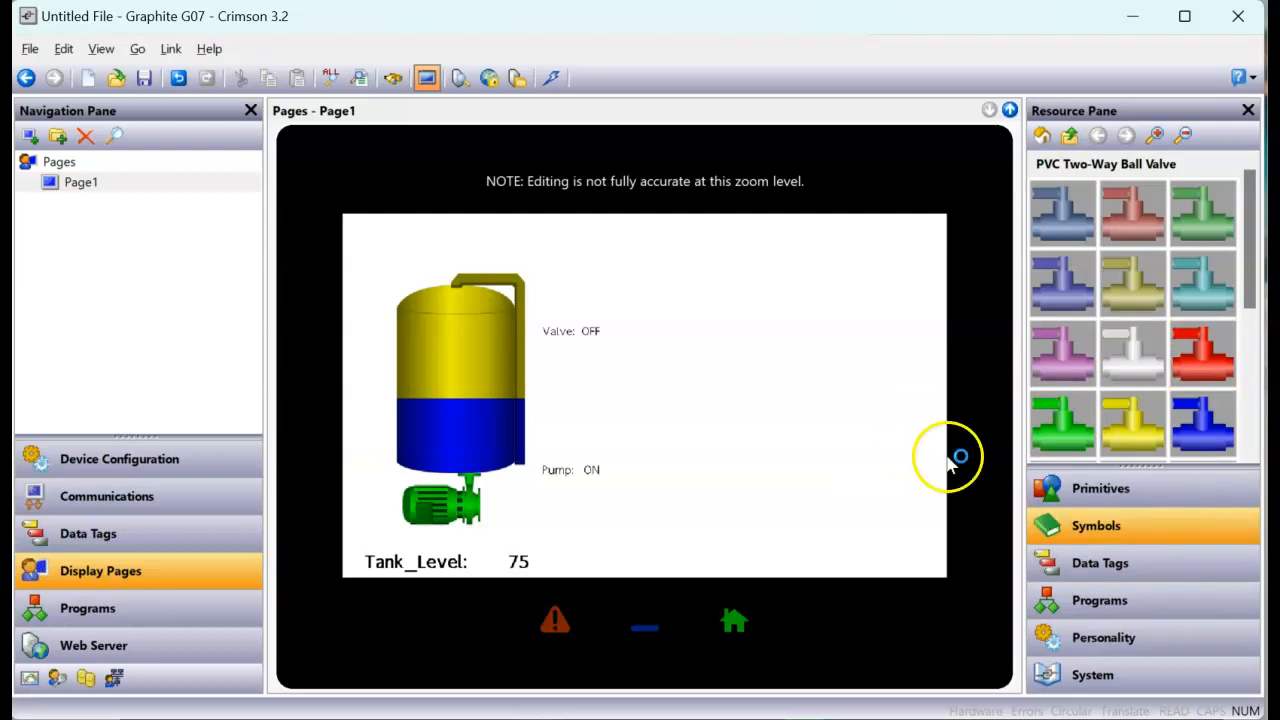
- Place an Animated Image from the Core Primitives on Page1 beside the tank, between the Valve and Pump fields, about 57 by 57 pixels
click(1097, 493)
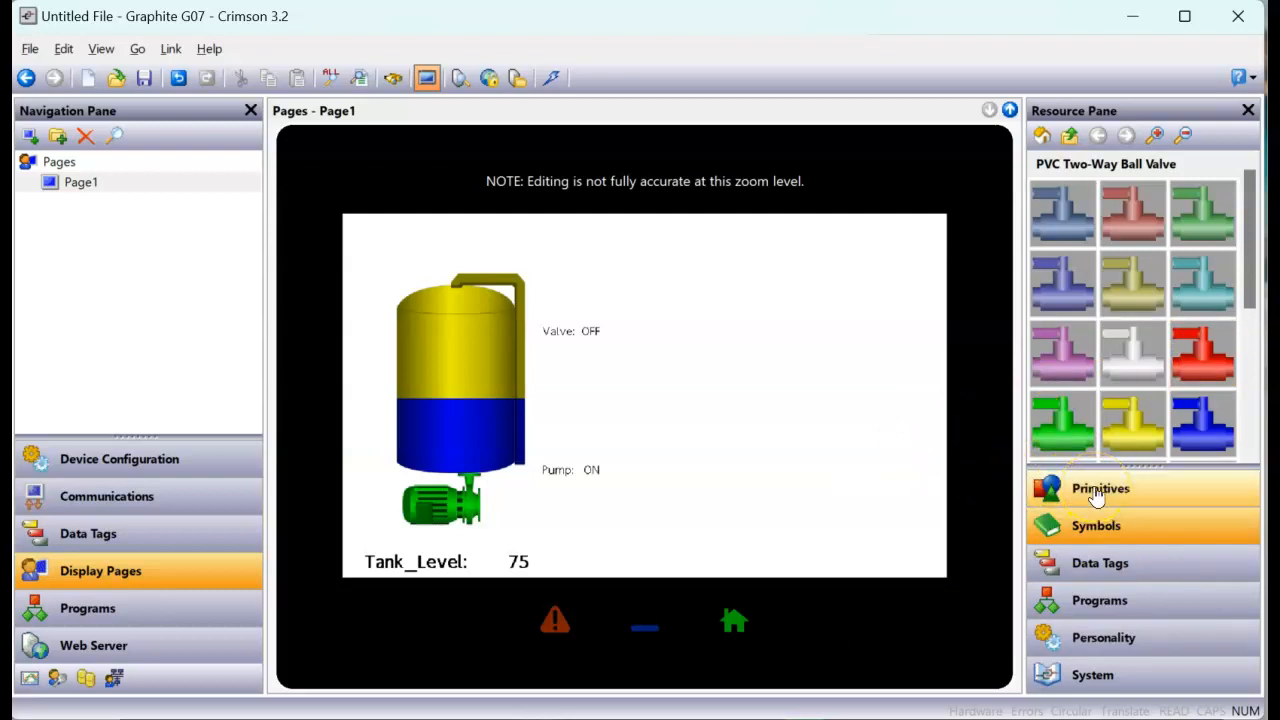
click(1149, 497)
click(1149, 497)
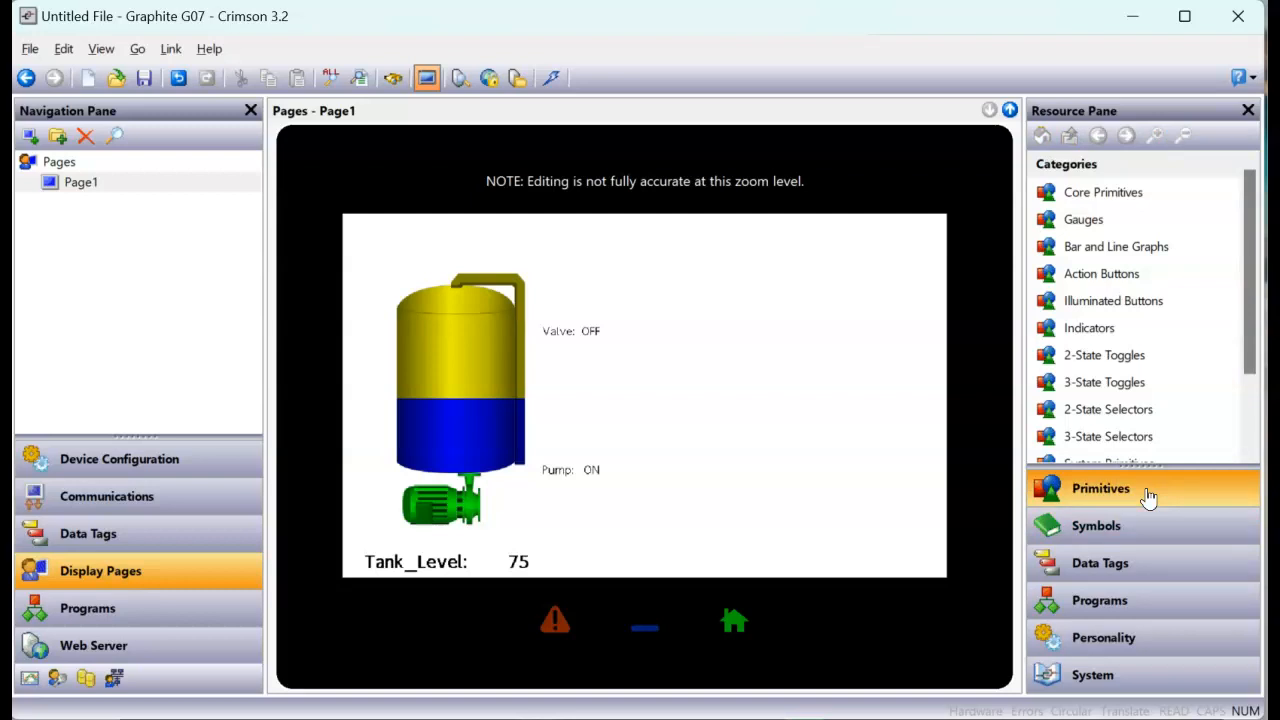
click(1043, 140)
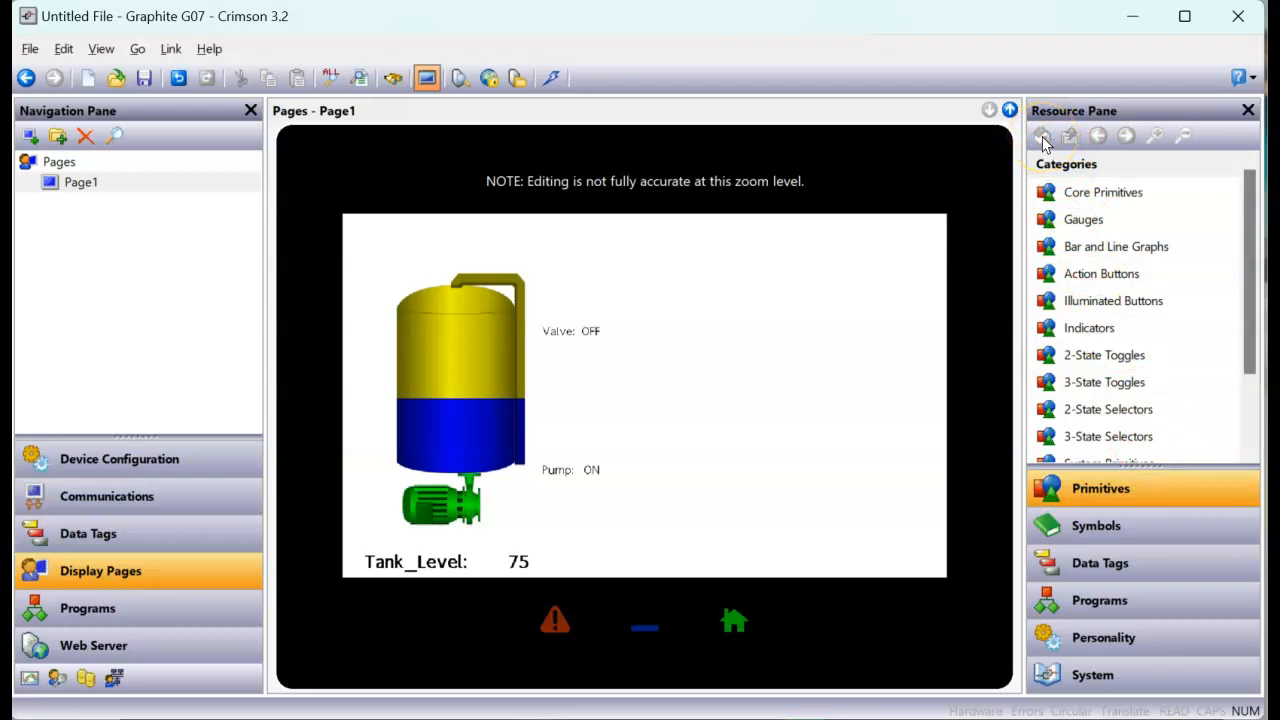
click(1060, 192)
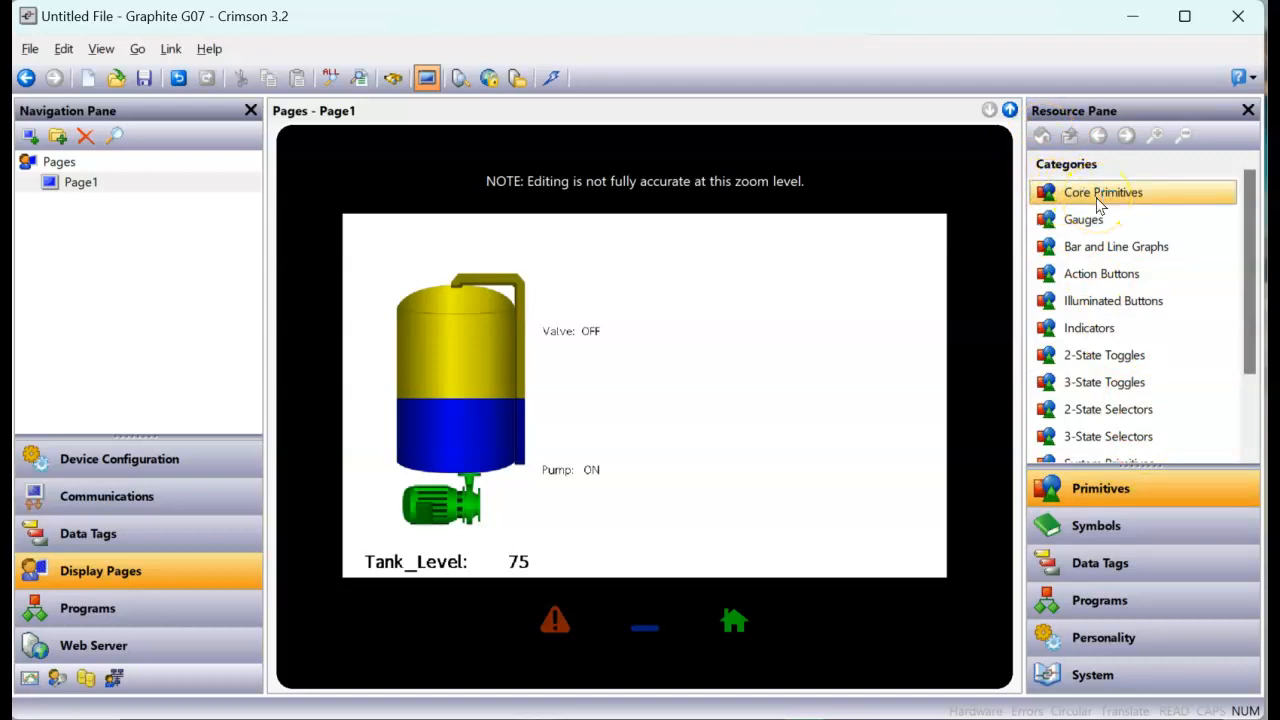
double_click(1099, 196)
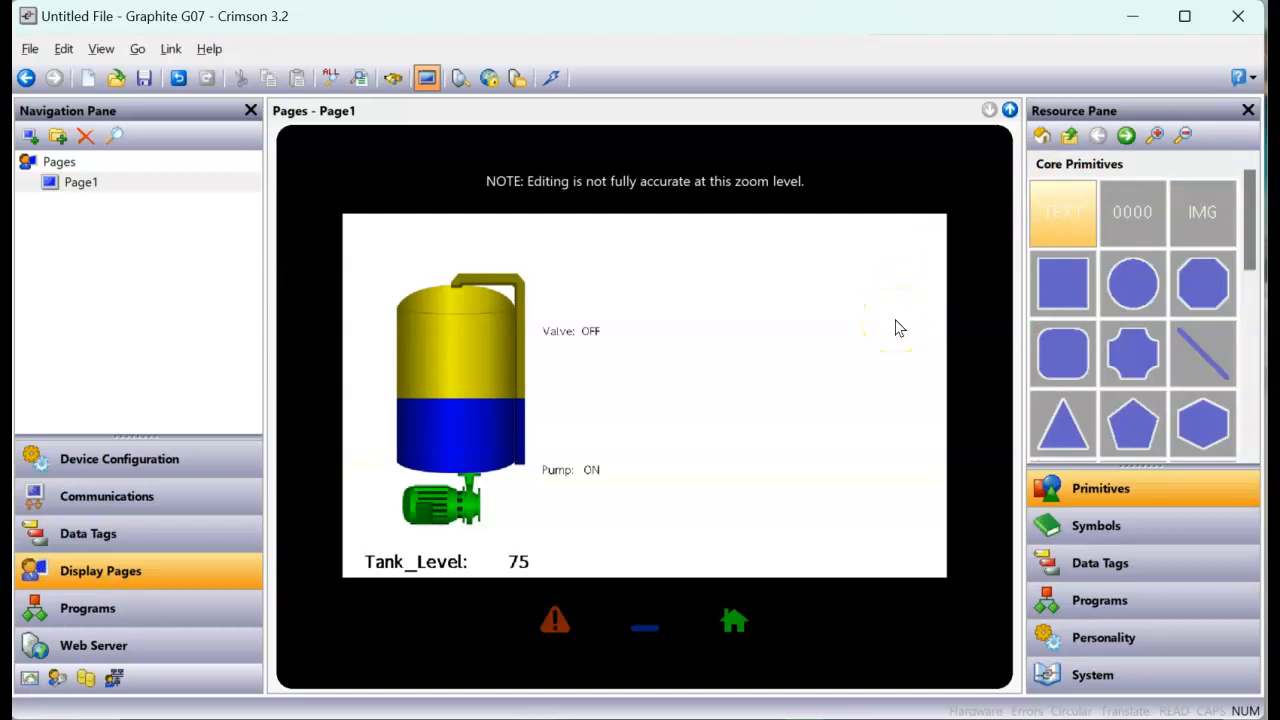
click(1103, 225)
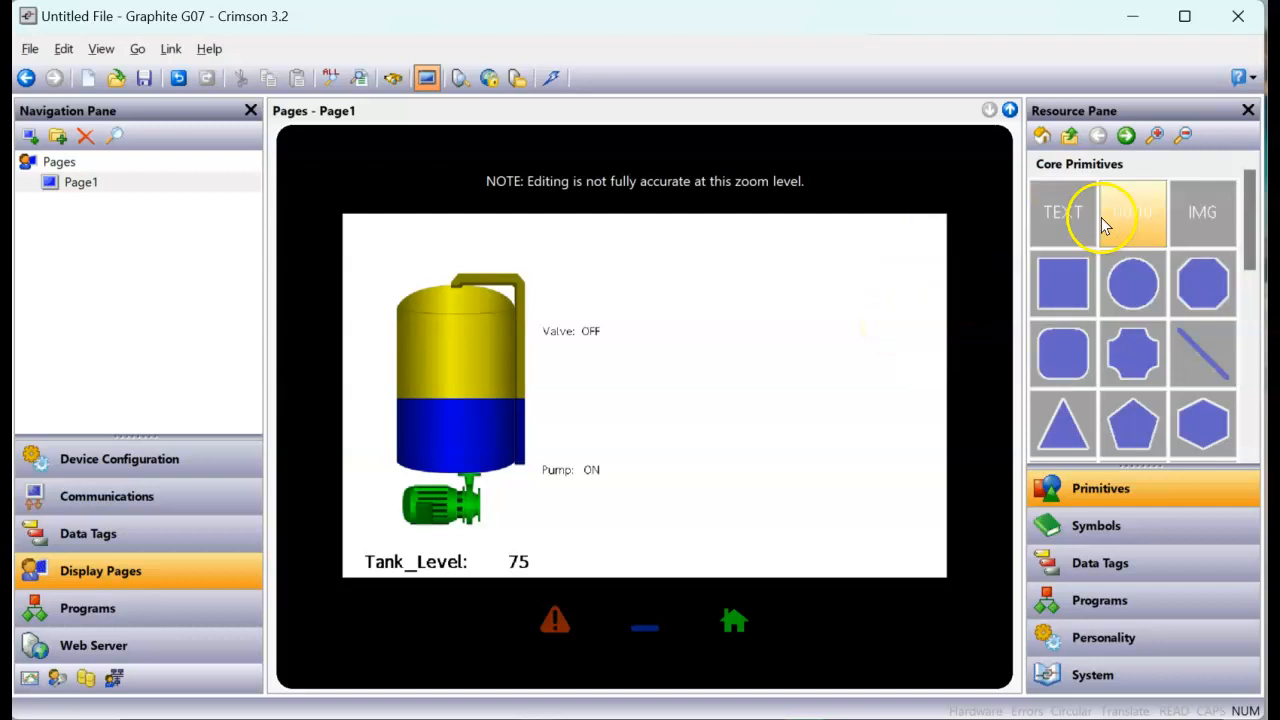
click(1203, 215)
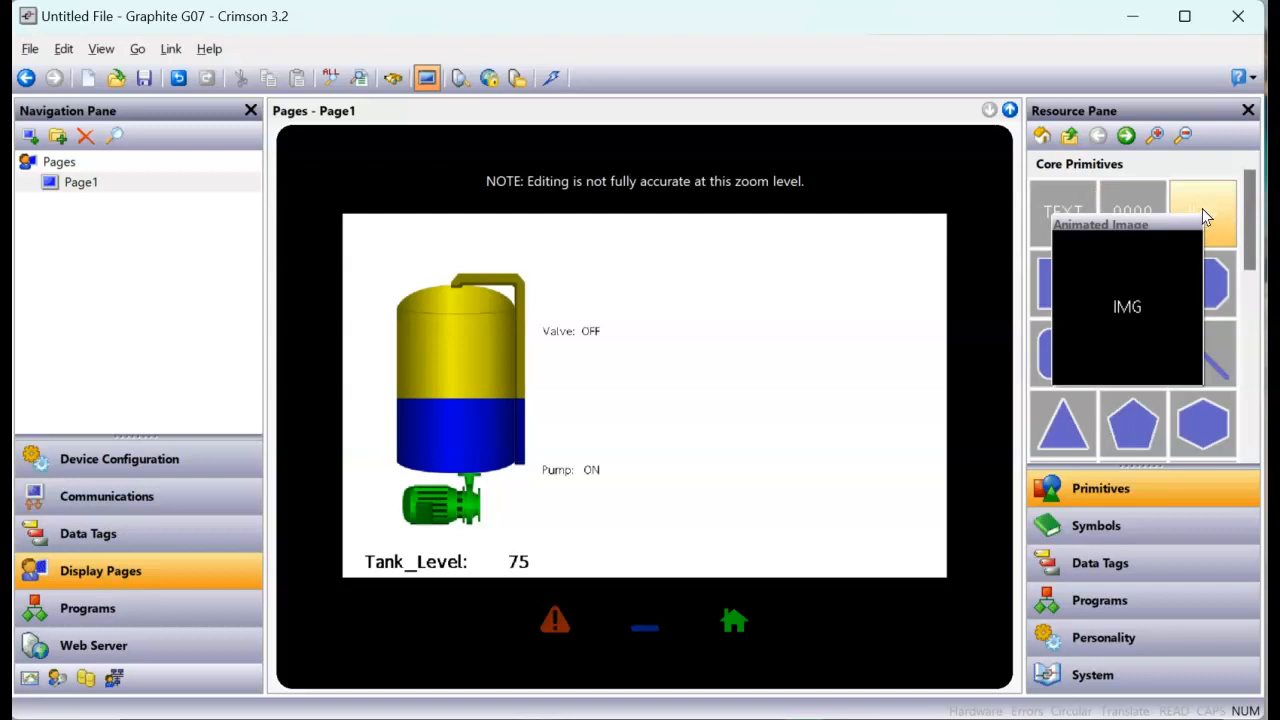
mouse_move(1205, 217)
mouse_down()
mouse_move(1177, 206)
mouse_move(835, 273)
mouse_move(664, 337)
mouse_move(560, 396)
mouse_up()
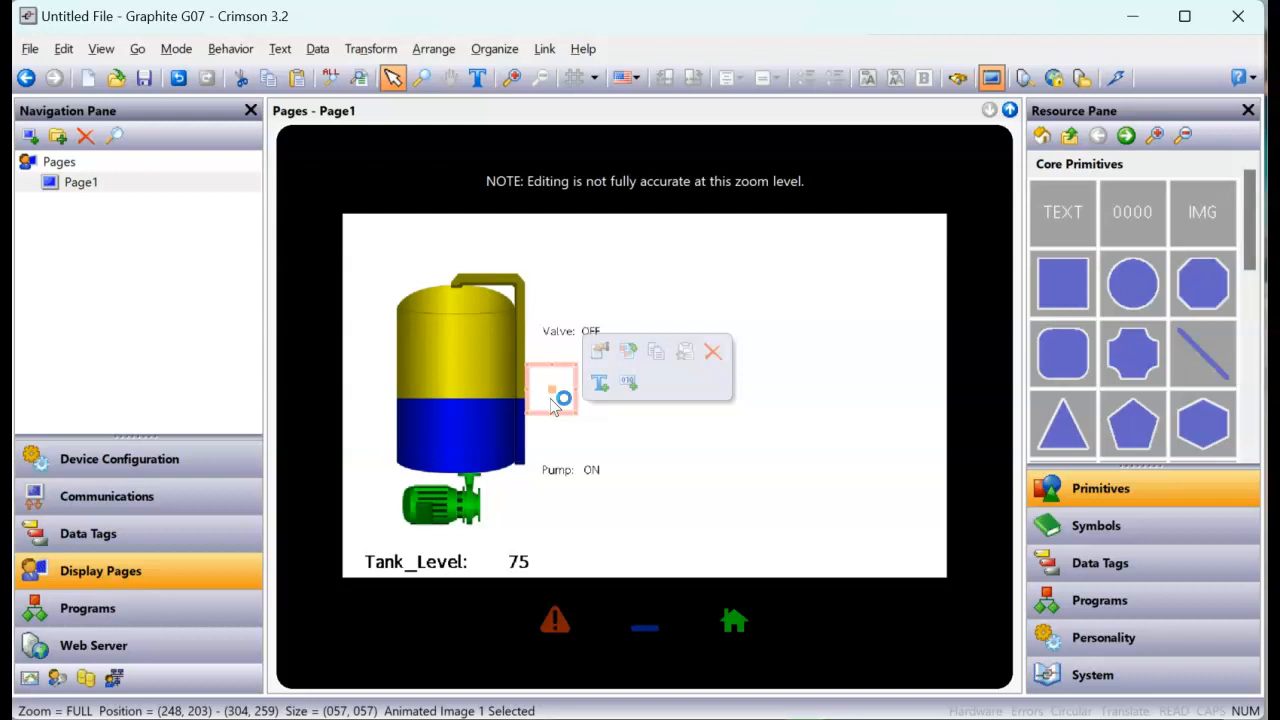
- Set the animated image's count to 2, with the red PVC Two-Way Ball Valve as Image 0 and the green one as Image 1
double_click(551, 405)
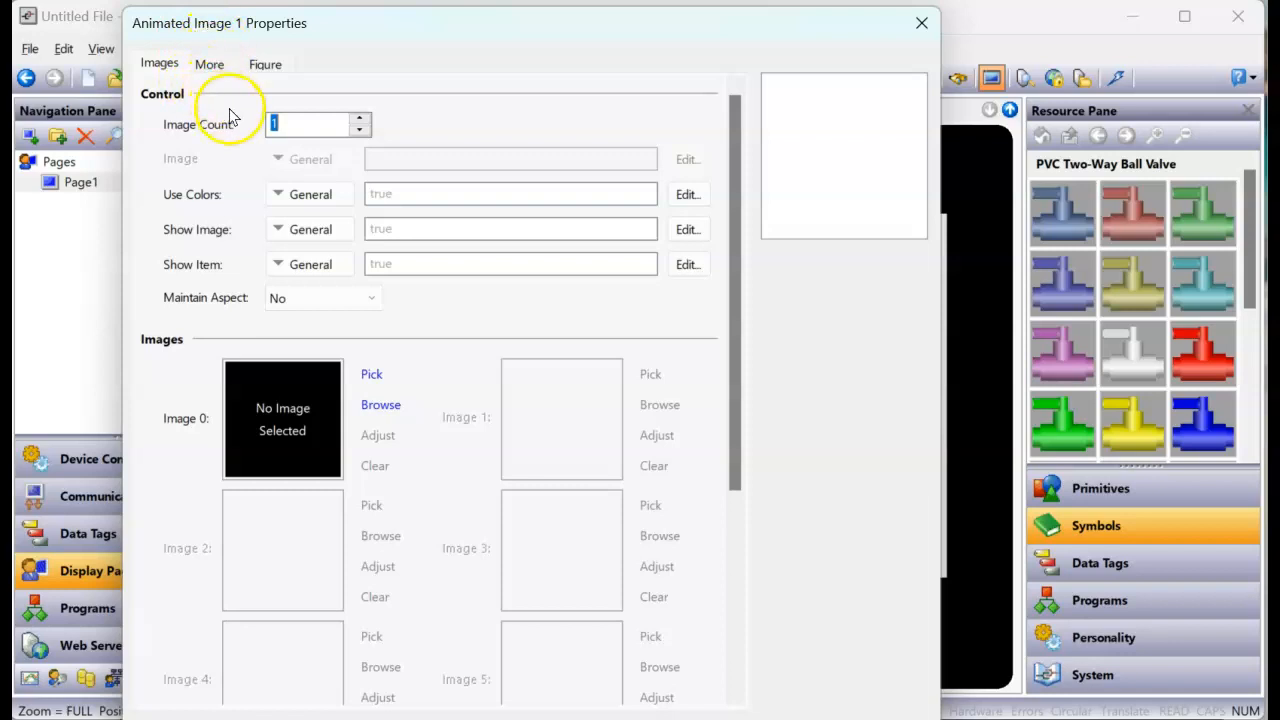
click(165, 64)
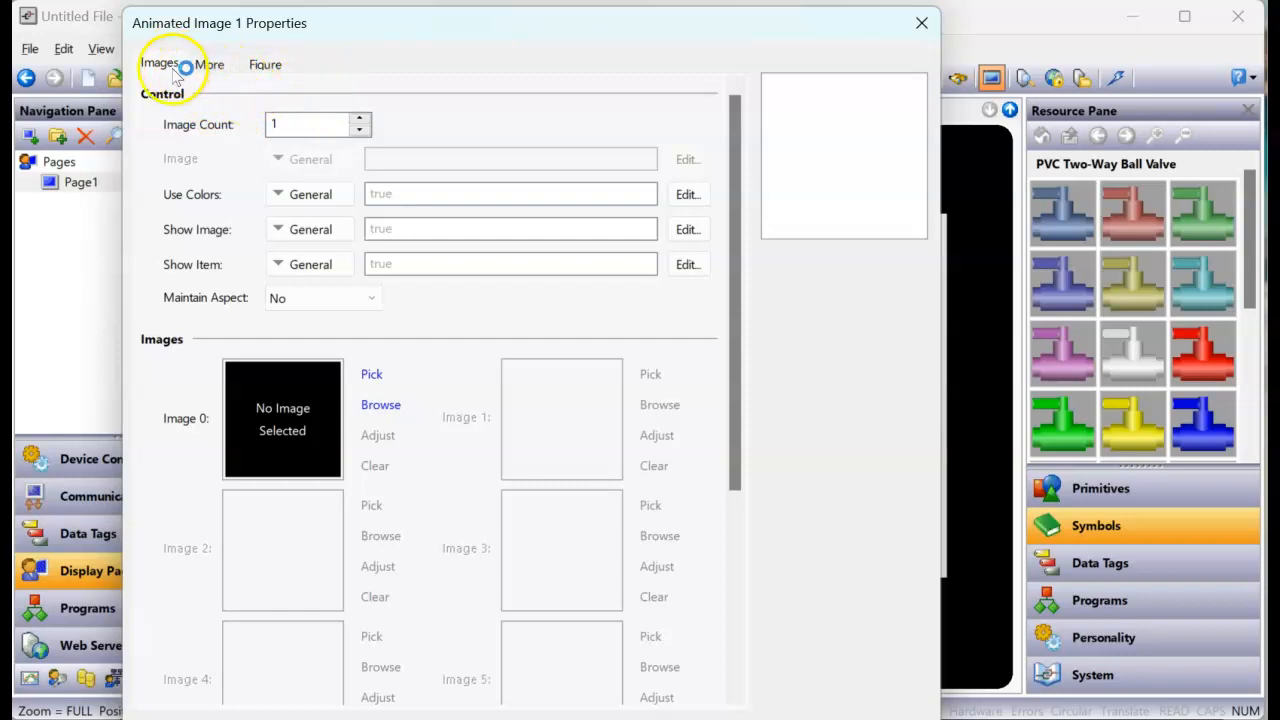
click(362, 119)
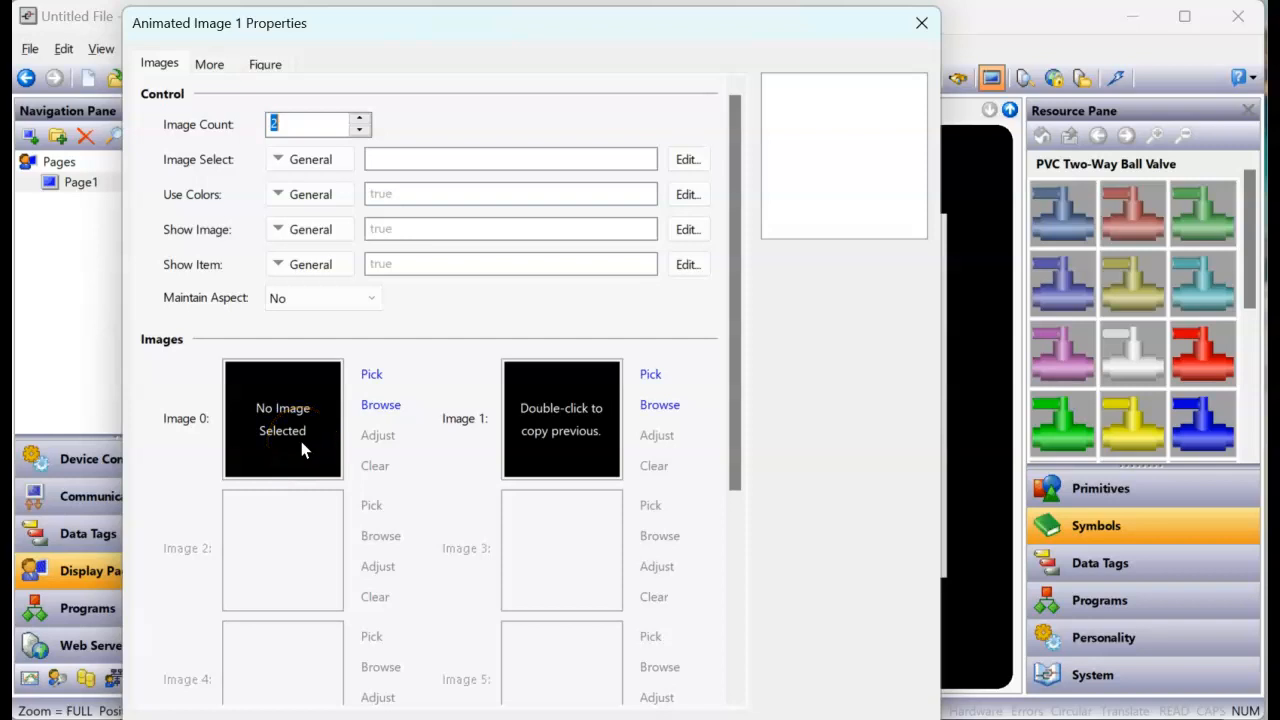
mouse_move(1205, 364)
drag(1205, 364, 313, 398)
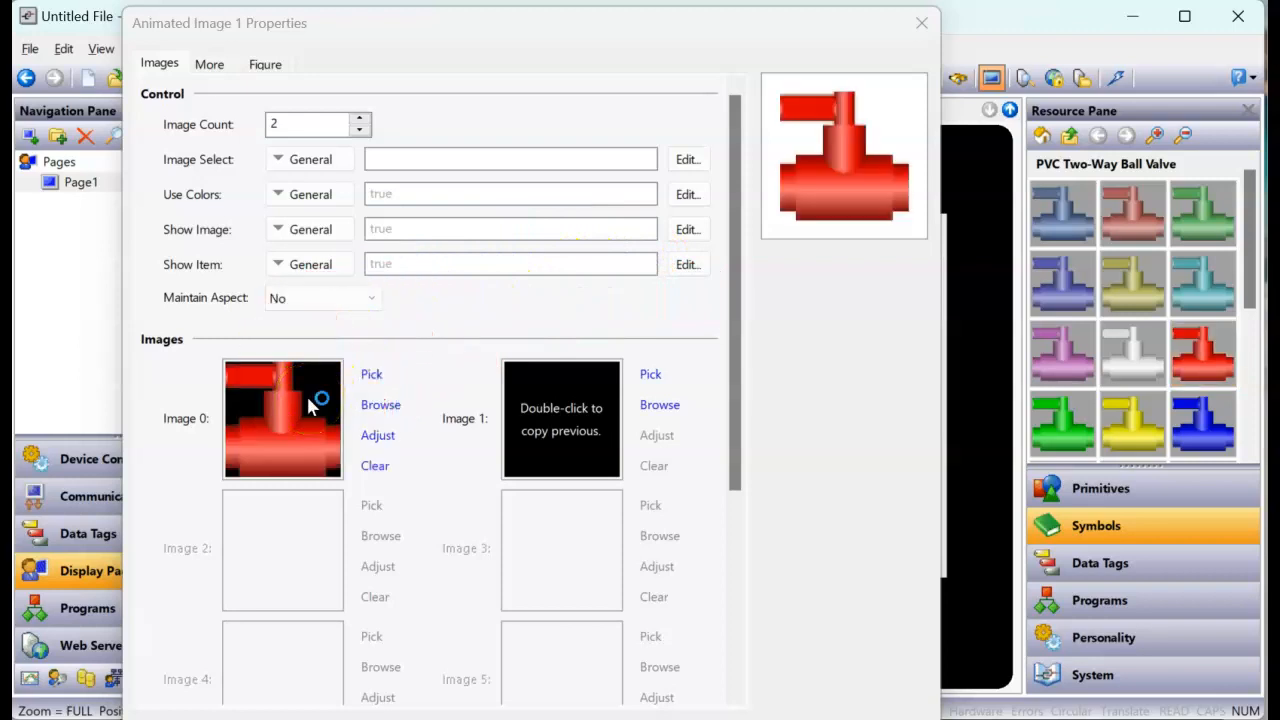
drag(1062, 420, 586, 398)
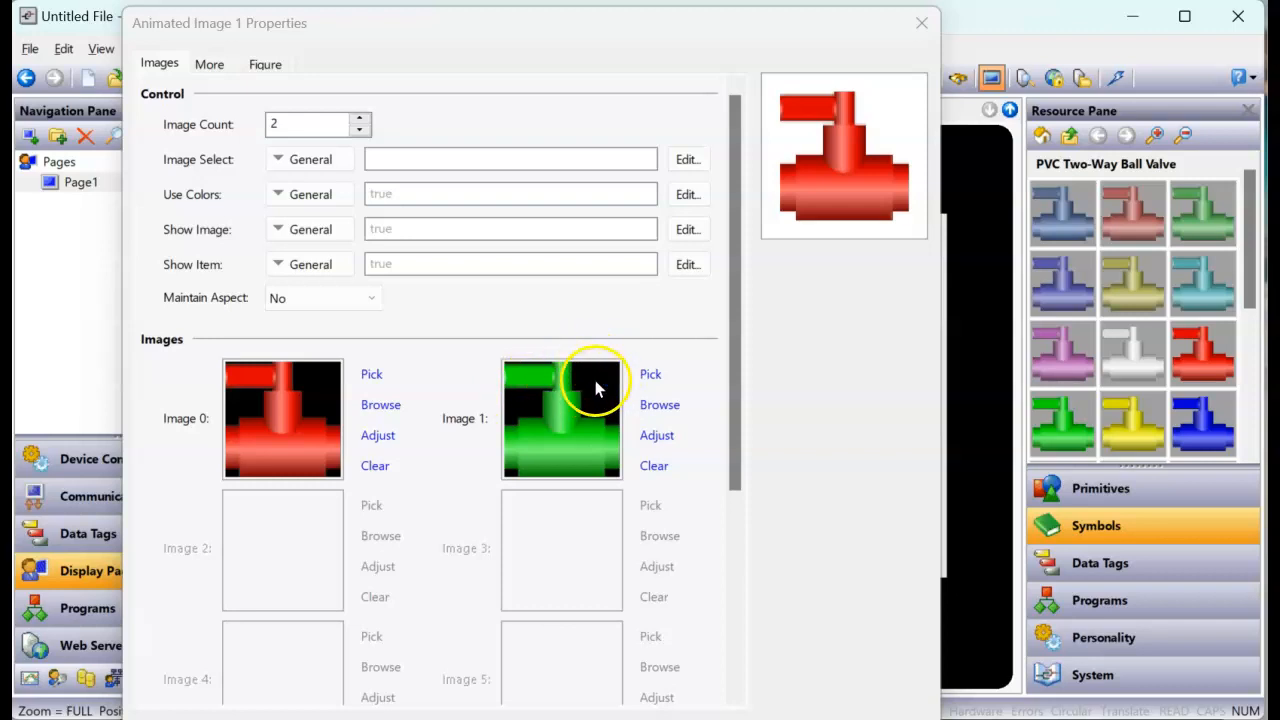
- Mirror the green valve in Image 1 horizontally
click(657, 437)
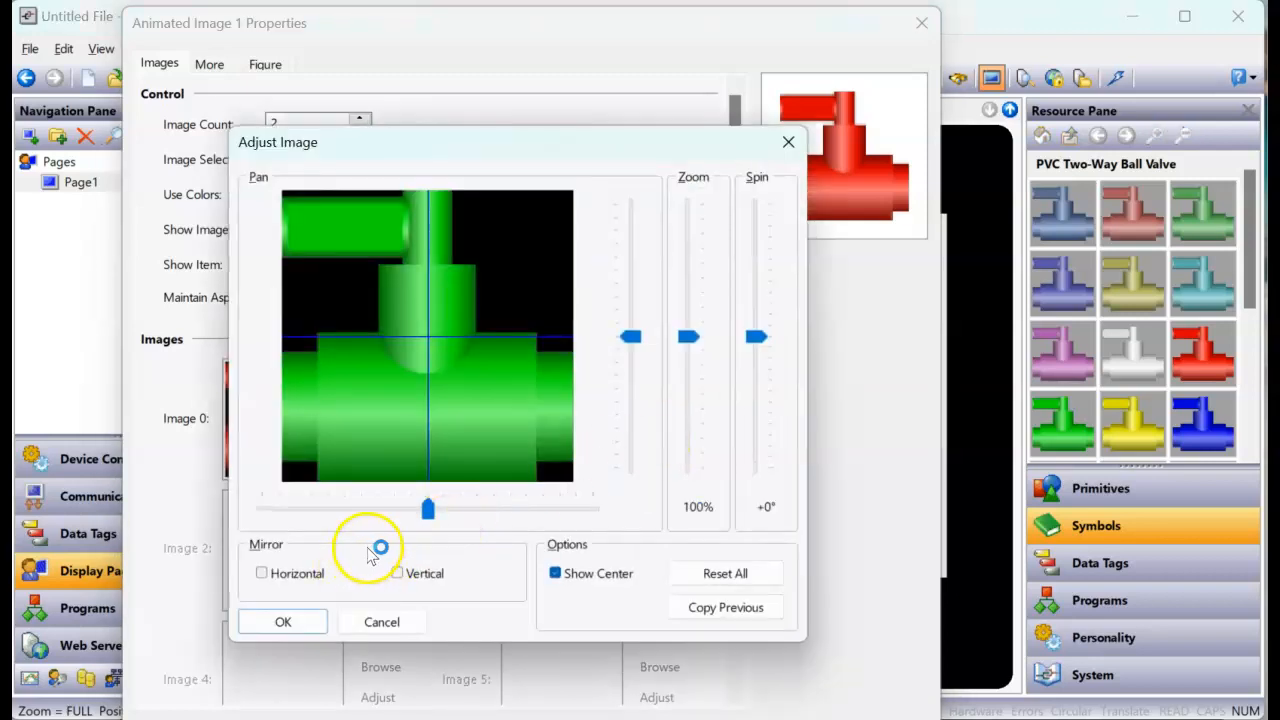
click(263, 574)
click(263, 574)
click(264, 574)
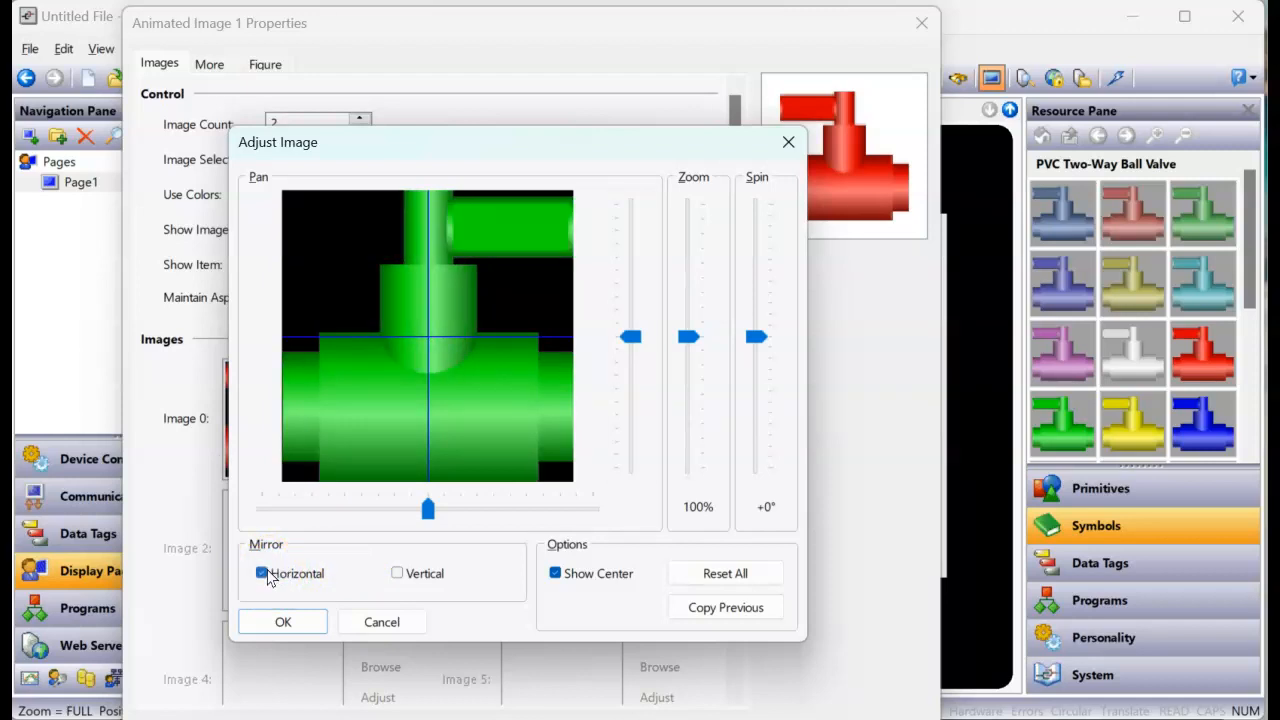
click(285, 624)
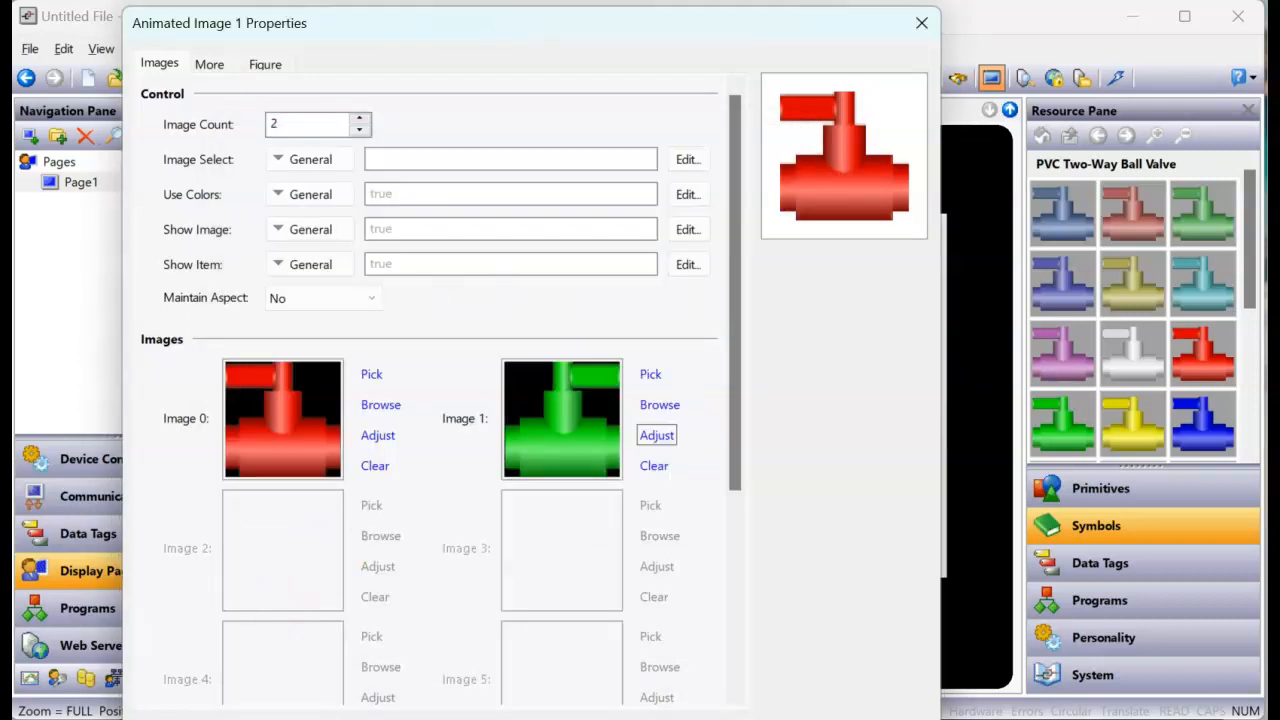
- Assign the Valve tag as the animated image's Image Select source and apply the properties
drag(480, 23, 611, 5)
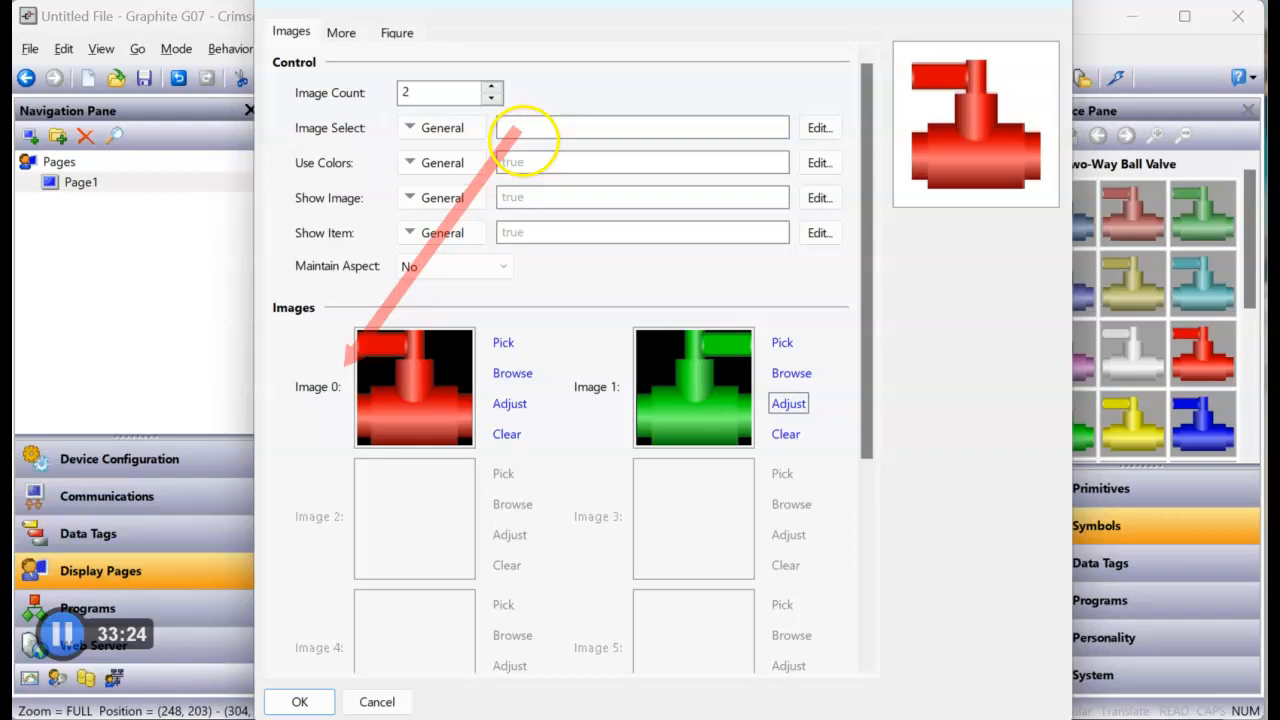
mouse_move(510, 128)
mouse_down()
mouse_move(583, 263)
mouse_move(608, 374)
mouse_up()
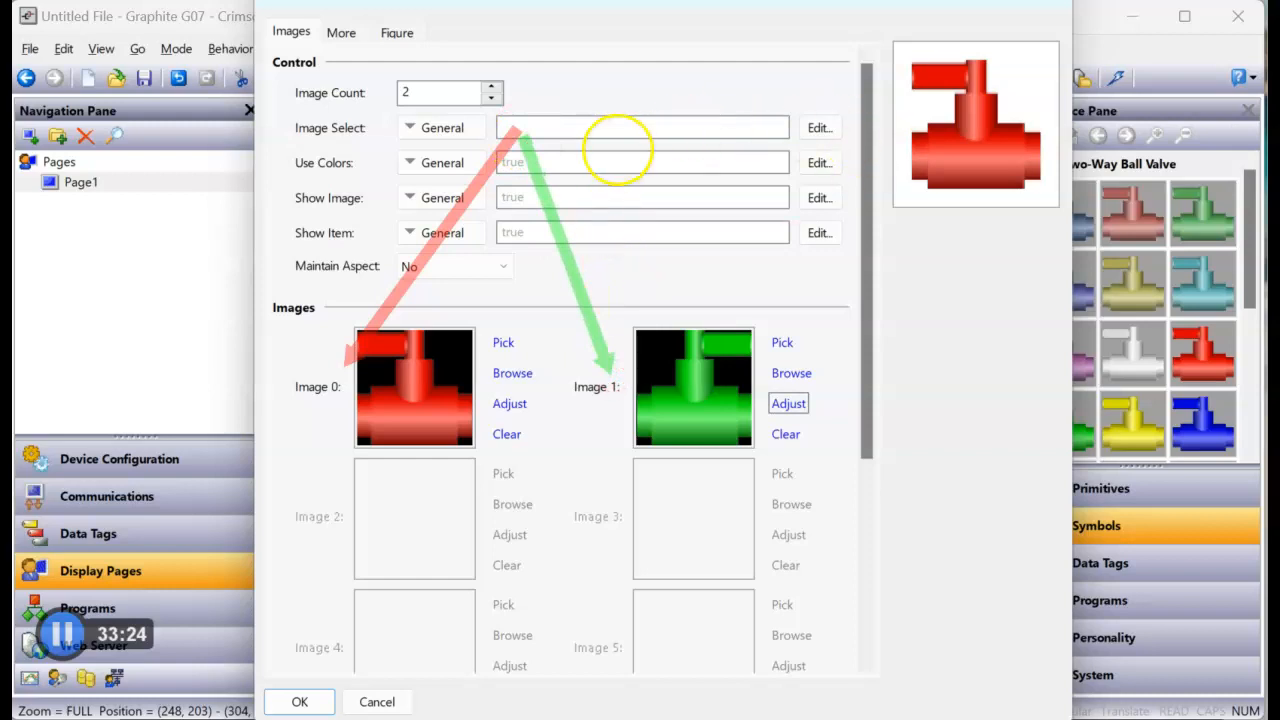
key(Escape)
drag(625, 2, 514, 29)
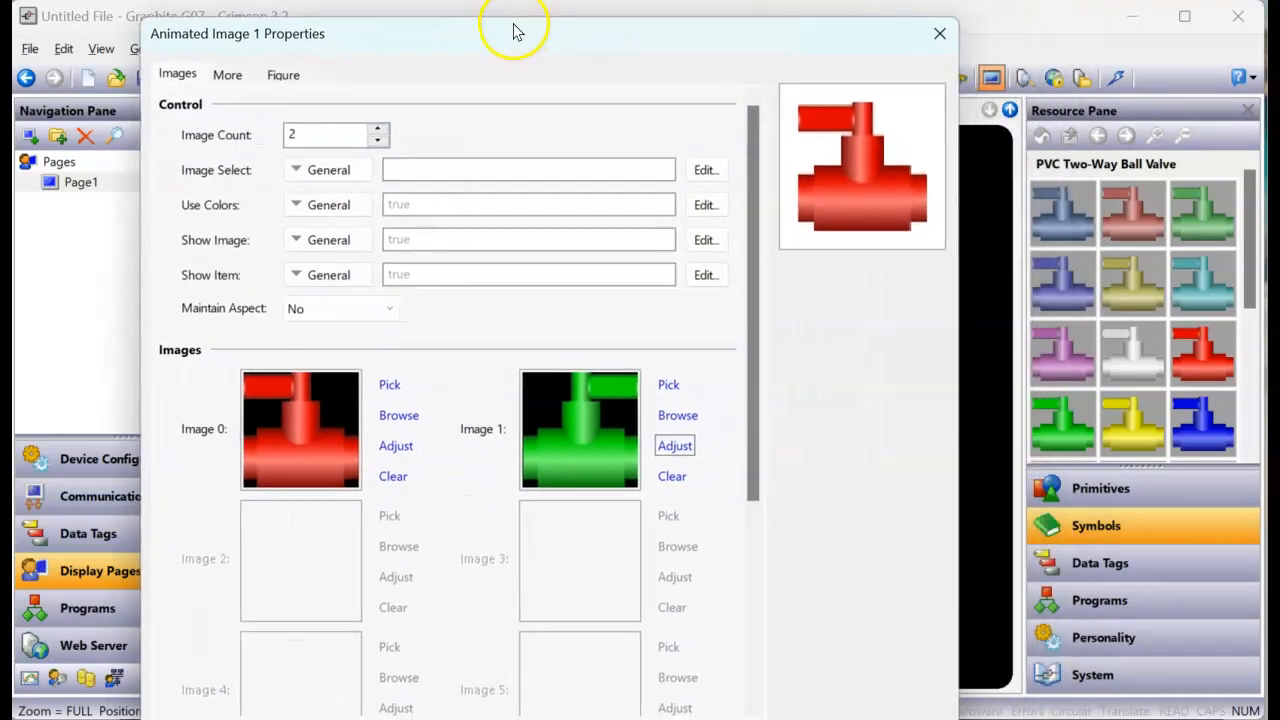
click(1110, 560)
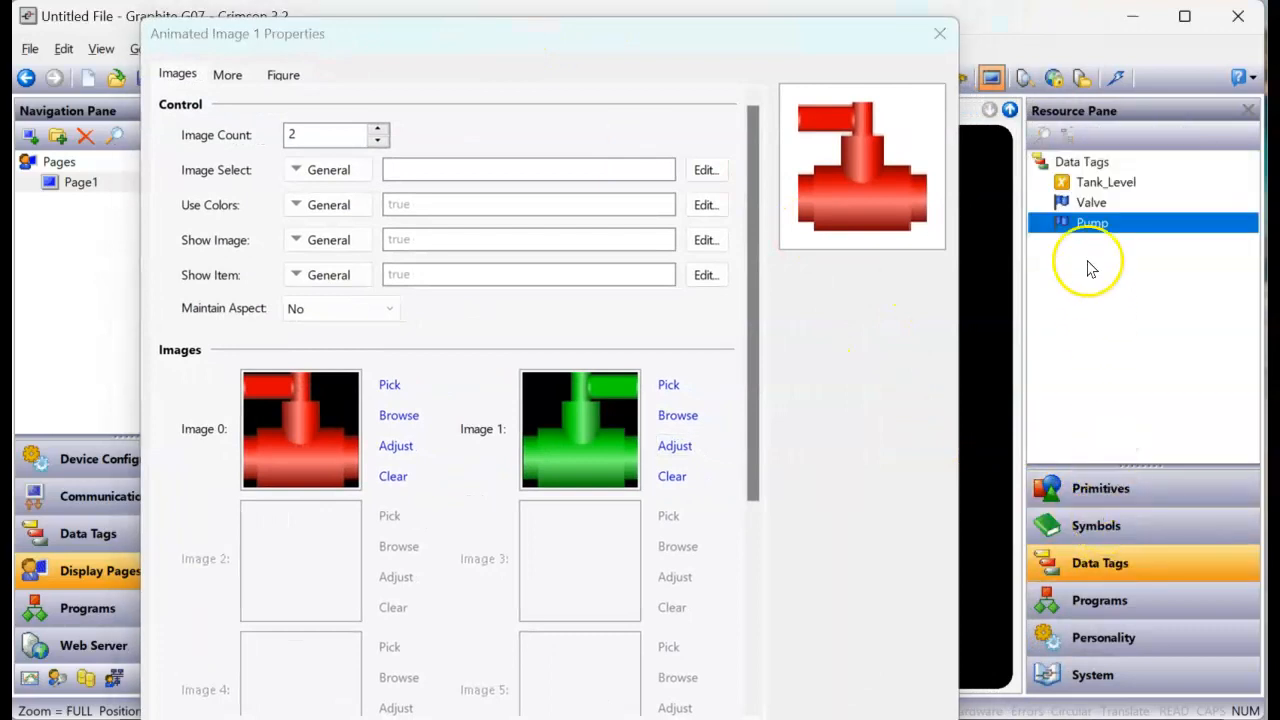
click(1091, 205)
drag(1091, 205, 543, 168)
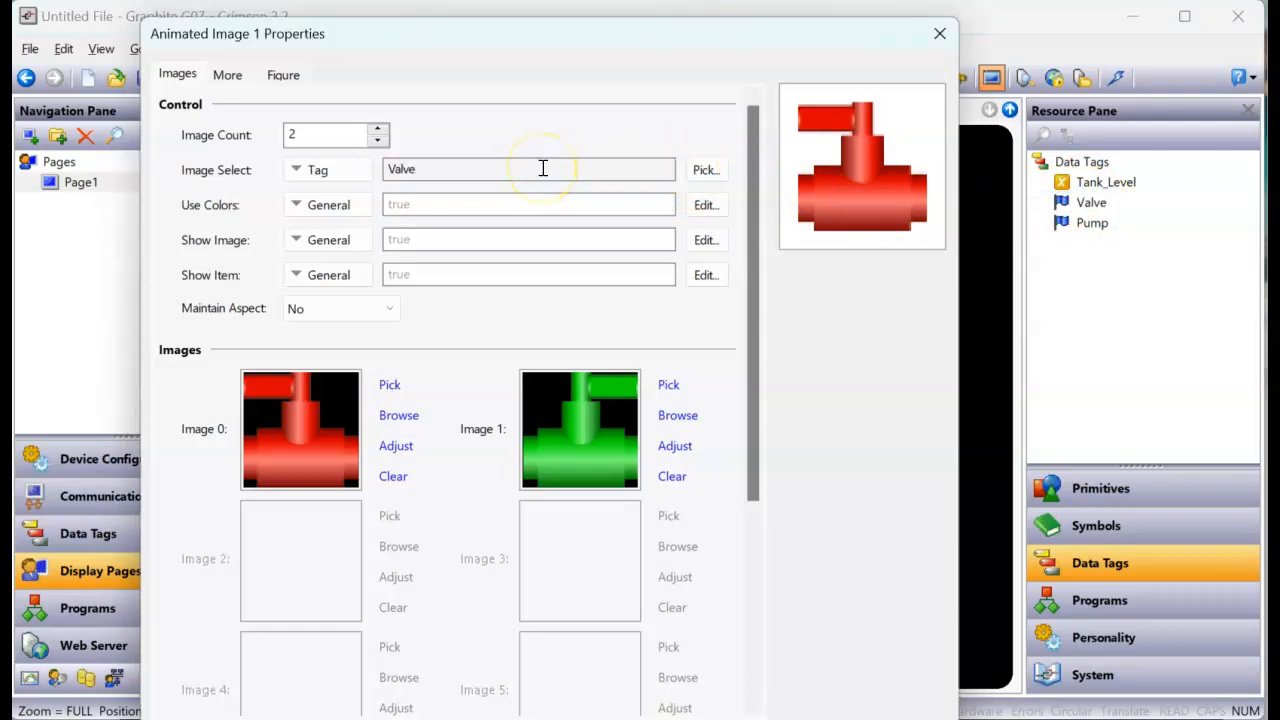
drag(506, 43, 617, 3)
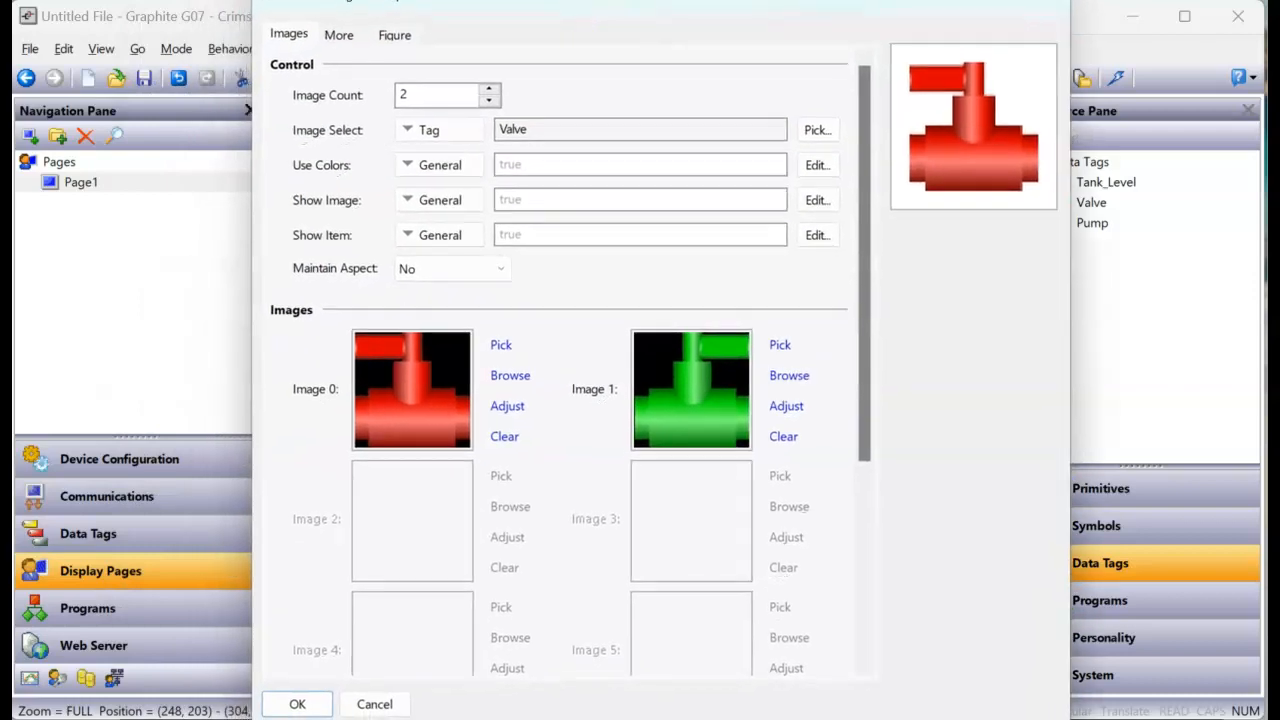
click(297, 704)
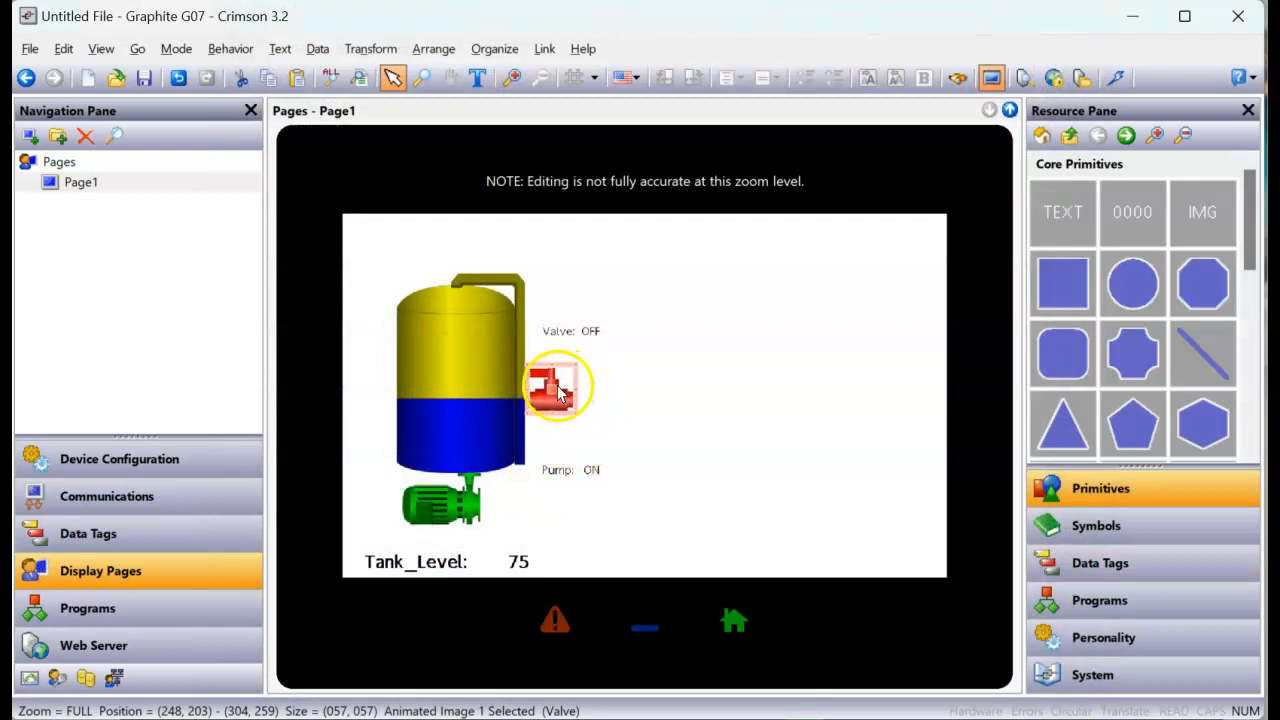
- Move the valve image against the tank's lower right side and stack the Valve and Pump fields beside the pump
drag(550, 382, 531, 522)
drag(592, 330, 552, 499)
click(622, 490)
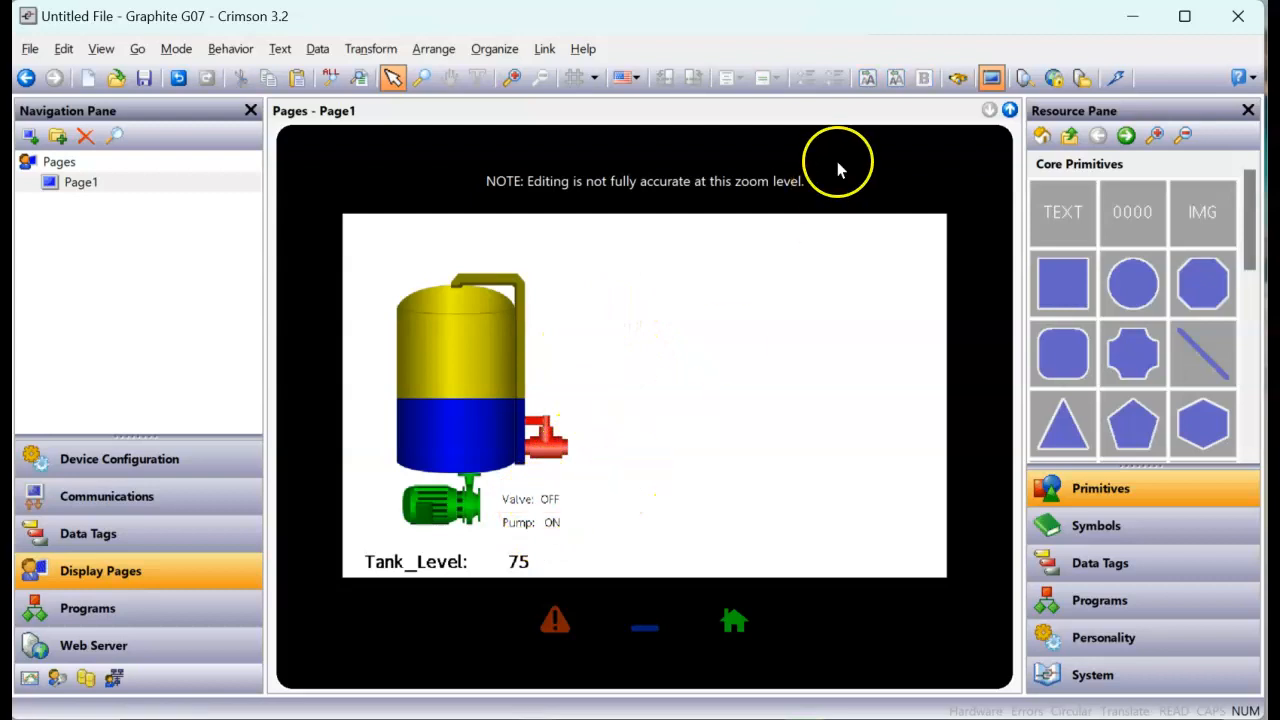
- Download the database to the emulator, check the valve image and tank level on the running page, and return to the editor
click(1119, 79)
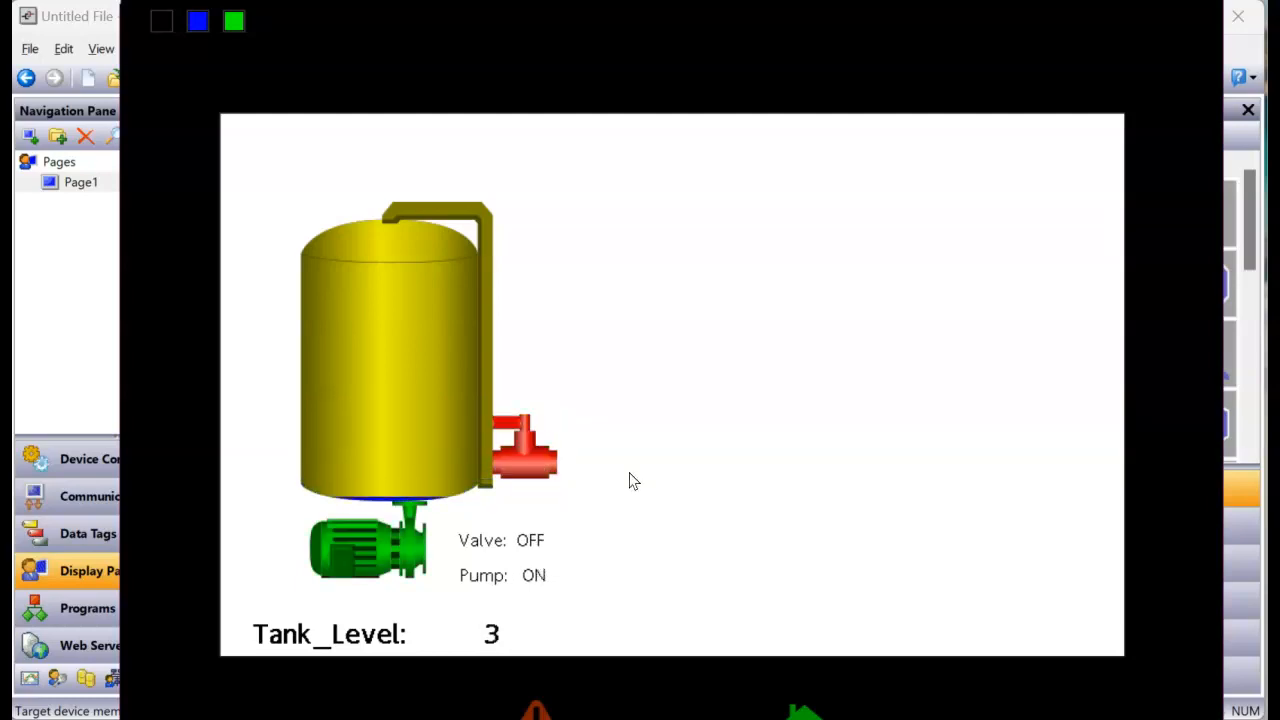
click(110, 357)
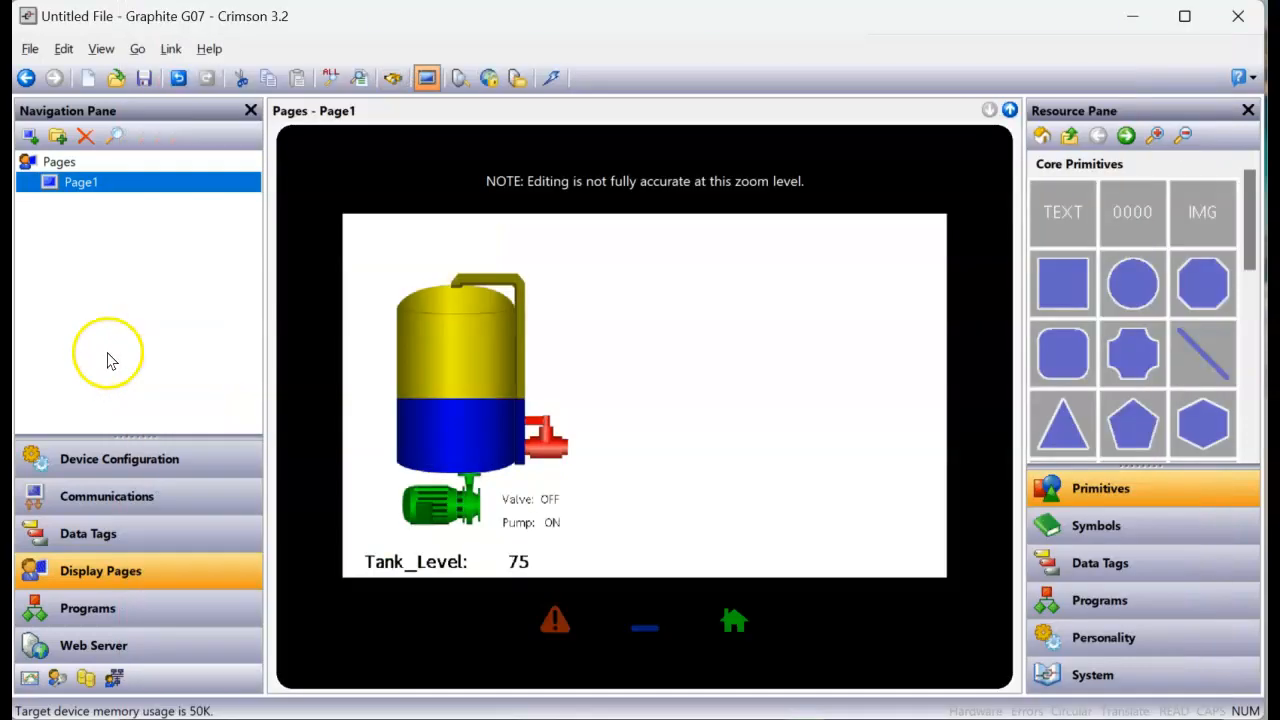
- Open Program1's code and extend the navigation category list to include Data Logger and Security
click(170, 614)
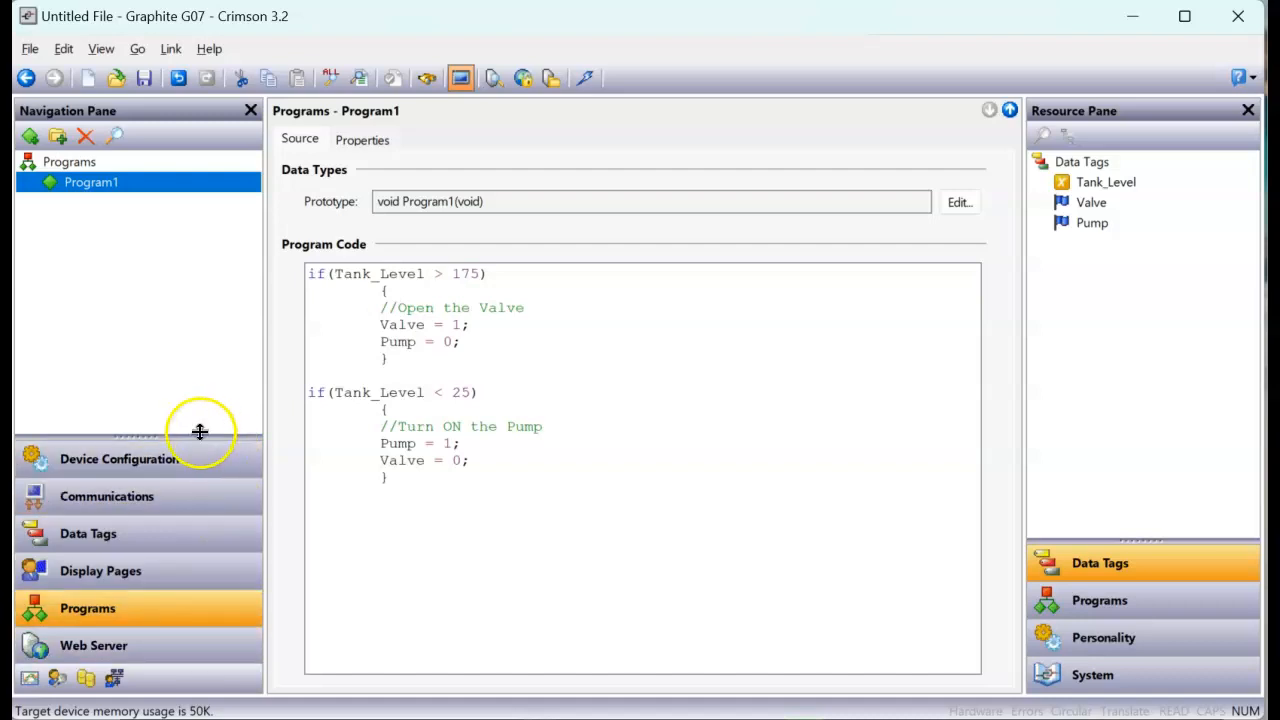
drag(200, 429, 229, 349)
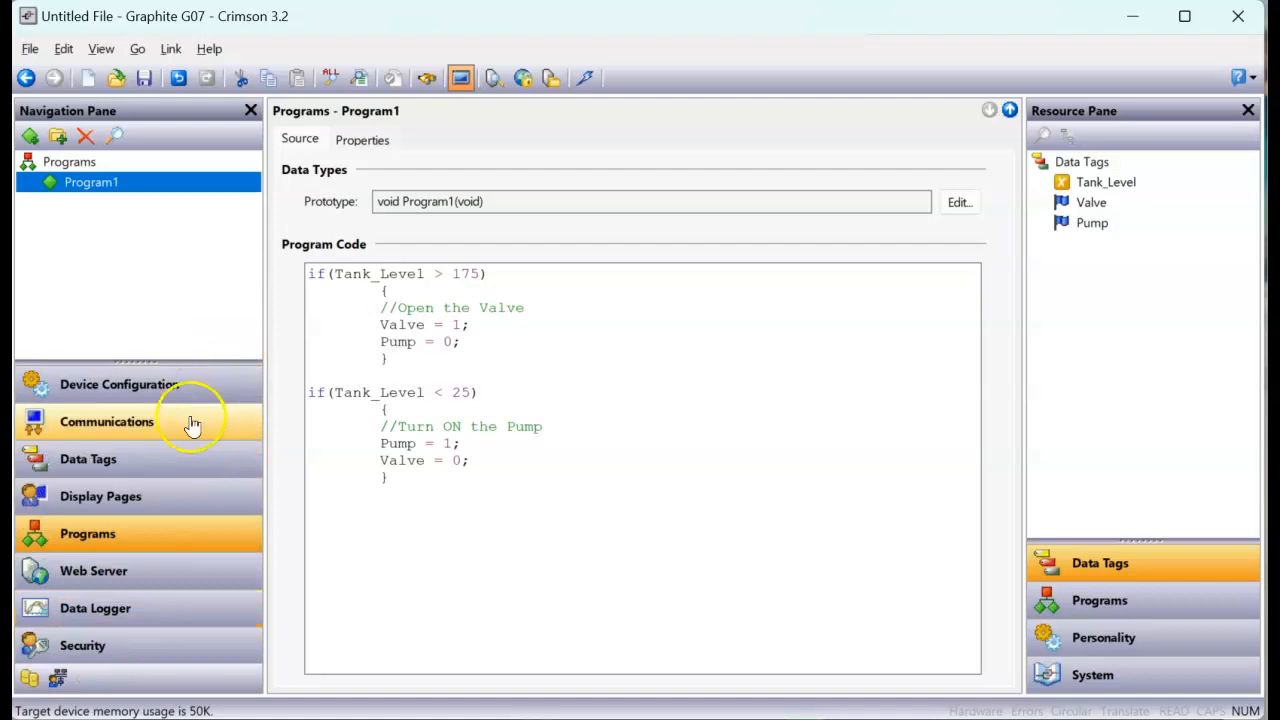
- Create a new data log in the Data Logger and set its update rate to 0.2 secs
click(172, 607)
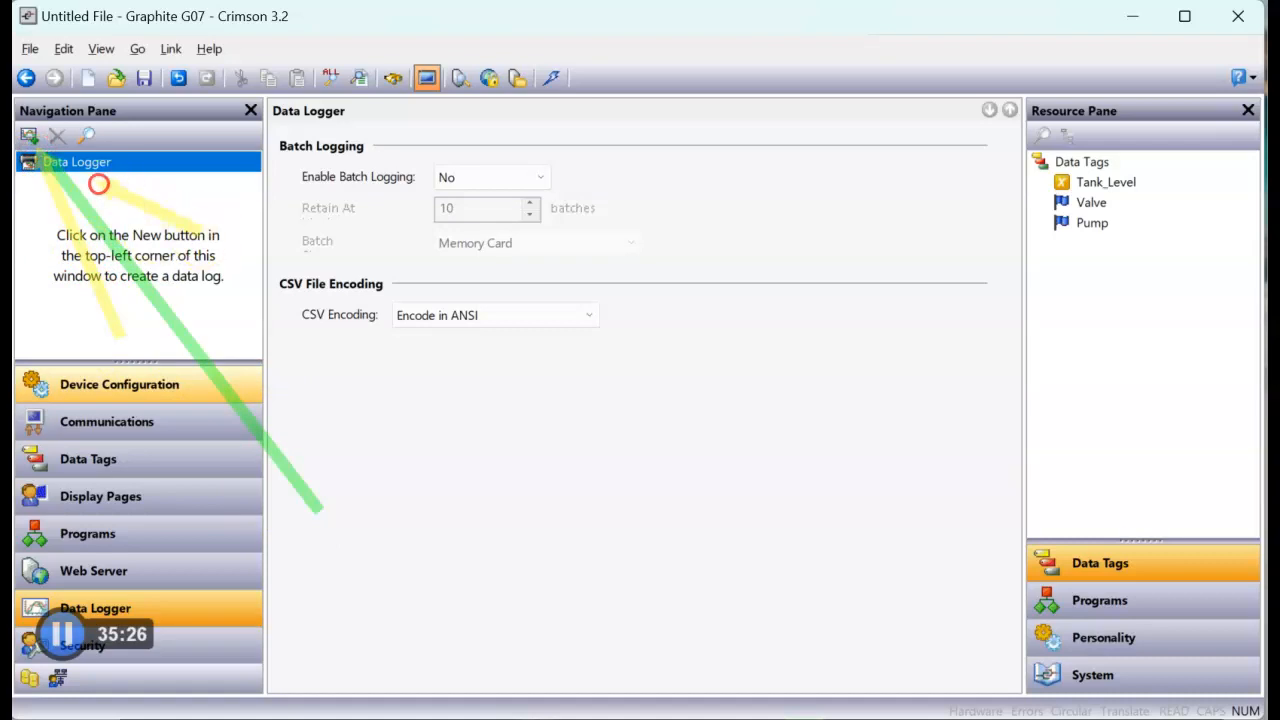
click(30, 136)
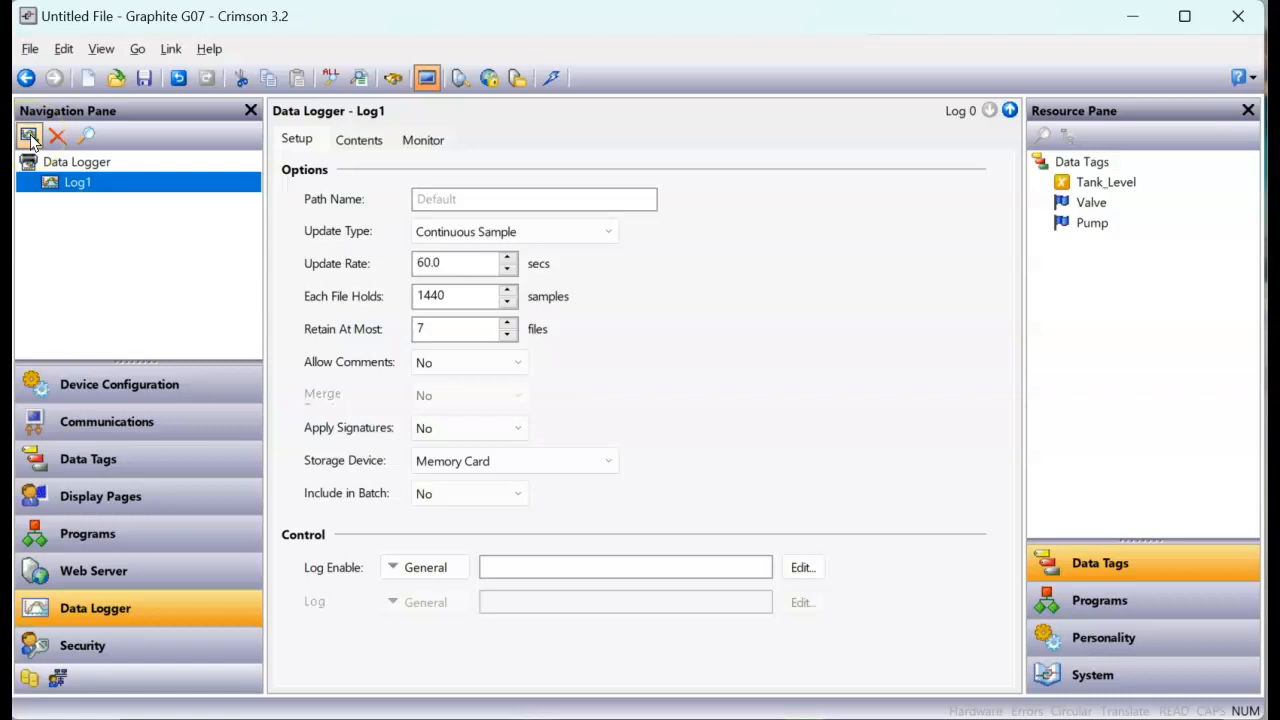
double_click(472, 263)
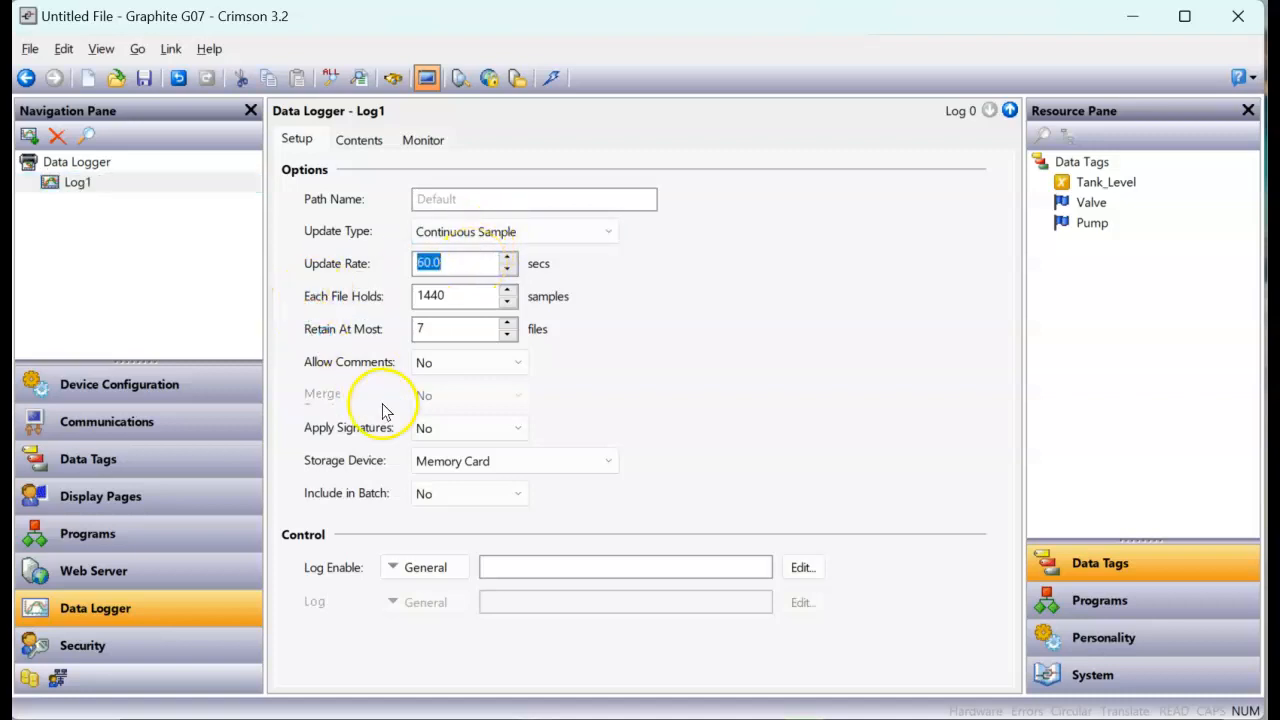
text(1)
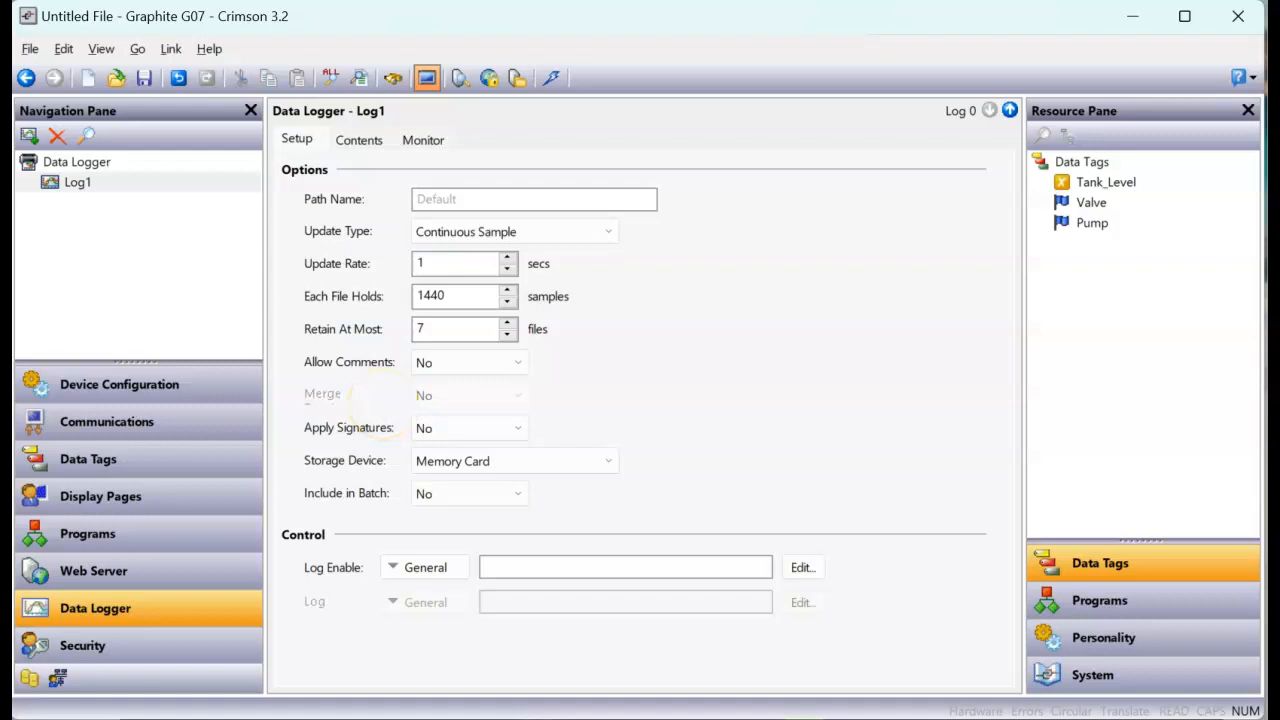
key(Return)
text(0.2)
key(Return)
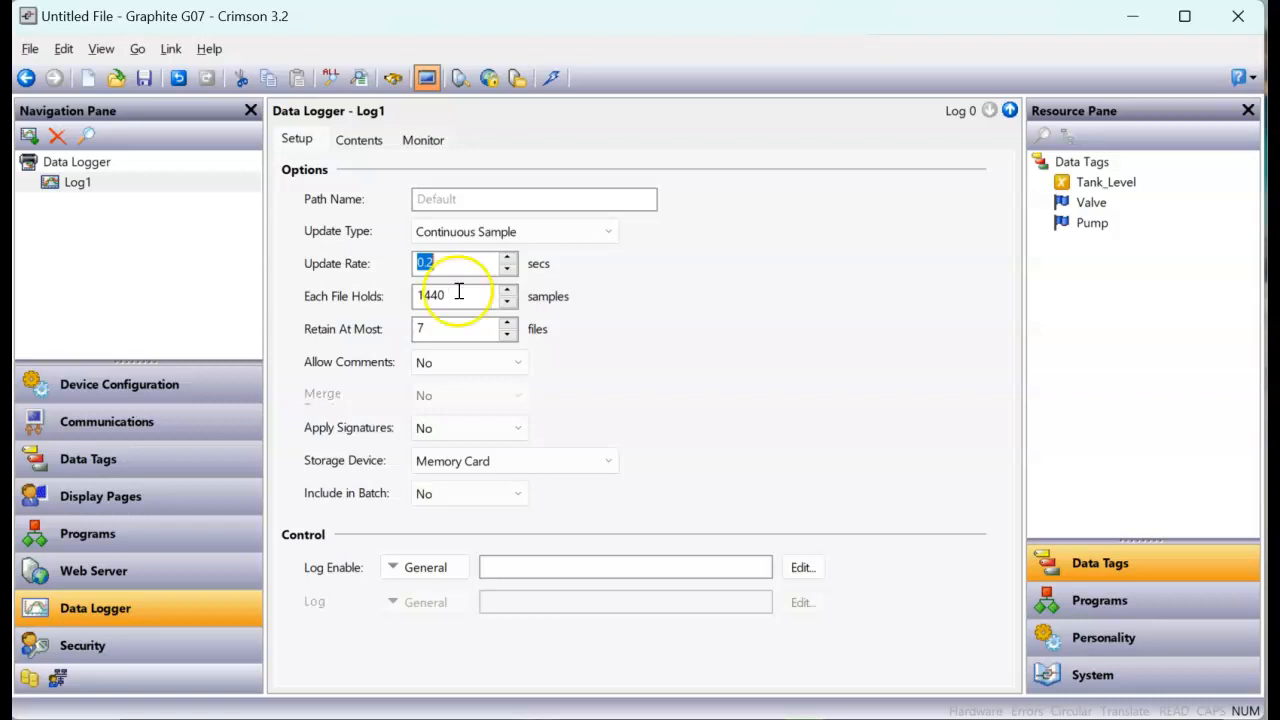
- Set each file of Log1 to hold 300 samples and retain at most 30 files
click(355, 309)
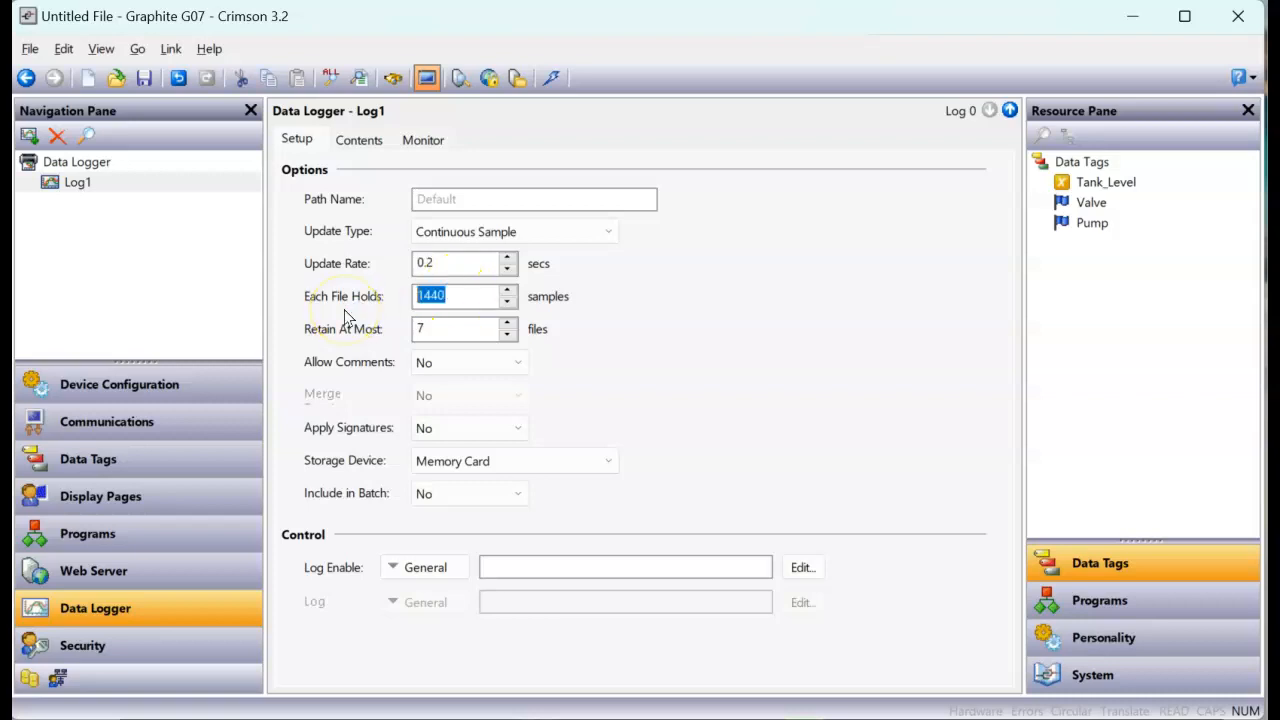
text(300)
click(347, 316)
click(475, 324)
click(473, 325)
text(30)
key(Return)
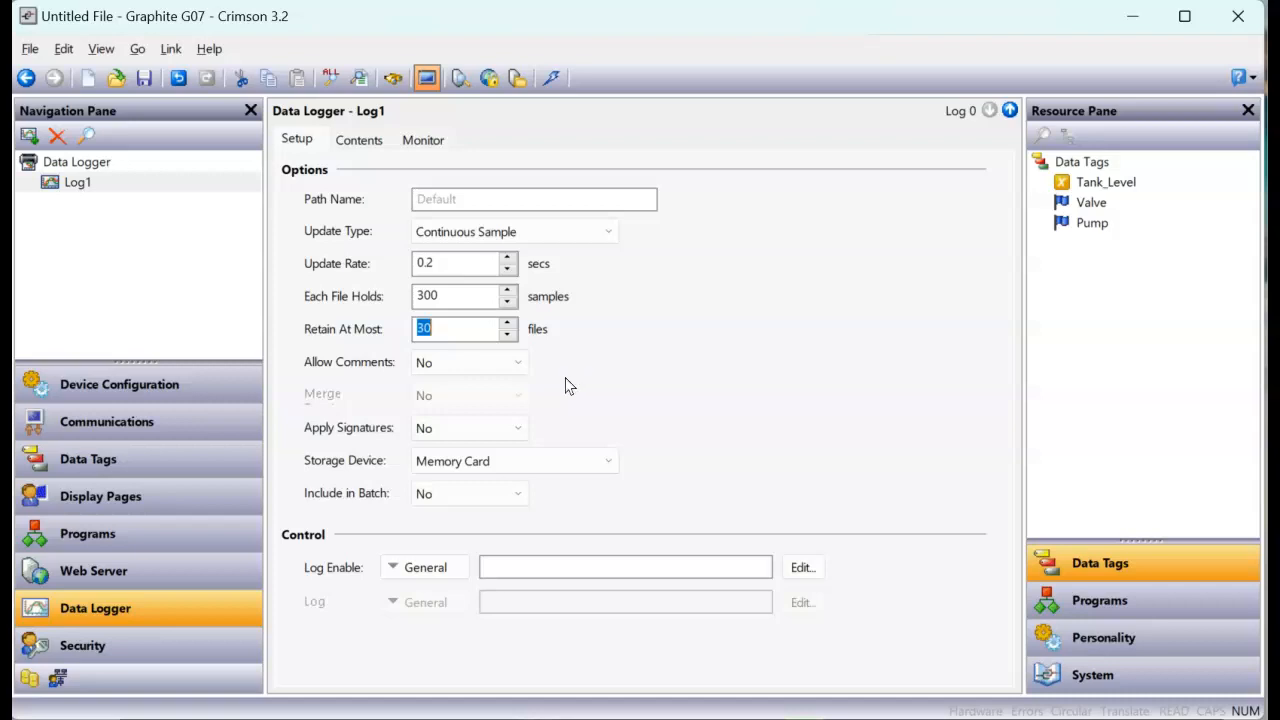
- Add the Tank_Level, Valve and Pump tags to Log1's contents
click(368, 146)
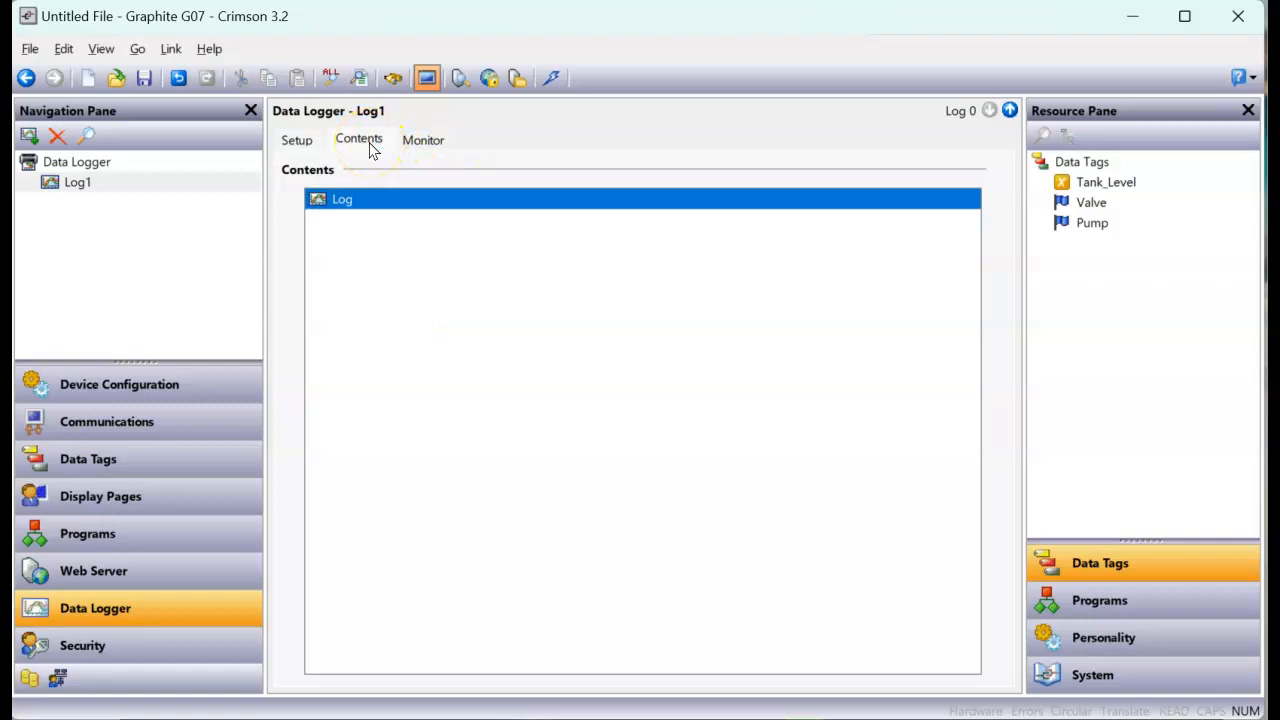
click(1116, 188)
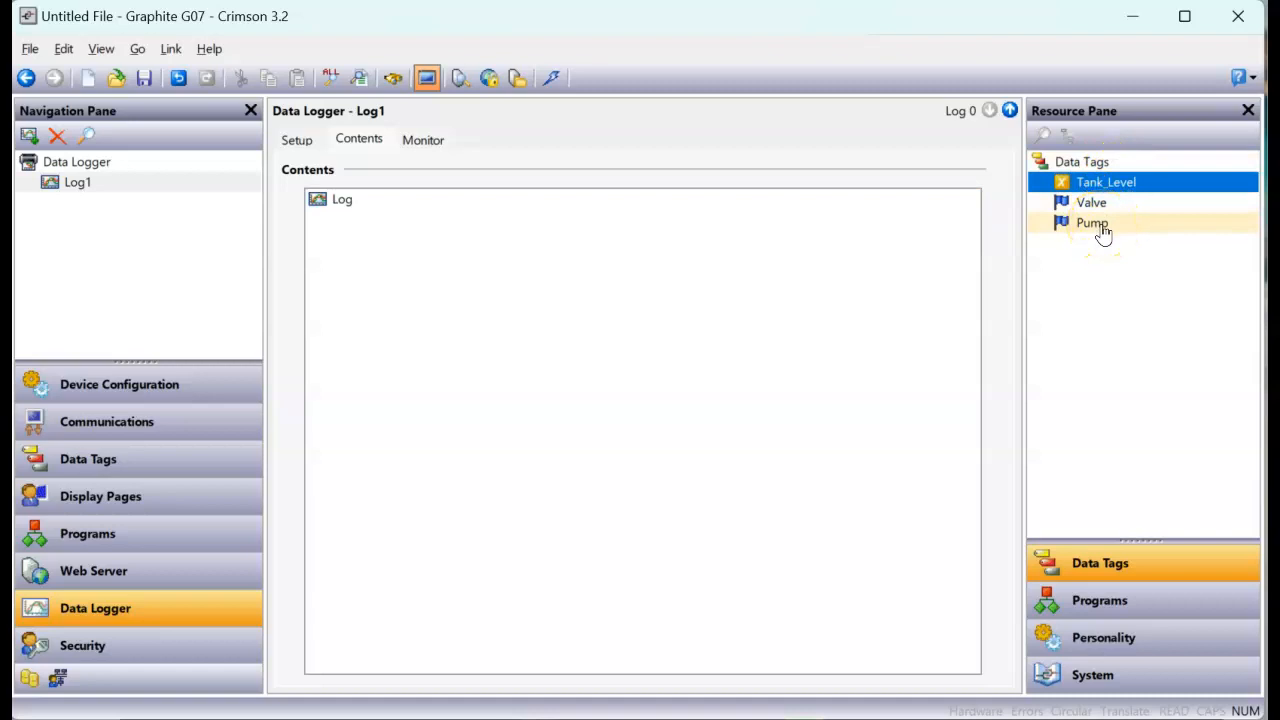
shift+click(1092, 223)
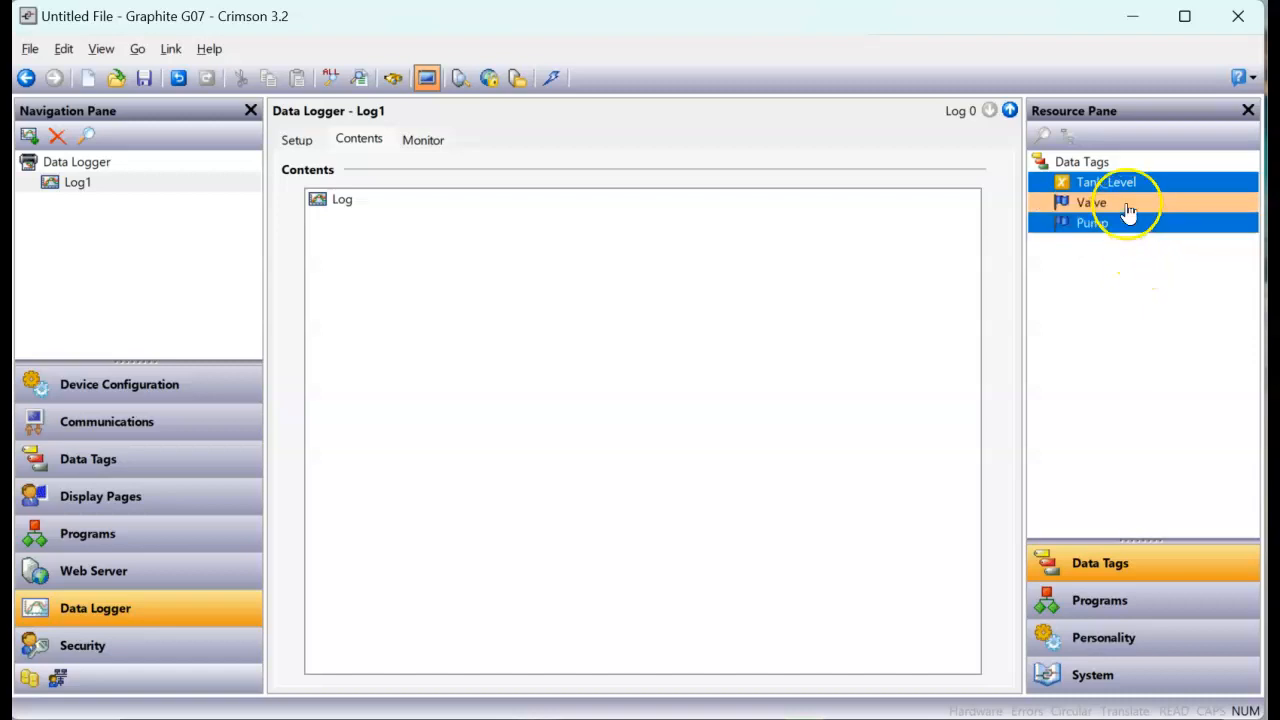
drag(1128, 210, 615, 361)
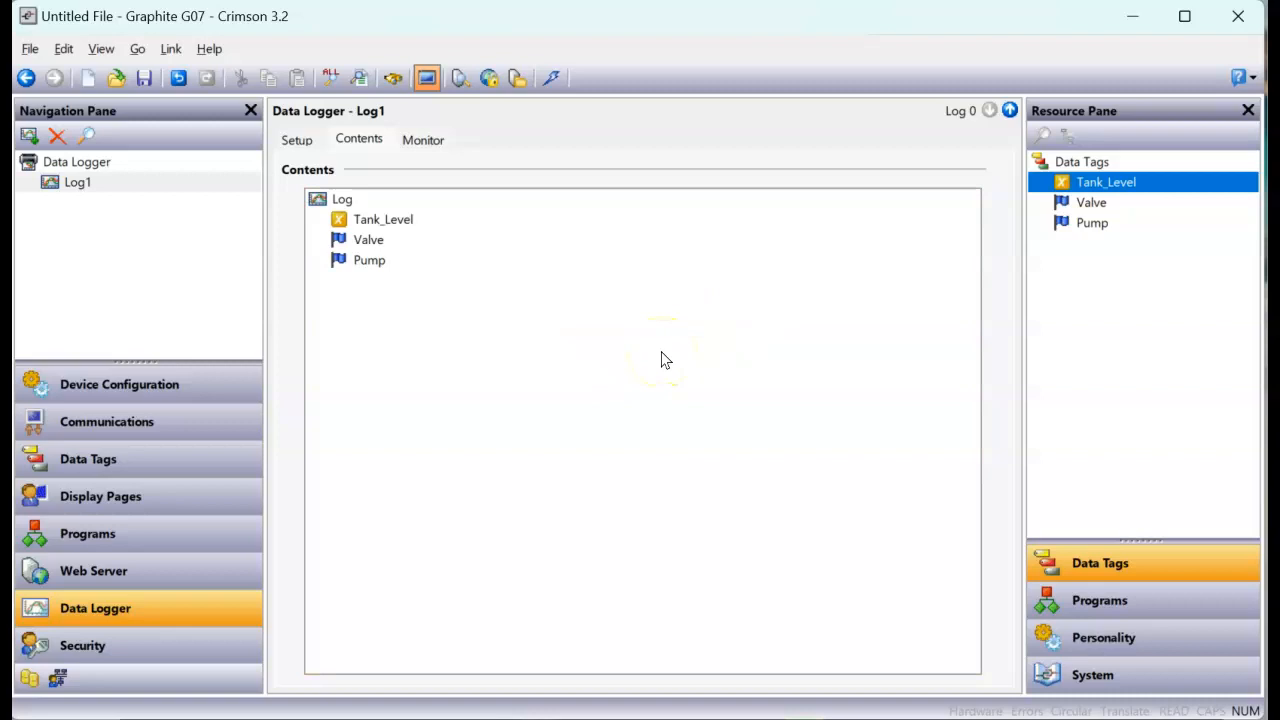
- Place a Trend Viewer from the System Primitives beside the tank on Page1 and enlarge it to about 402 by 363
click(181, 500)
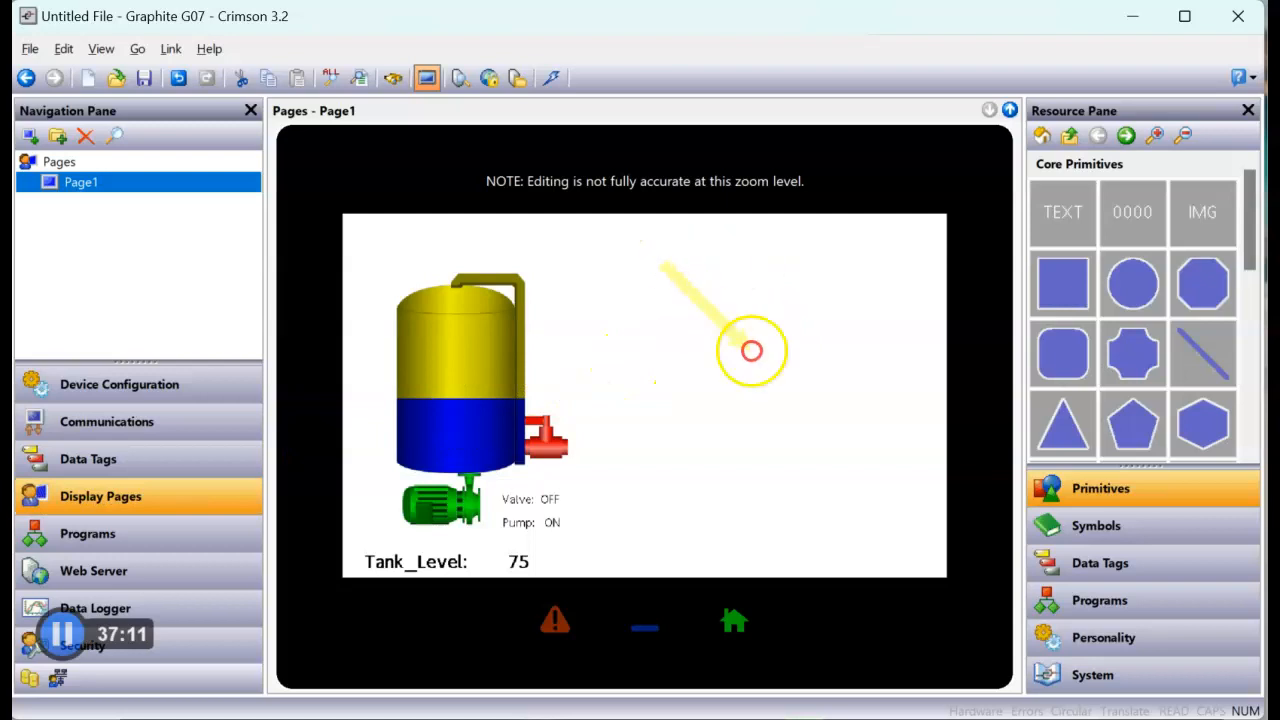
mouse_move(745, 322)
mouse_down()
mouse_move(849, 409)
mouse_move(1008, 480)
mouse_move(1005, 528)
mouse_move(1086, 520)
mouse_up()
drag(1066, 440, 1044, 149)
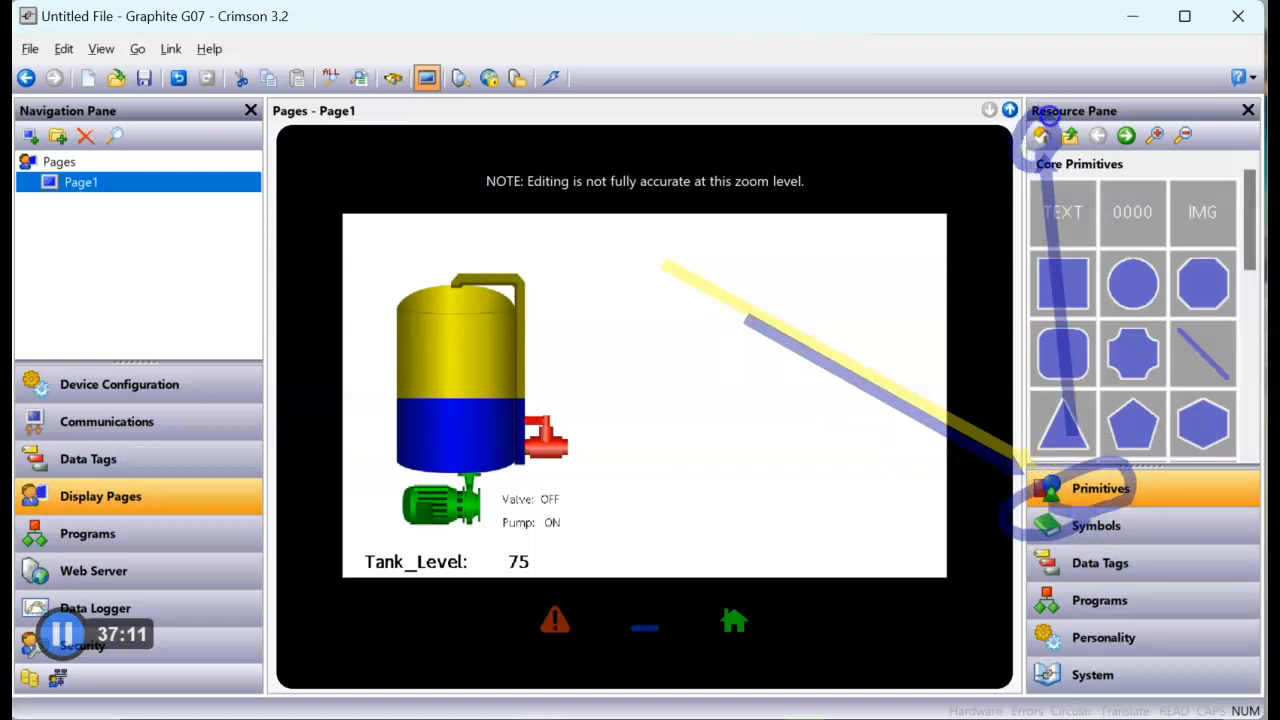
click(1041, 136)
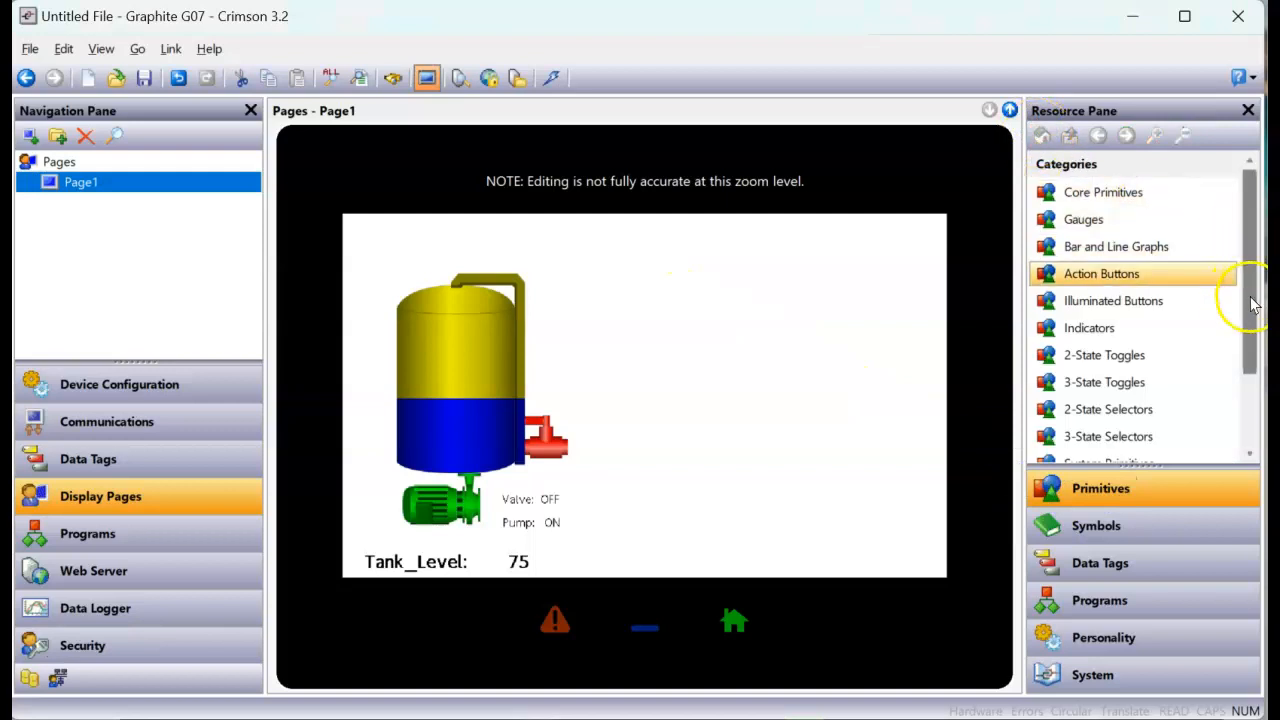
scroll(1248, 320, down, 1)
drag(1250, 330, 1248, 320)
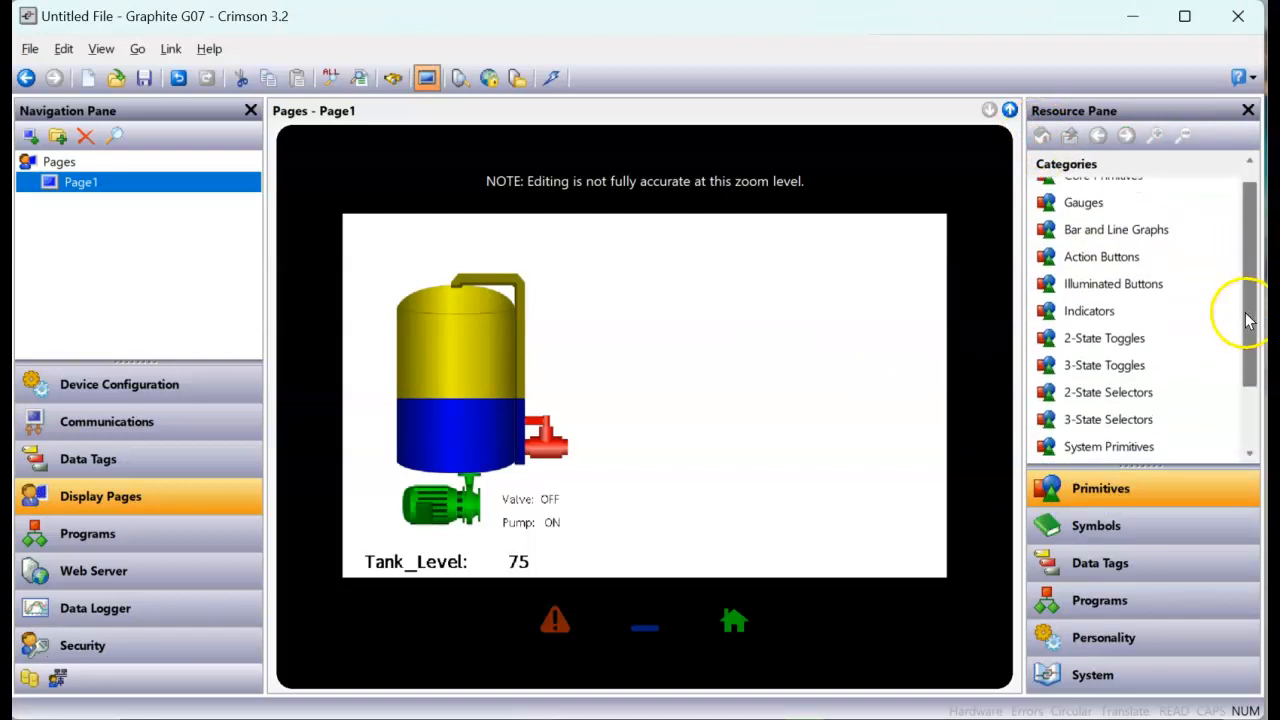
click(1120, 450)
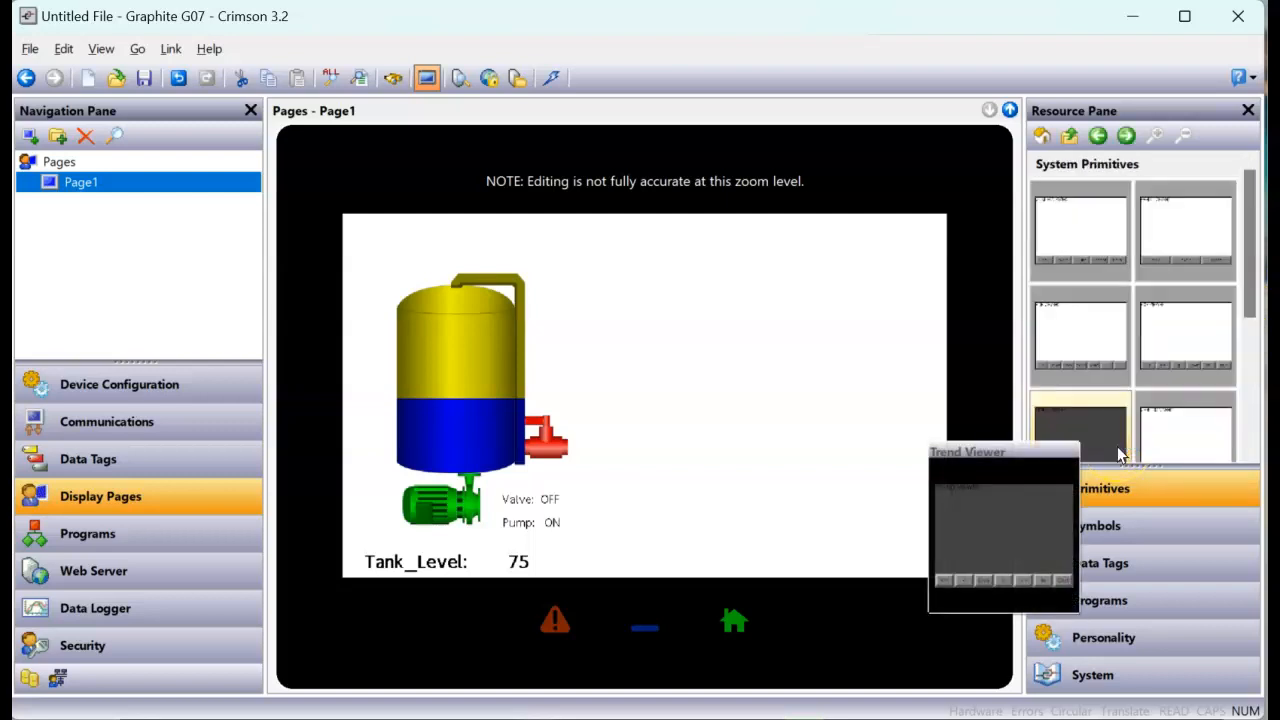
mouse_move(1105, 229)
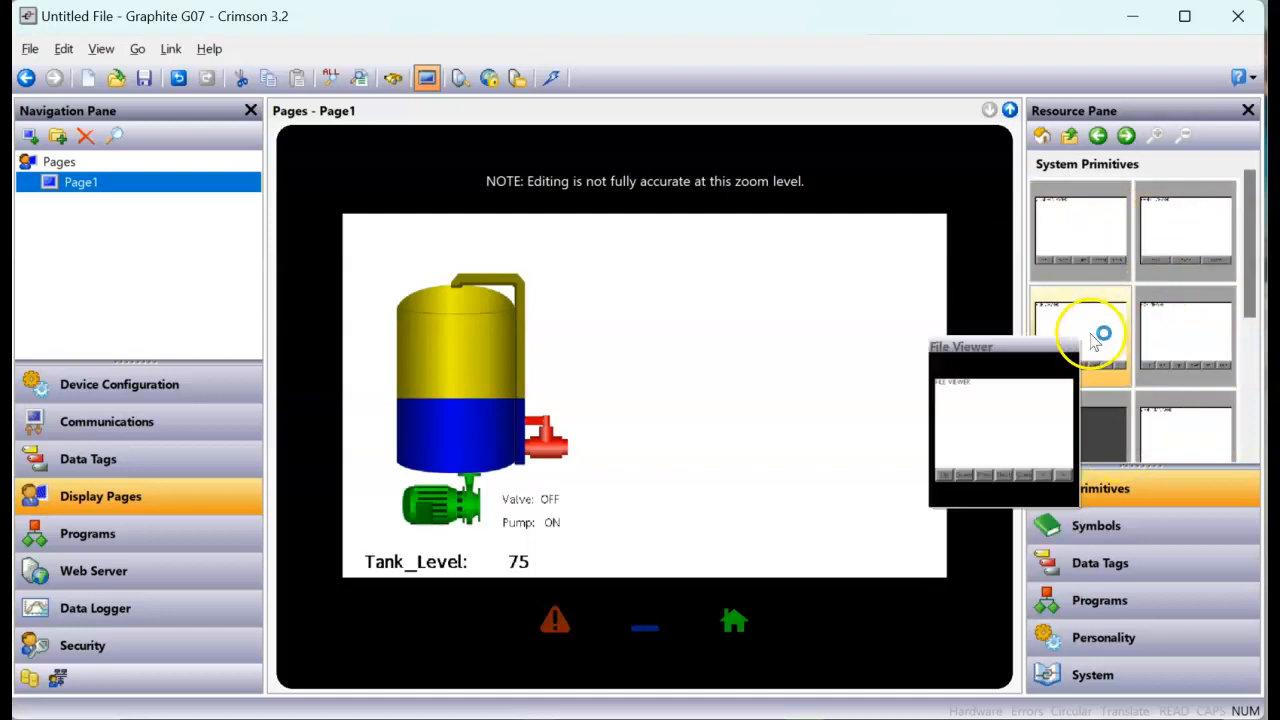
mouse_move(1060, 440)
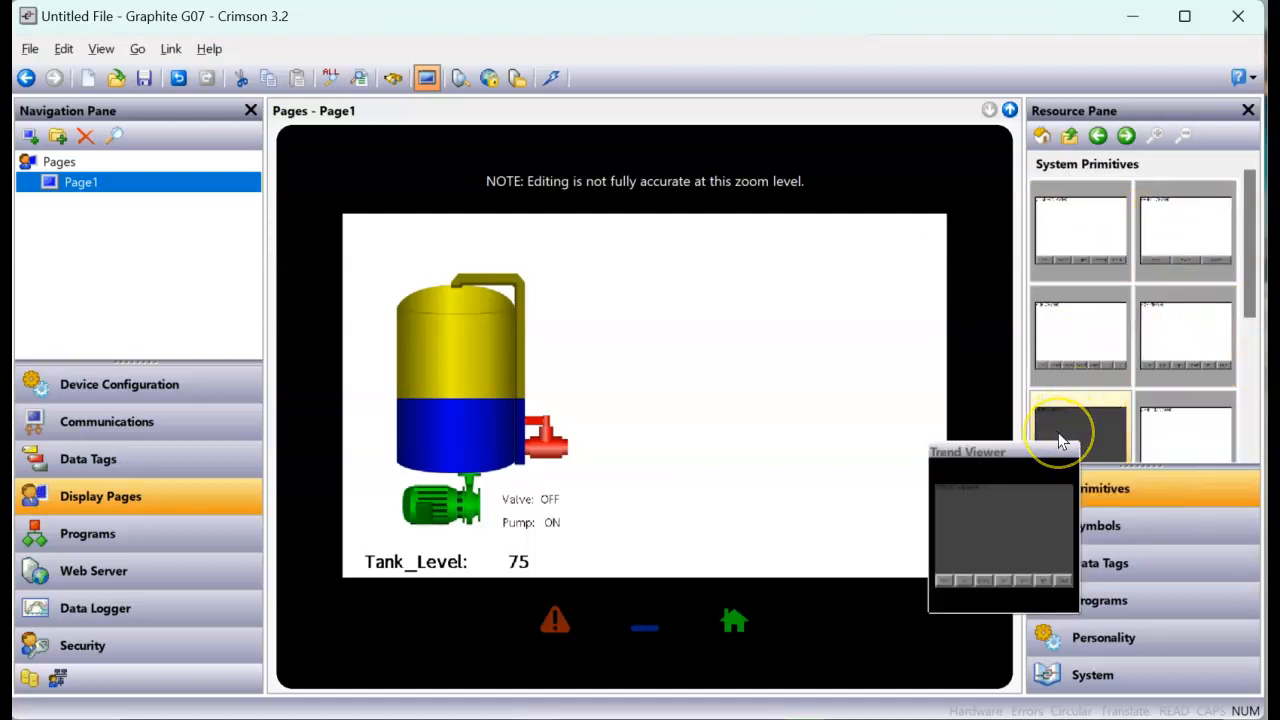
click(1093, 435)
drag(1095, 435, 758, 353)
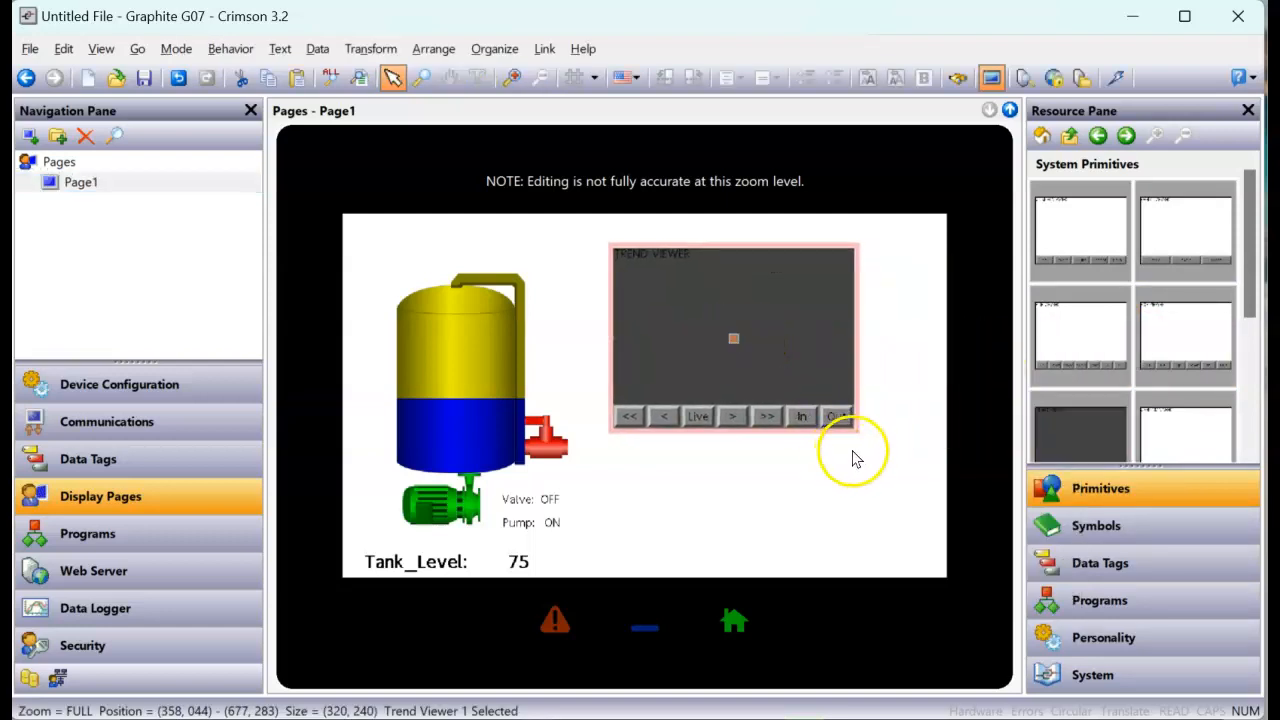
mouse_move(860, 430)
mouse_down()
mouse_move(884, 488)
mouse_move(922, 519)
mouse_move(864, 443)
mouse_up()
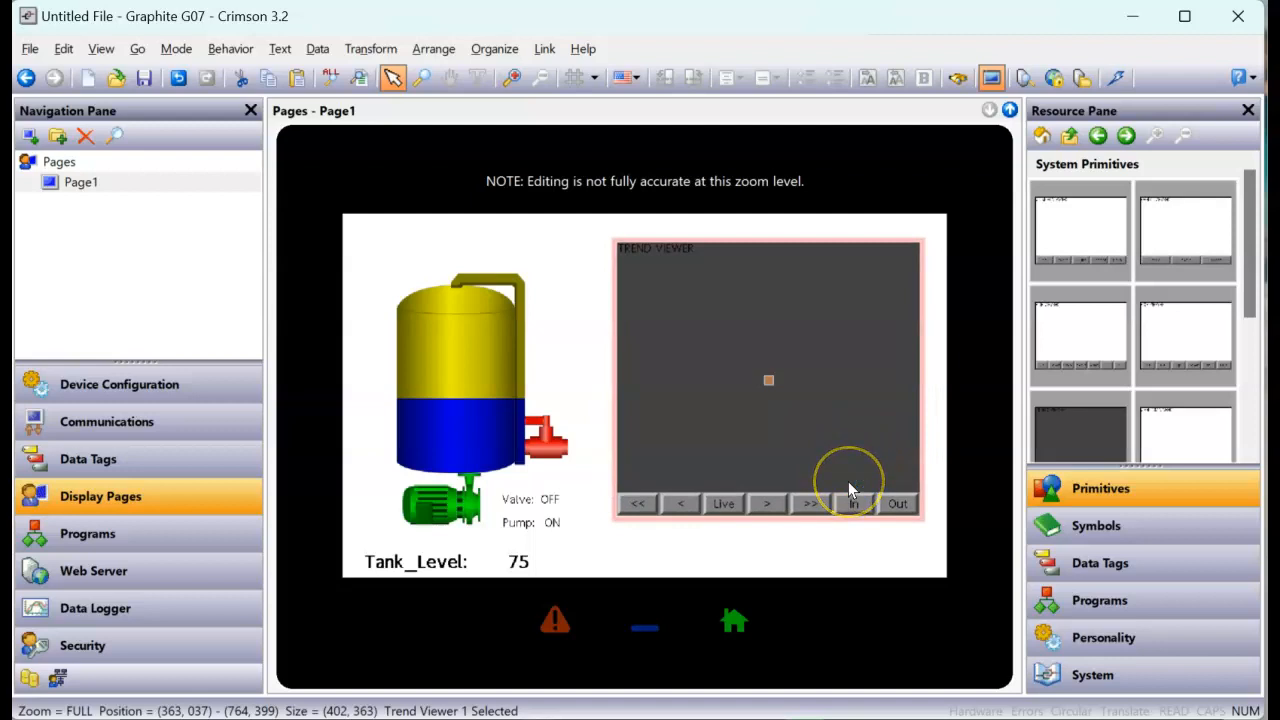
- Open the Trend Viewer's properties and assign Log1 as its data log
double_click(767, 402)
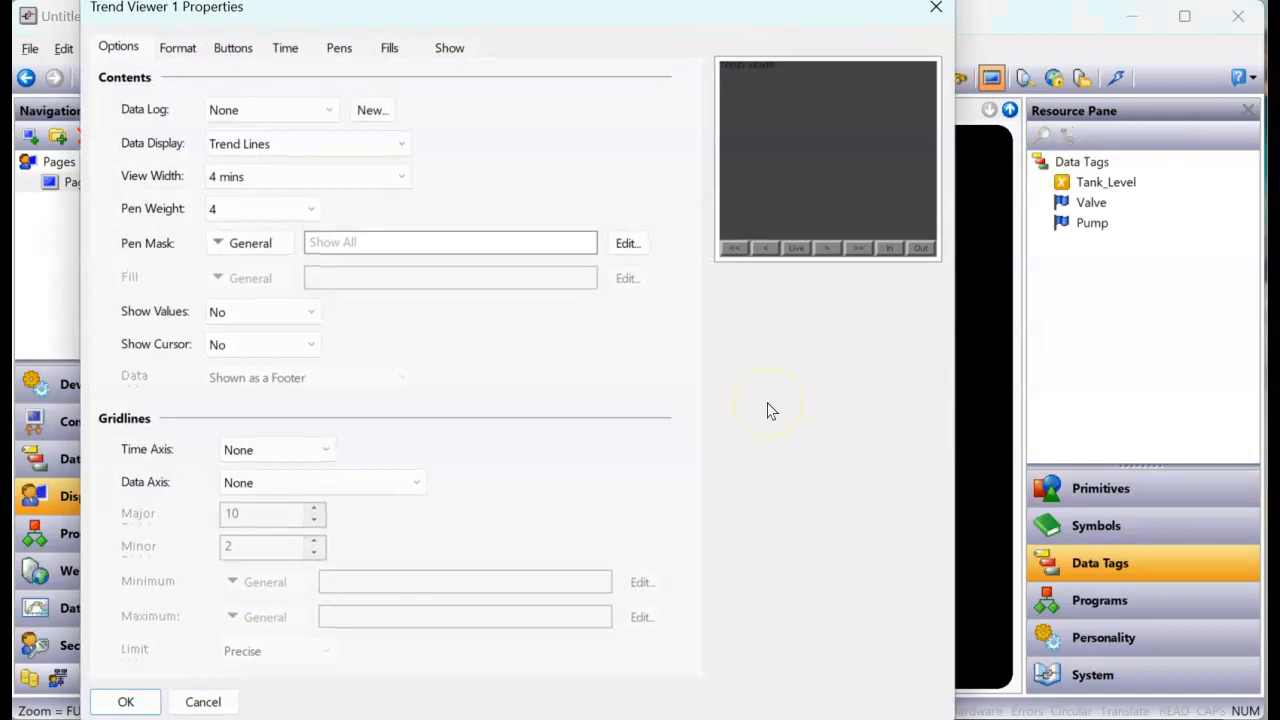
mouse_move(192, 408)
mouse_down()
mouse_move(166, 206)
mouse_move(121, 67)
mouse_up()
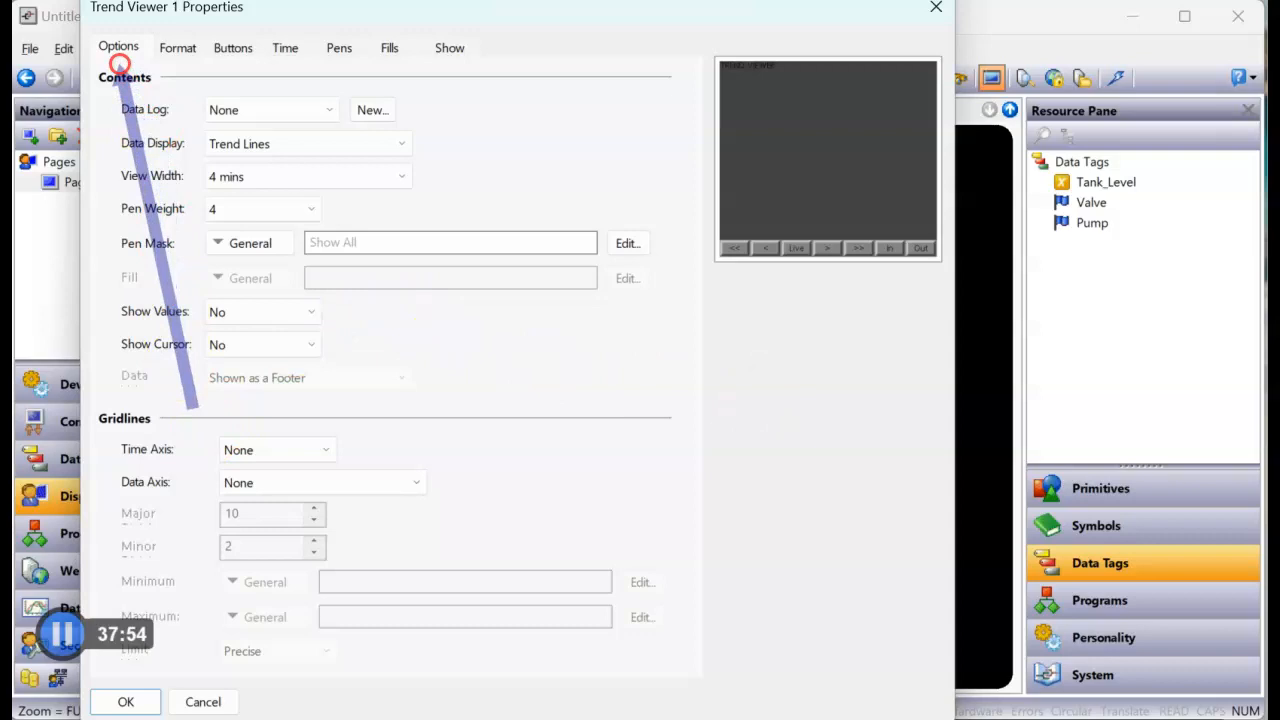
mouse_move(119, 64)
mouse_down()
mouse_move(163, 171)
mouse_move(228, 132)
mouse_move(203, 103)
mouse_up()
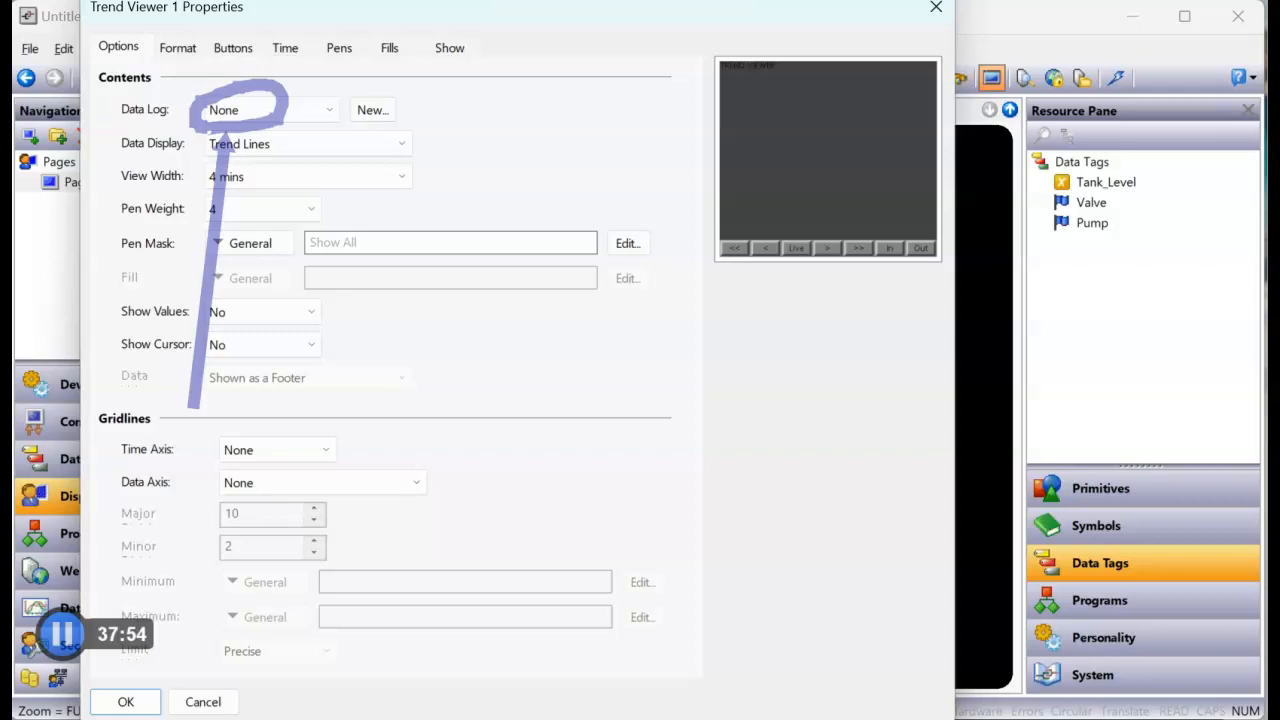
key(Escape)
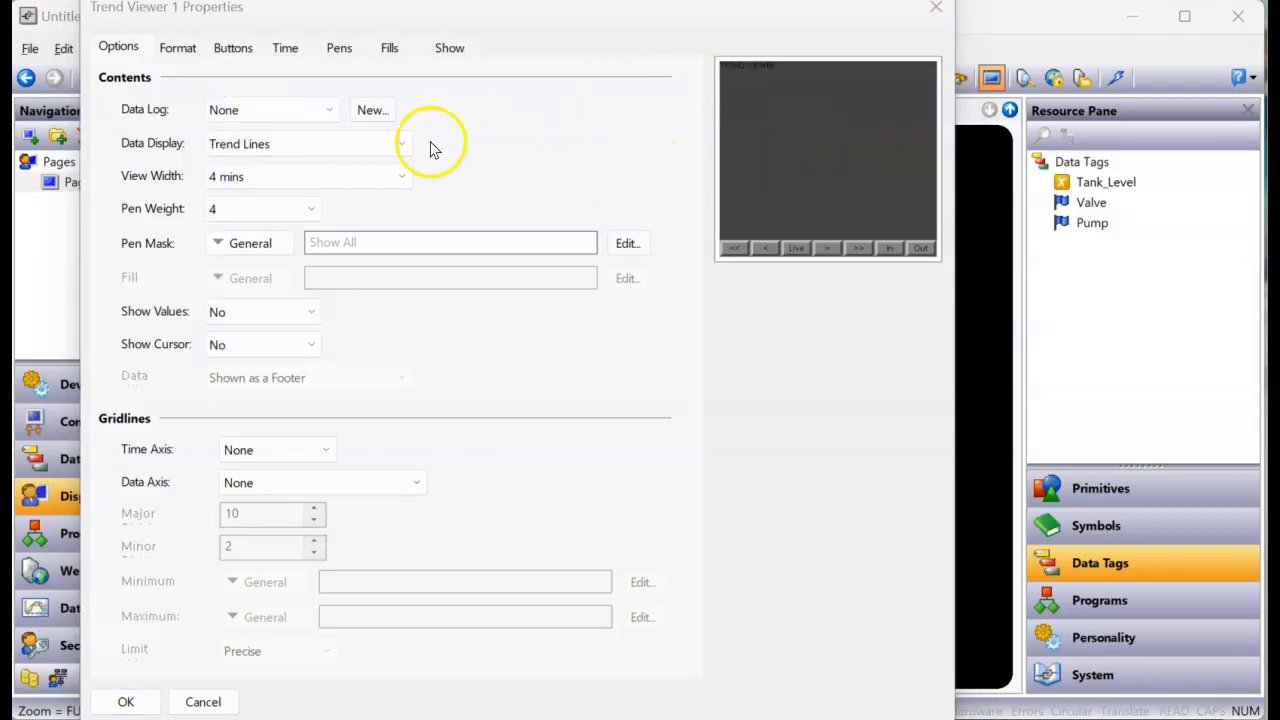
click(333, 112)
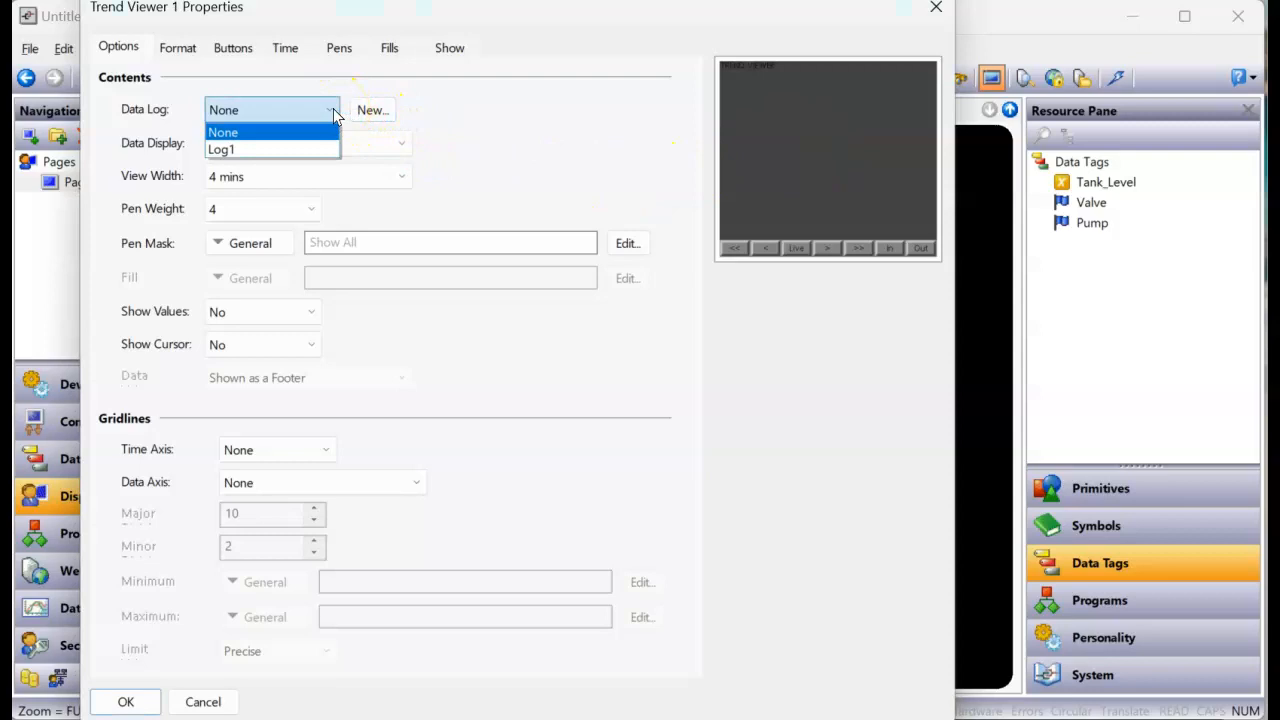
click(245, 150)
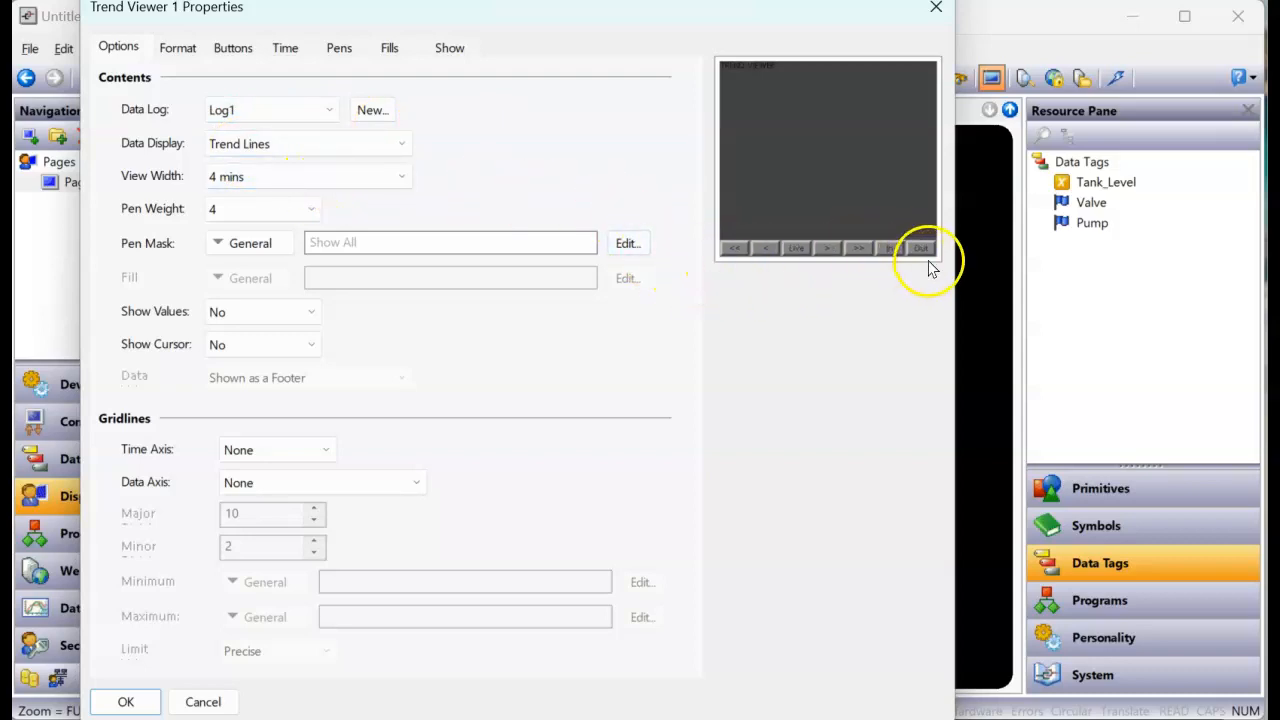
- Set the Trend Viewer's view width to 30 secs and its pen weight to 8
click(381, 182)
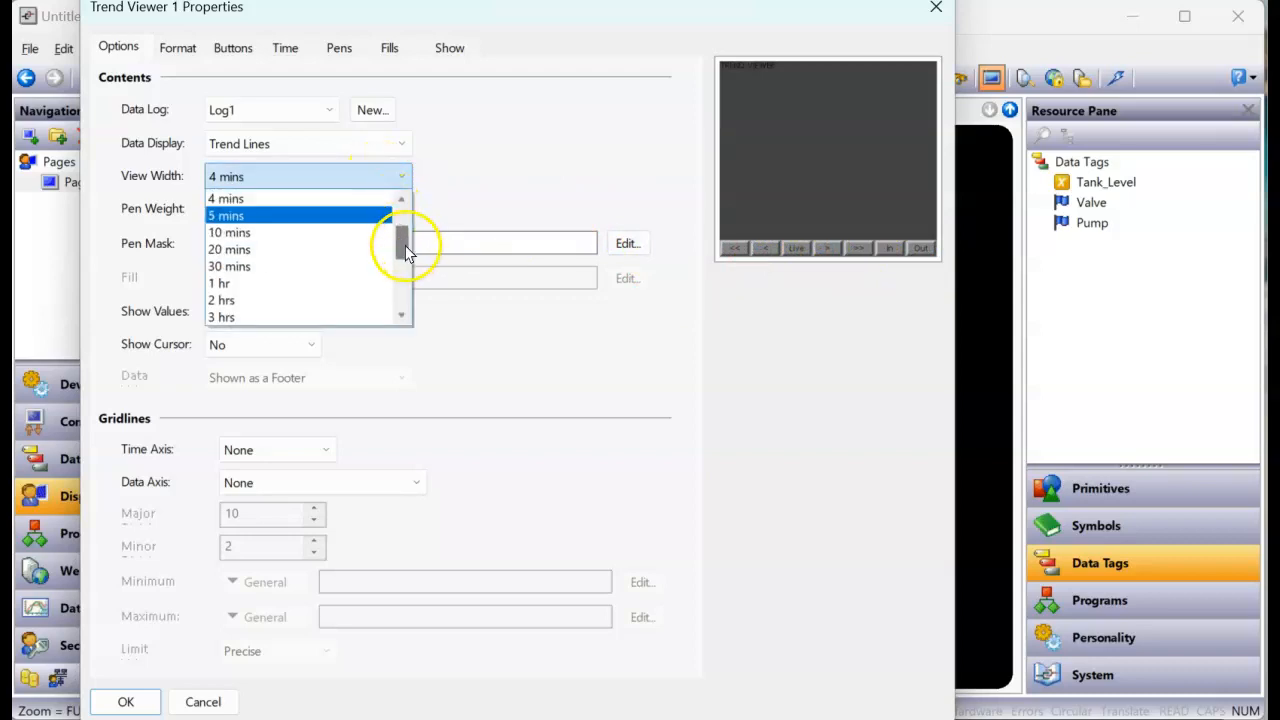
drag(405, 245, 409, 211)
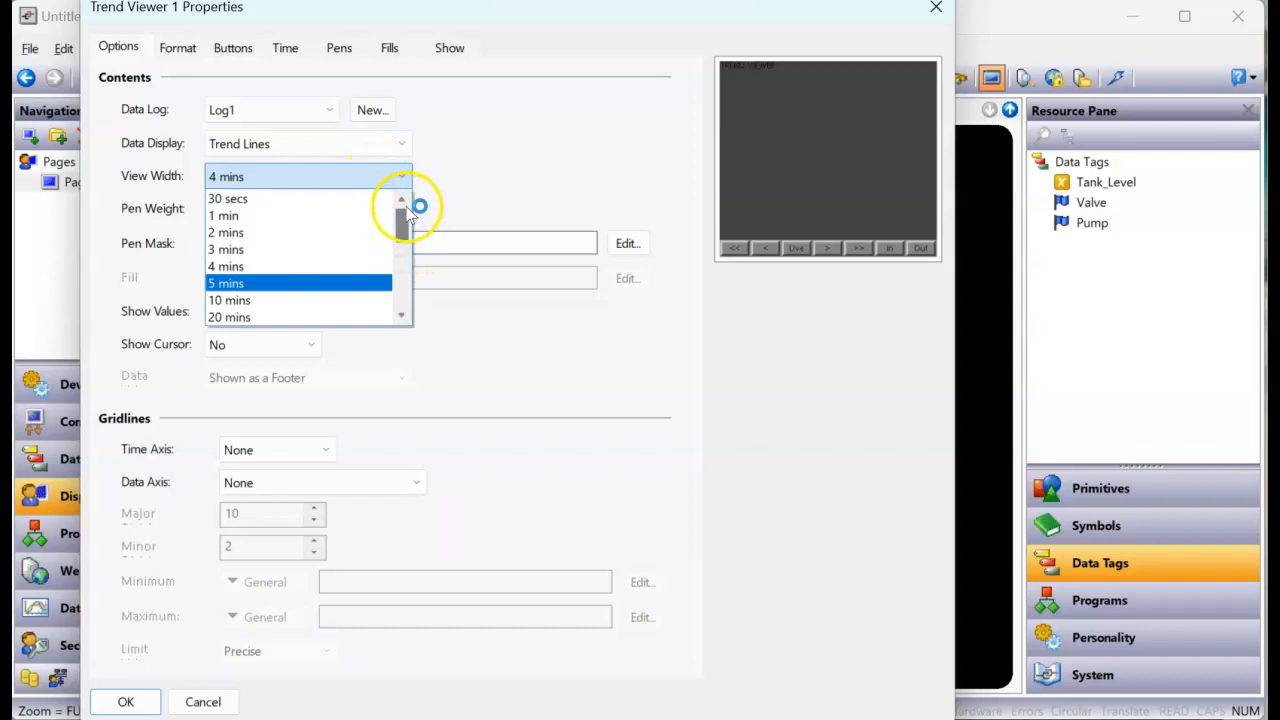
click(285, 201)
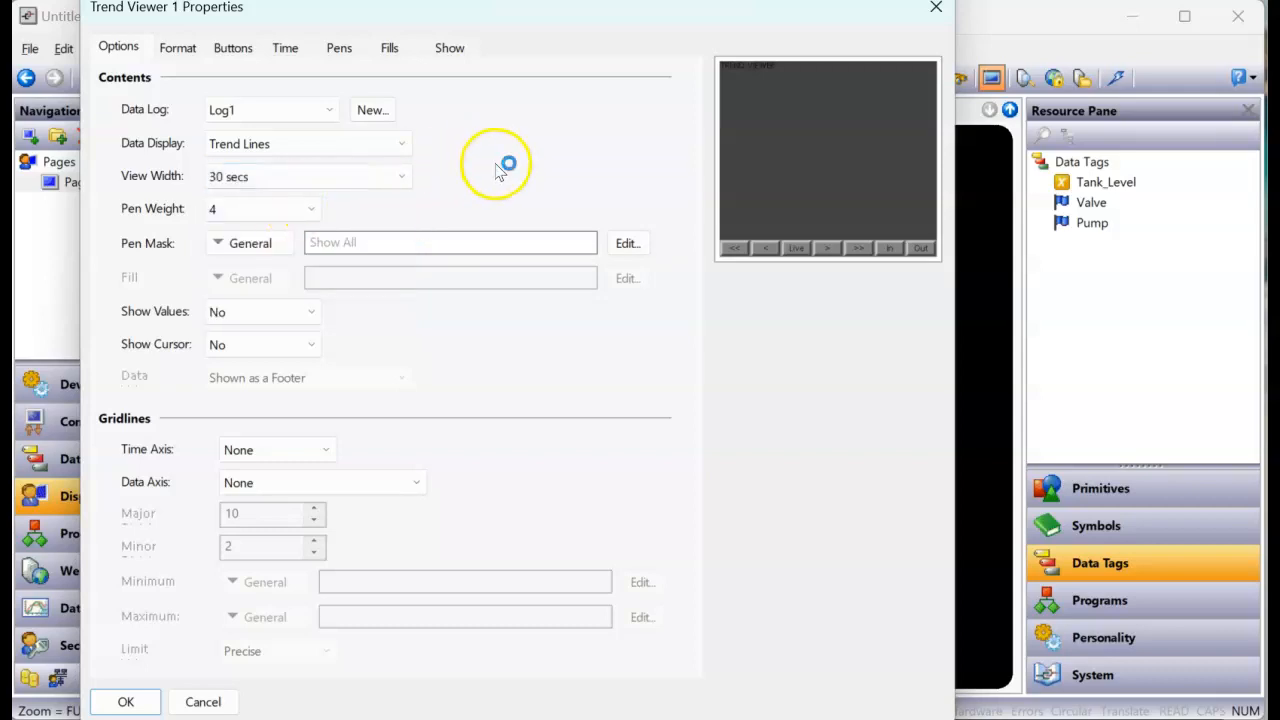
click(310, 212)
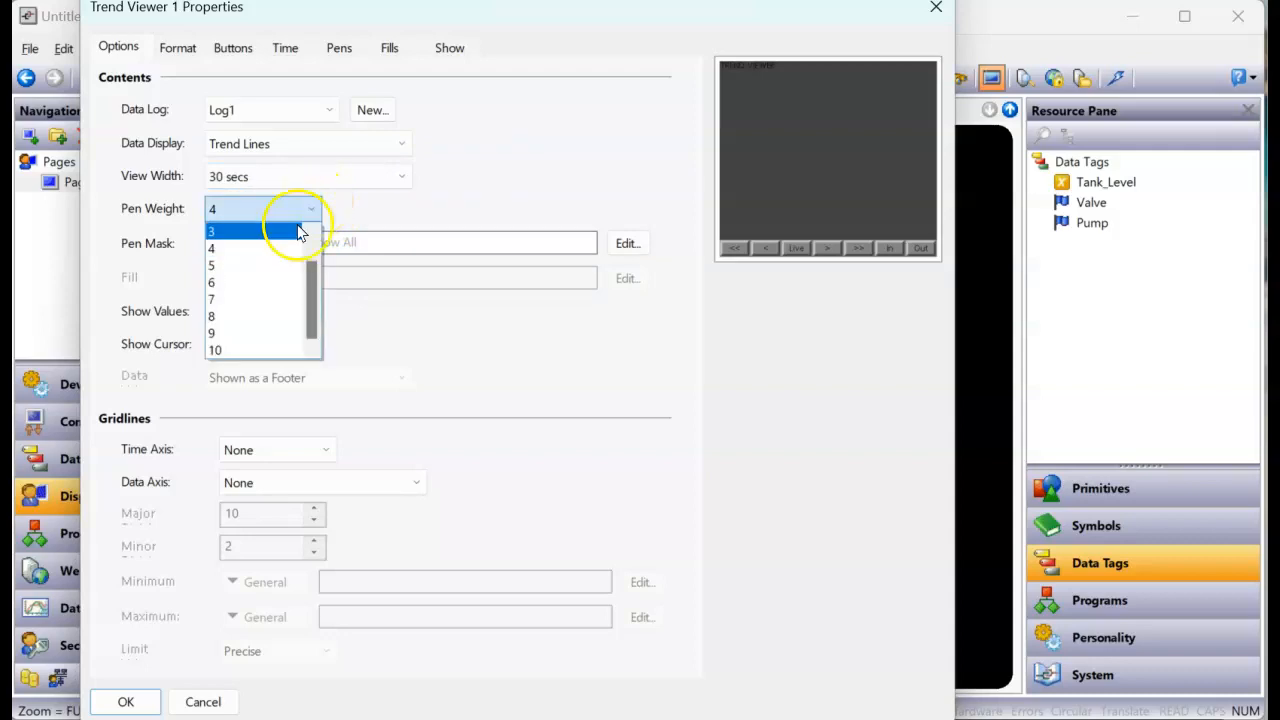
click(265, 318)
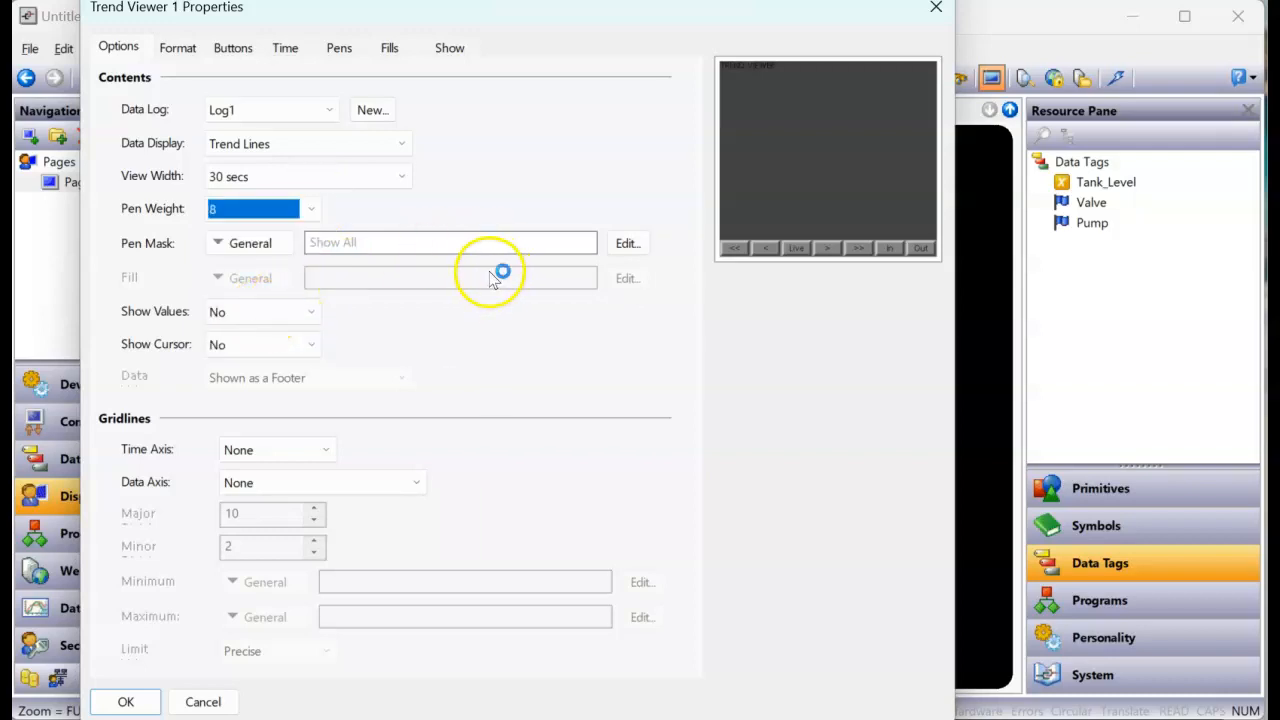
- Set the Trend Viewer's Show Cursor option to Yes and open its color and font format settings
mouse_move(677, 288)
mouse_down()
mouse_move(609, 286)
mouse_move(341, 337)
mouse_up()
mouse_move(172, 370)
mouse_down()
mouse_move(306, 354)
mouse_move(179, 330)
mouse_up()
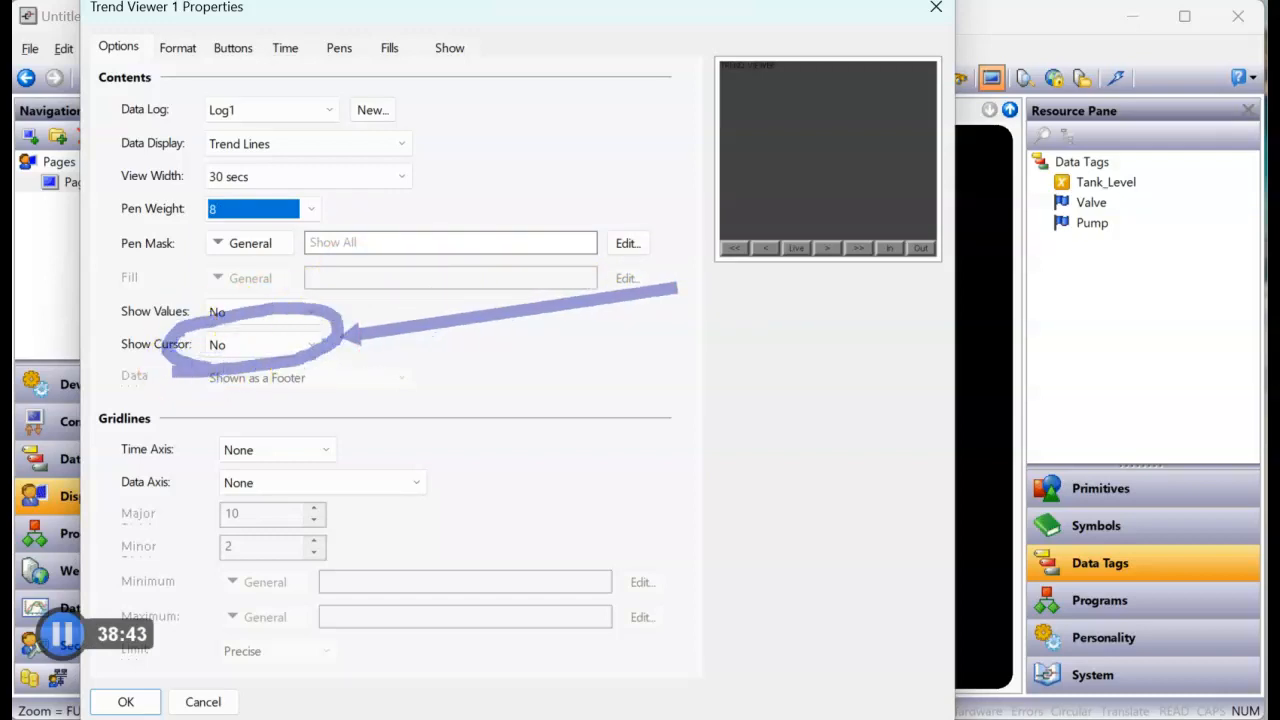
click(248, 348)
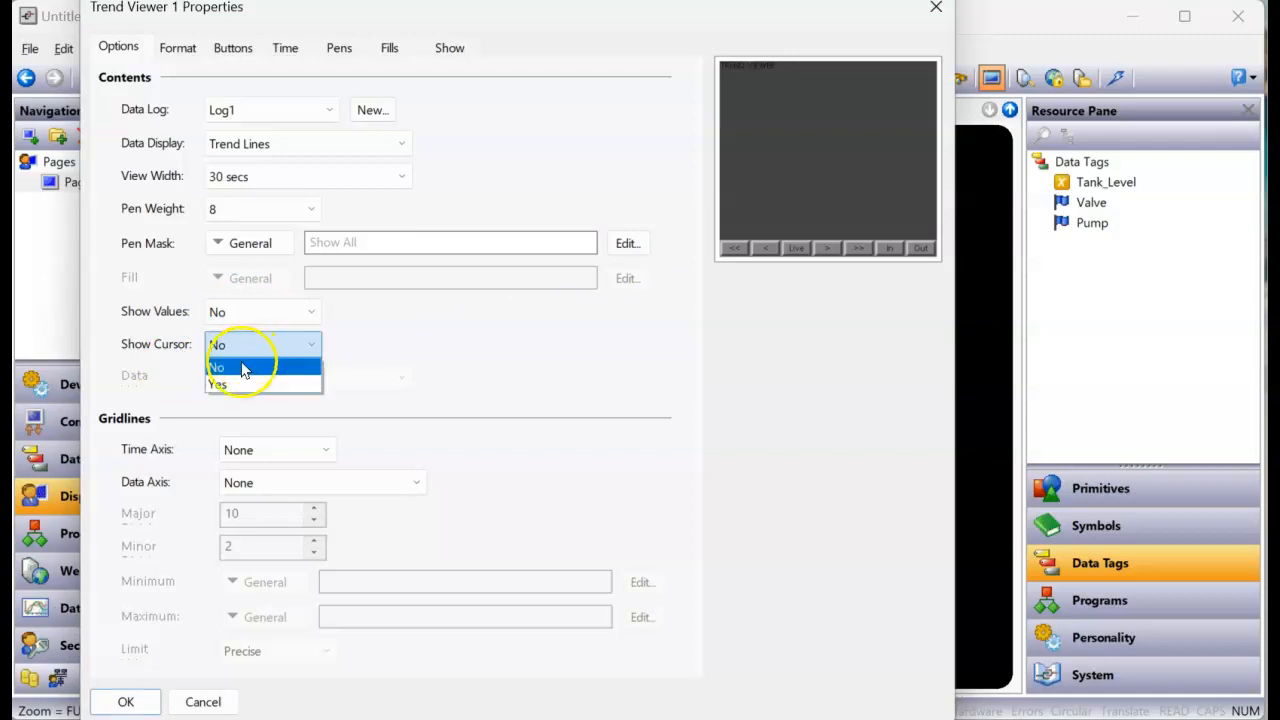
click(239, 386)
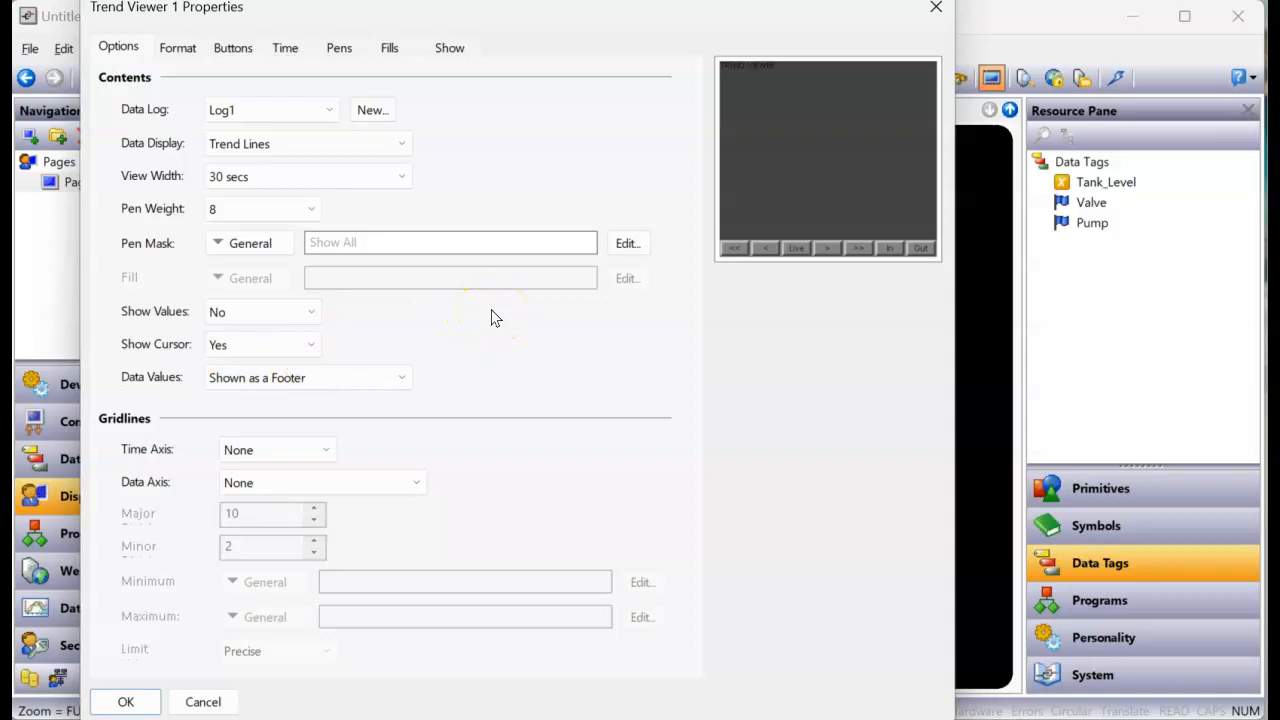
click(180, 55)
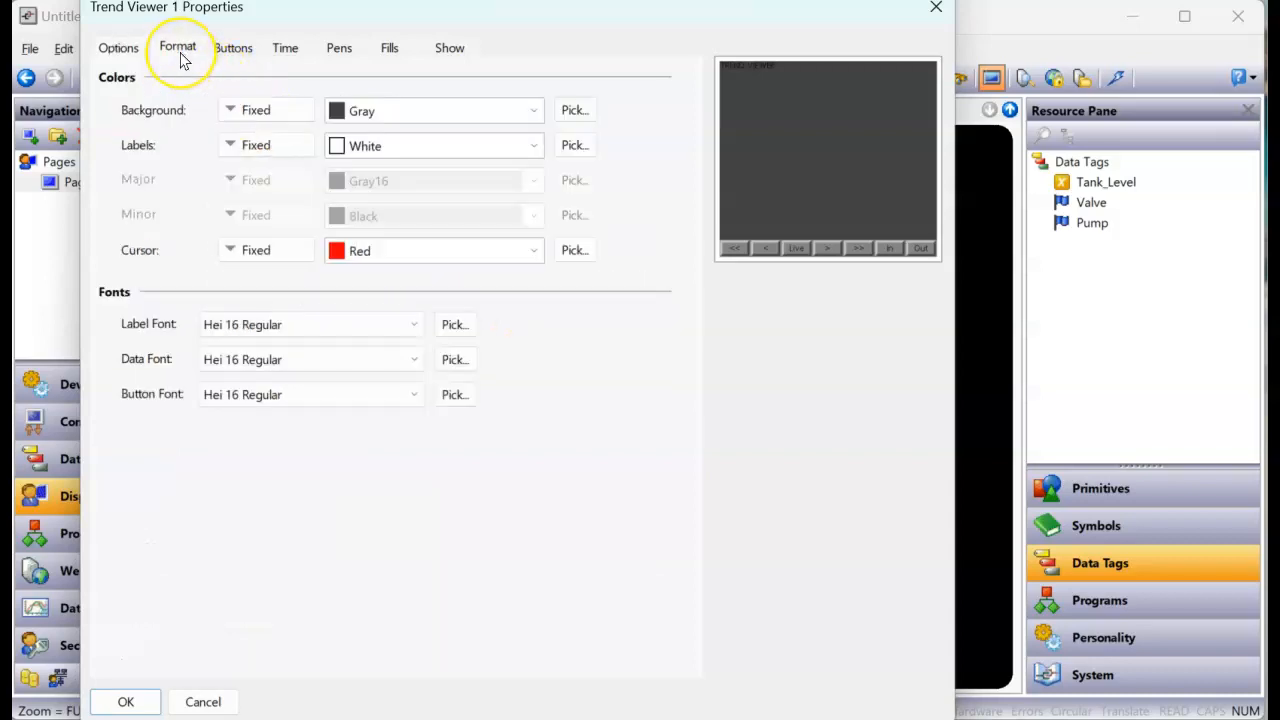
- Review the Trend Viewer's button, time, pen, fill and visibility settings and accept its properties
click(233, 48)
click(285, 47)
click(336, 48)
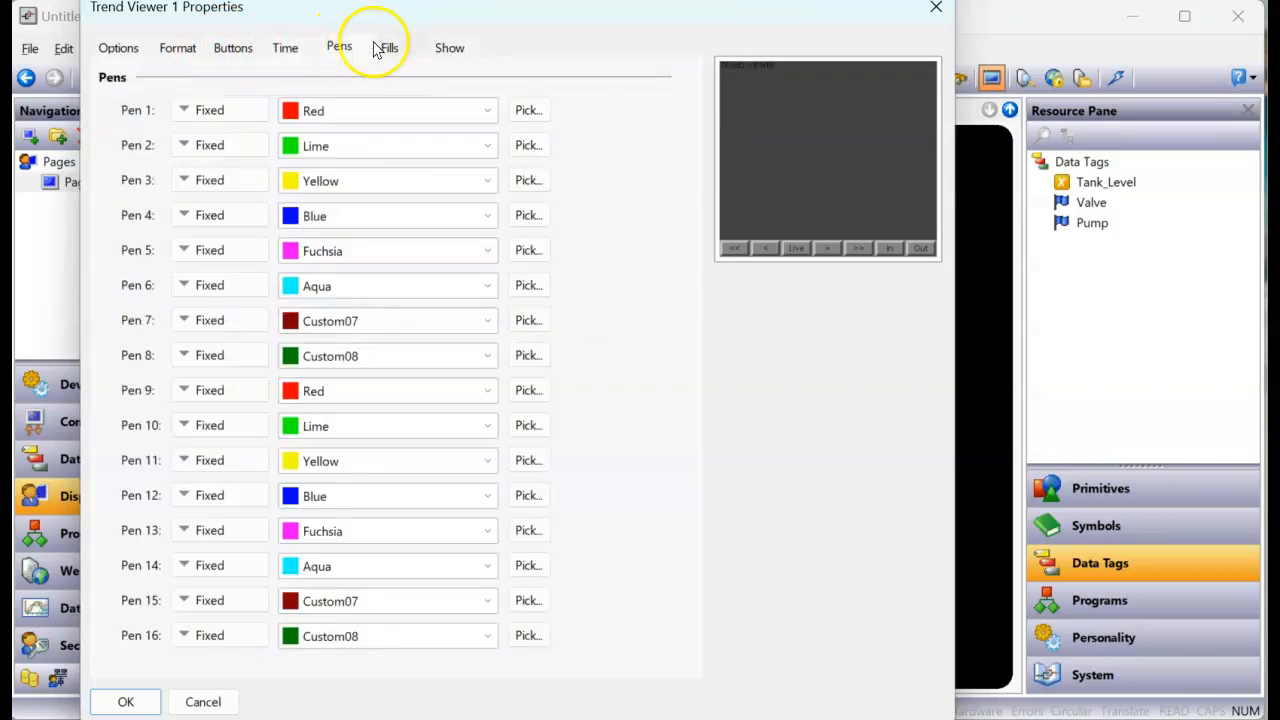
click(390, 46)
click(446, 47)
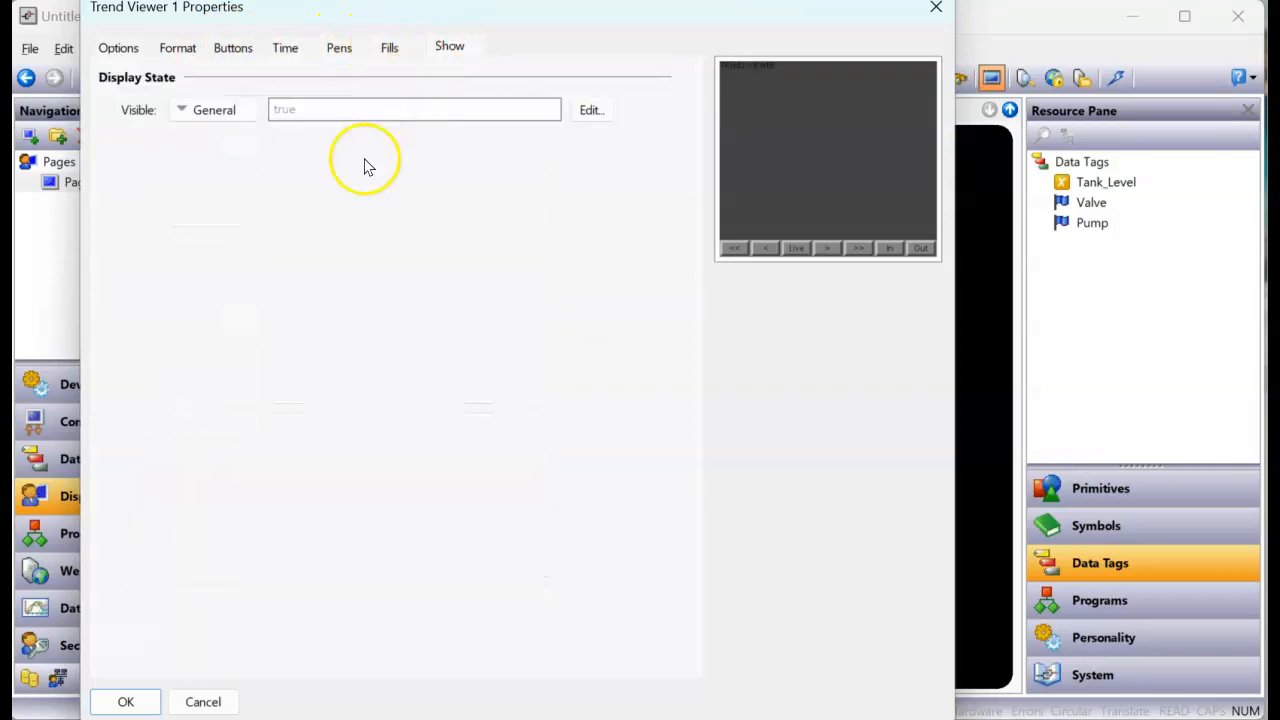
click(112, 704)
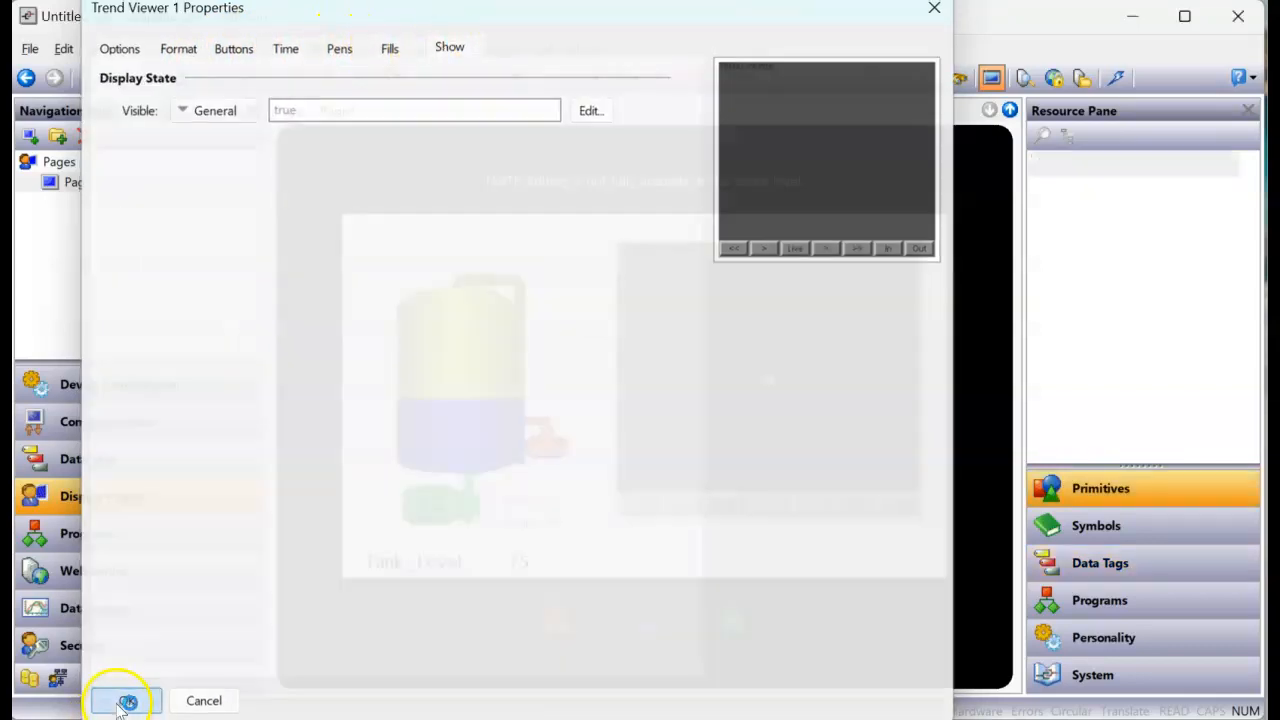
- Send the updated database to the emulator and run the tank page with its live trend
click(1118, 78)
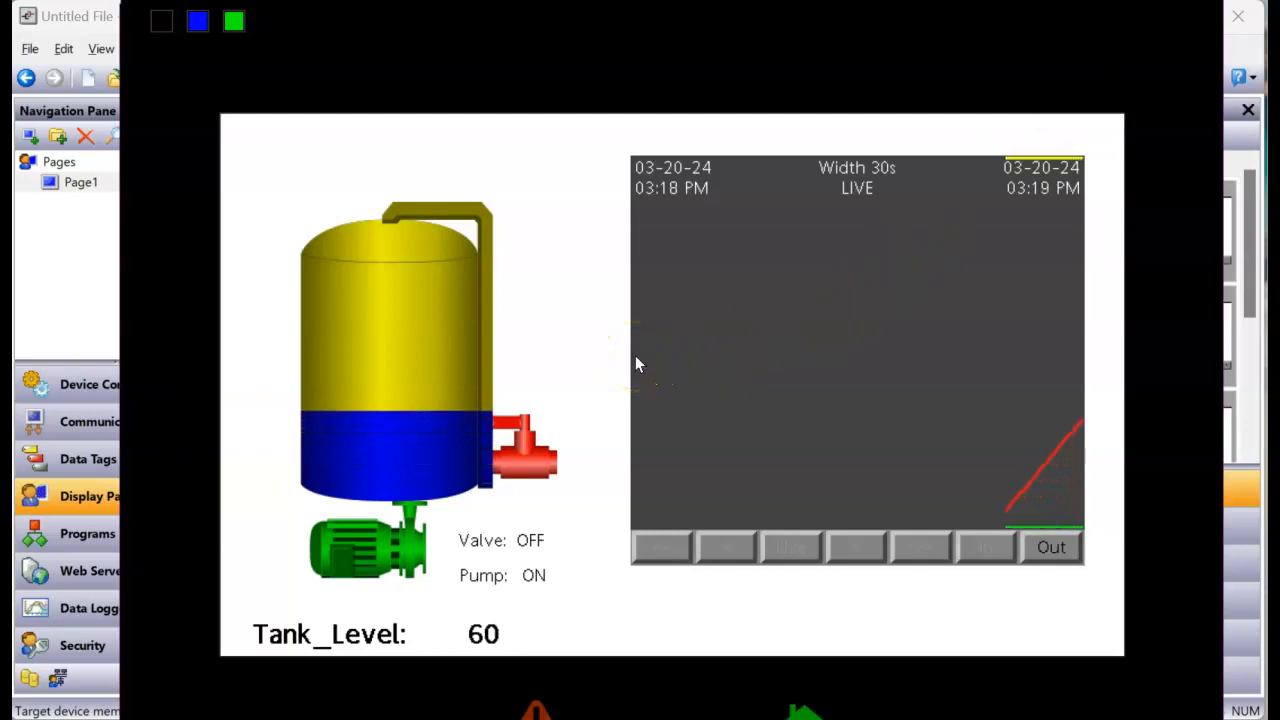
click(952, 470)
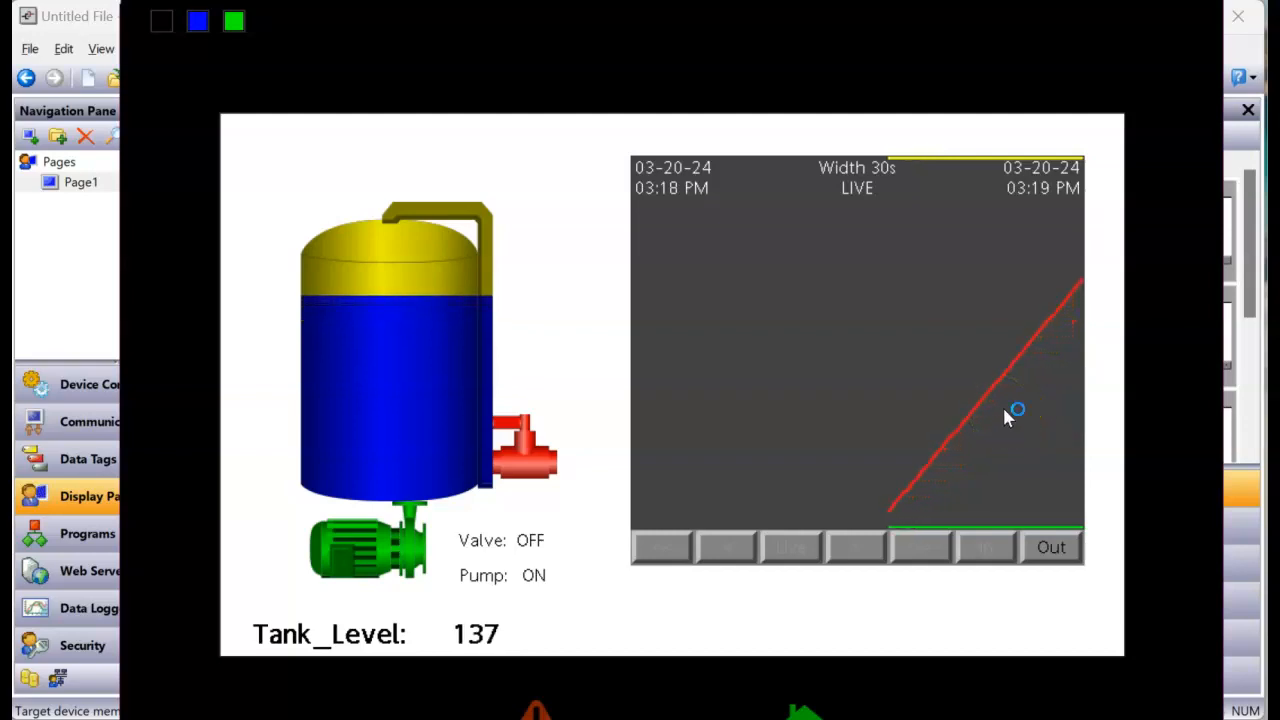
click(949, 378)
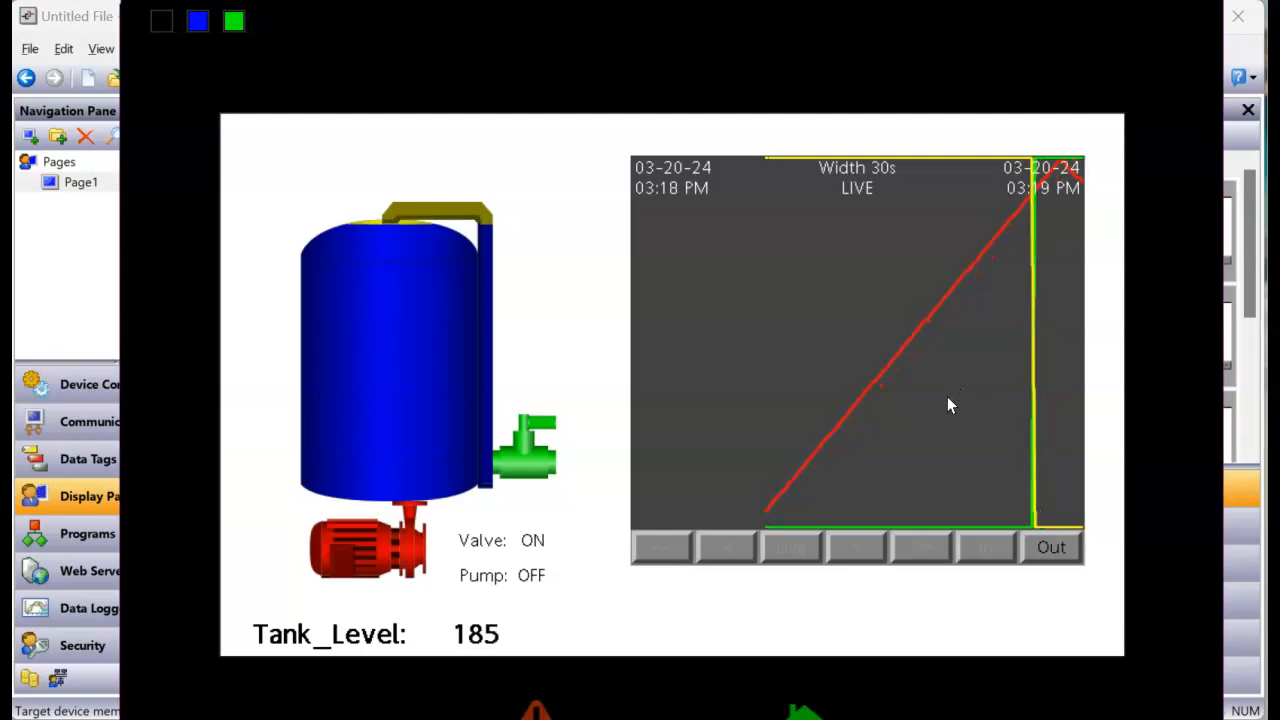
- Inspect logged tank level, valve and pump values with the trend cursor, then return the trend to live view
click(970, 367)
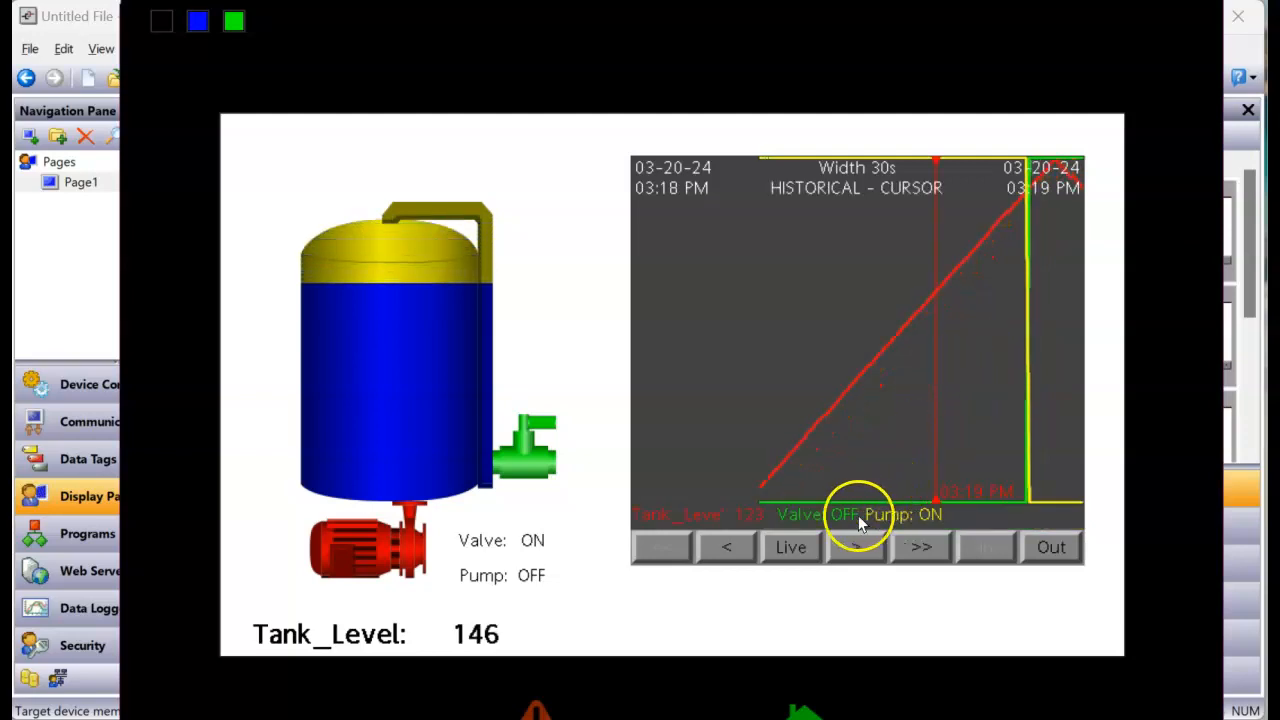
click(879, 408)
click(938, 425)
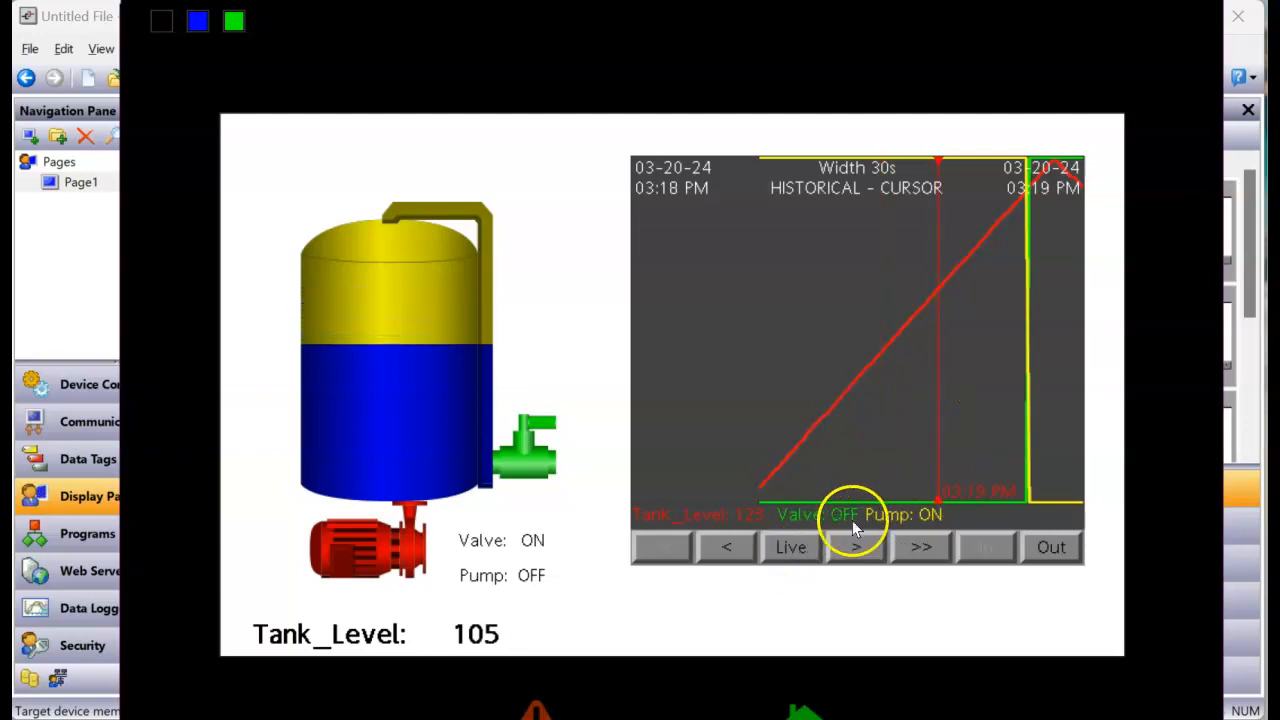
click(791, 547)
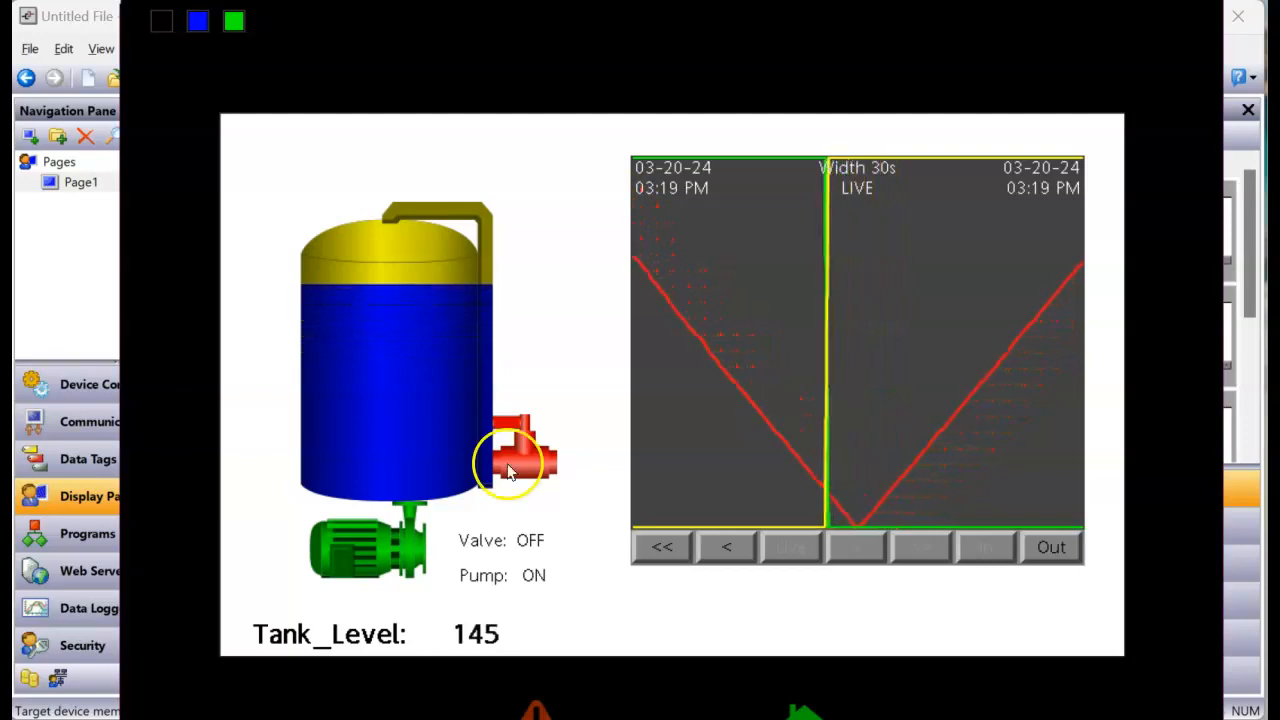
- Return to the Crimson database and start saving it, browsing to the Programs > RedLion > G07_Examples folder
click(79, 311)
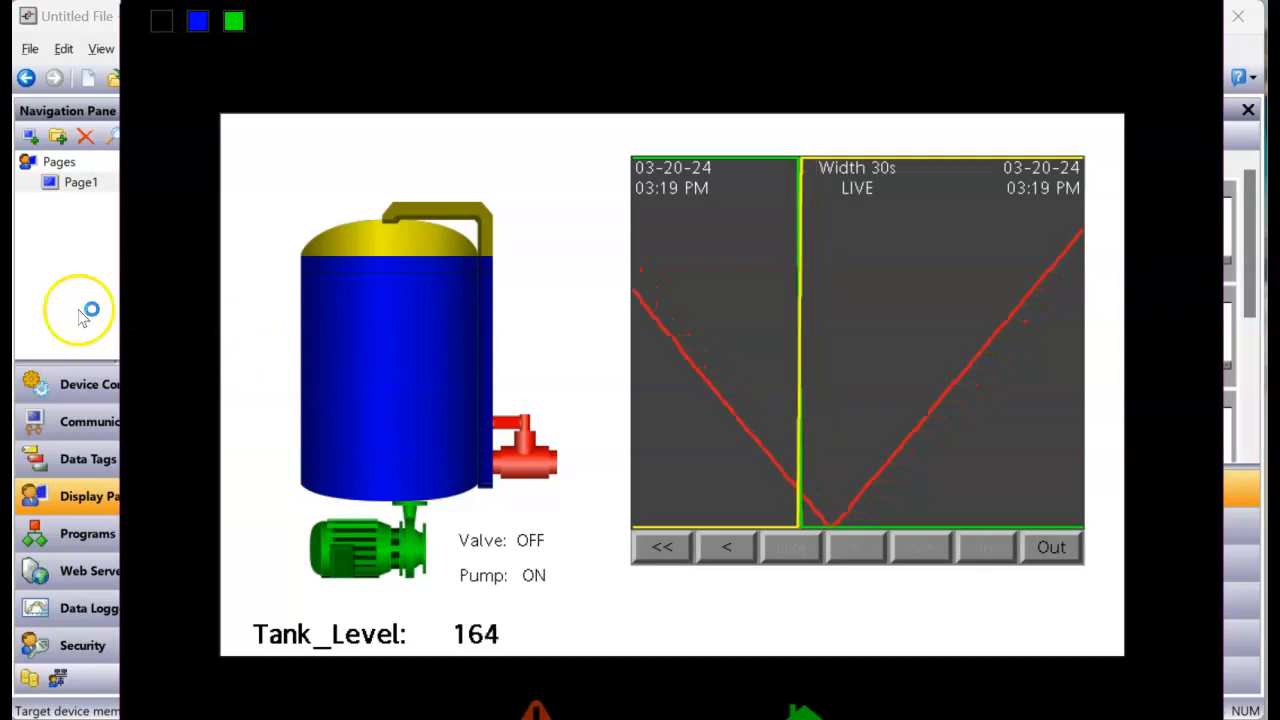
click(31, 49)
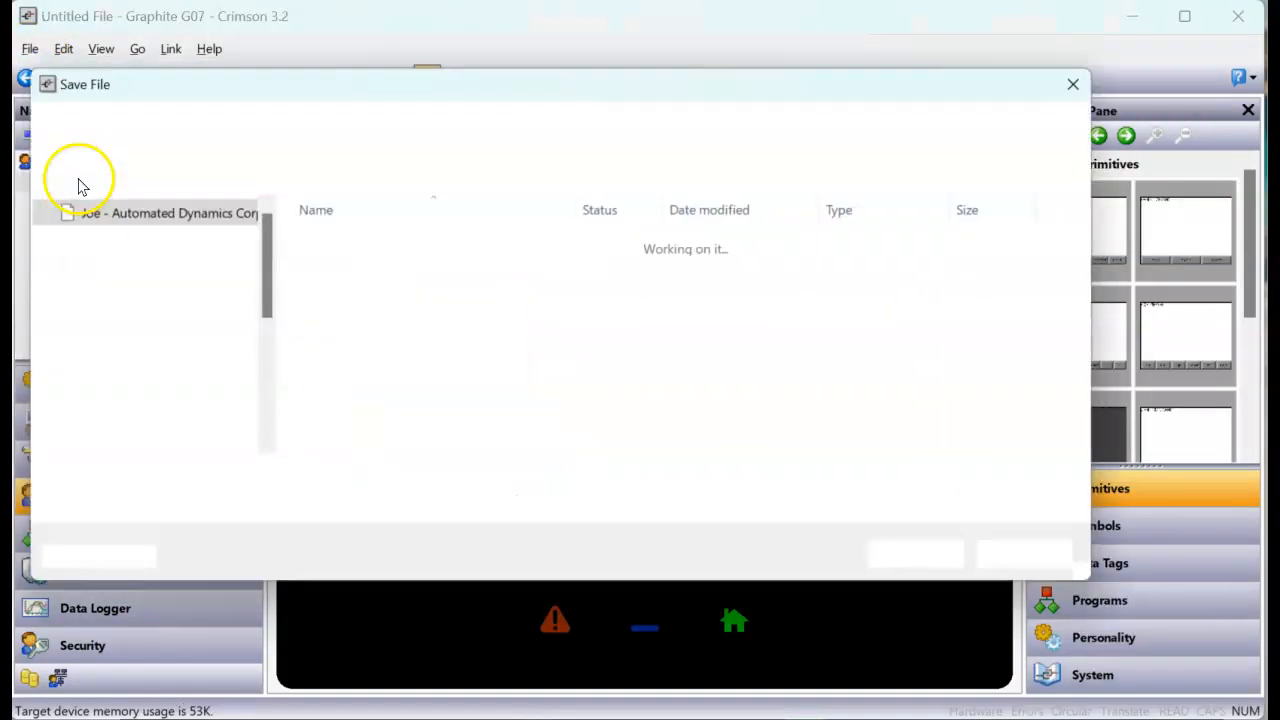
click(424, 132)
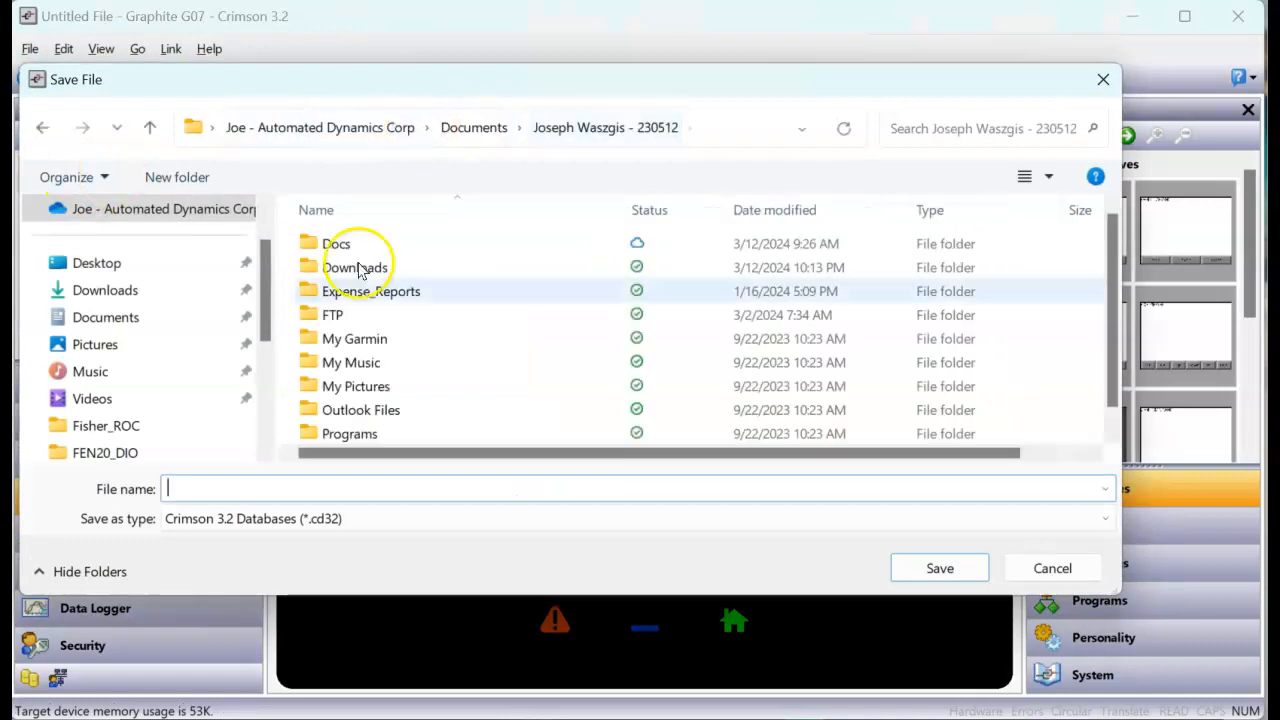
click(351, 438)
double_click(351, 438)
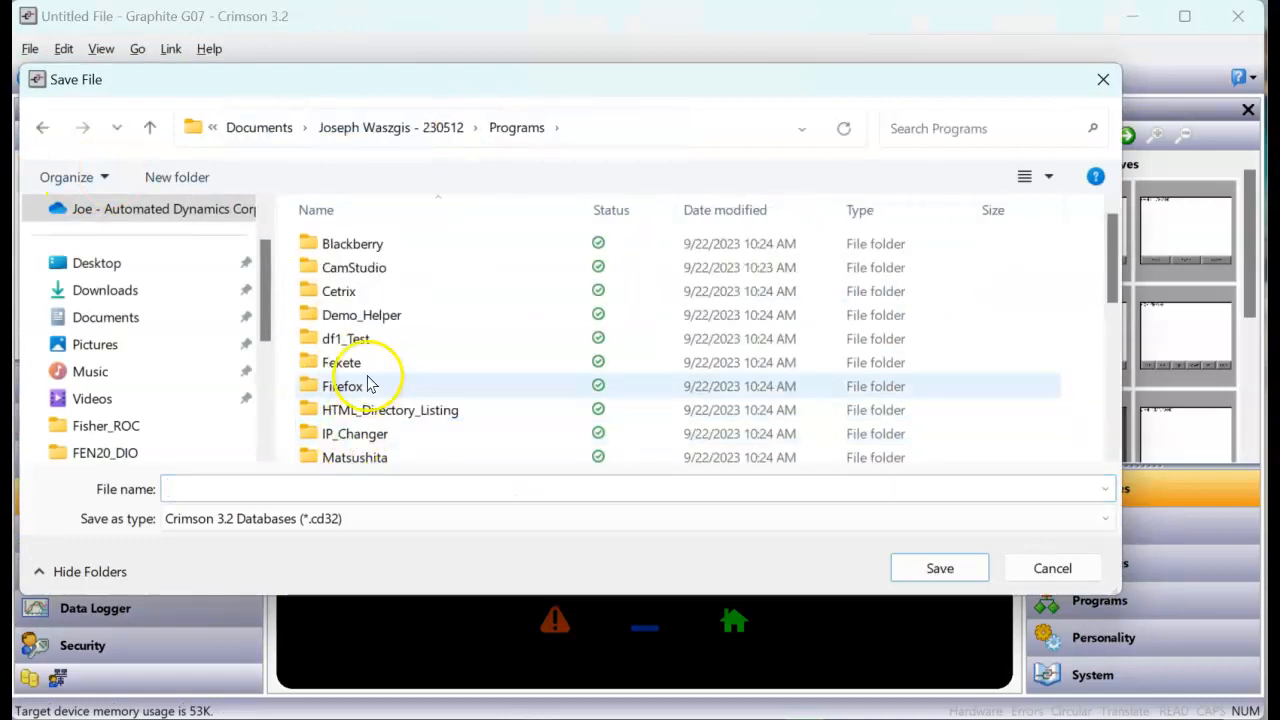
scroll(363, 430, down, 3)
click(351, 424)
double_click(350, 405)
scroll(345, 413, down, 9)
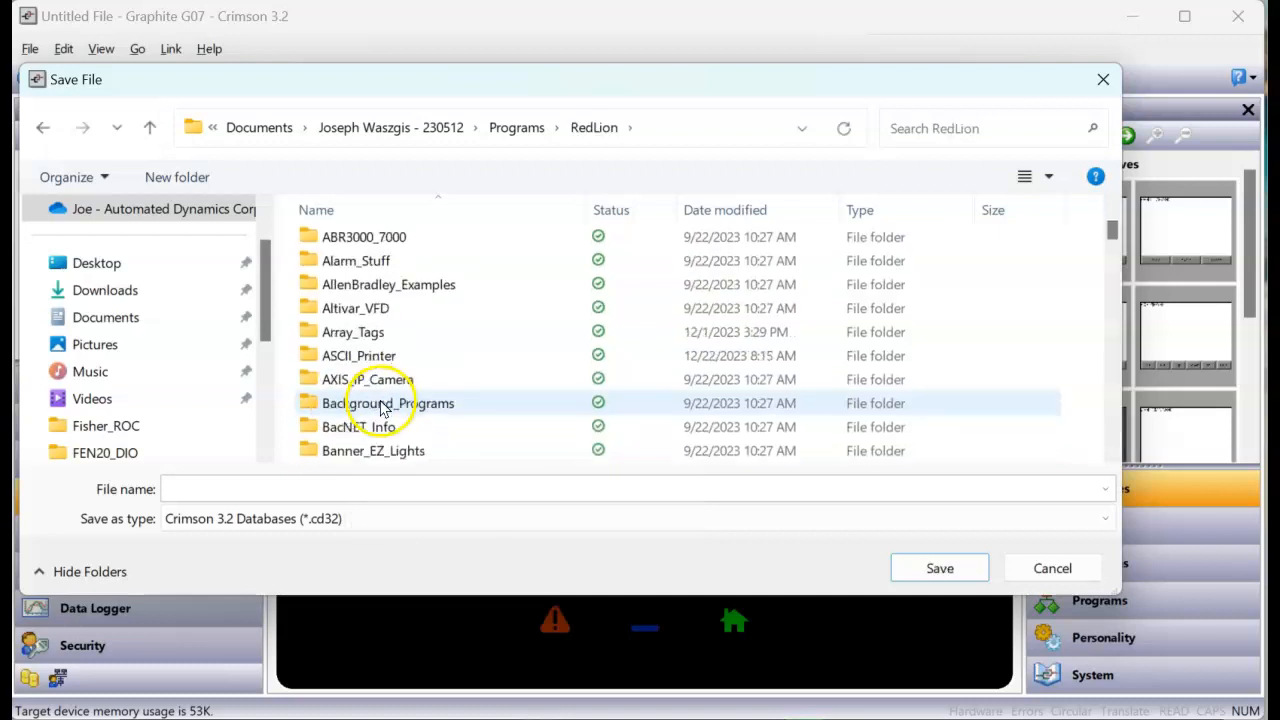
scroll(372, 413, down, 6)
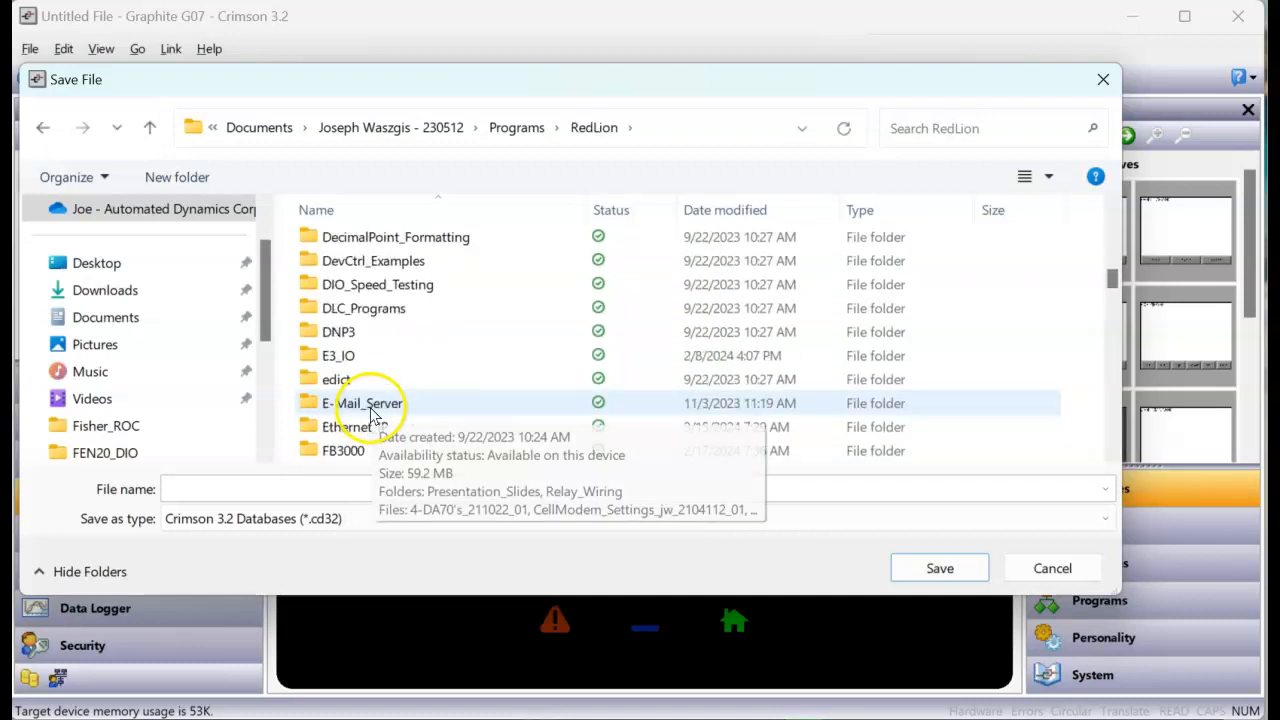
double_click(360, 380)
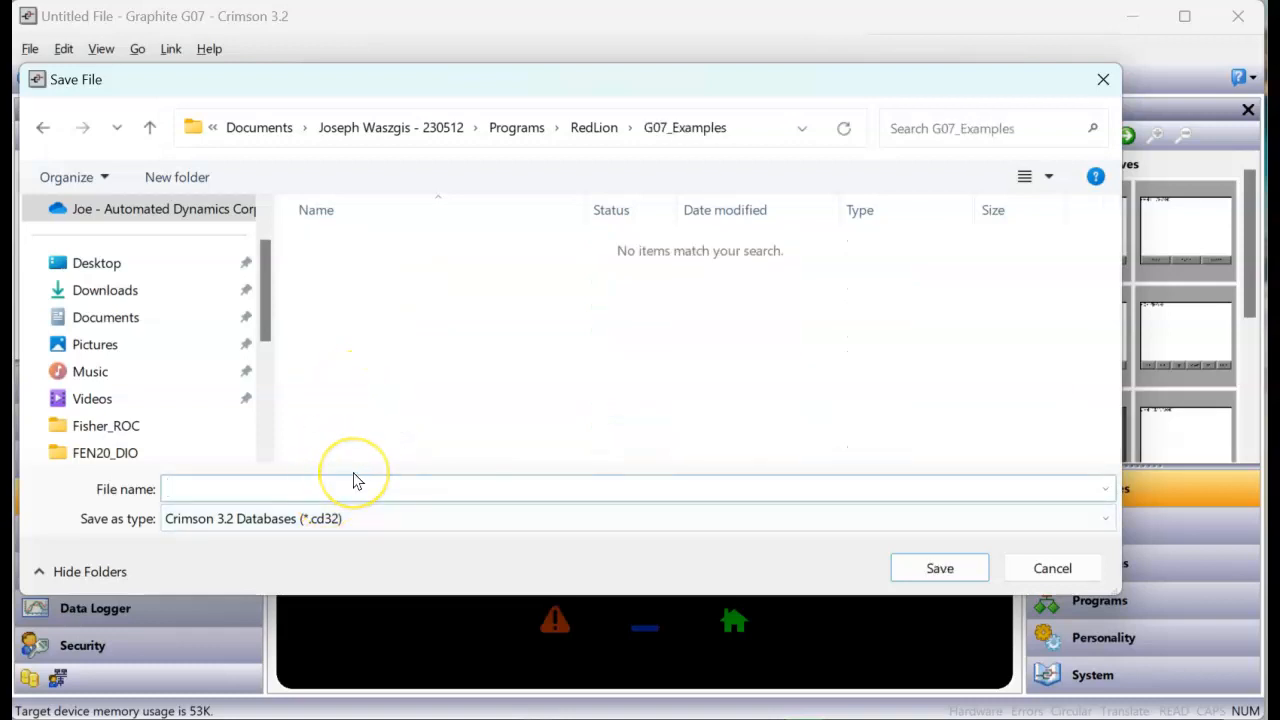
- Name the Crimson 3.2 database file G07_Emulator_Class
text(G07)
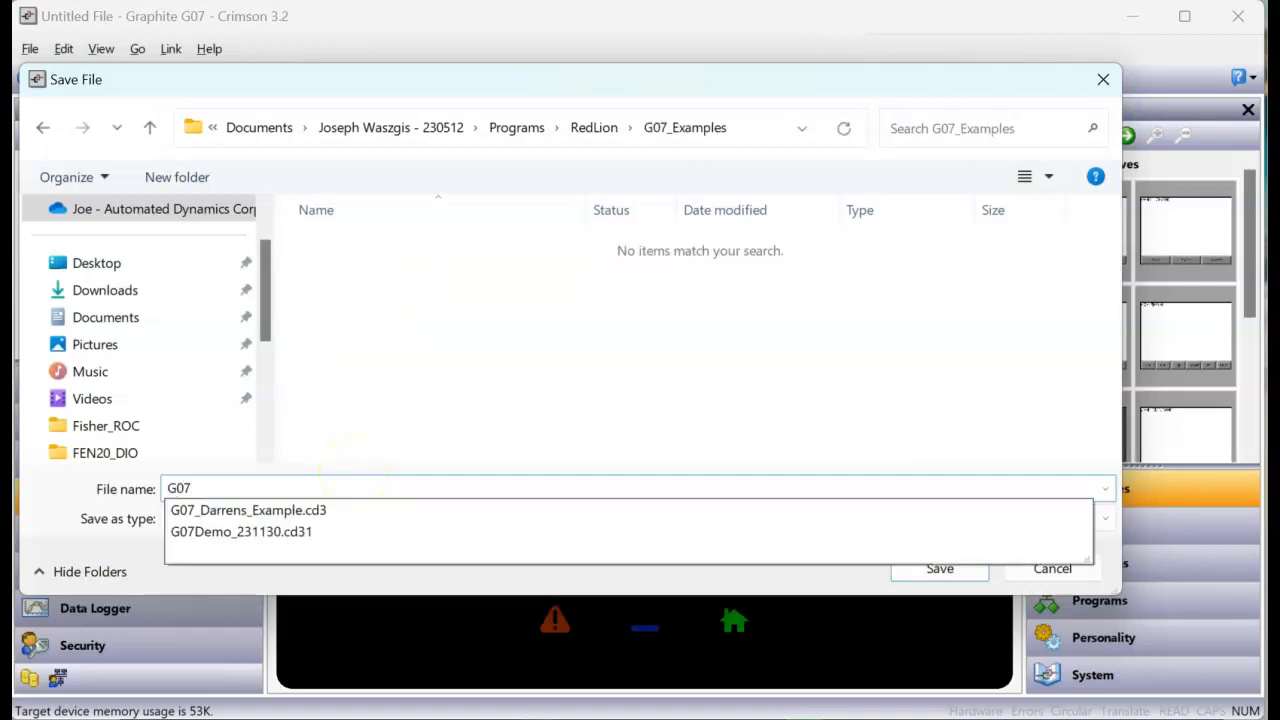
text(_Emulat)
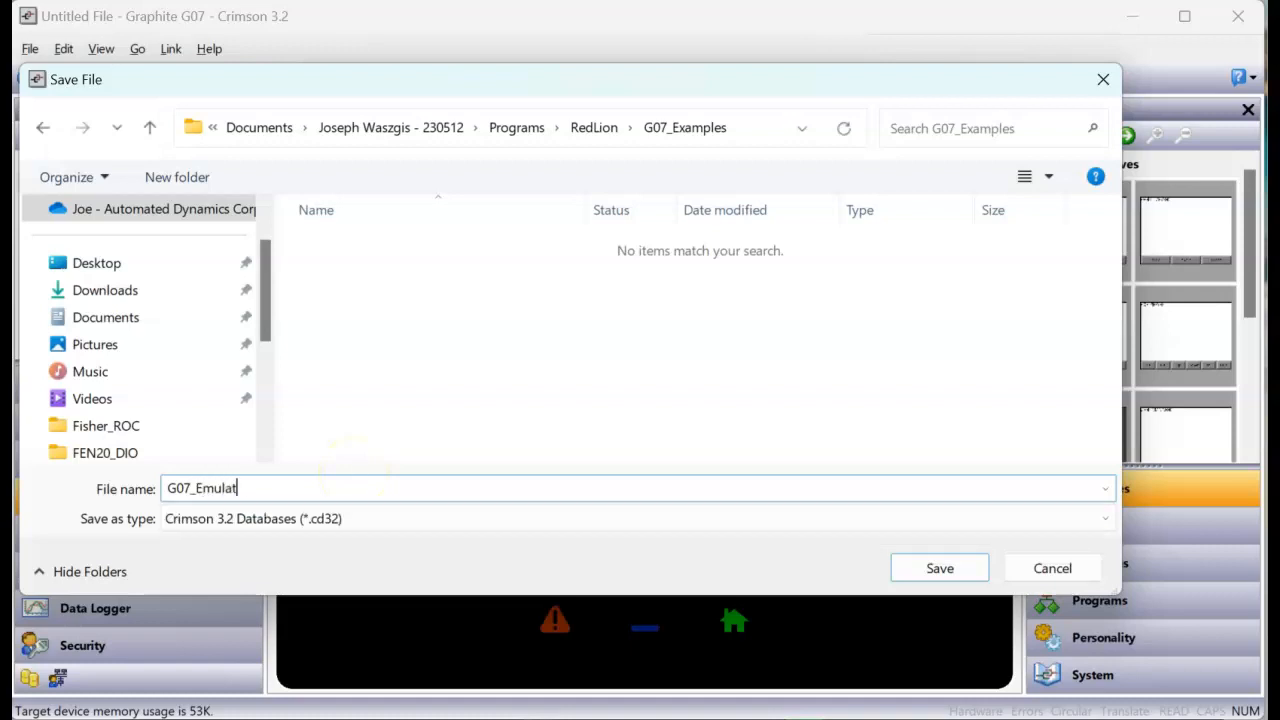
text(or_Class)
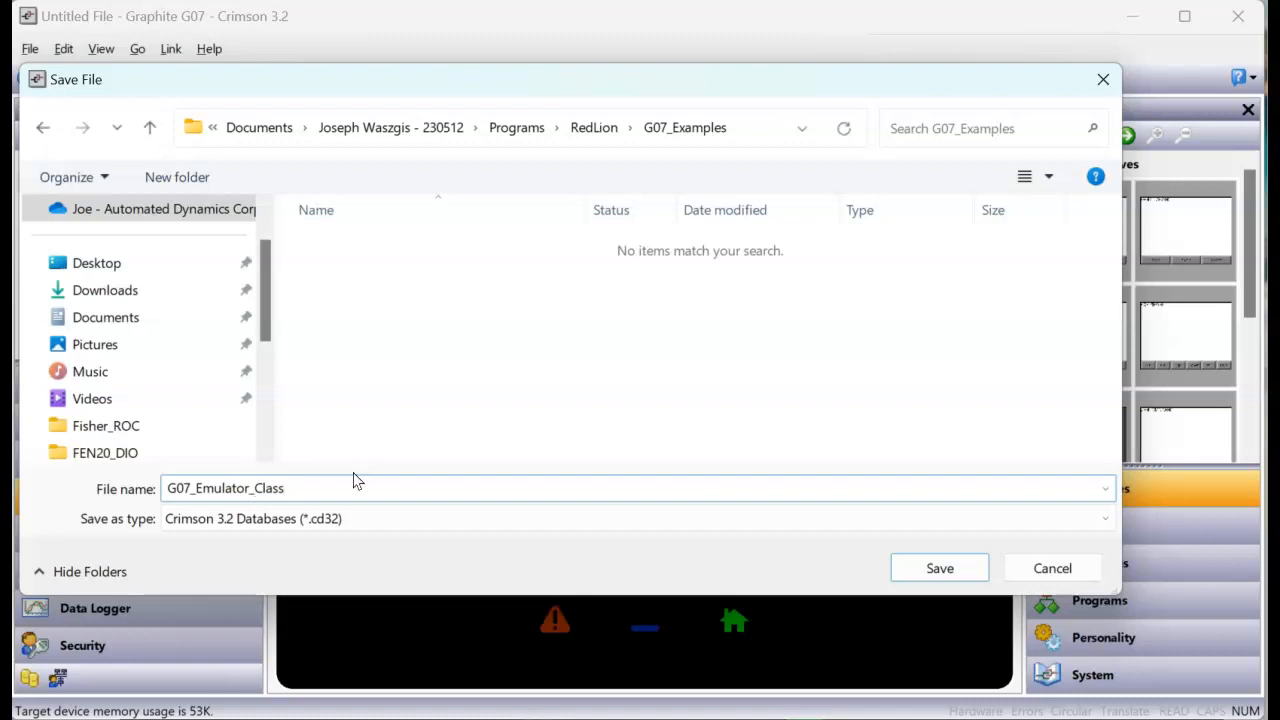